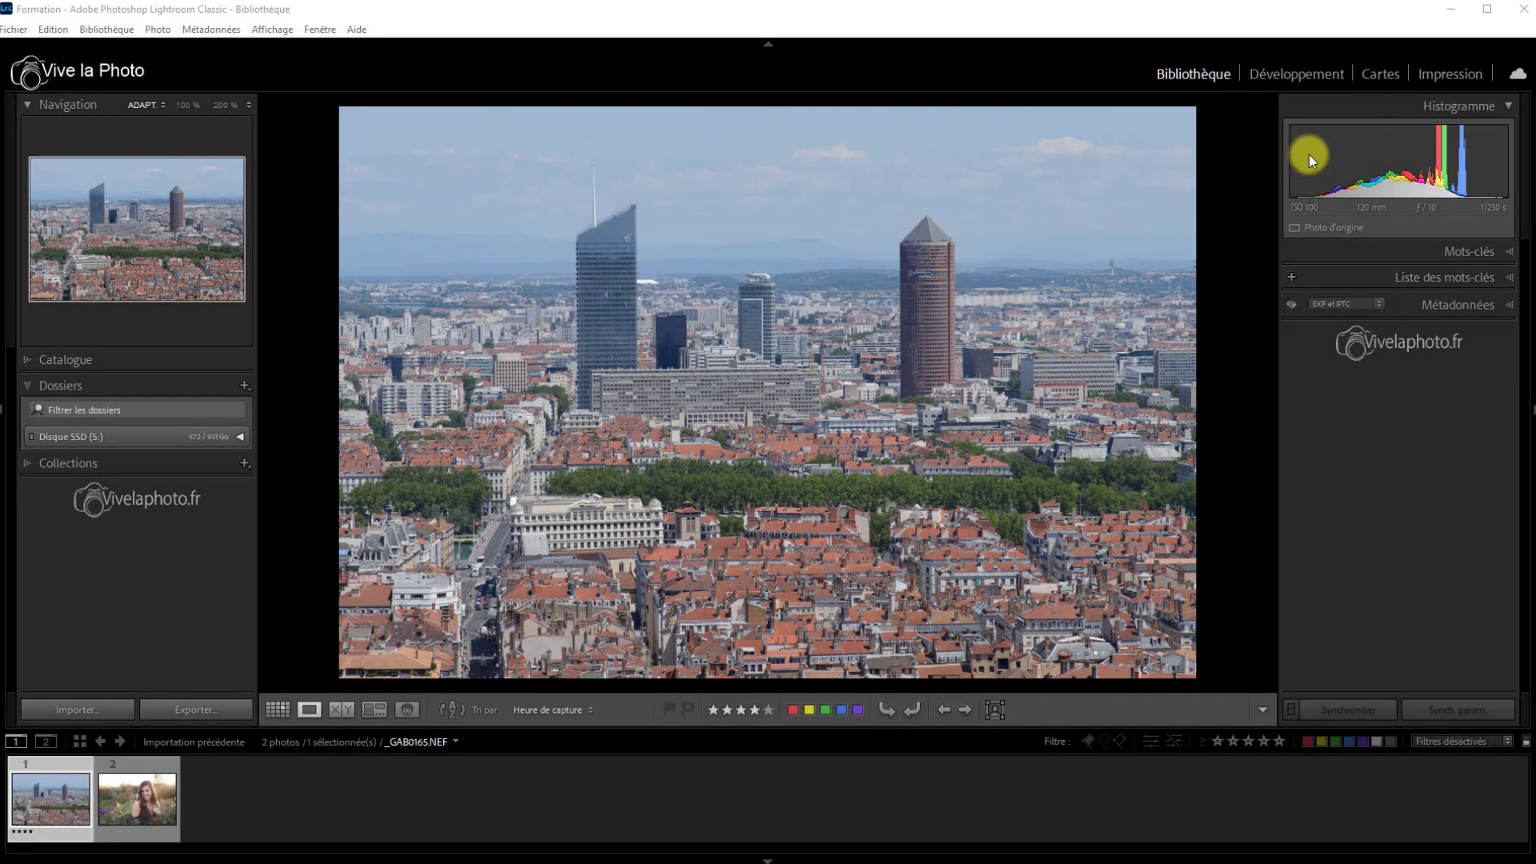
Step: Switch the city skyline photo to the Développement module and hide the filmstrip and the navigation side panel
click(1291, 74)
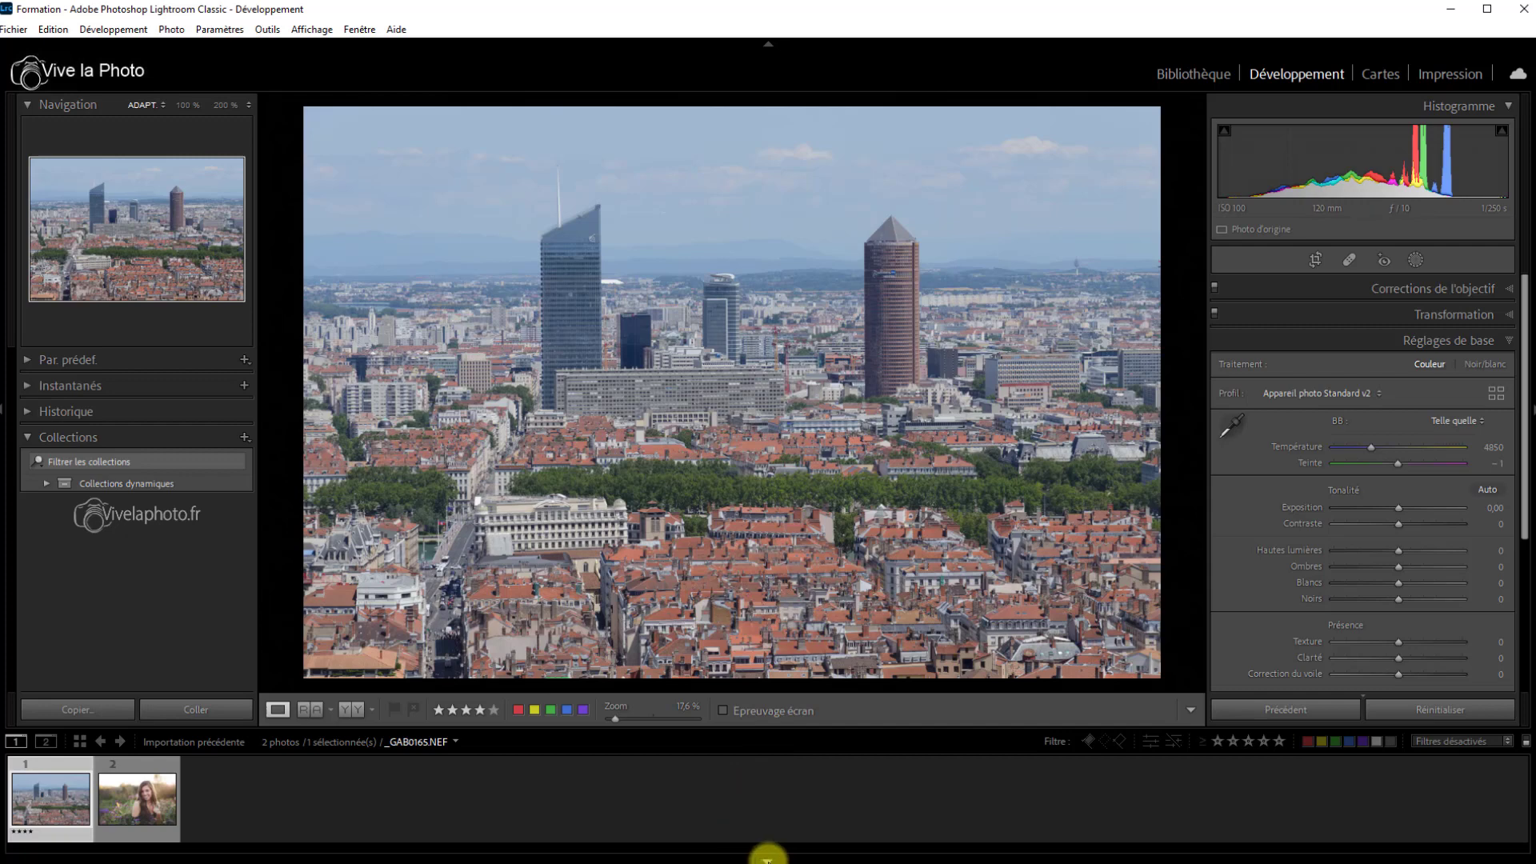
click(766, 856)
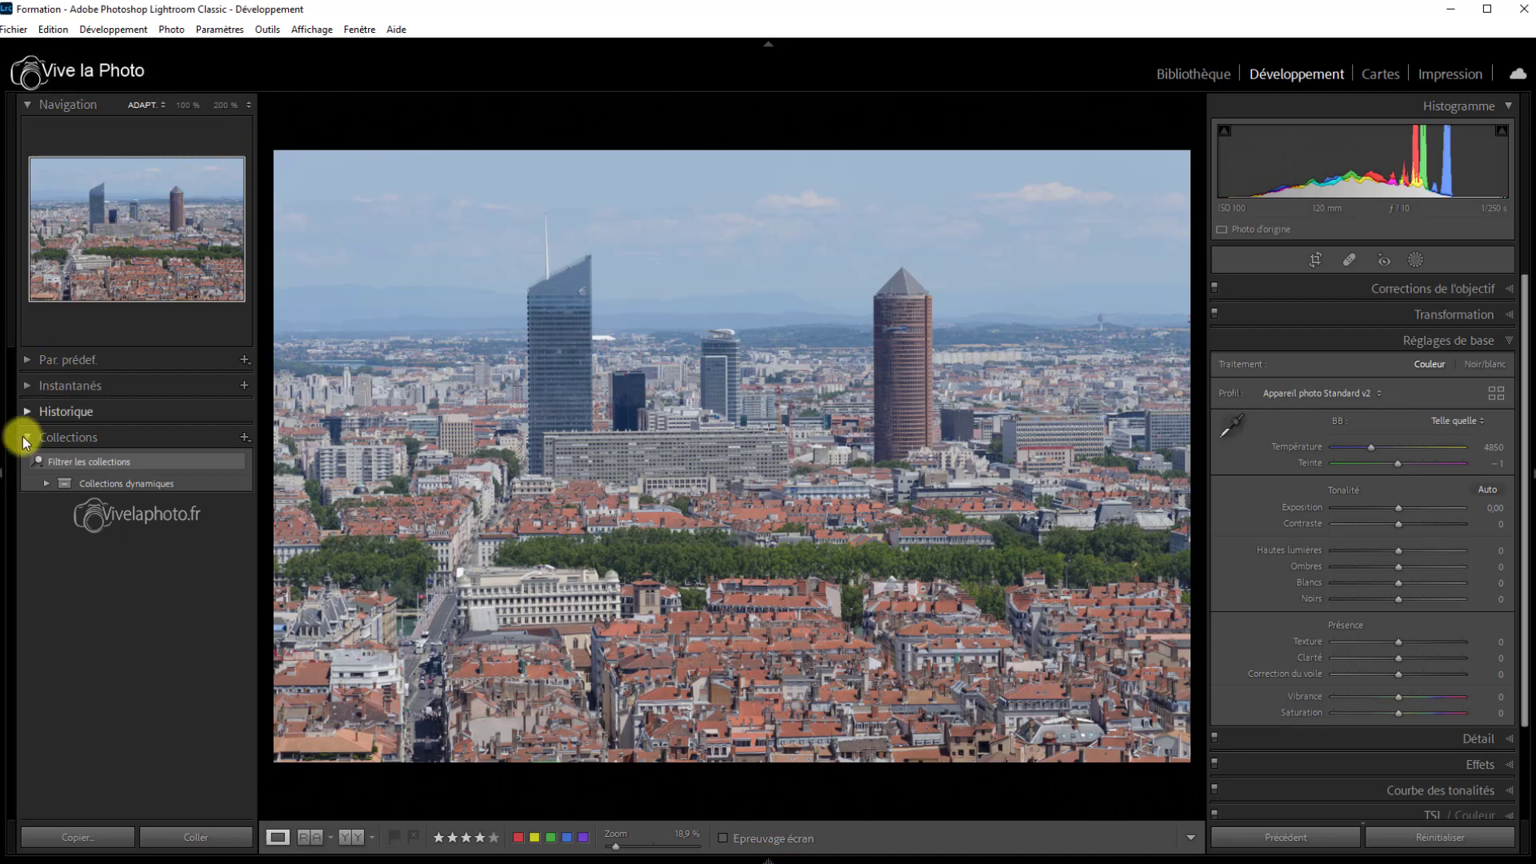
click(3, 475)
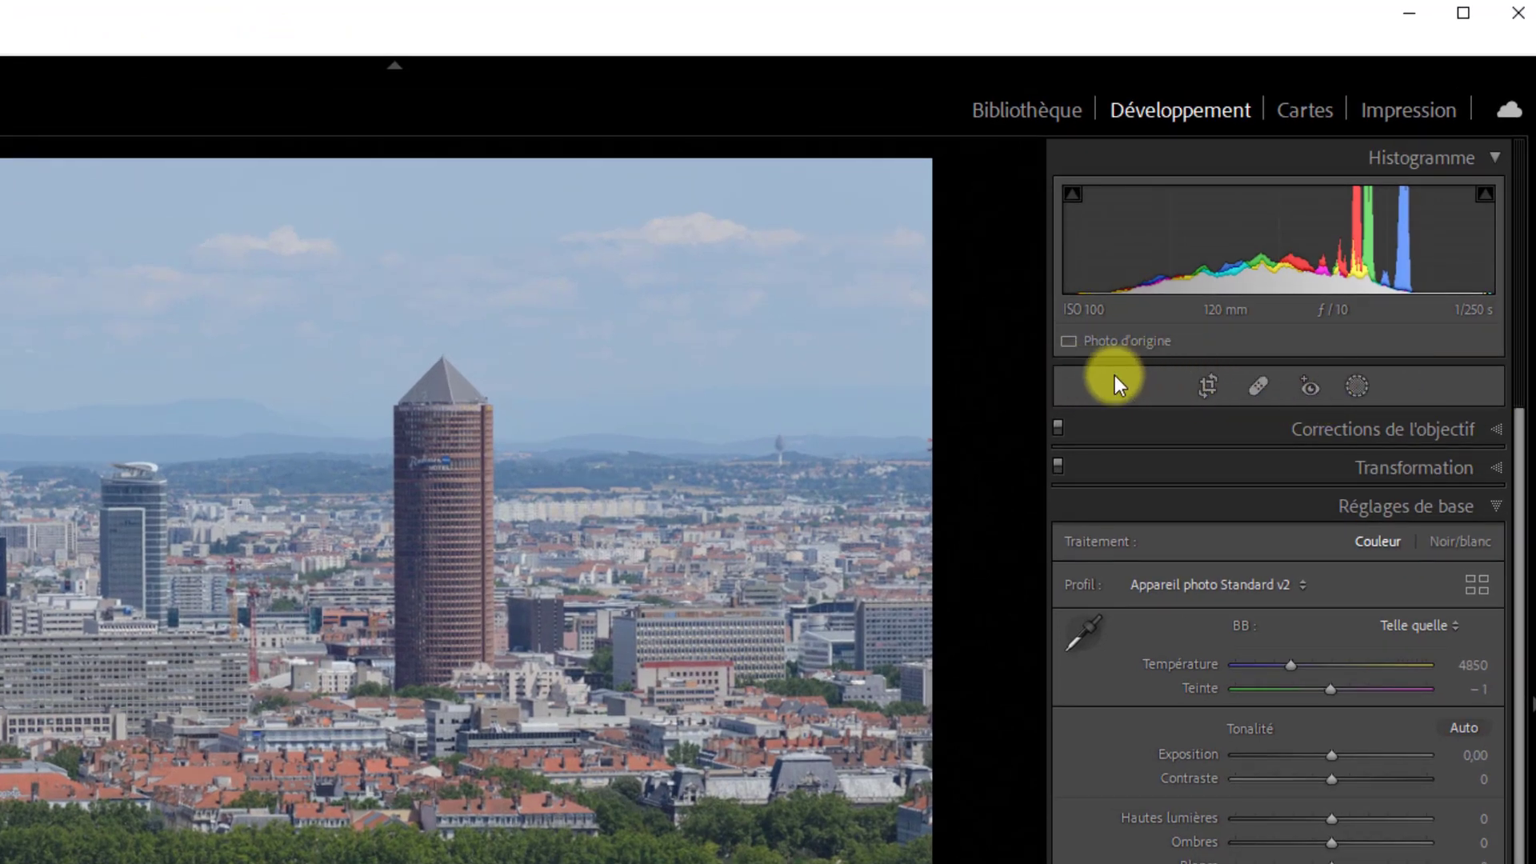
Step: Hide the photo info overlay and create a new mask that automatically selects the sky
click(1357, 387)
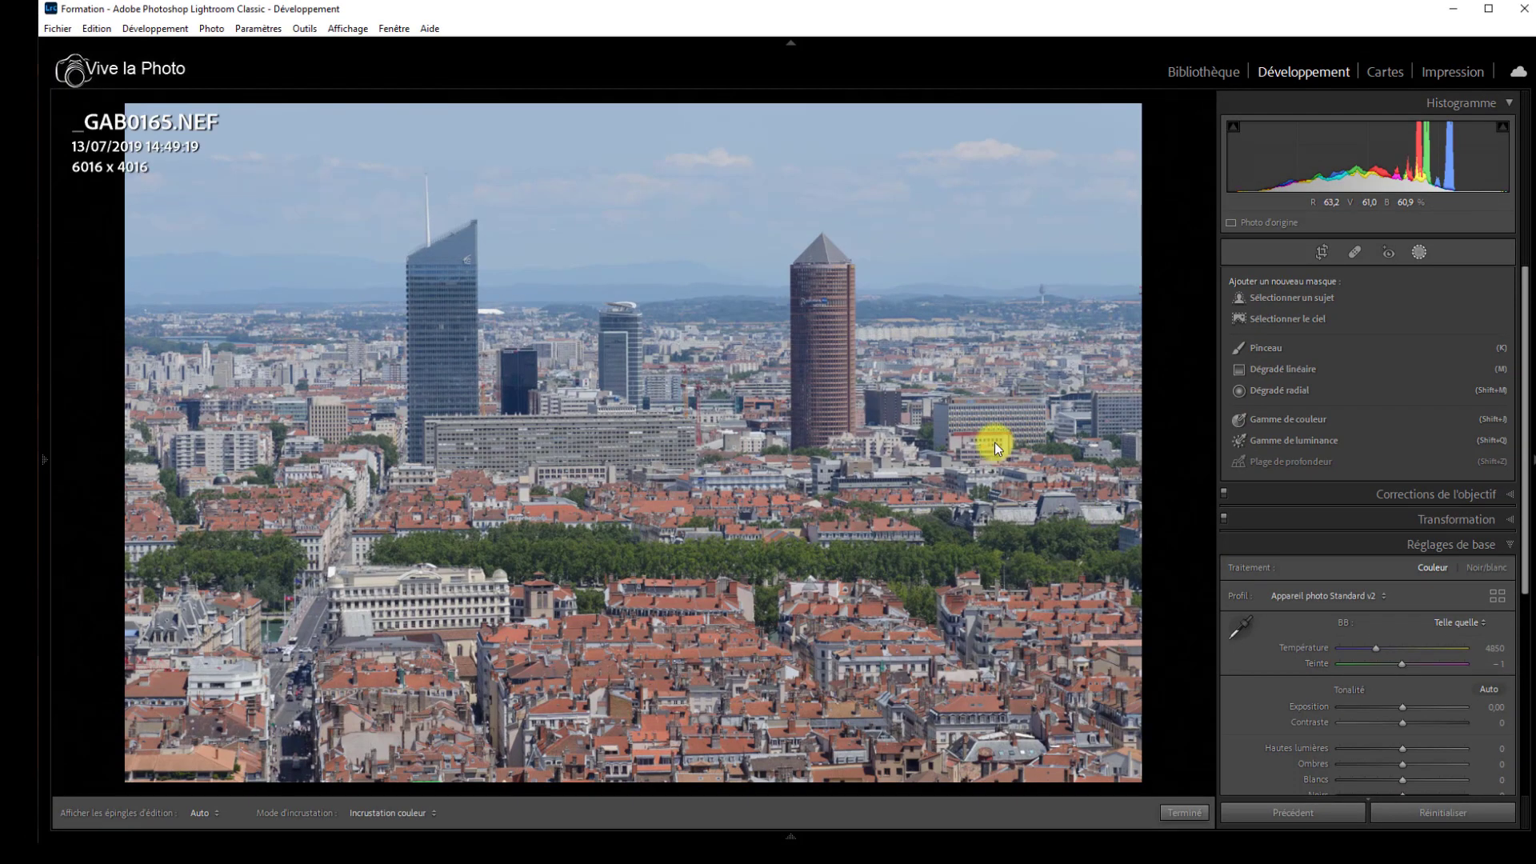
key(i)
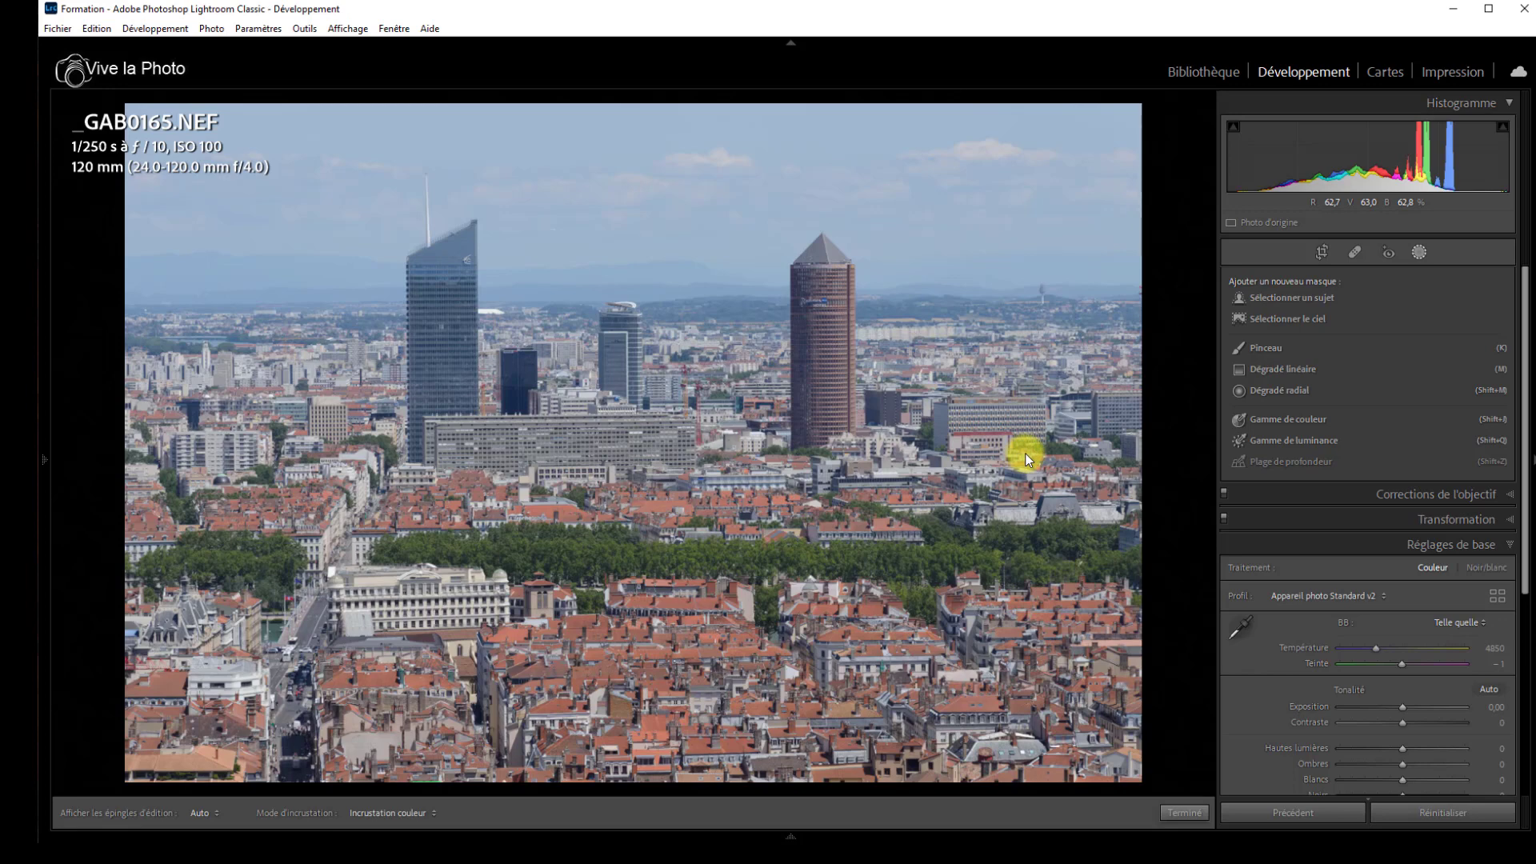
key(i)
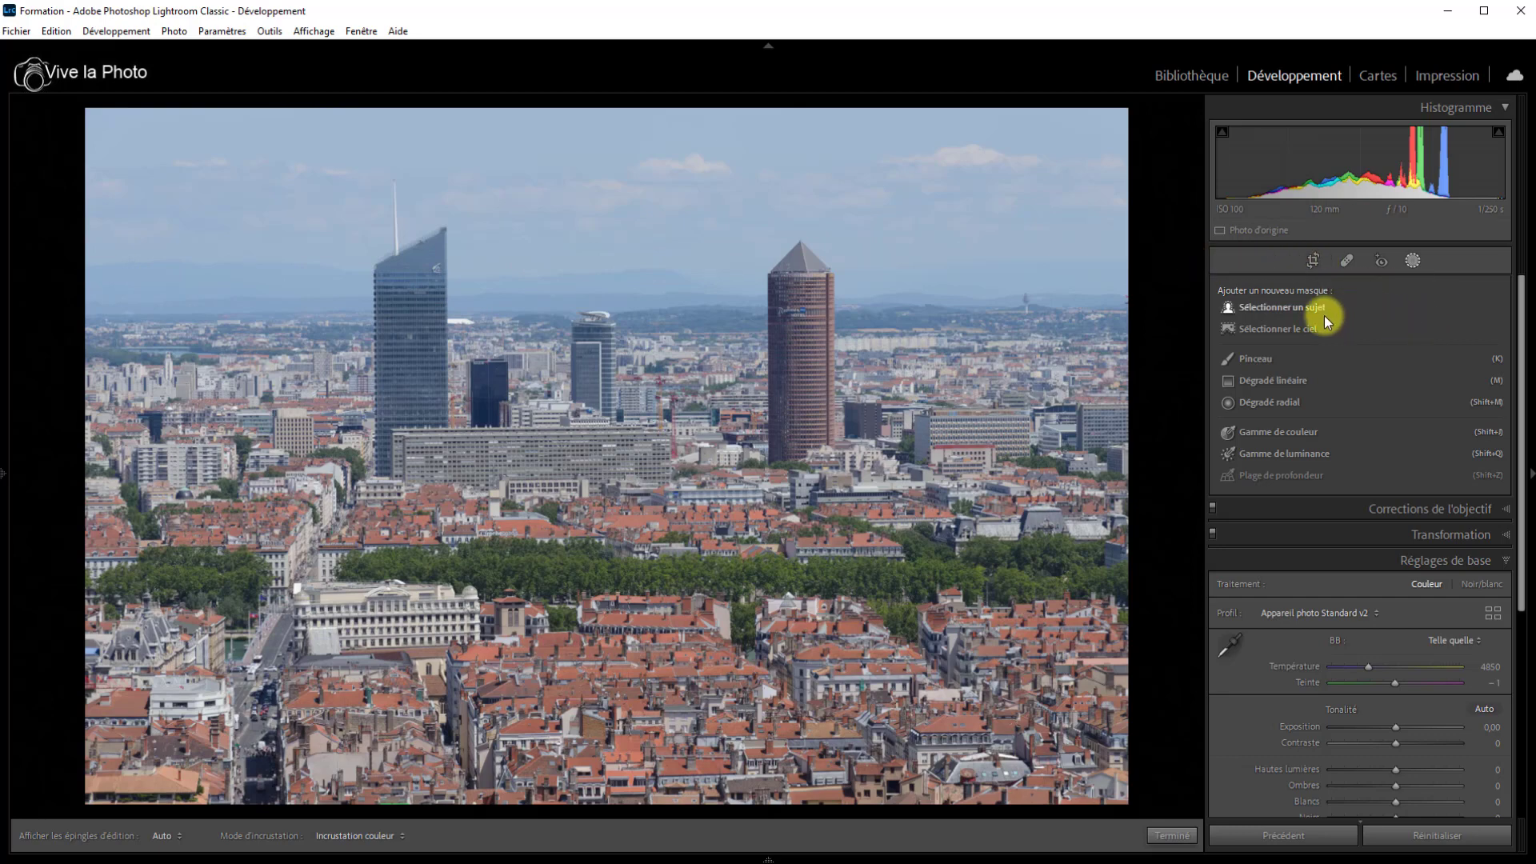
click(1270, 328)
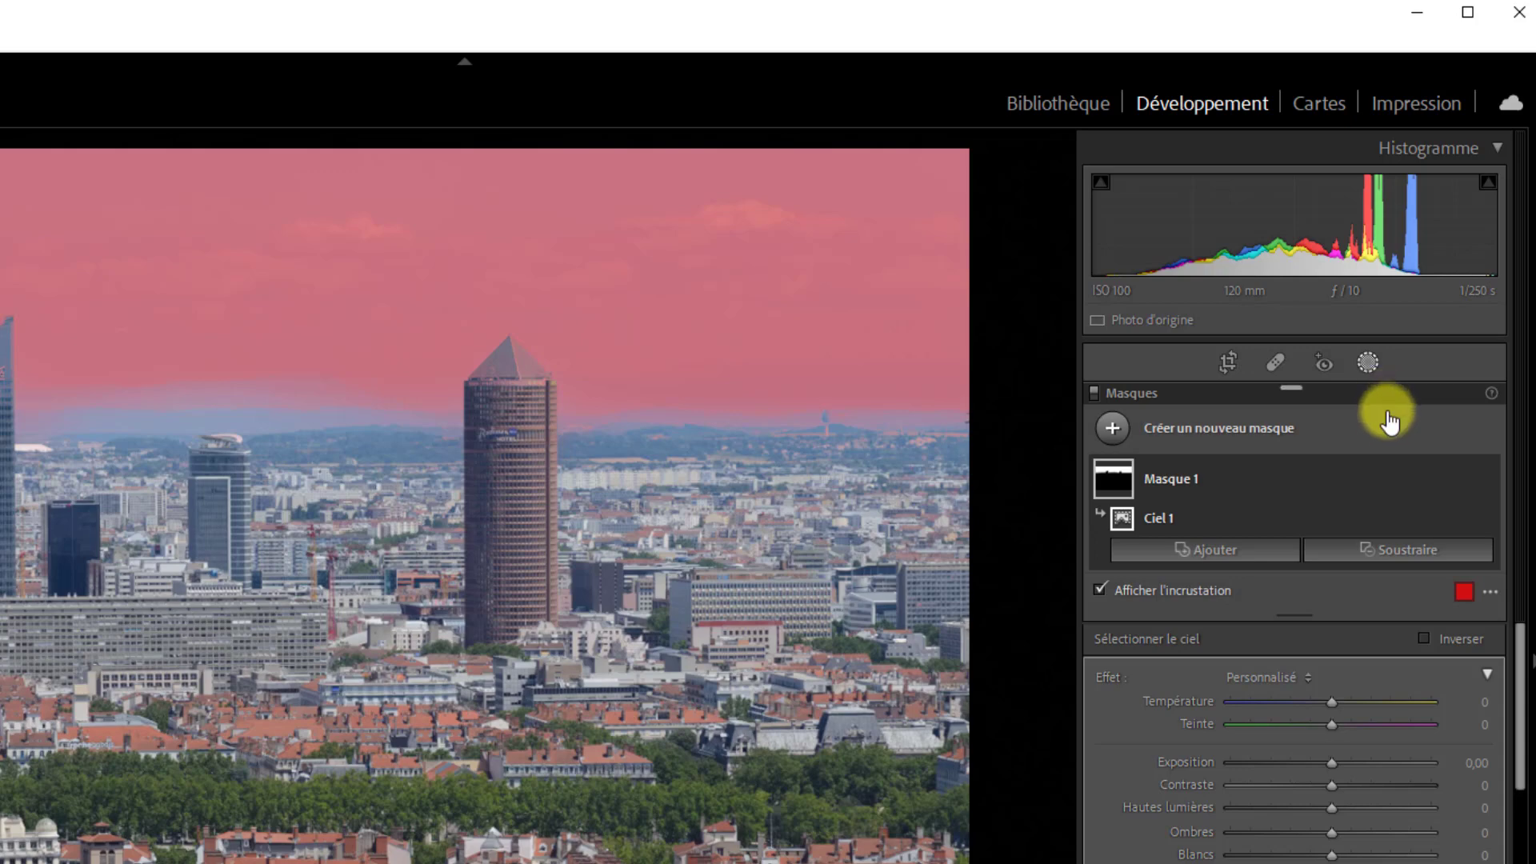
Step: Float the Masques panel over the photo and dock it back above the mask settings
drag(1289, 396, 857, 197)
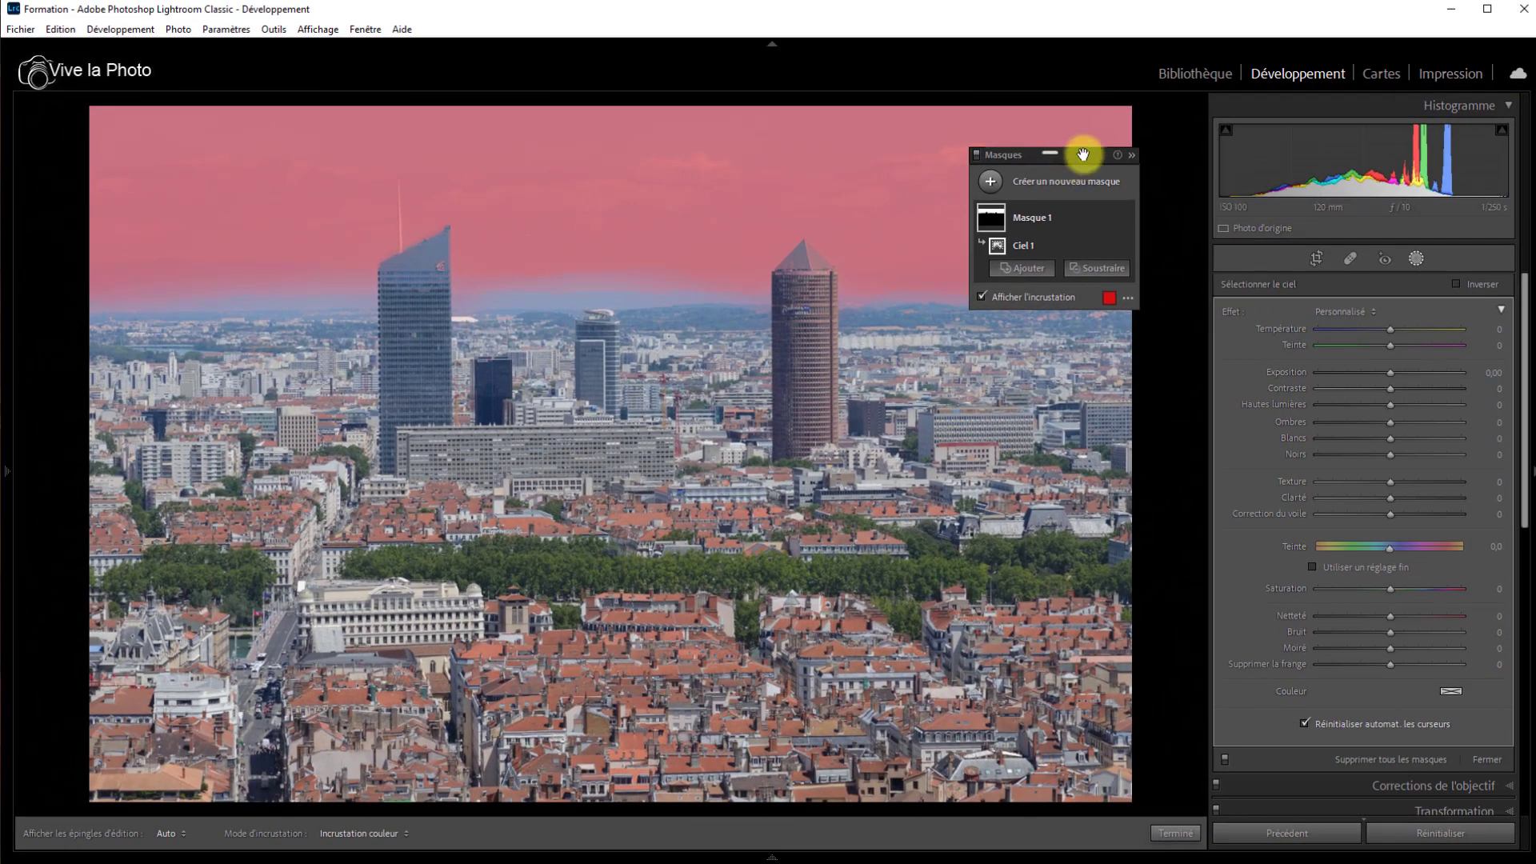
drag(1083, 156, 1119, 117)
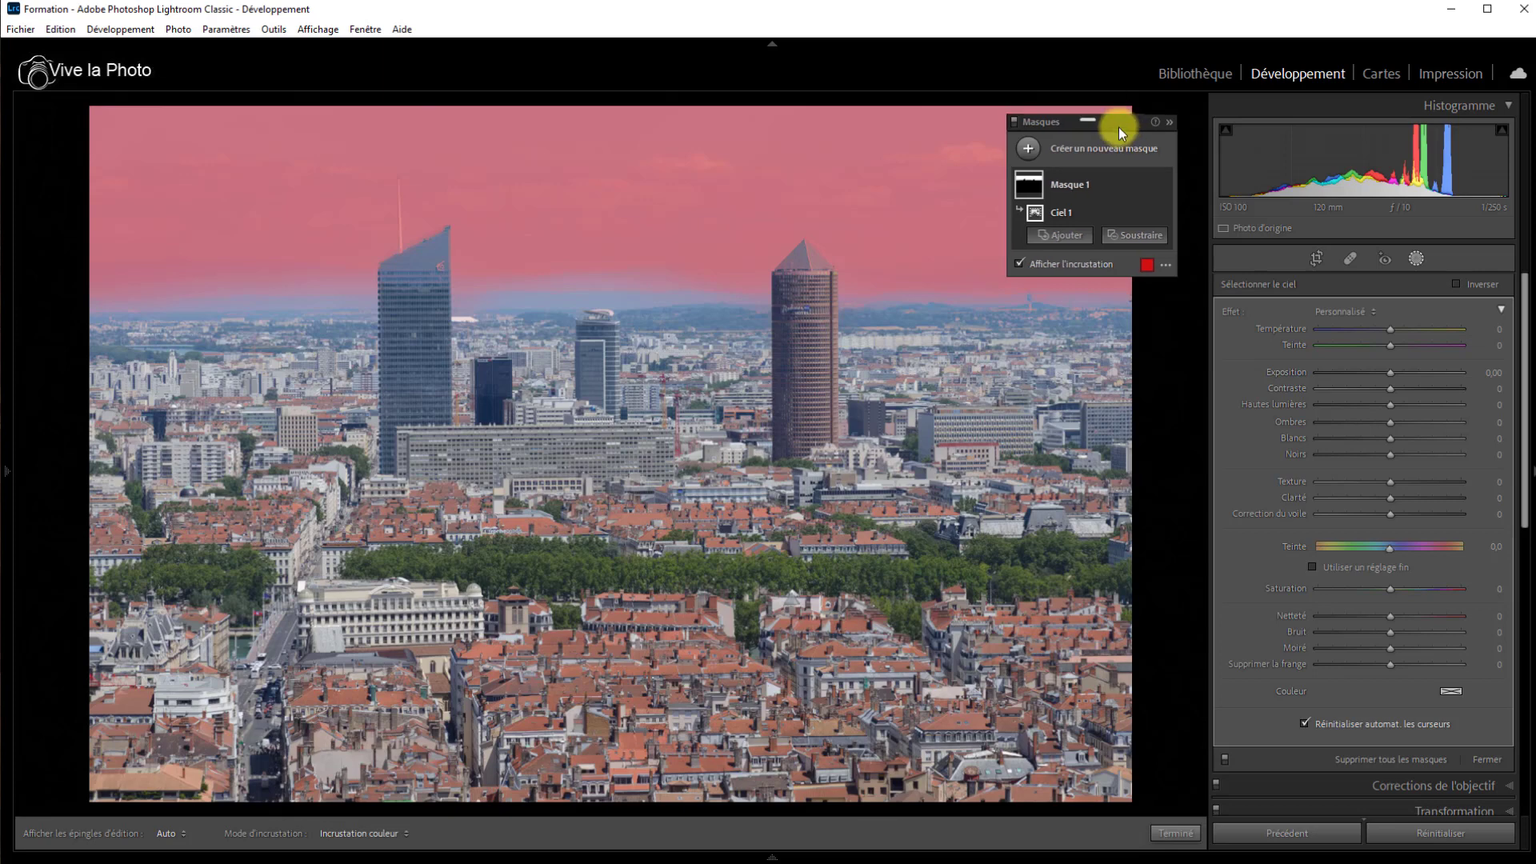
drag(1118, 127, 1407, 298)
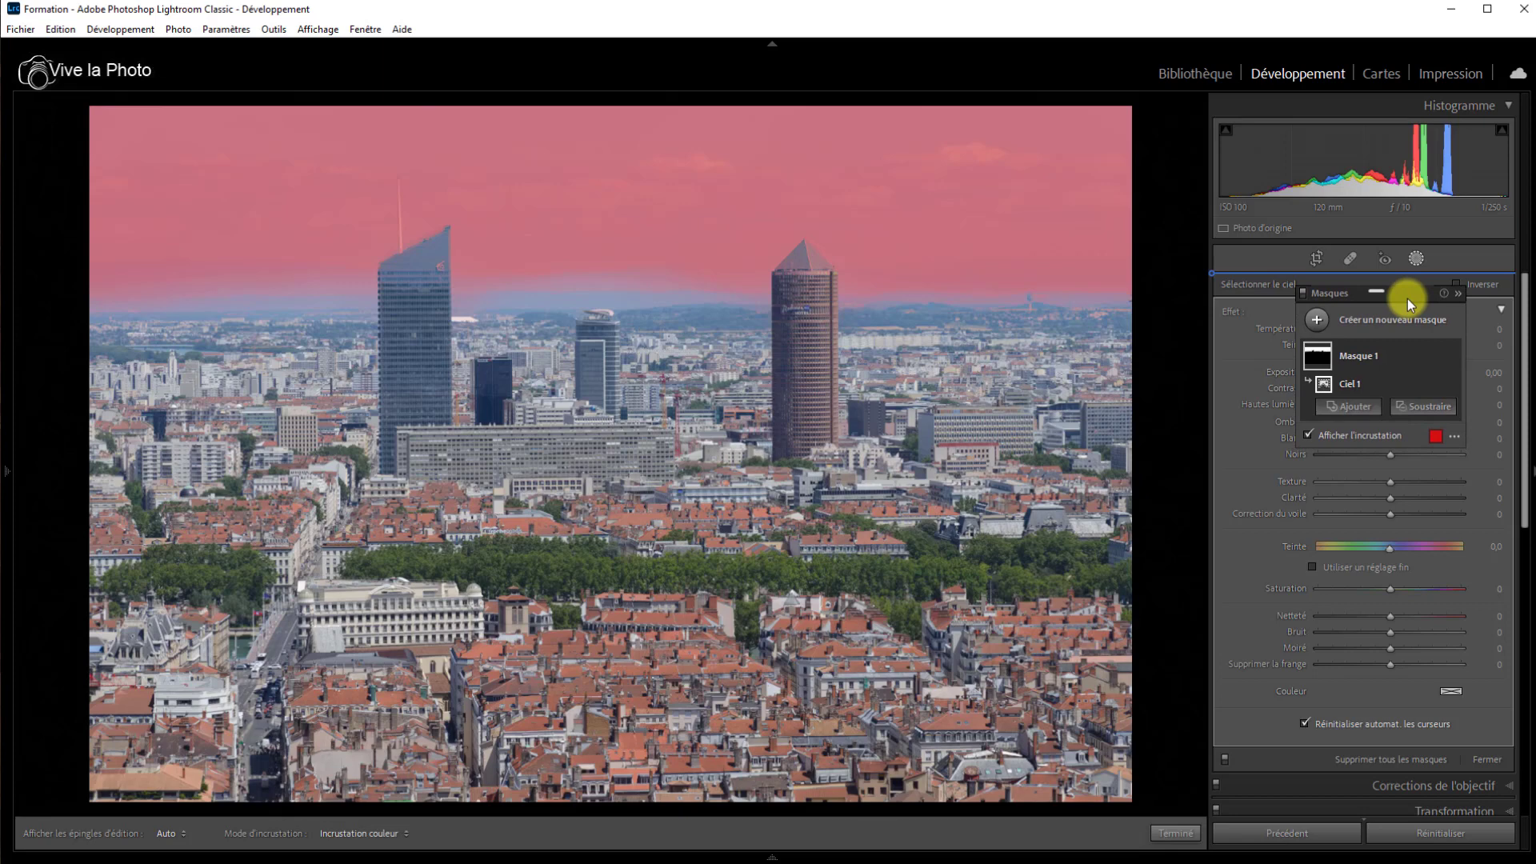
drag(1408, 299, 1408, 291)
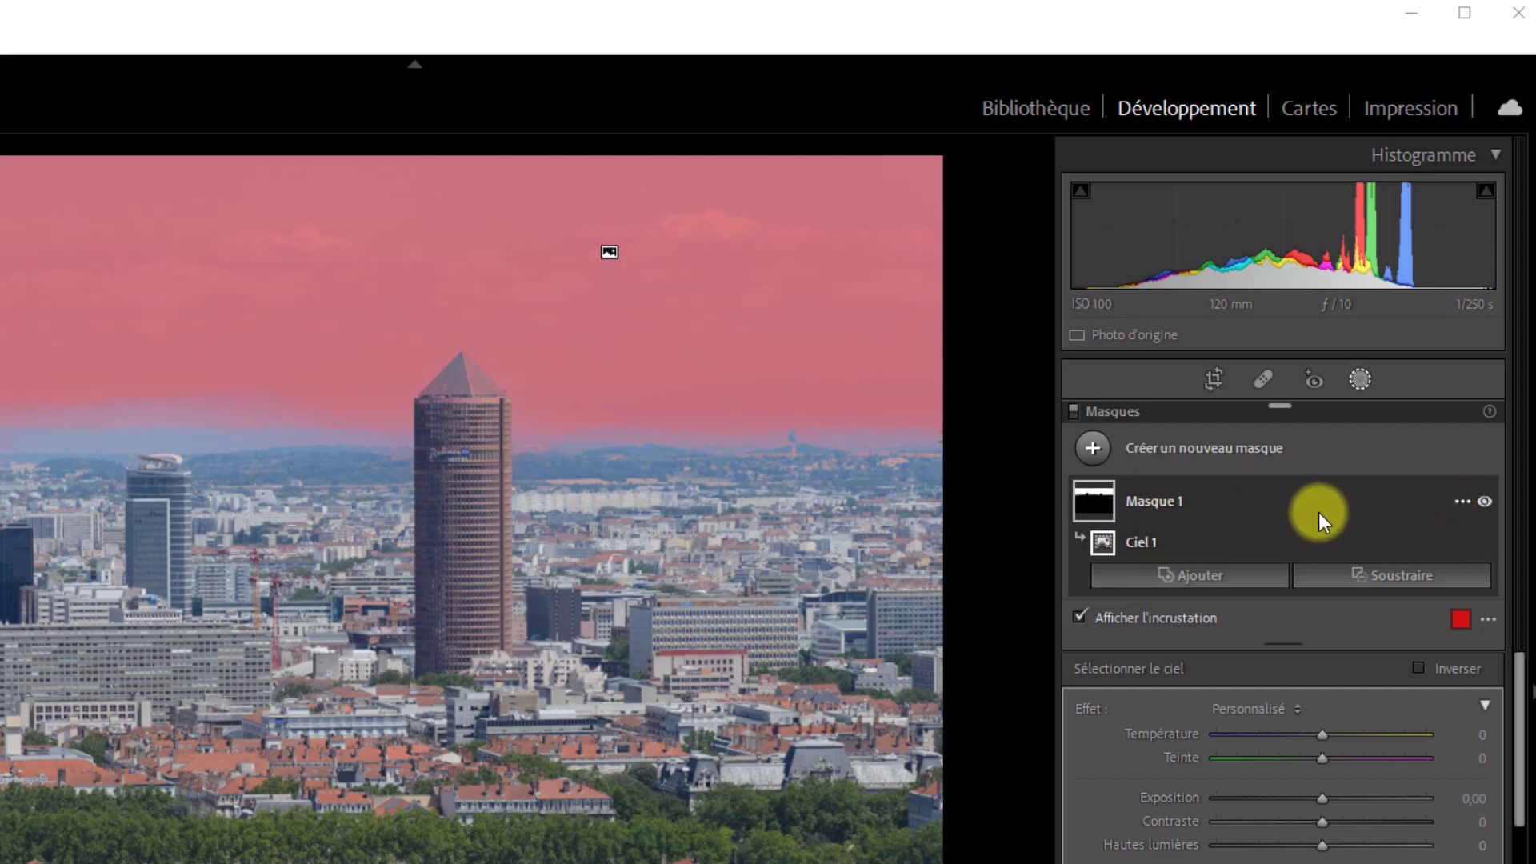
Step: Rename the sky mask as CIEL
click(1458, 502)
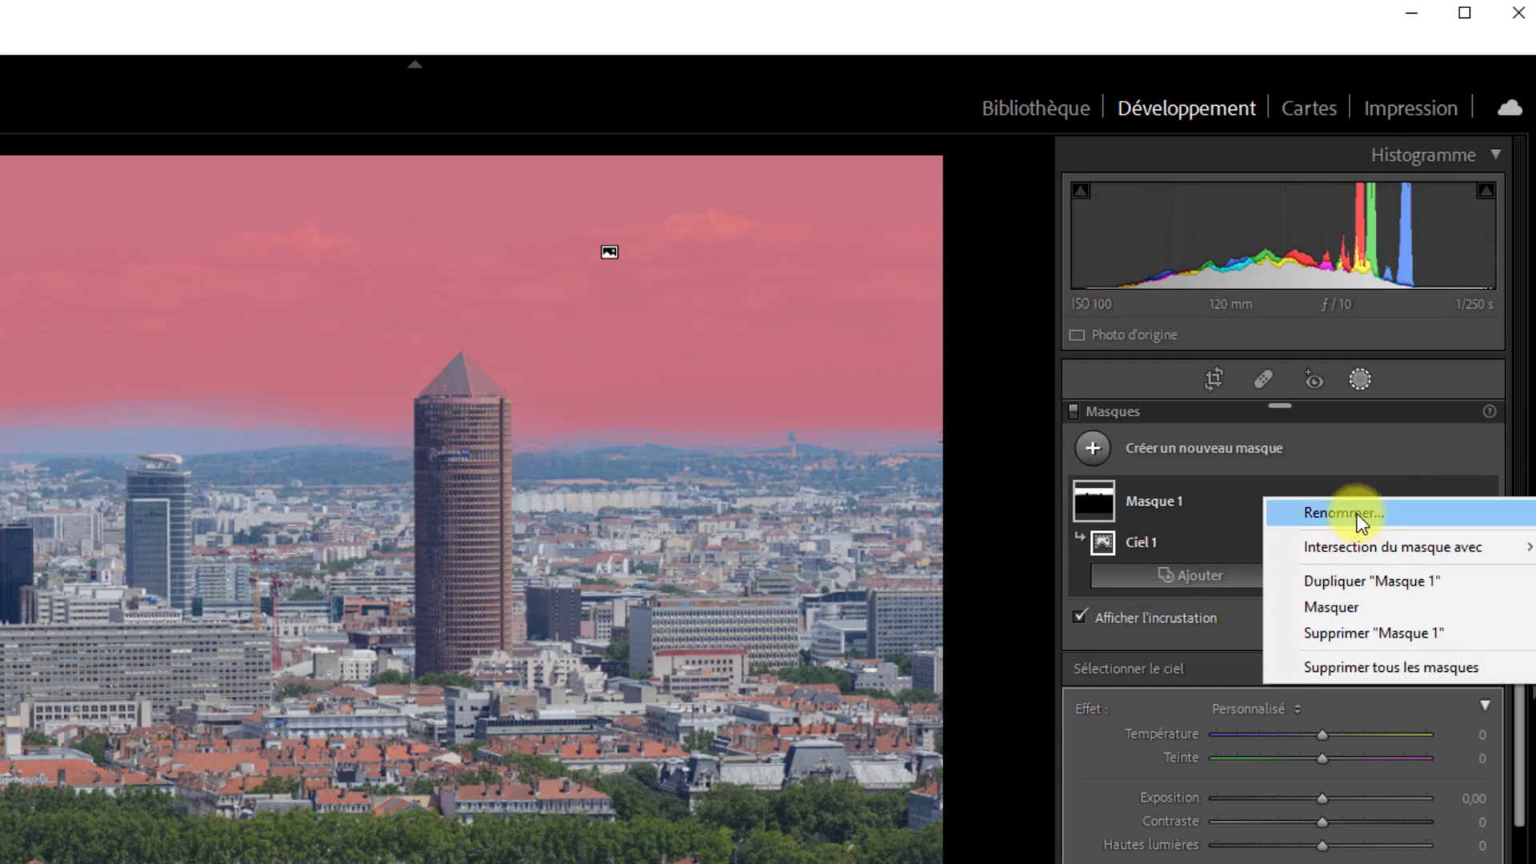
click(1221, 516)
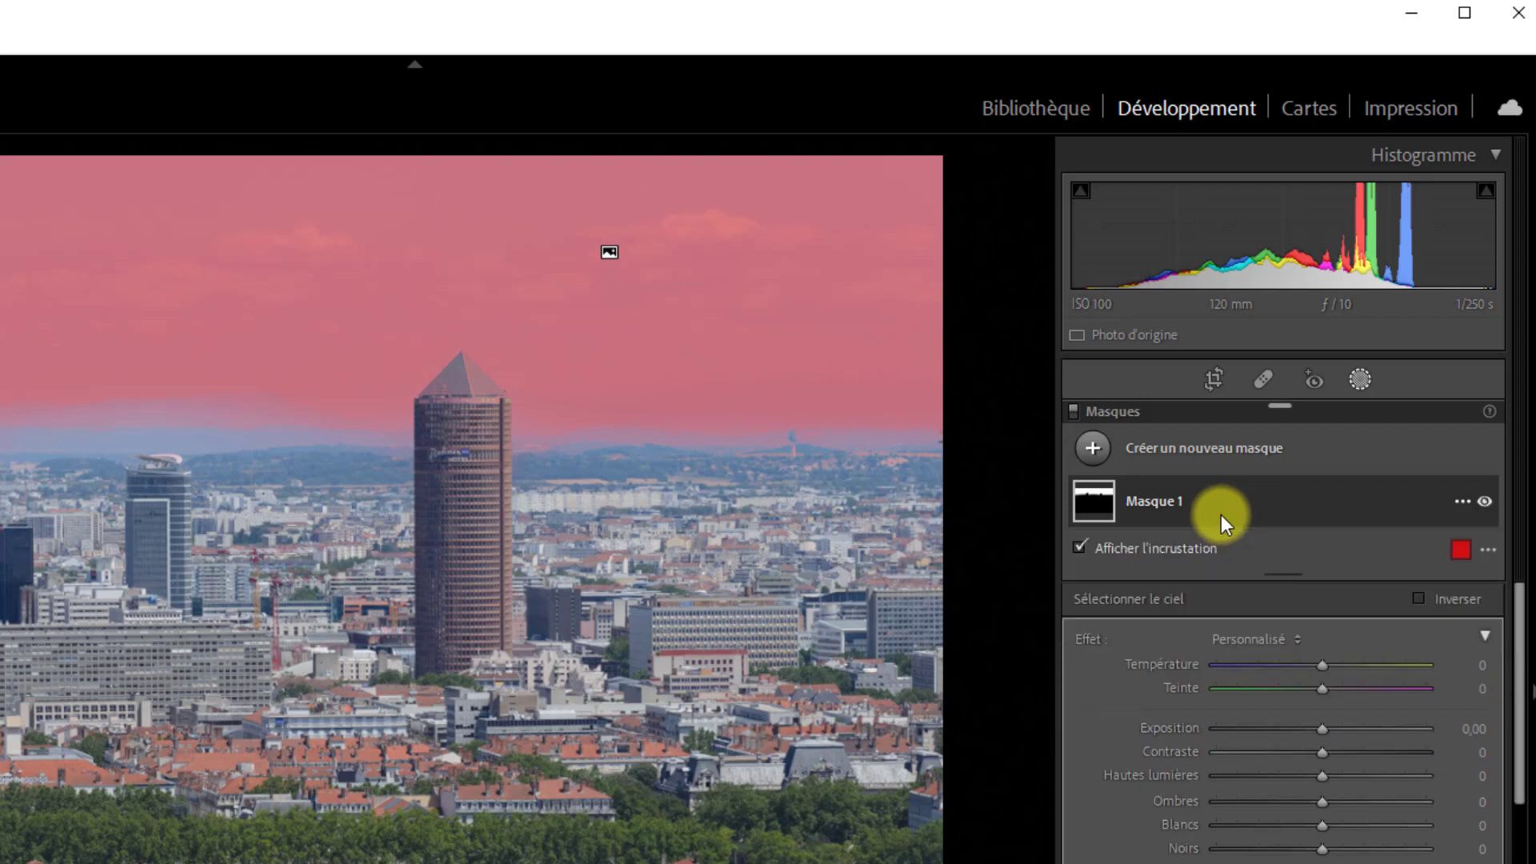
double_click(1170, 504)
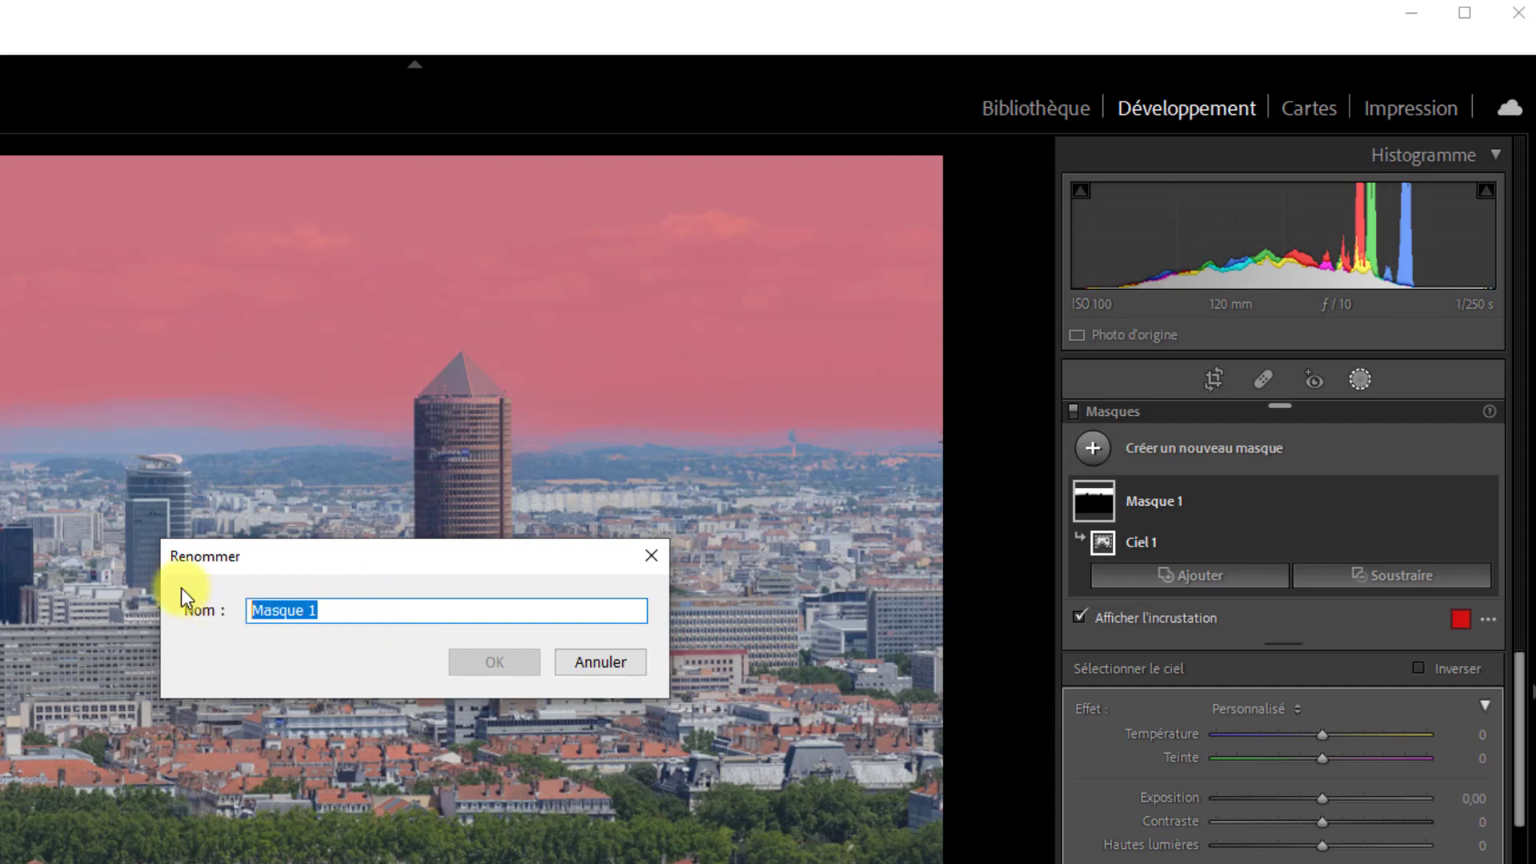
text(C)
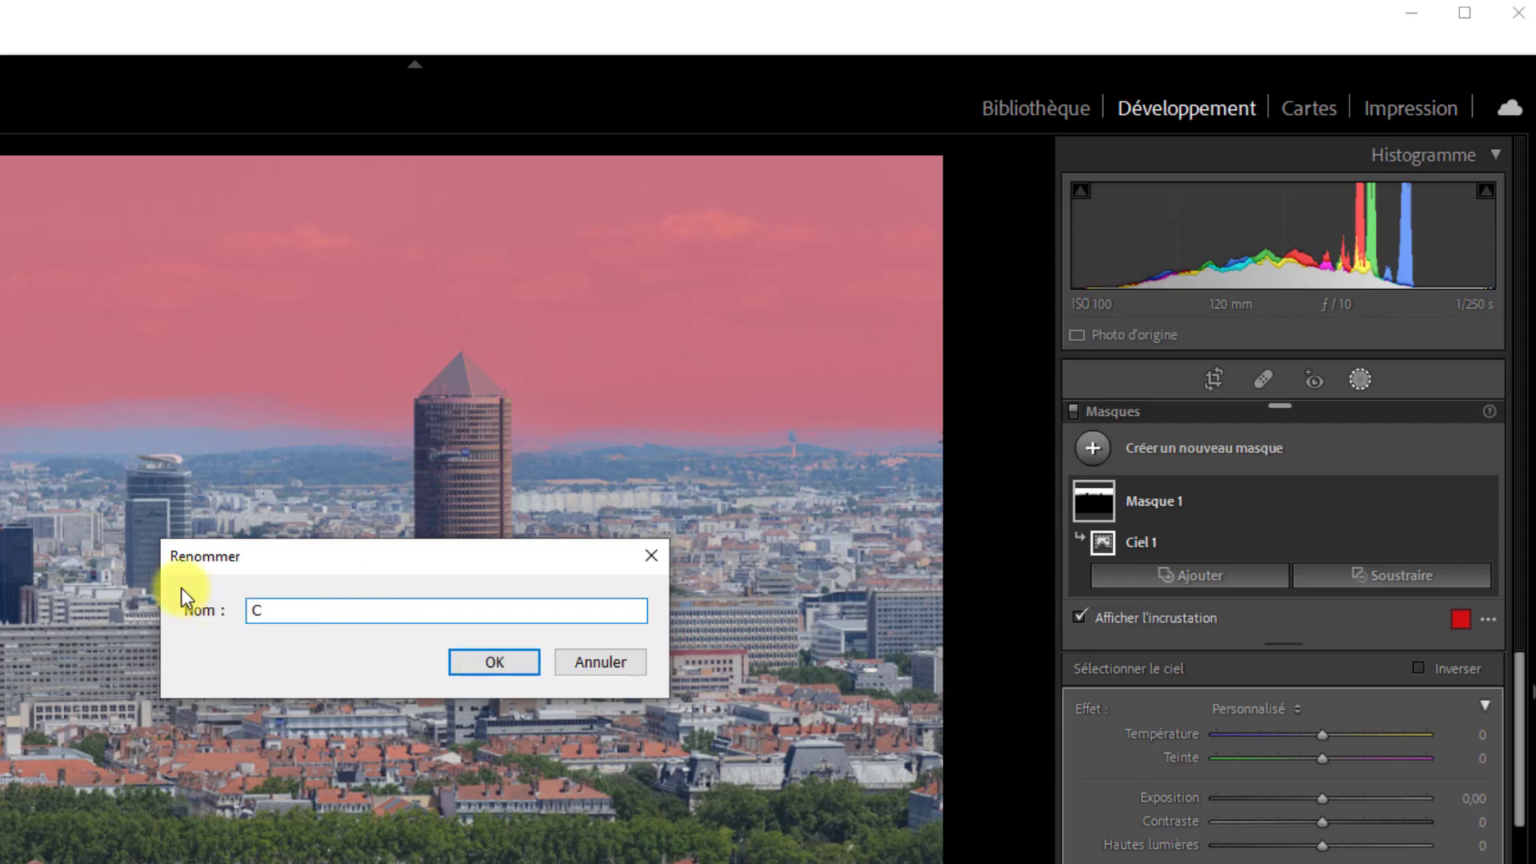
text(IEL)
key(Return)
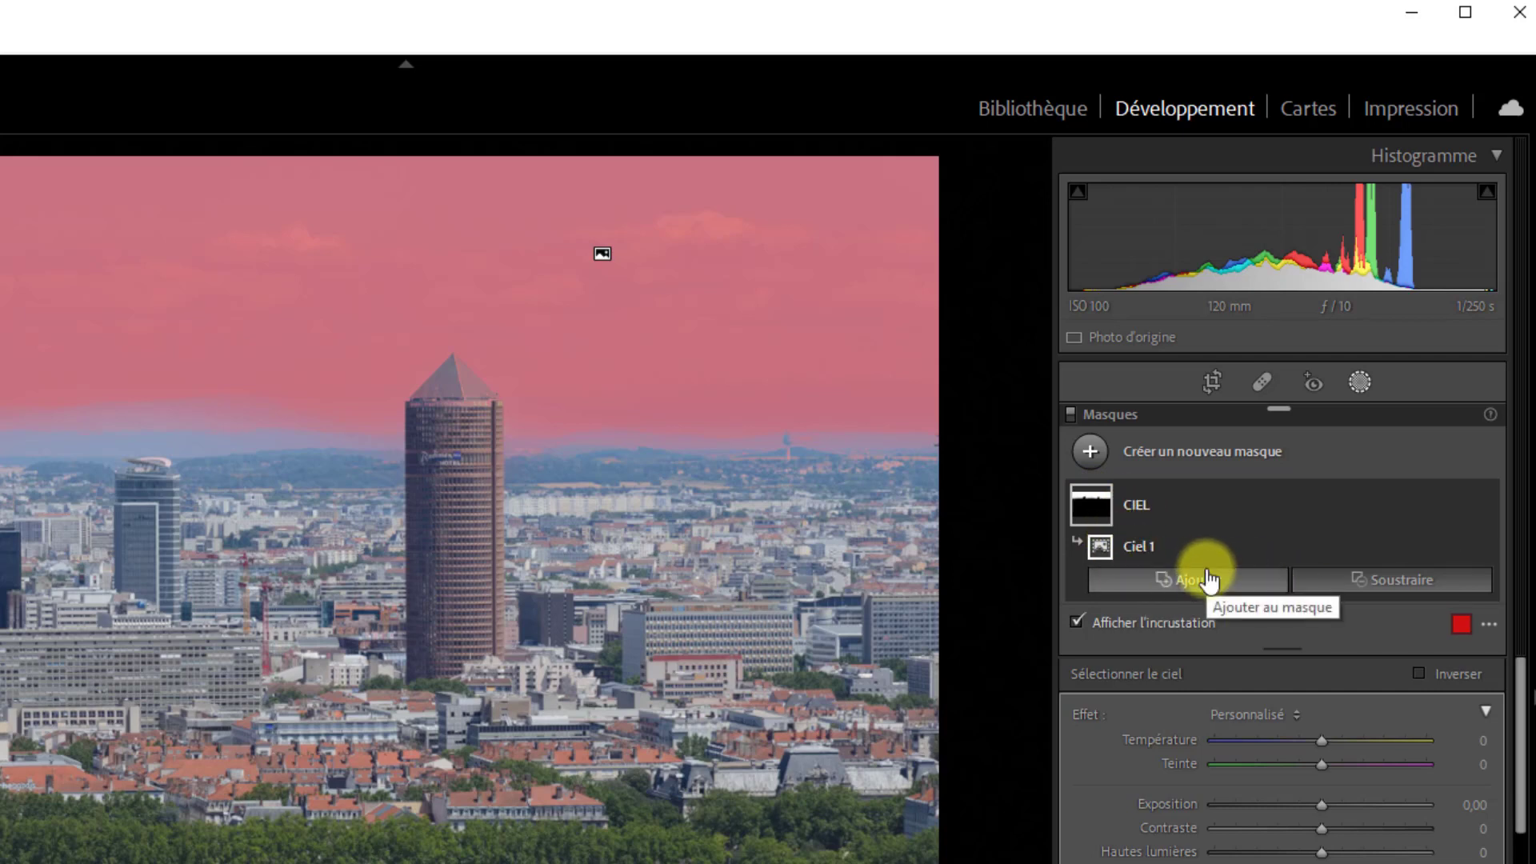
Step: Add a brush component that subtracts from the CIEL mask
mouse_move(1139, 550)
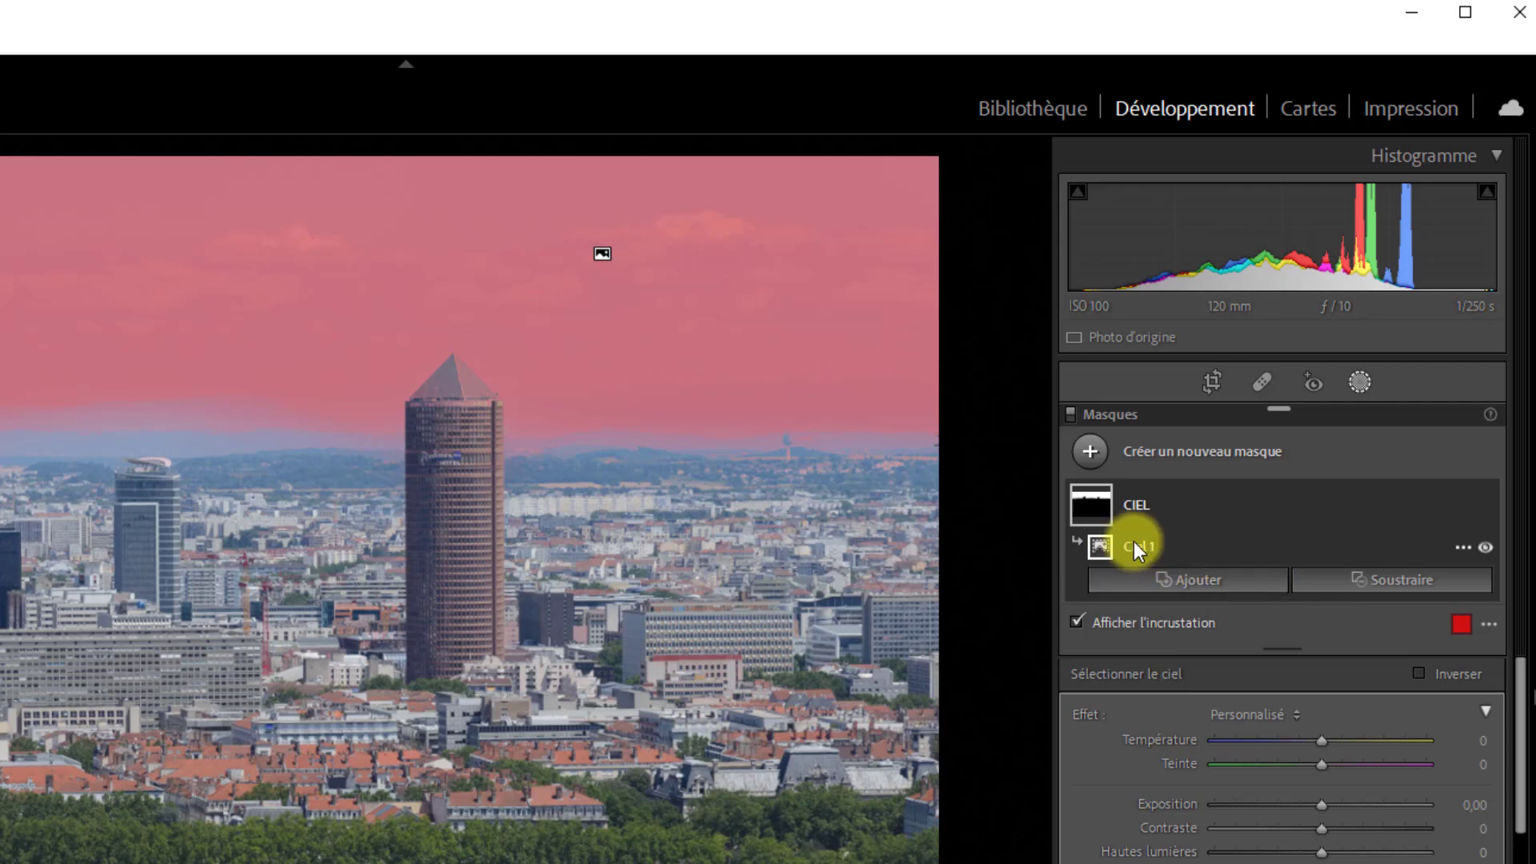
click(1396, 584)
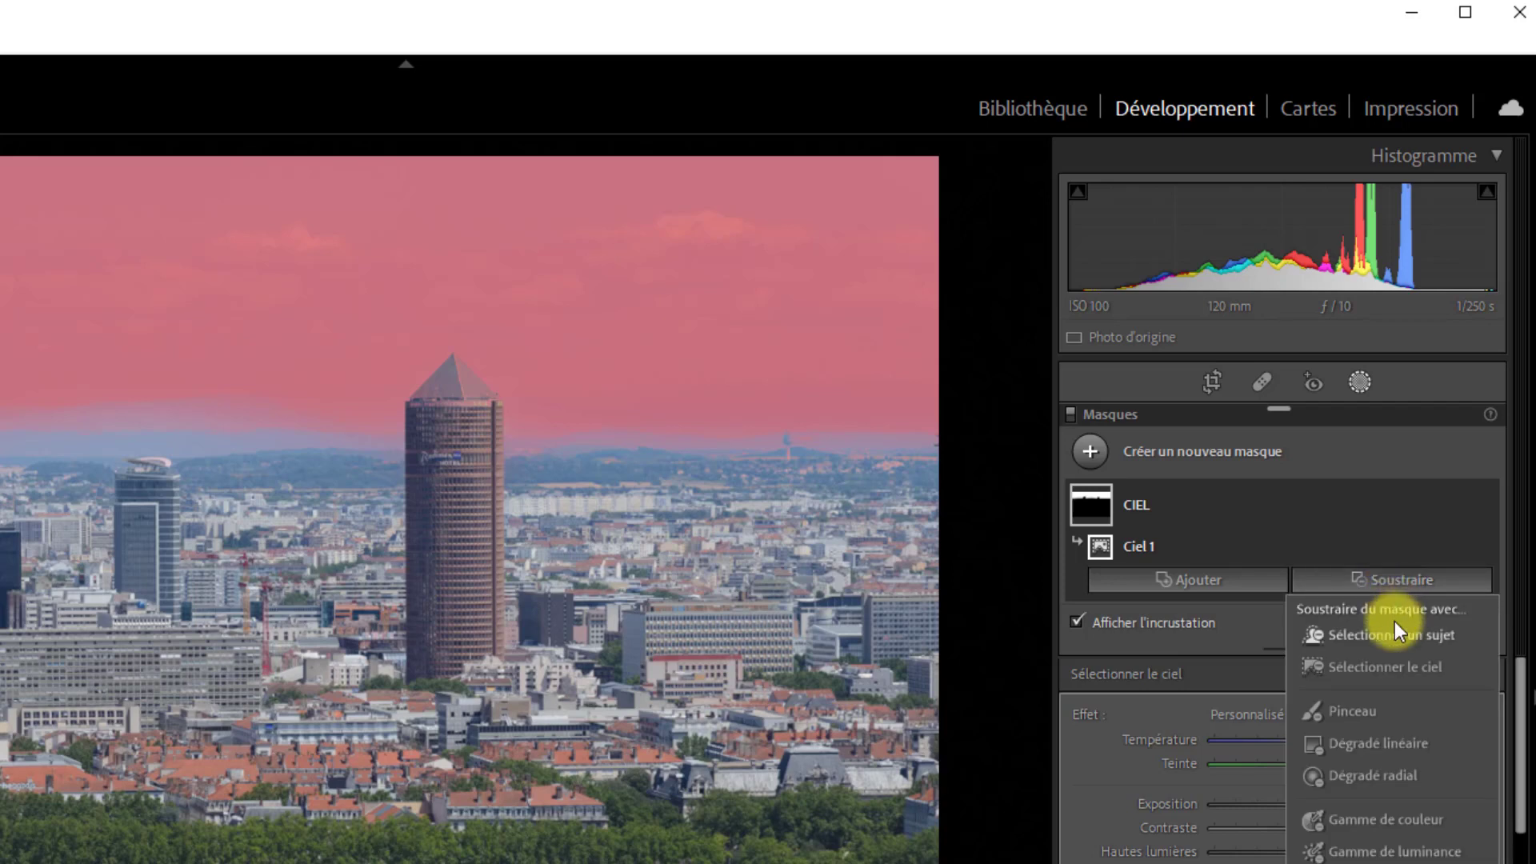
click(1360, 707)
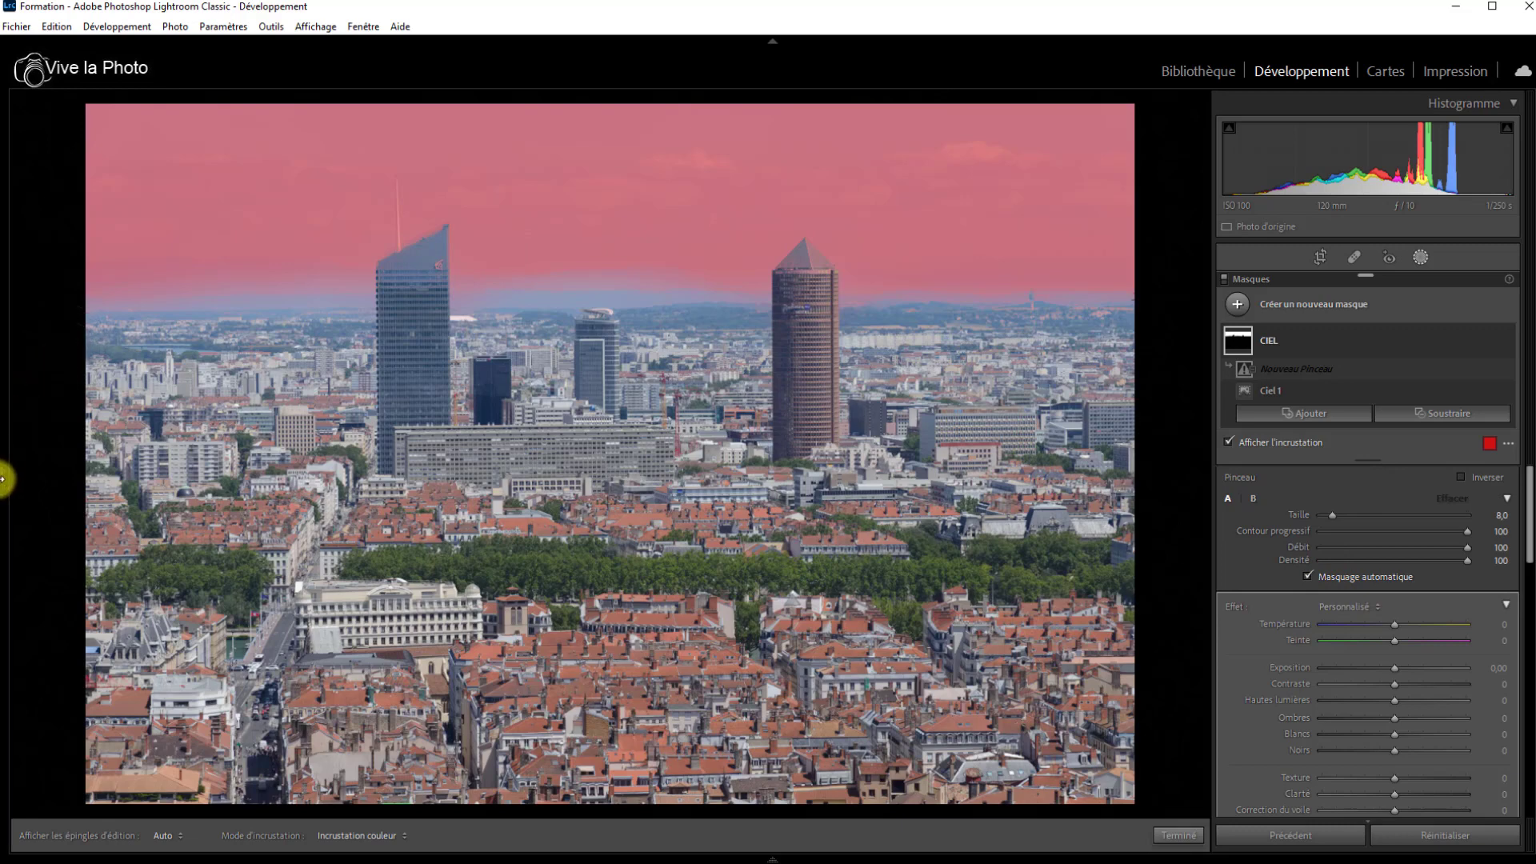
Step: Brush the antenna of the sloped-roof tower out of the sky mask from base to tip, using brush sizes 3,0 and 2,0
mouse_move(2, 480)
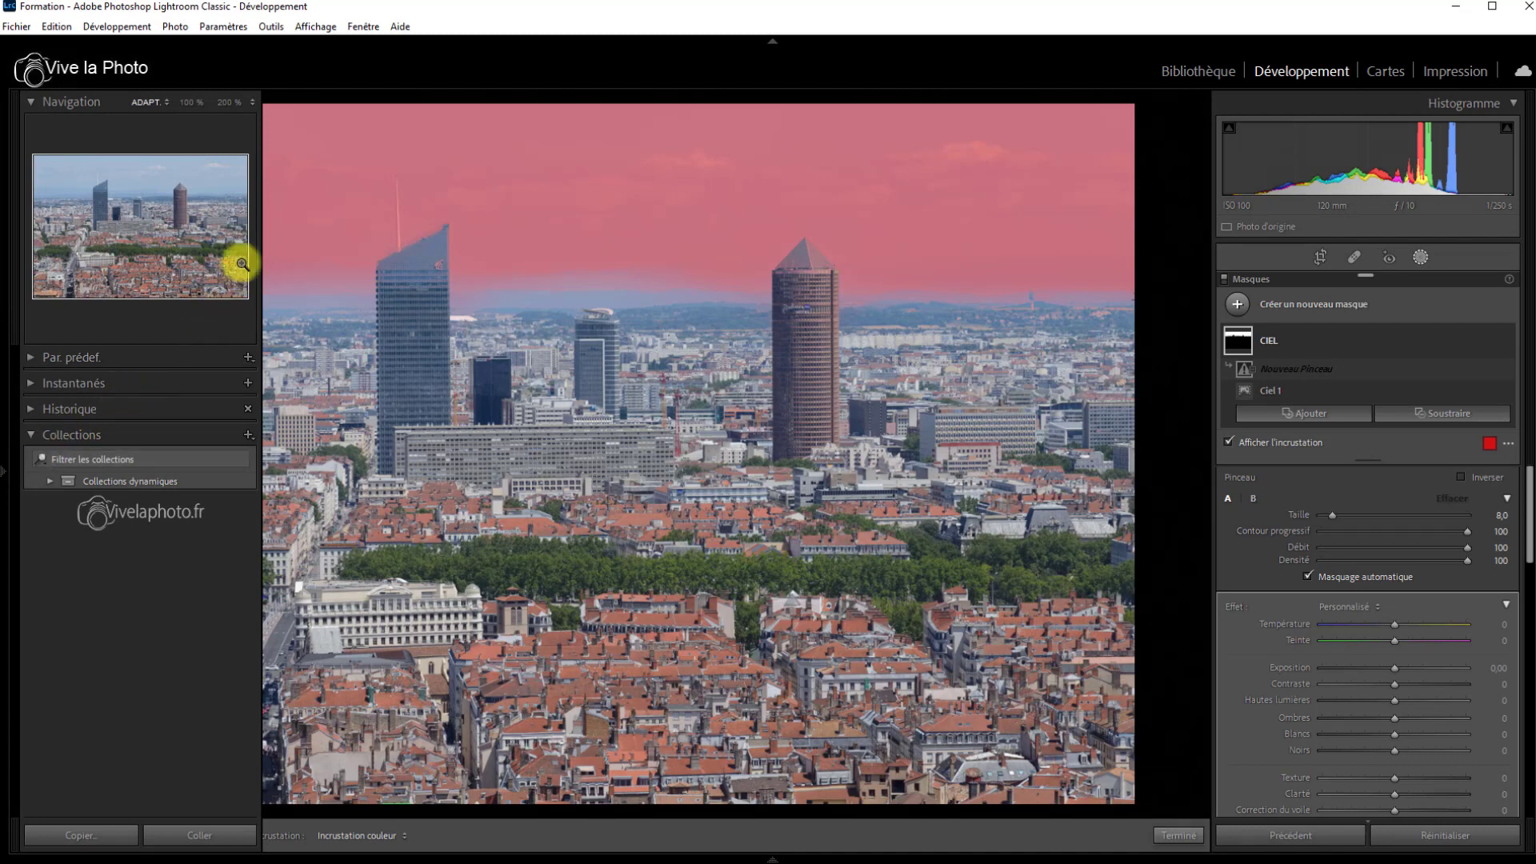
click(229, 103)
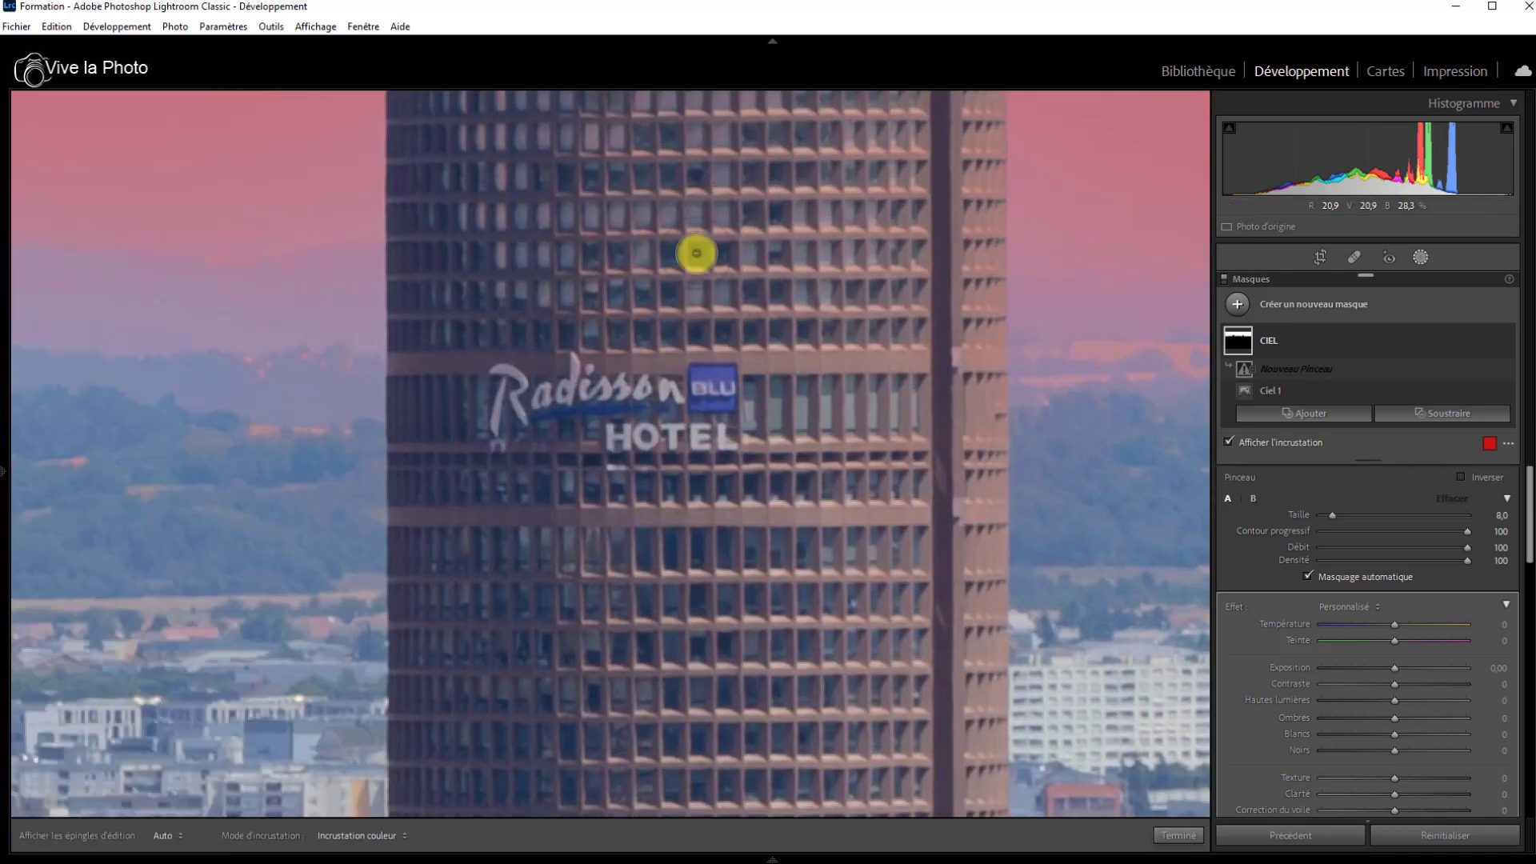
drag(700, 240, 640, 856)
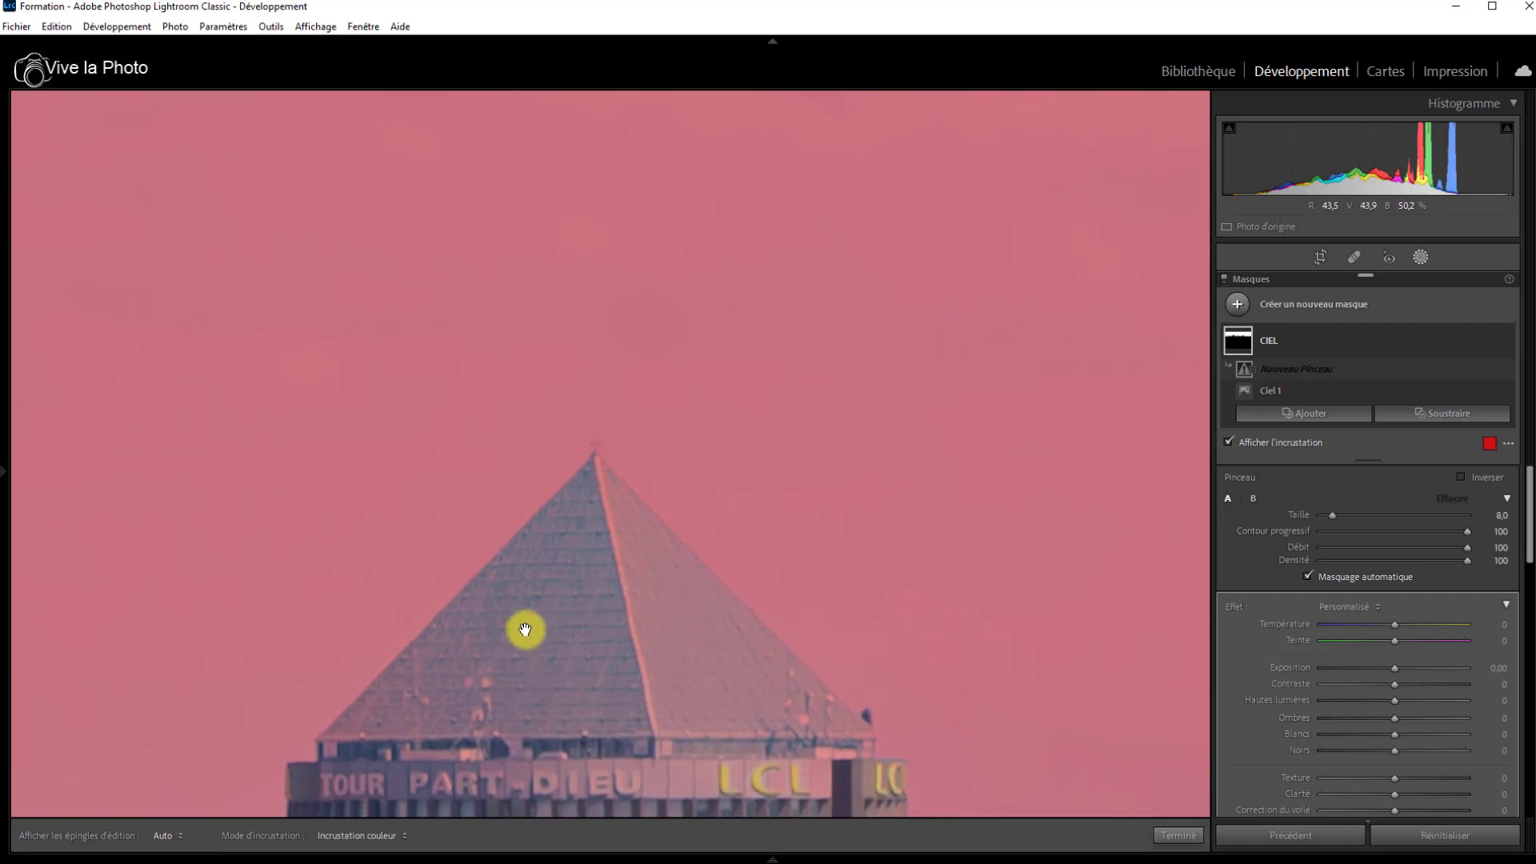
drag(609, 619, 1035, 555)
drag(618, 512, 1361, 463)
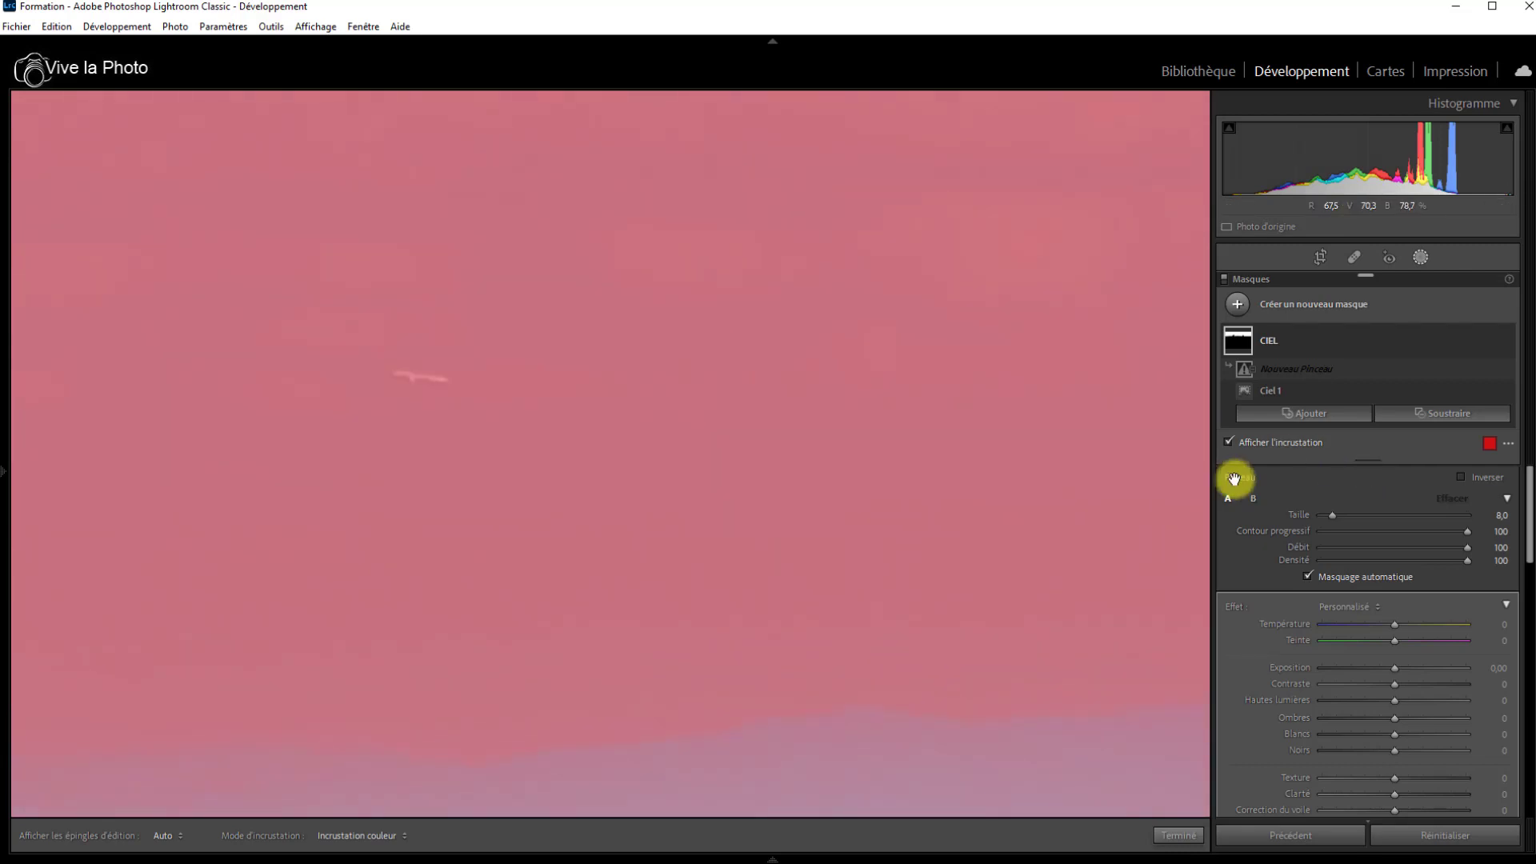
drag(386, 516, 942, 524)
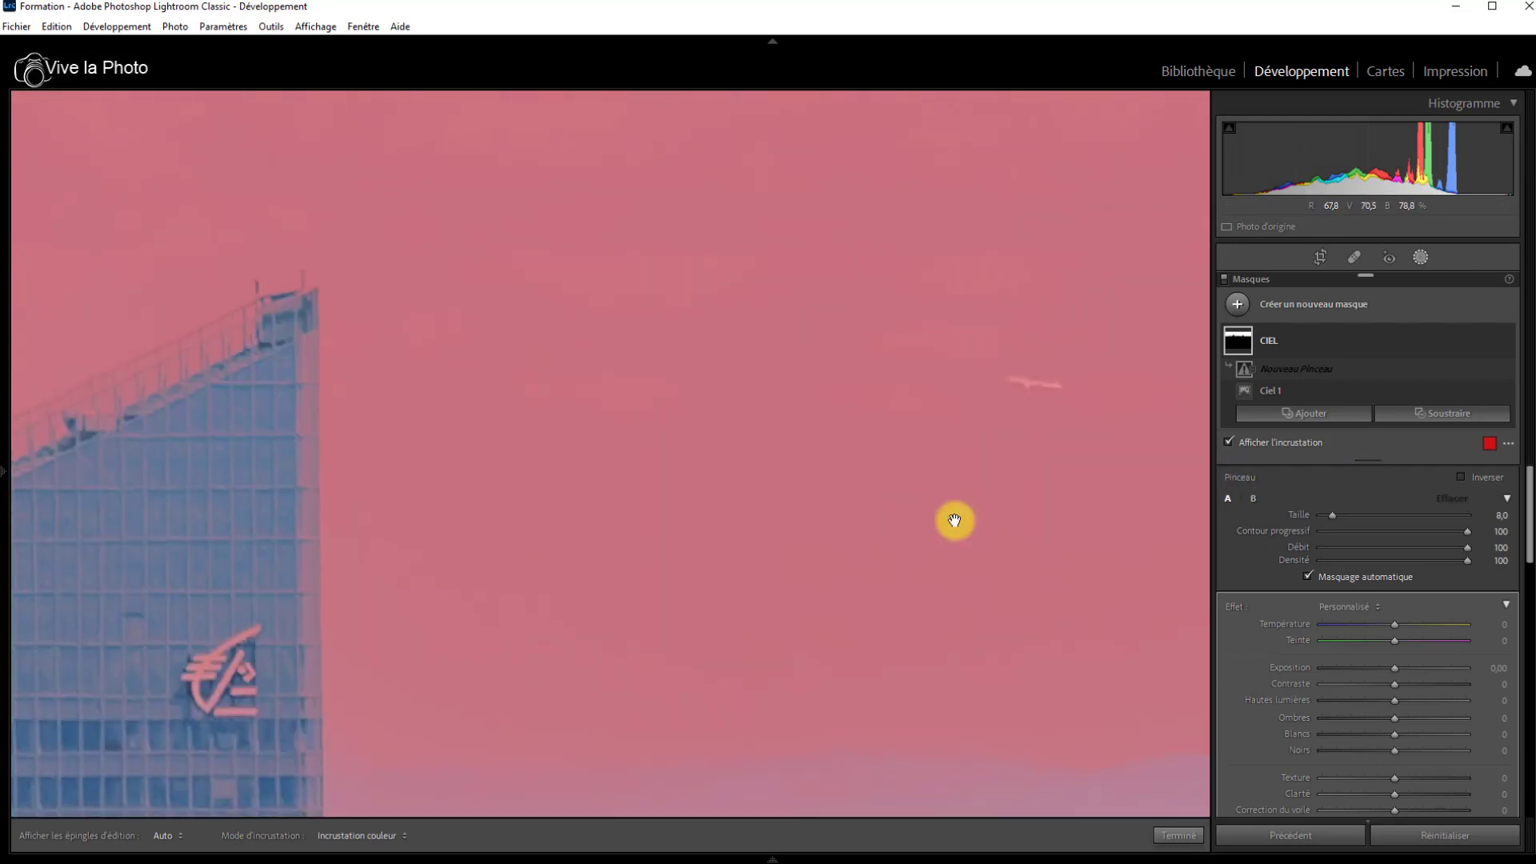
mouse_move(580, 559)
mouse_down()
mouse_move(915, 467)
mouse_move(981, 544)
mouse_move(1112, 860)
mouse_move(1117, 754)
mouse_up()
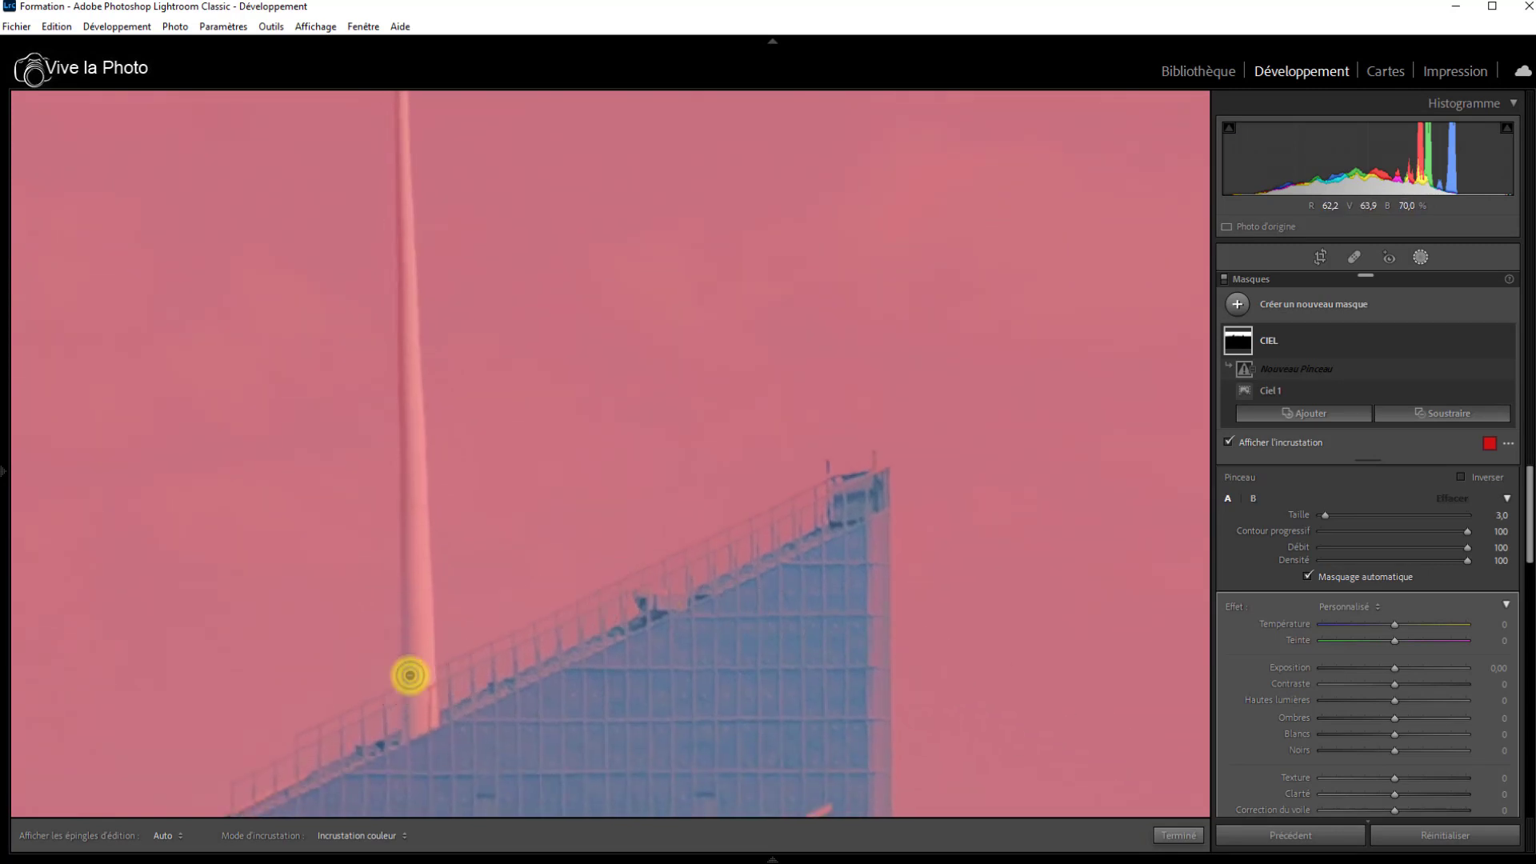
drag(428, 683, 409, 726)
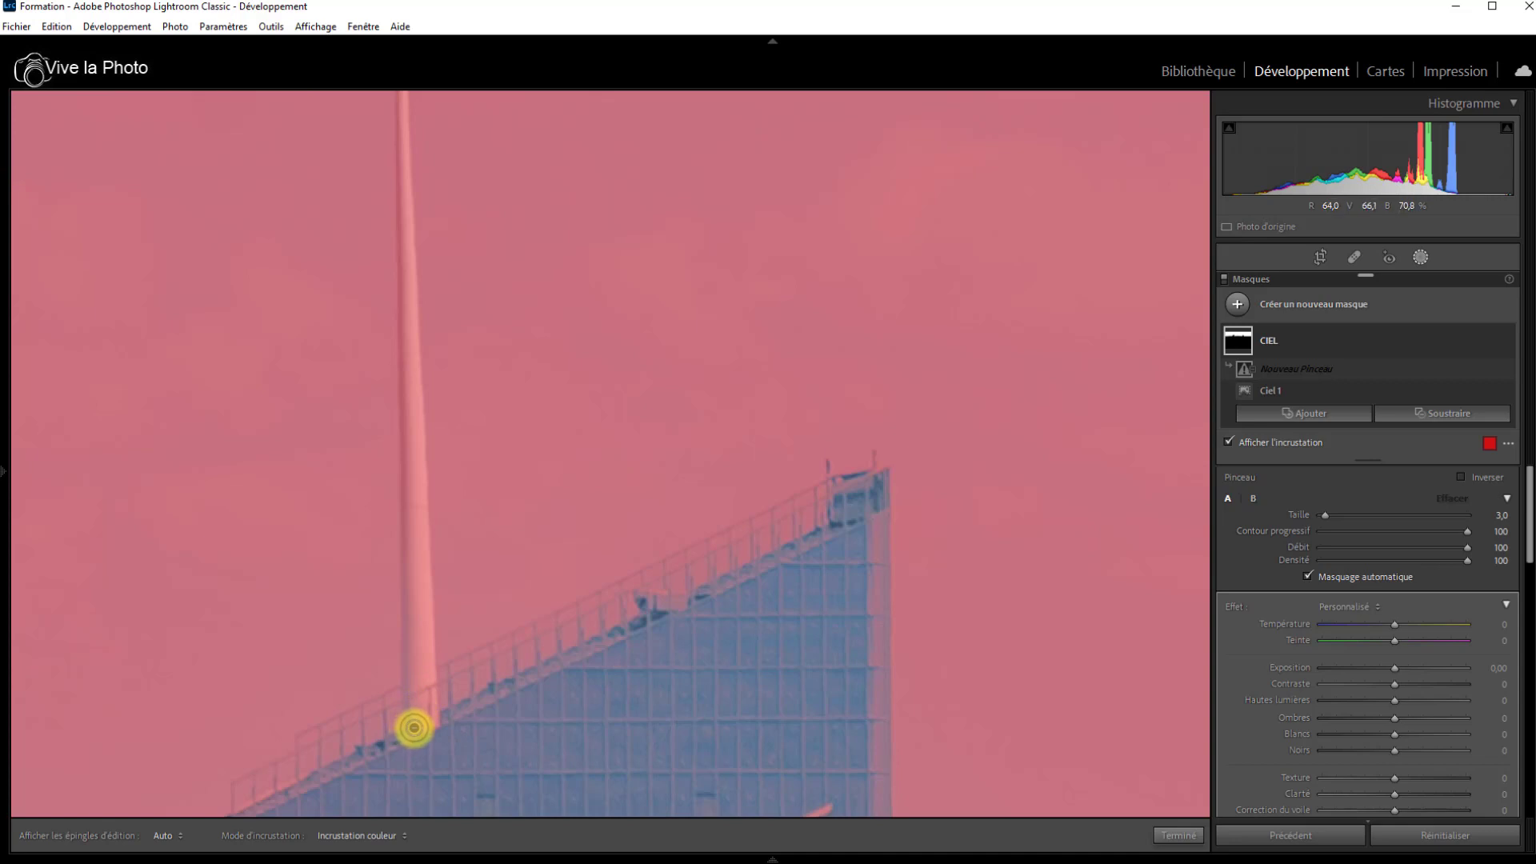
mouse_move(412, 720)
mouse_down()
mouse_move(417, 654)
mouse_move(429, 717)
mouse_up()
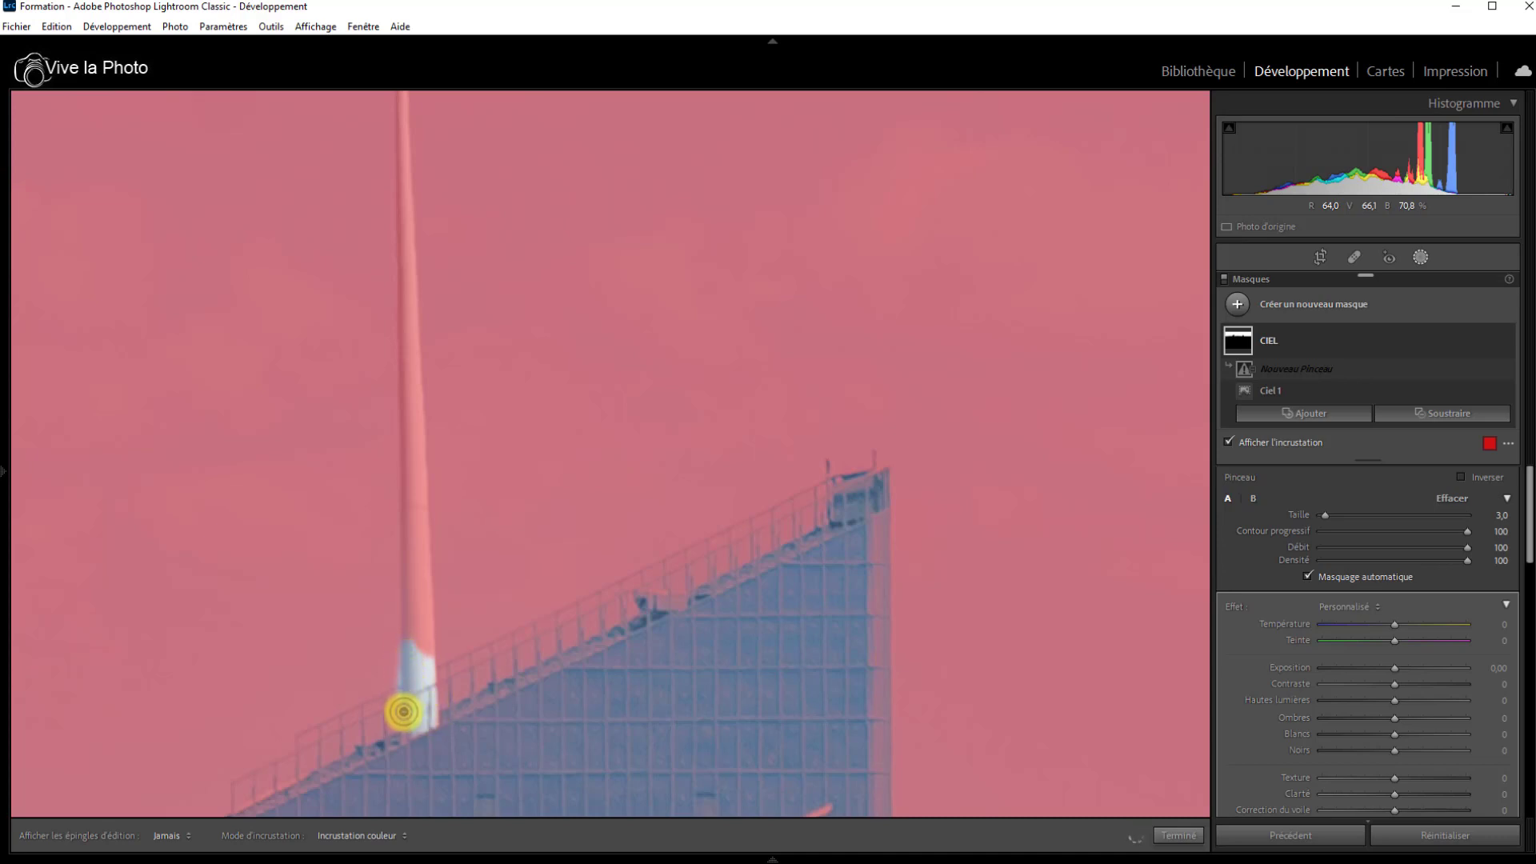
mouse_move(403, 736)
mouse_down()
mouse_move(415, 405)
mouse_move(404, 577)
mouse_move(420, 579)
mouse_move(430, 490)
mouse_move(405, 465)
mouse_move(419, 389)
mouse_move(412, 401)
mouse_move(405, 112)
mouse_move(404, 433)
mouse_move(403, 277)
mouse_up()
key(h)
mouse_move(379, 131)
mouse_down()
mouse_move(380, 441)
mouse_move(401, 398)
mouse_move(398, 336)
mouse_move(400, 352)
mouse_up()
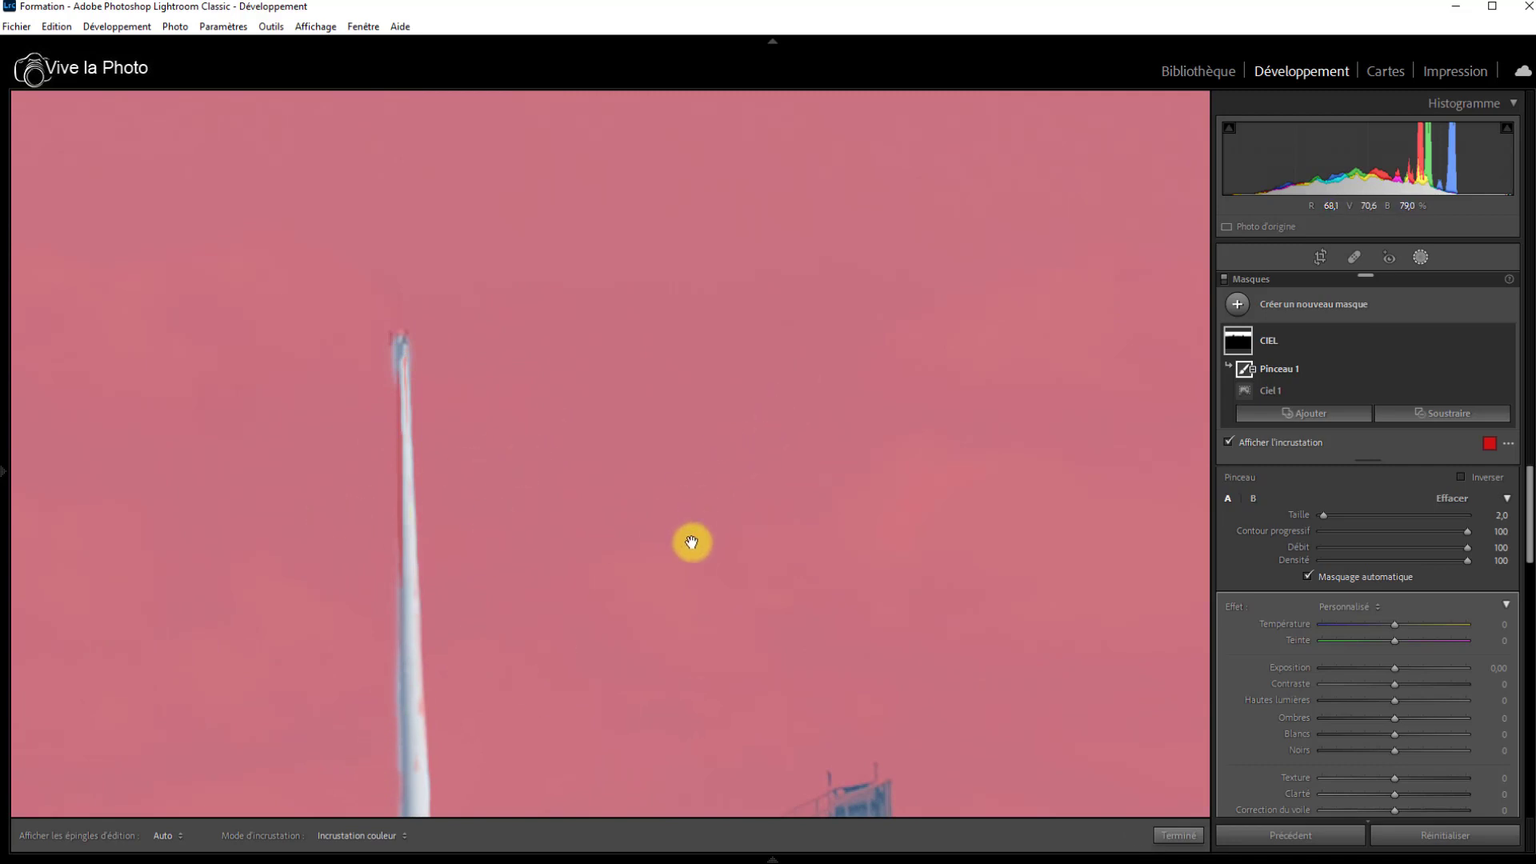
Step: Brush the logo on the sloped-roof tower's facade out of the sky mask
drag(689, 541, 679, 128)
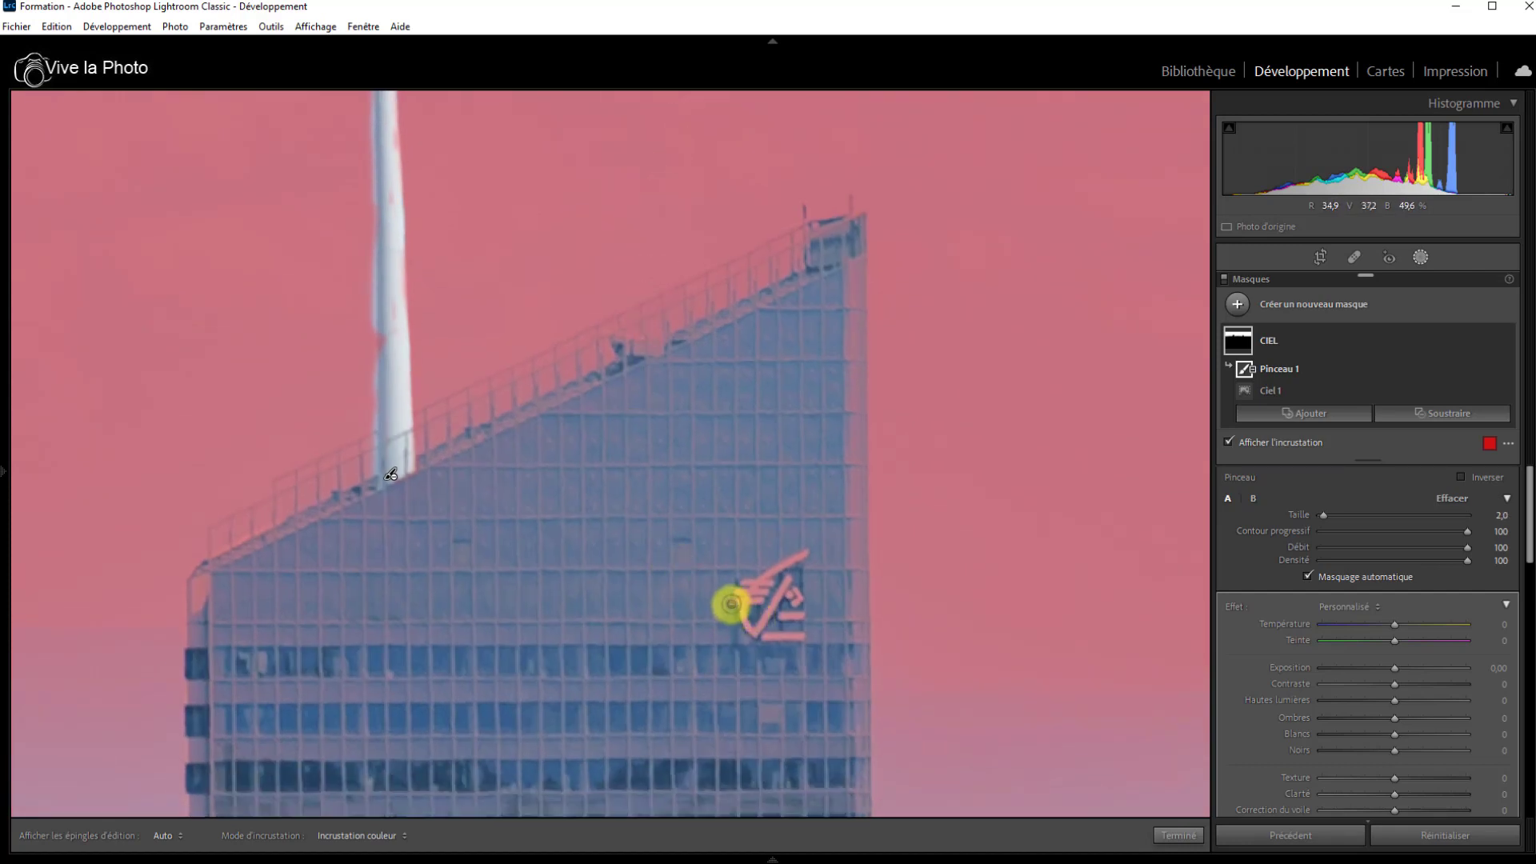
key(h)
mouse_move(744, 618)
mouse_down()
mouse_move(775, 610)
mouse_move(781, 589)
mouse_move(792, 627)
mouse_move(736, 658)
mouse_move(749, 585)
mouse_move(809, 514)
mouse_move(770, 564)
mouse_move(807, 552)
mouse_move(771, 566)
mouse_up()
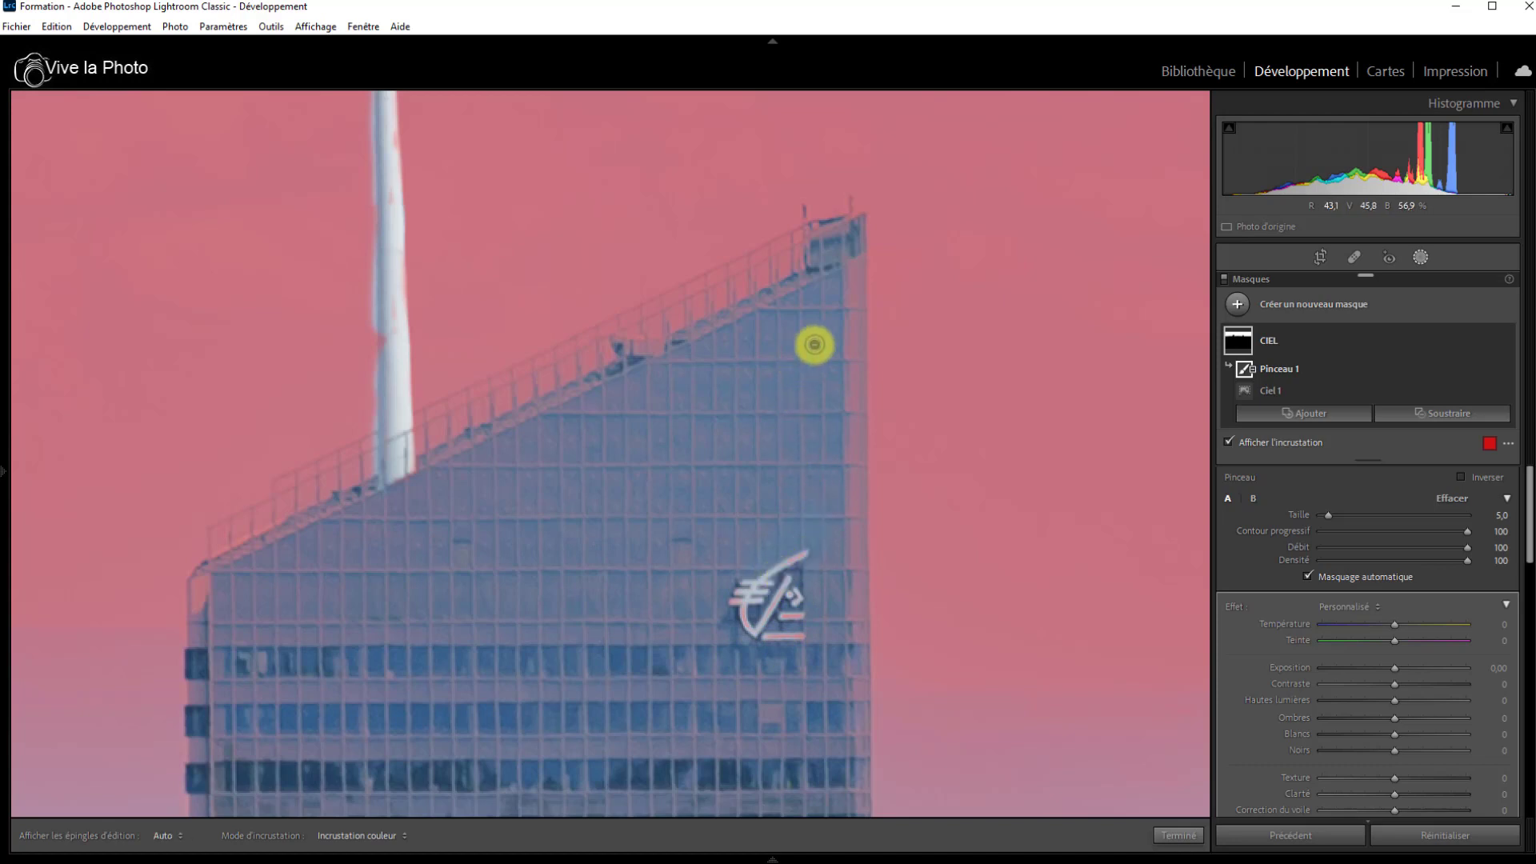
Step: Subtract the sloped-roof tower's side edges and slanted roofline from the sky mask with a brush of size 5,0
mouse_move(856, 275)
mouse_down()
mouse_move(853, 652)
mouse_move(849, 553)
mouse_move(851, 630)
mouse_up()
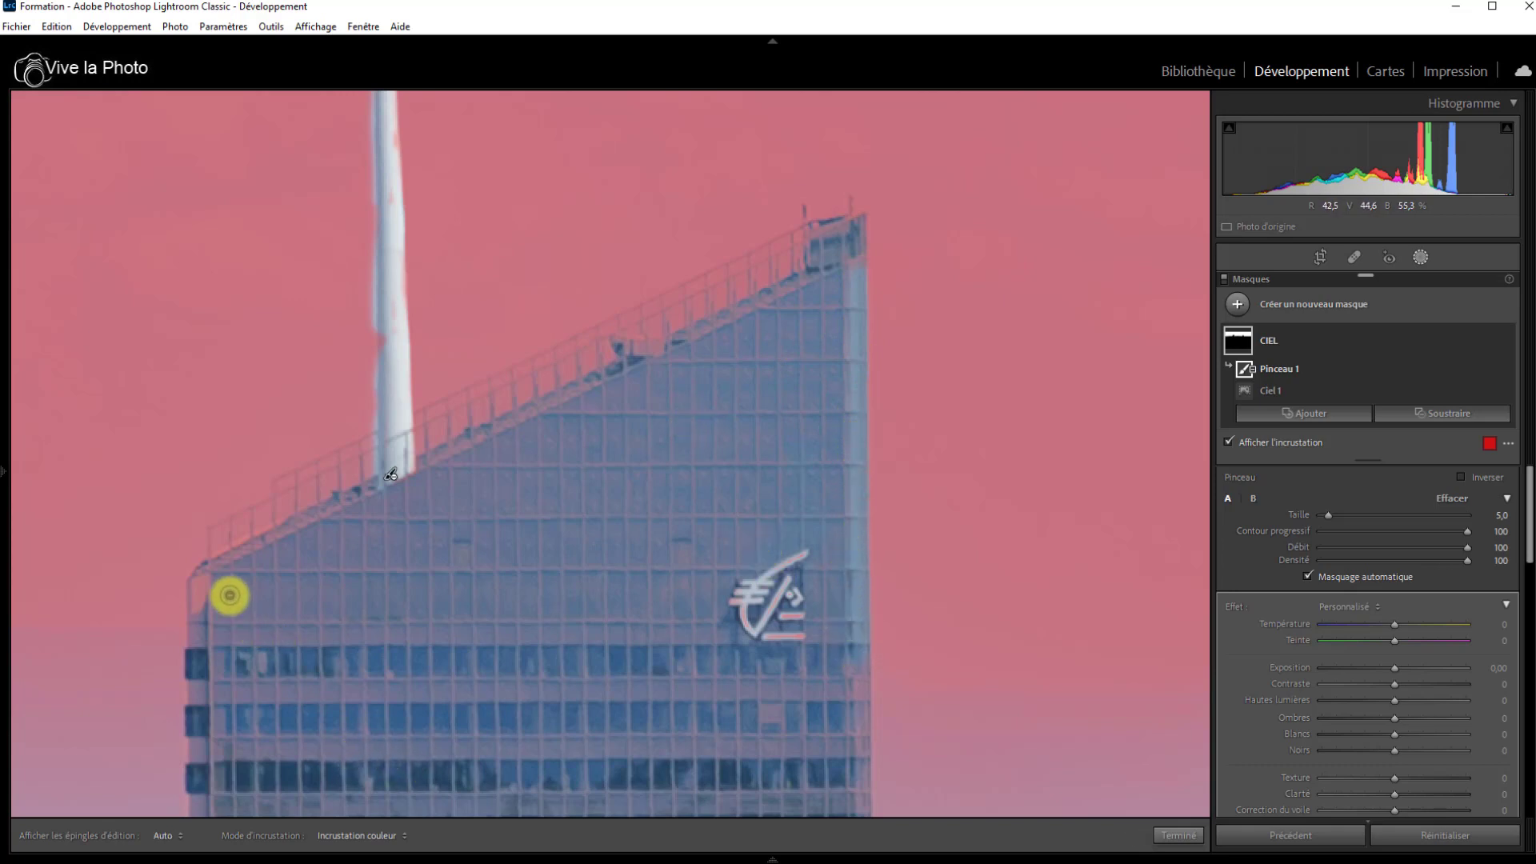
mouse_move(201, 591)
mouse_down()
mouse_move(202, 627)
mouse_move(274, 529)
mouse_move(381, 496)
mouse_move(672, 346)
mouse_up()
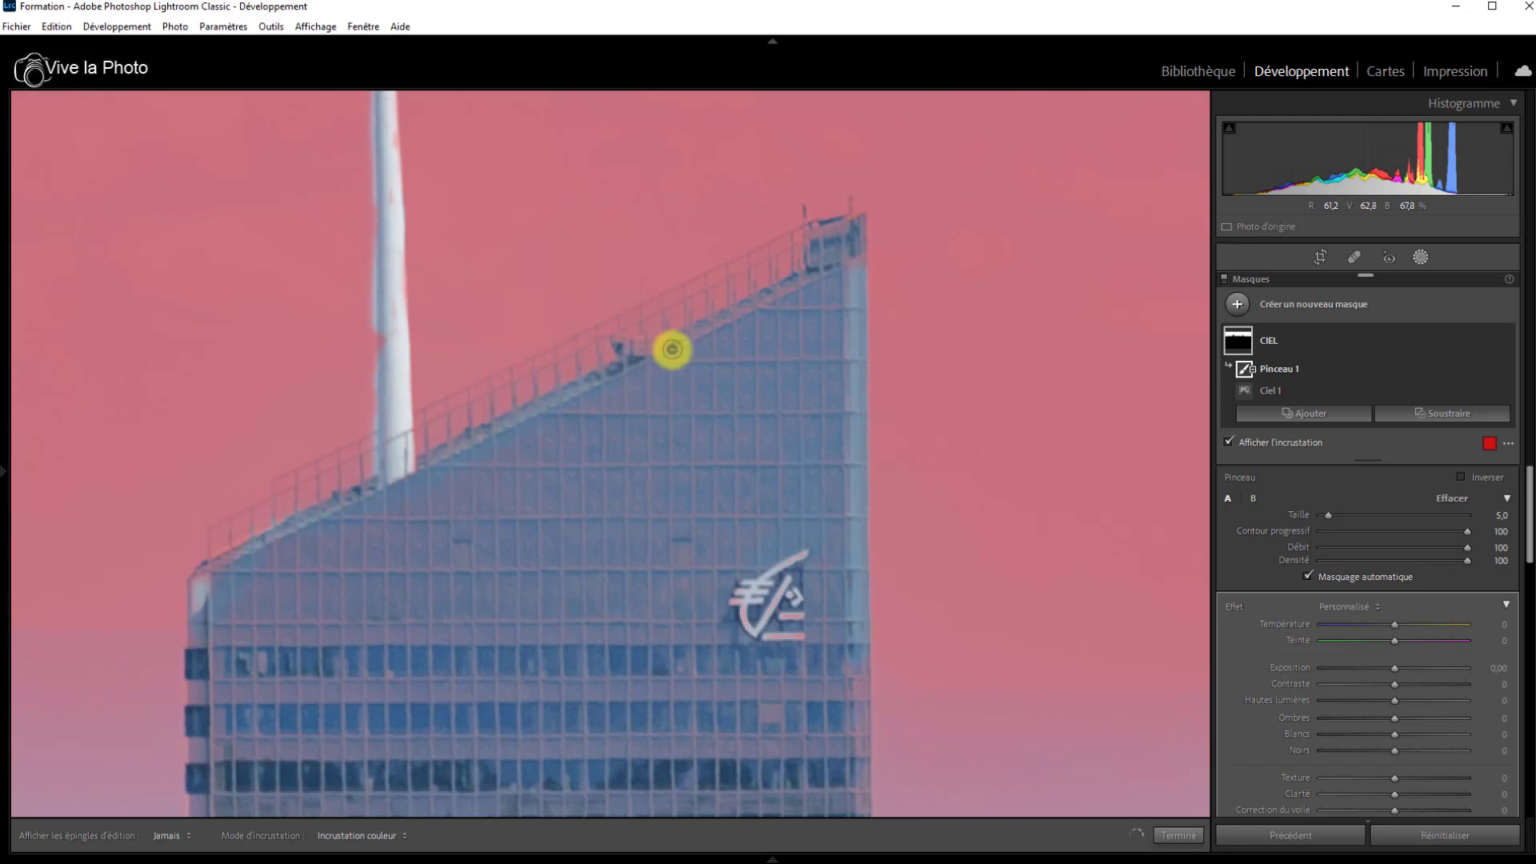
mouse_move(568, 695)
mouse_down()
mouse_move(600, 473)
mouse_move(598, 3)
mouse_move(587, 254)
mouse_move(462, 372)
mouse_up()
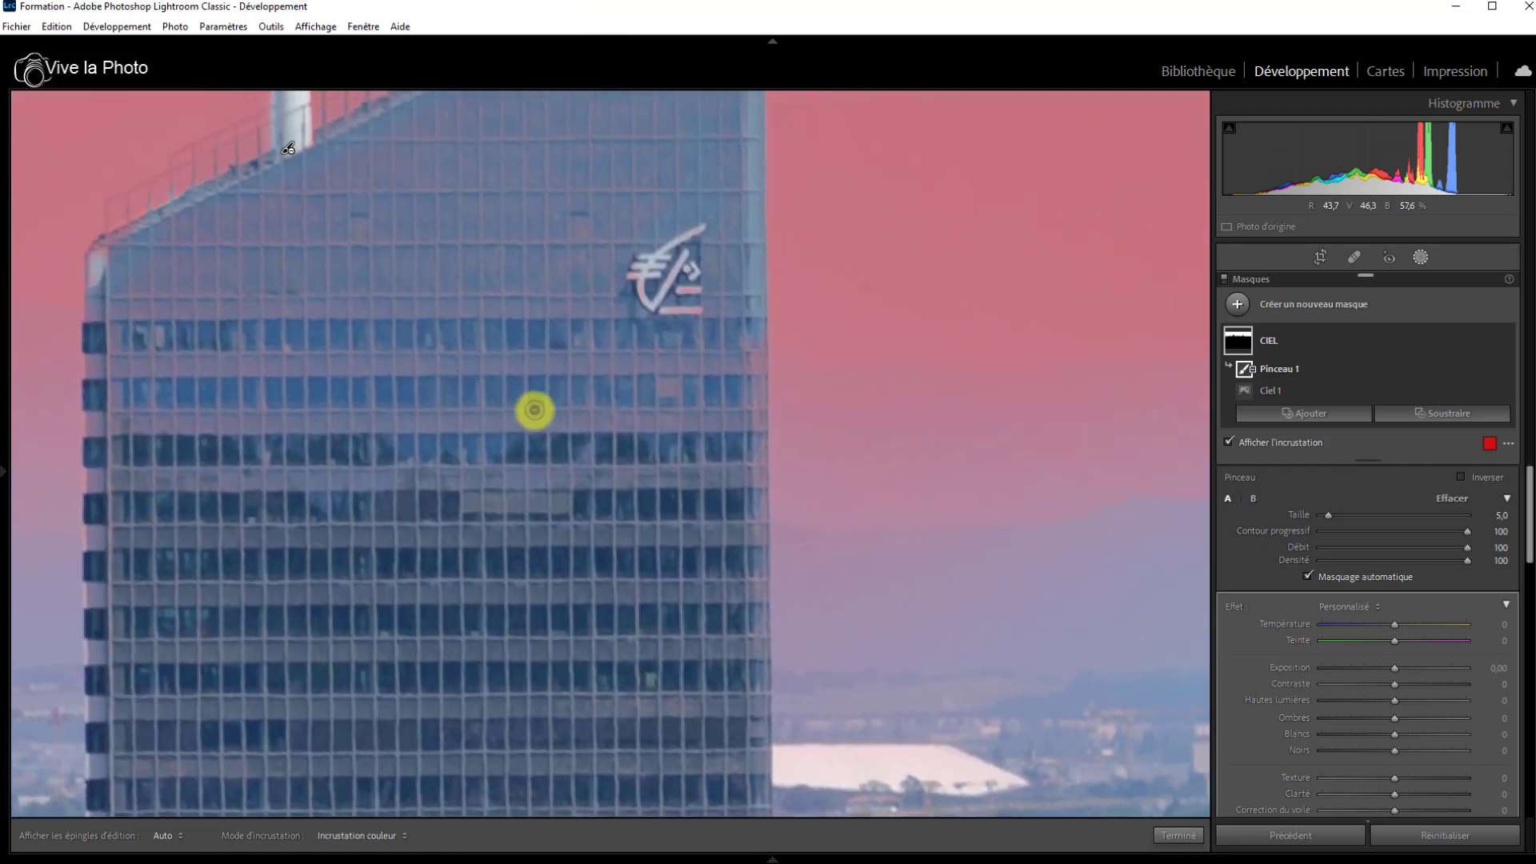
drag(750, 336, 755, 699)
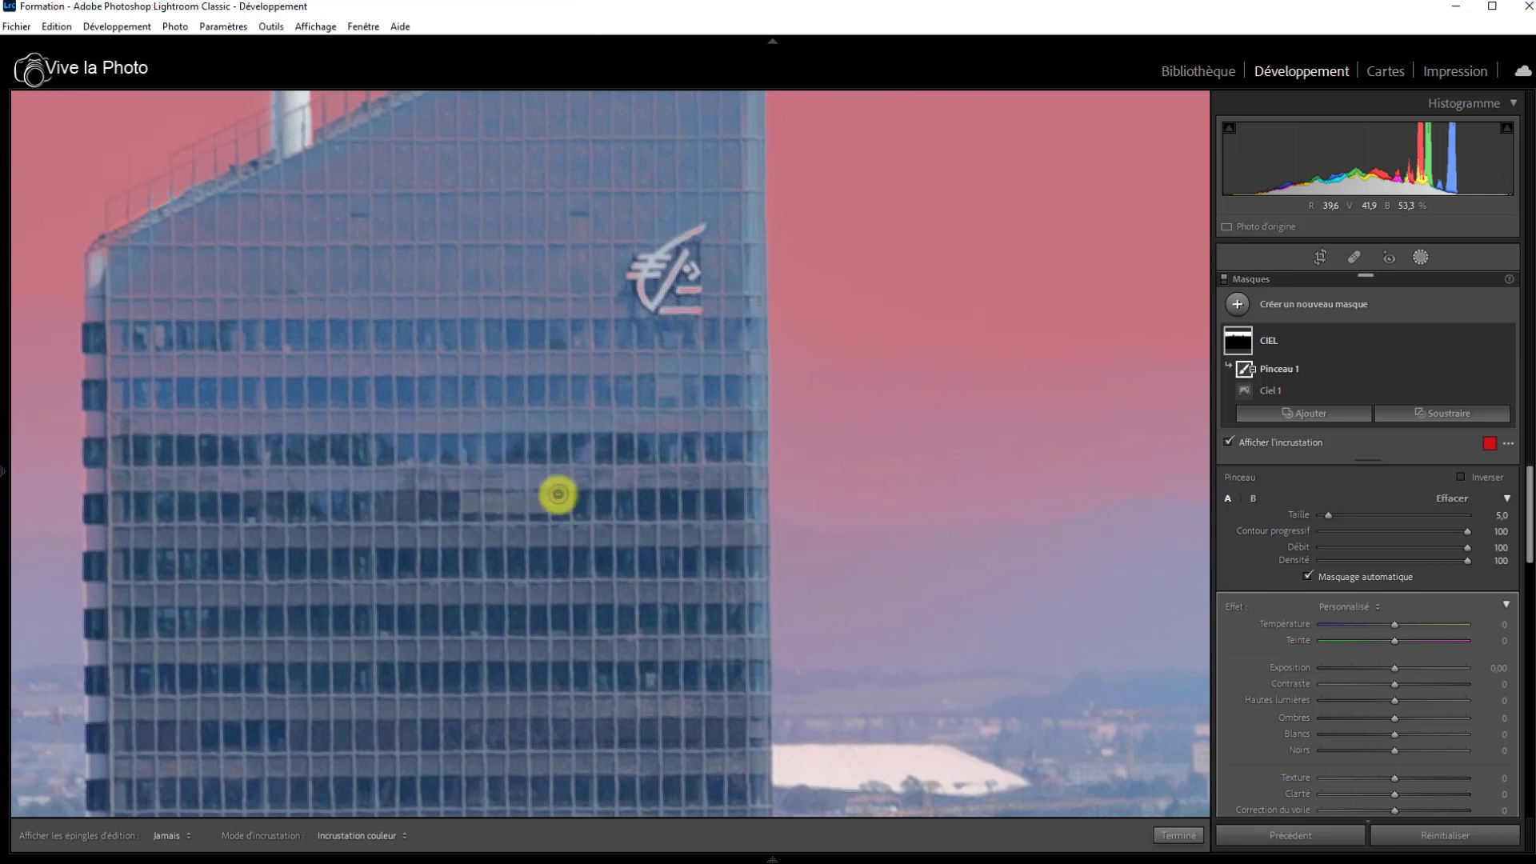
drag(963, 511, 447, 736)
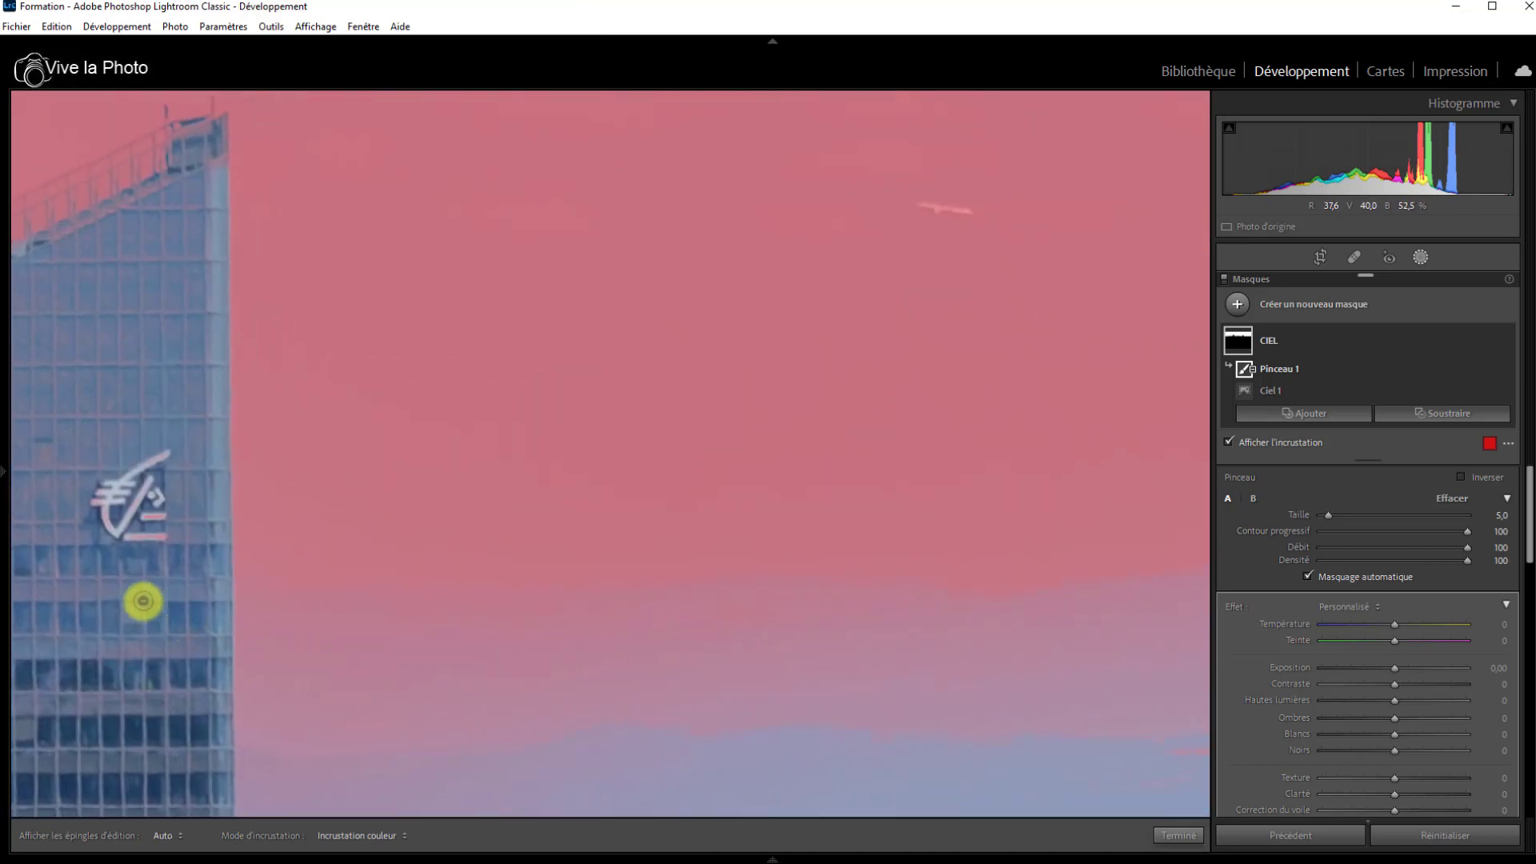
Step: Brush both faces and the centre ridge of the pyramid-topped tower's roof out of the sky mask, enlarging the brush from 5,0 to 9,0
mouse_move(164, 520)
mouse_down()
mouse_move(179, 469)
mouse_move(160, 525)
mouse_up()
drag(1074, 790, 8, 843)
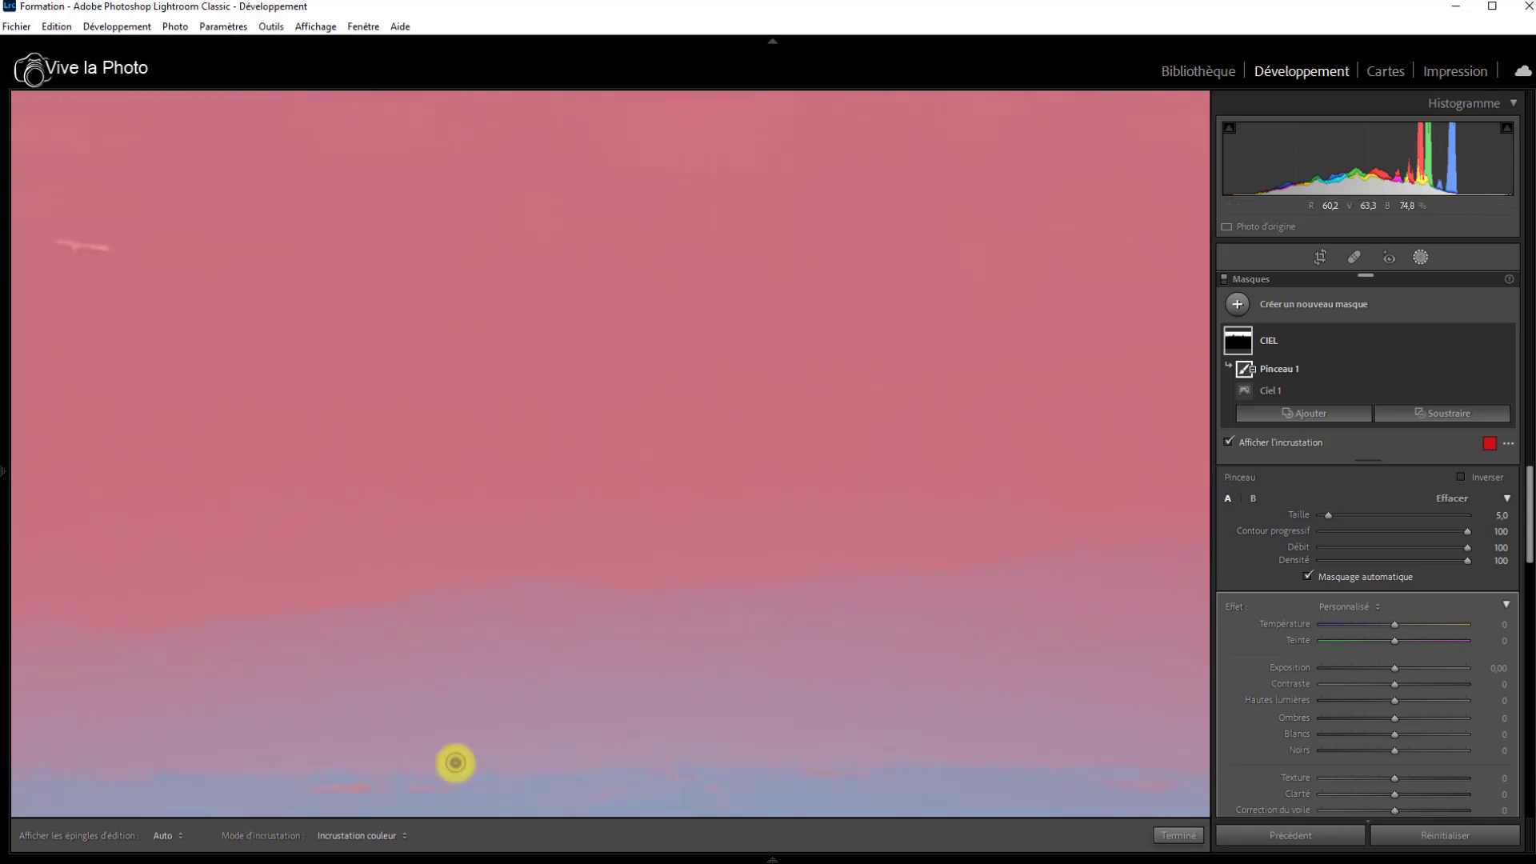
drag(1043, 740, 2, 565)
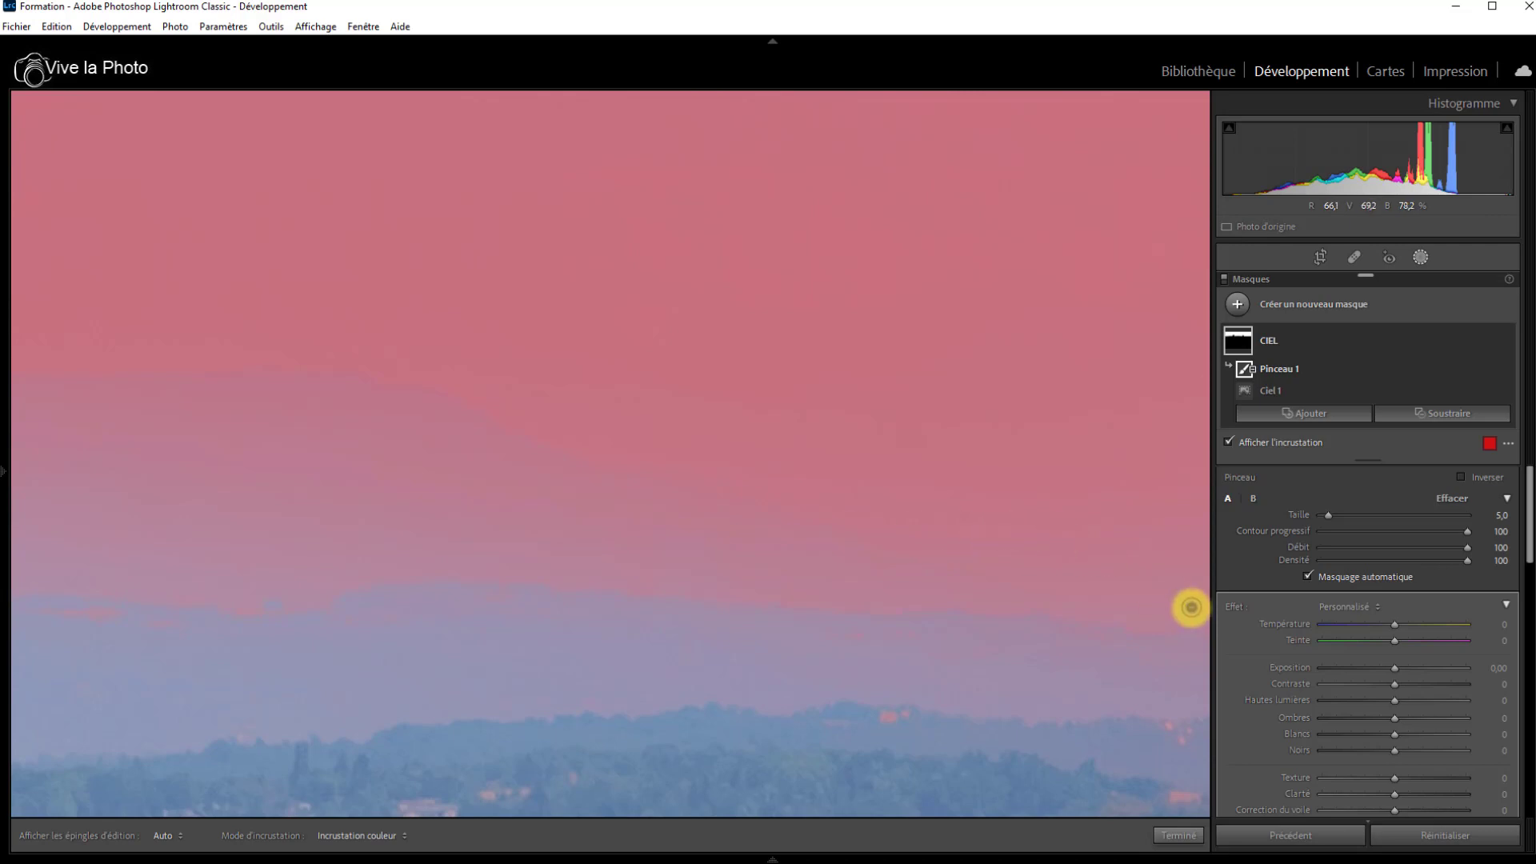
drag(1189, 607, 196, 717)
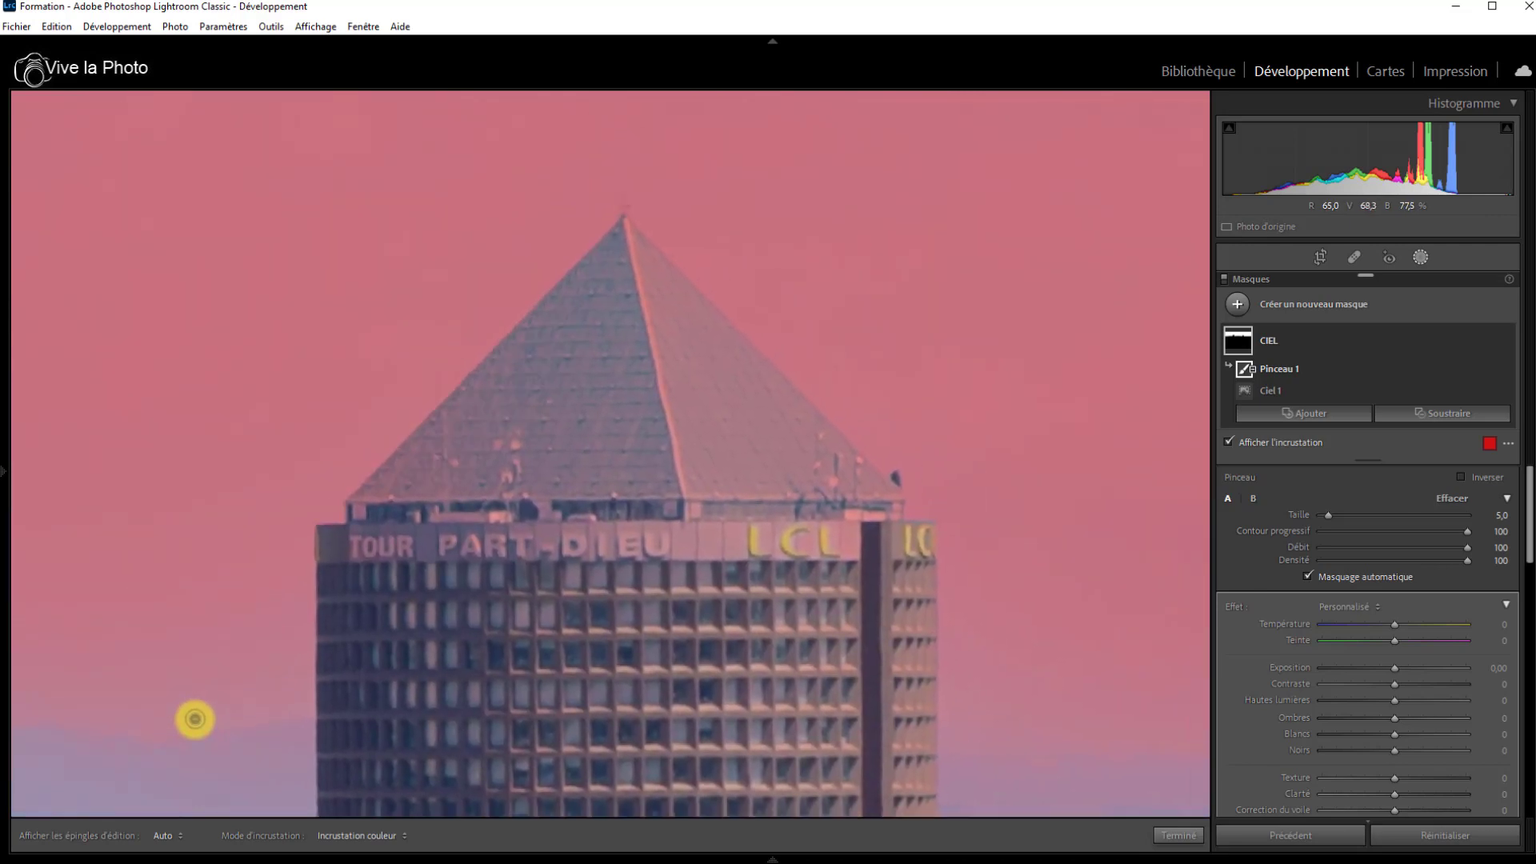
key(h)
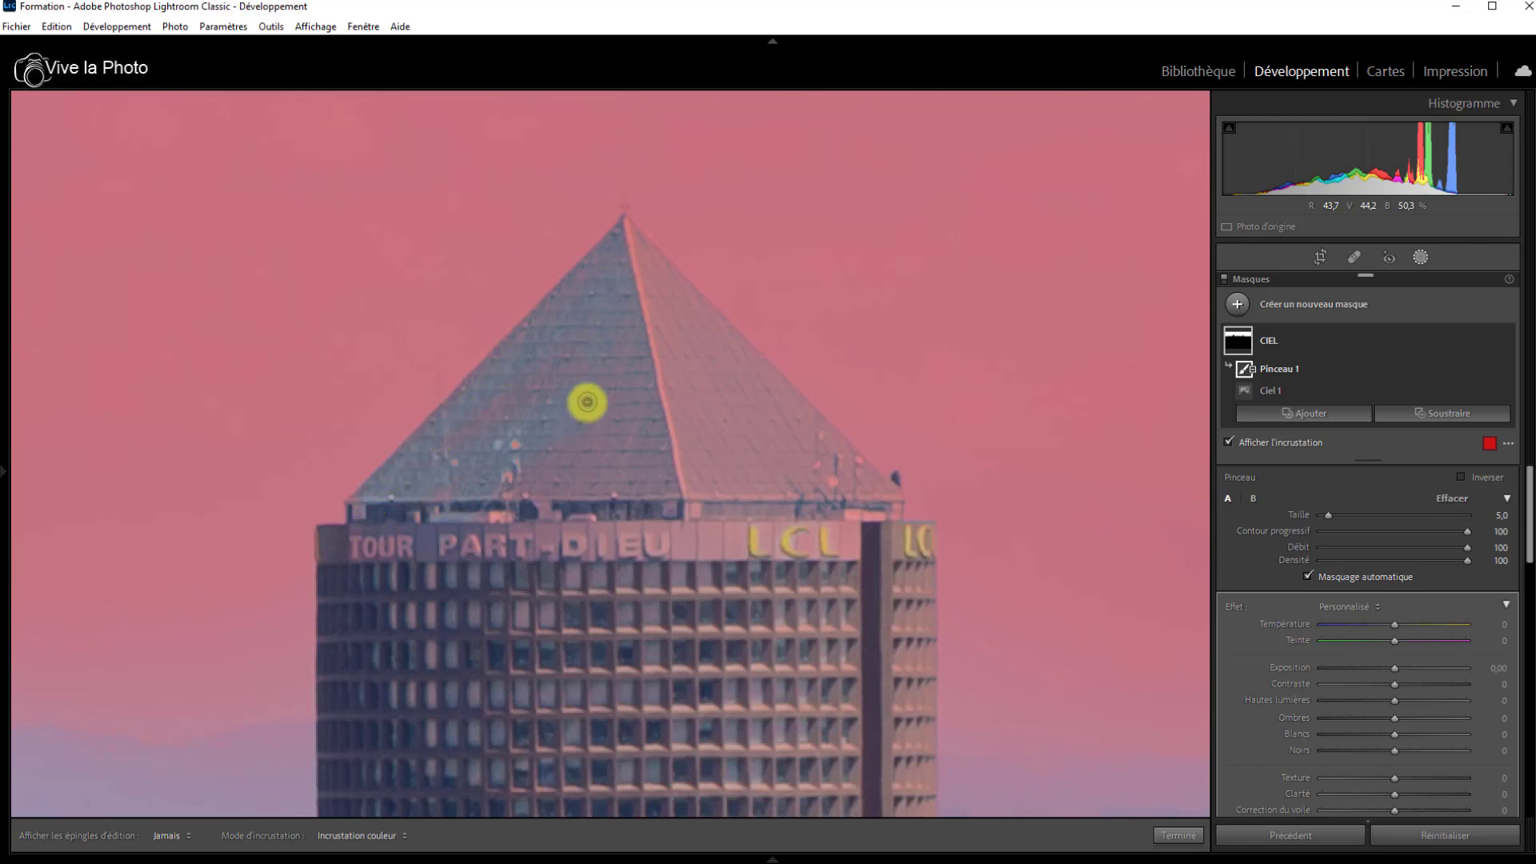
mouse_move(686, 357)
mouse_down()
mouse_move(627, 480)
mouse_move(632, 454)
mouse_move(703, 470)
mouse_up()
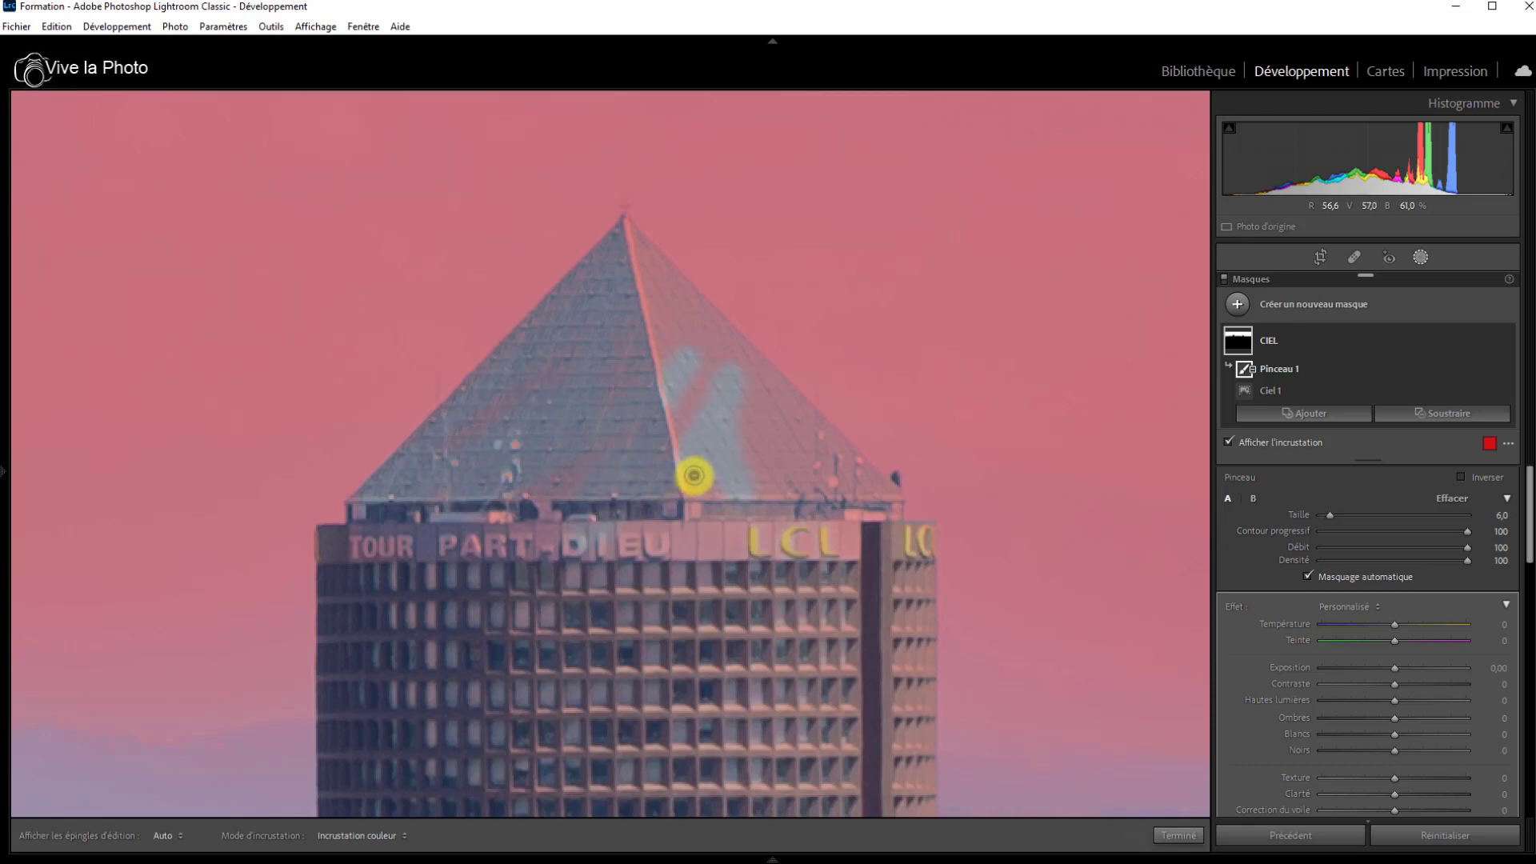
mouse_move(684, 461)
mouse_down()
mouse_move(790, 528)
mouse_move(799, 479)
mouse_move(621, 285)
mouse_move(626, 241)
mouse_up()
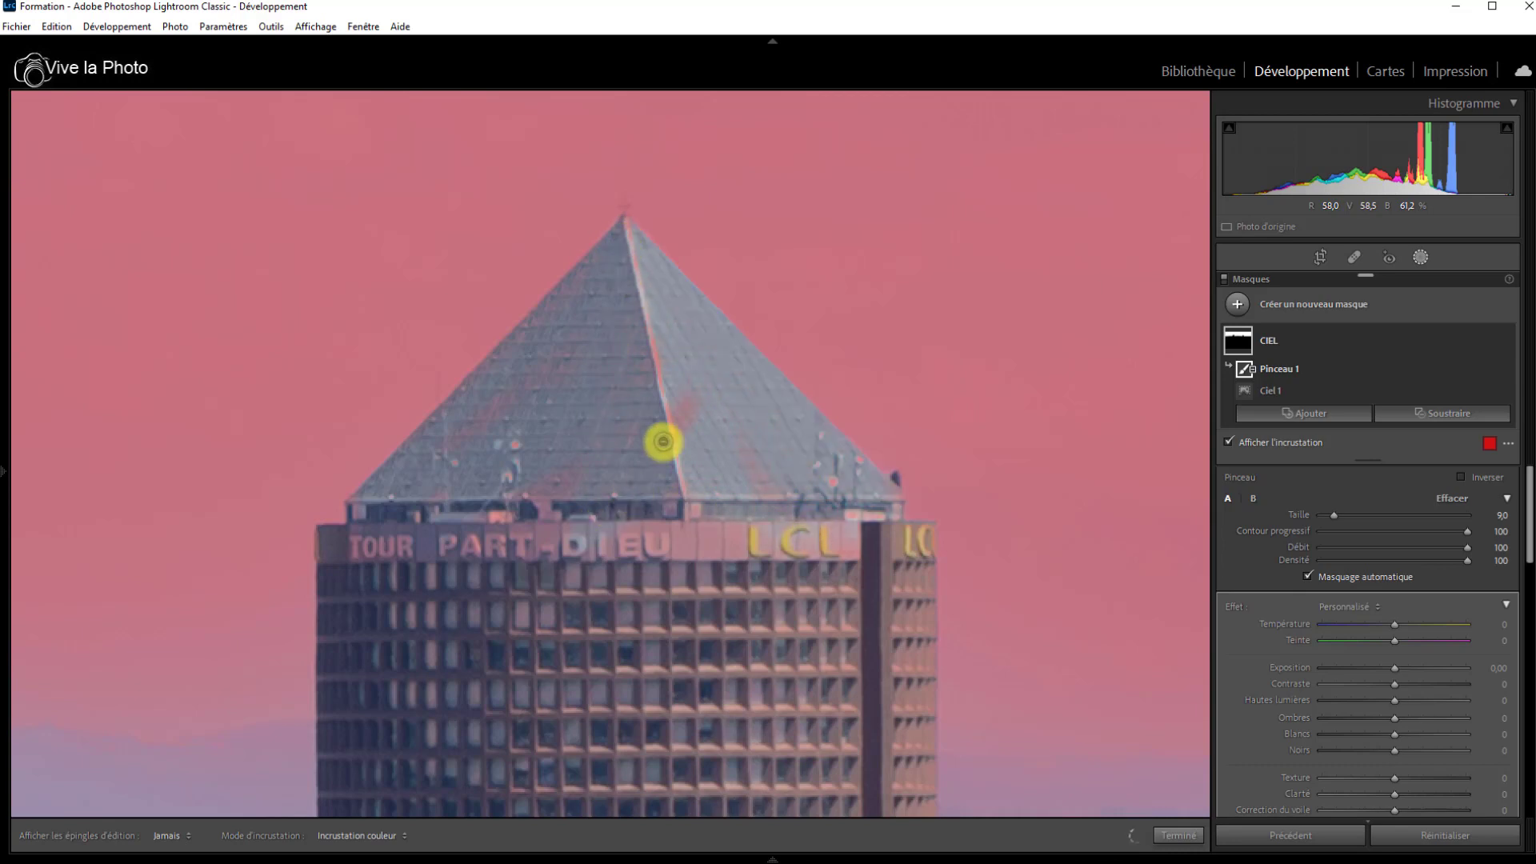
Step: Subtract the remaining roof areas and the facade with the sign band of the pyramid-topped tower from the sky mask using brush size 9,0
mouse_move(579, 519)
mouse_down()
mouse_move(585, 308)
mouse_move(501, 454)
mouse_move(488, 418)
mouse_move(473, 443)
mouse_up()
mouse_move(627, 373)
mouse_down()
mouse_move(660, 484)
mouse_move(518, 457)
mouse_move(494, 537)
mouse_move(355, 564)
mouse_move(734, 534)
mouse_move(859, 555)
mouse_up()
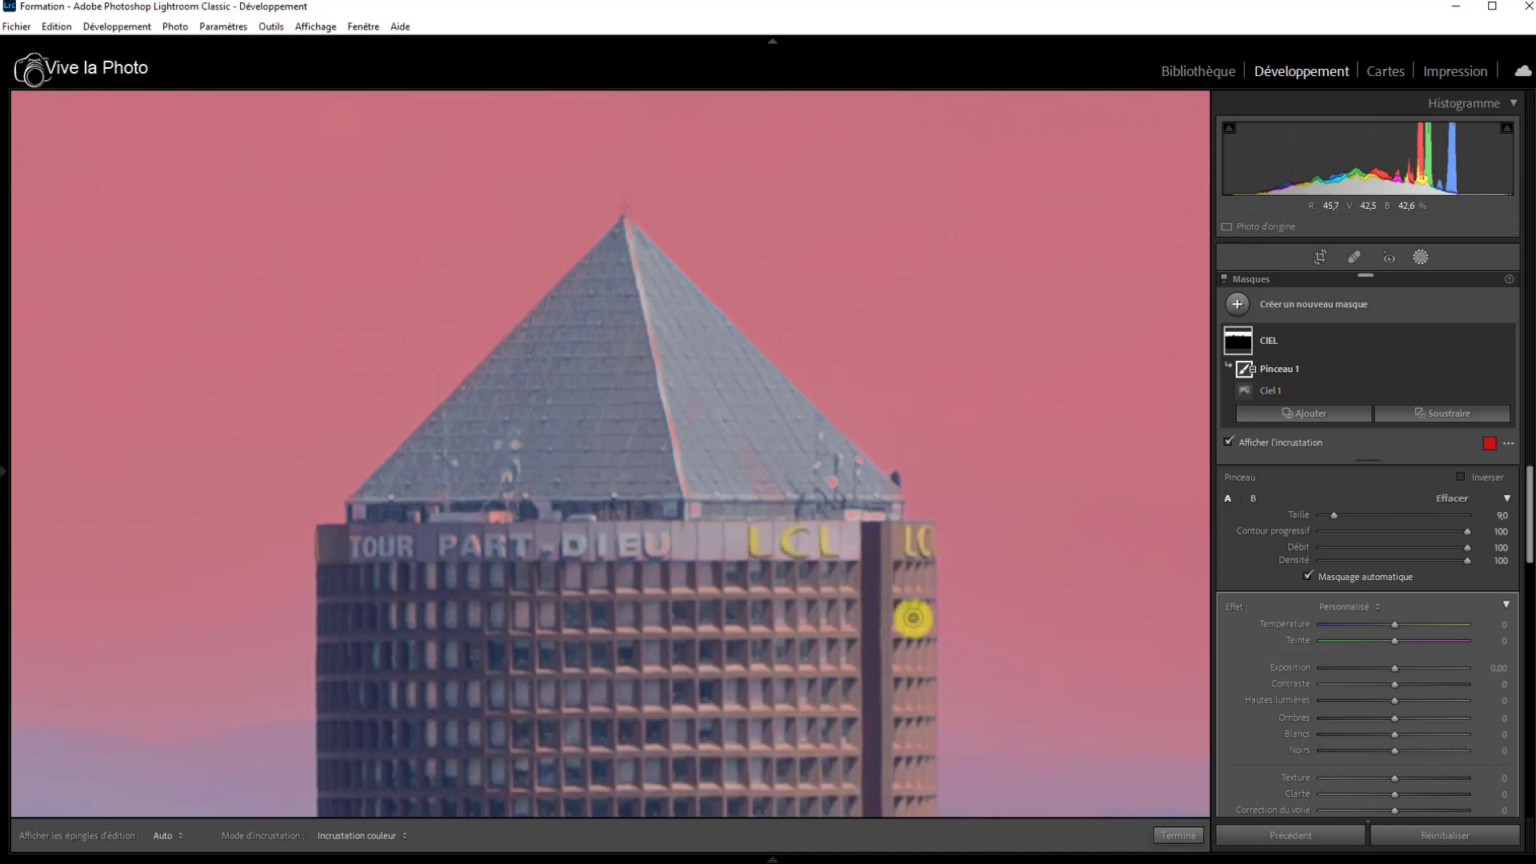
drag(841, 698, 794, 409)
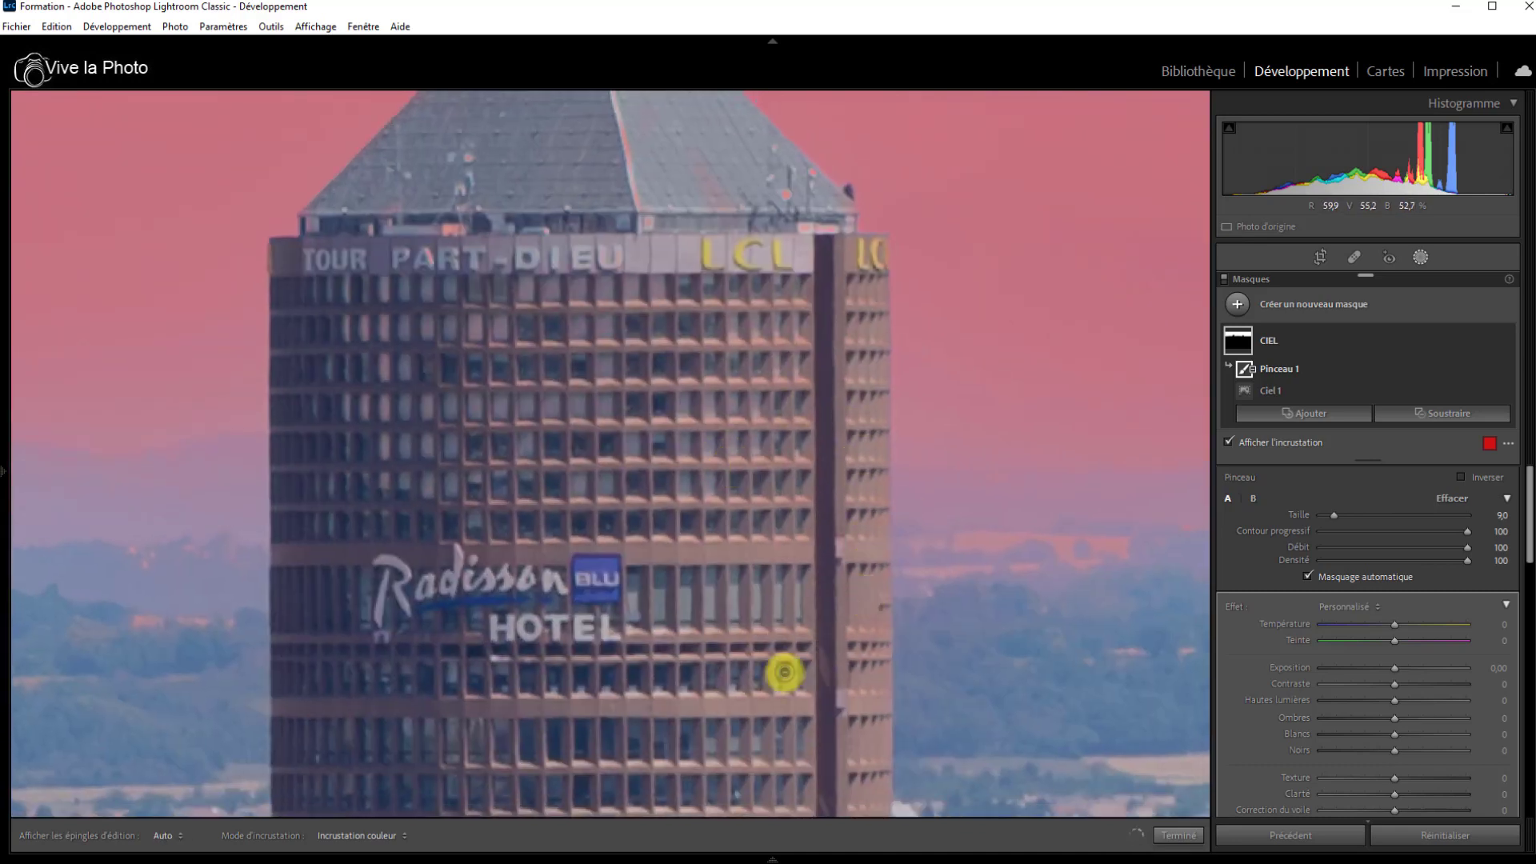
key(z)
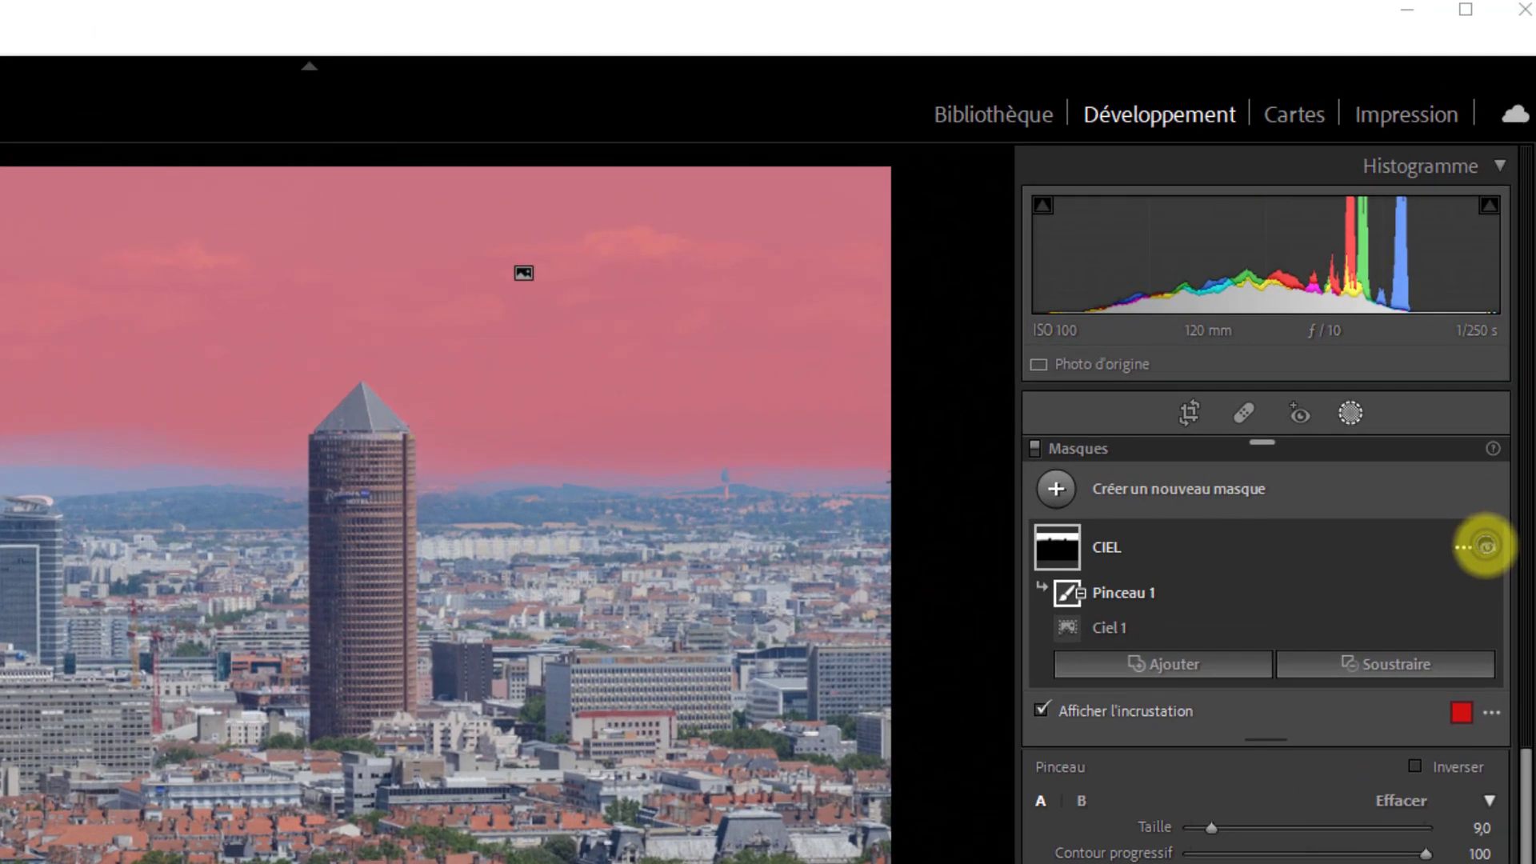
Step: Compare the photo with the CIEL mask, Pinceau 1, Ciel 1 and the mask overlay each switched off and back on in turn
click(1486, 547)
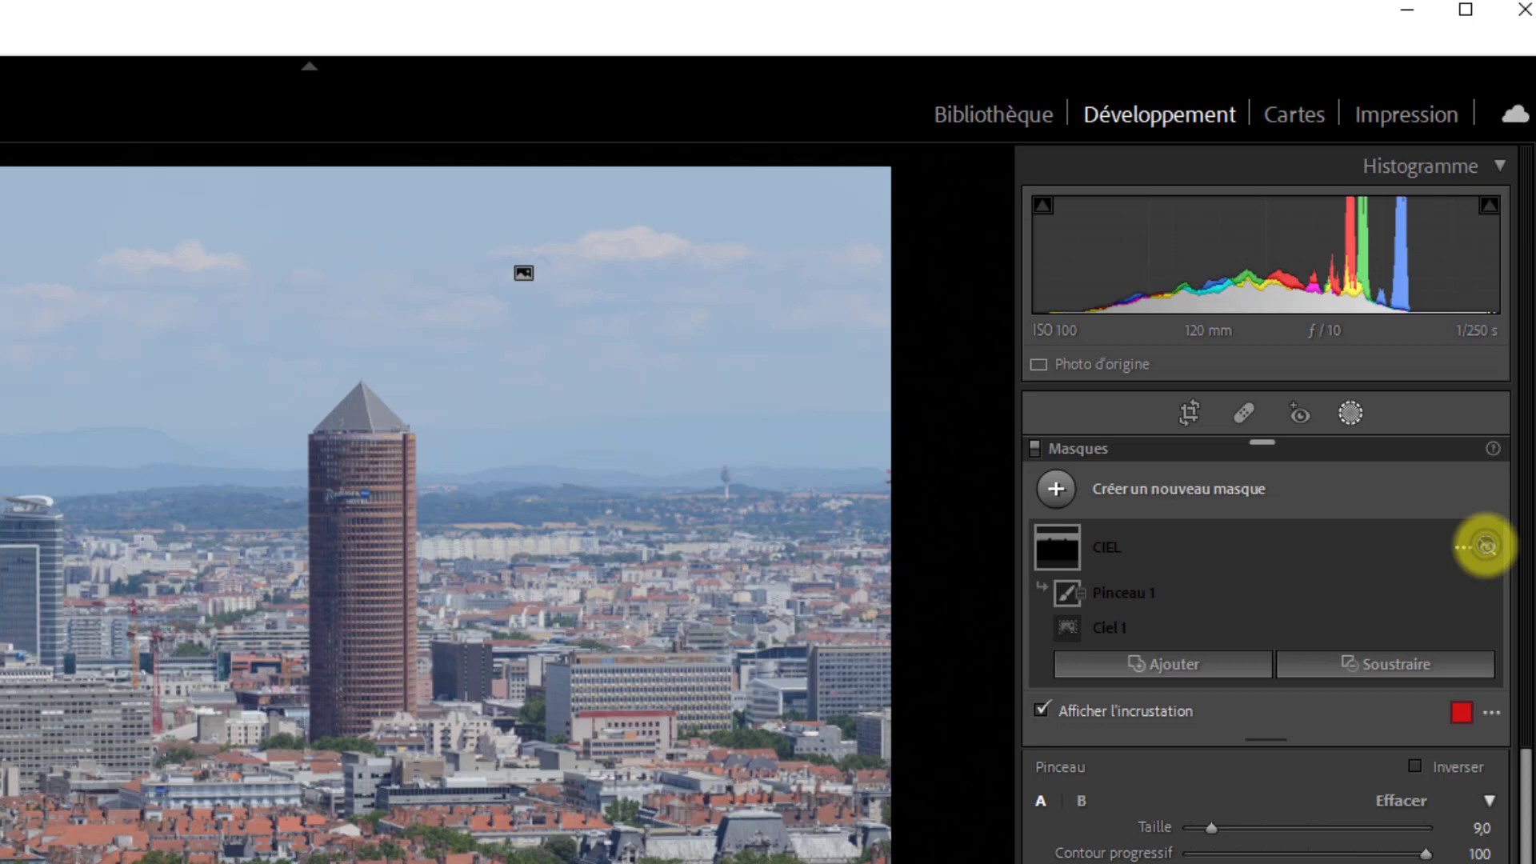
click(1485, 546)
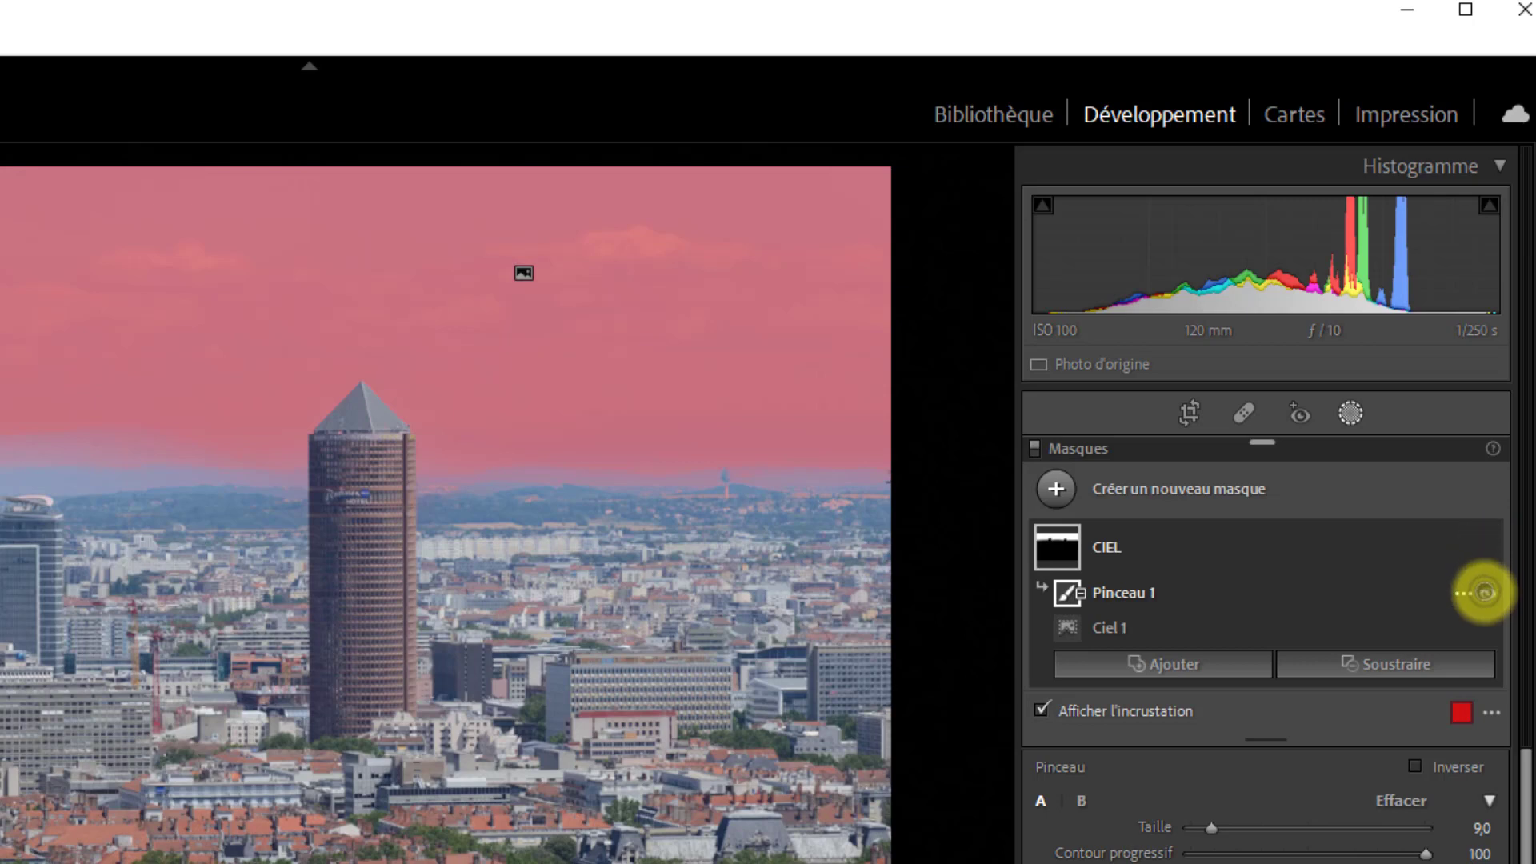
click(1485, 592)
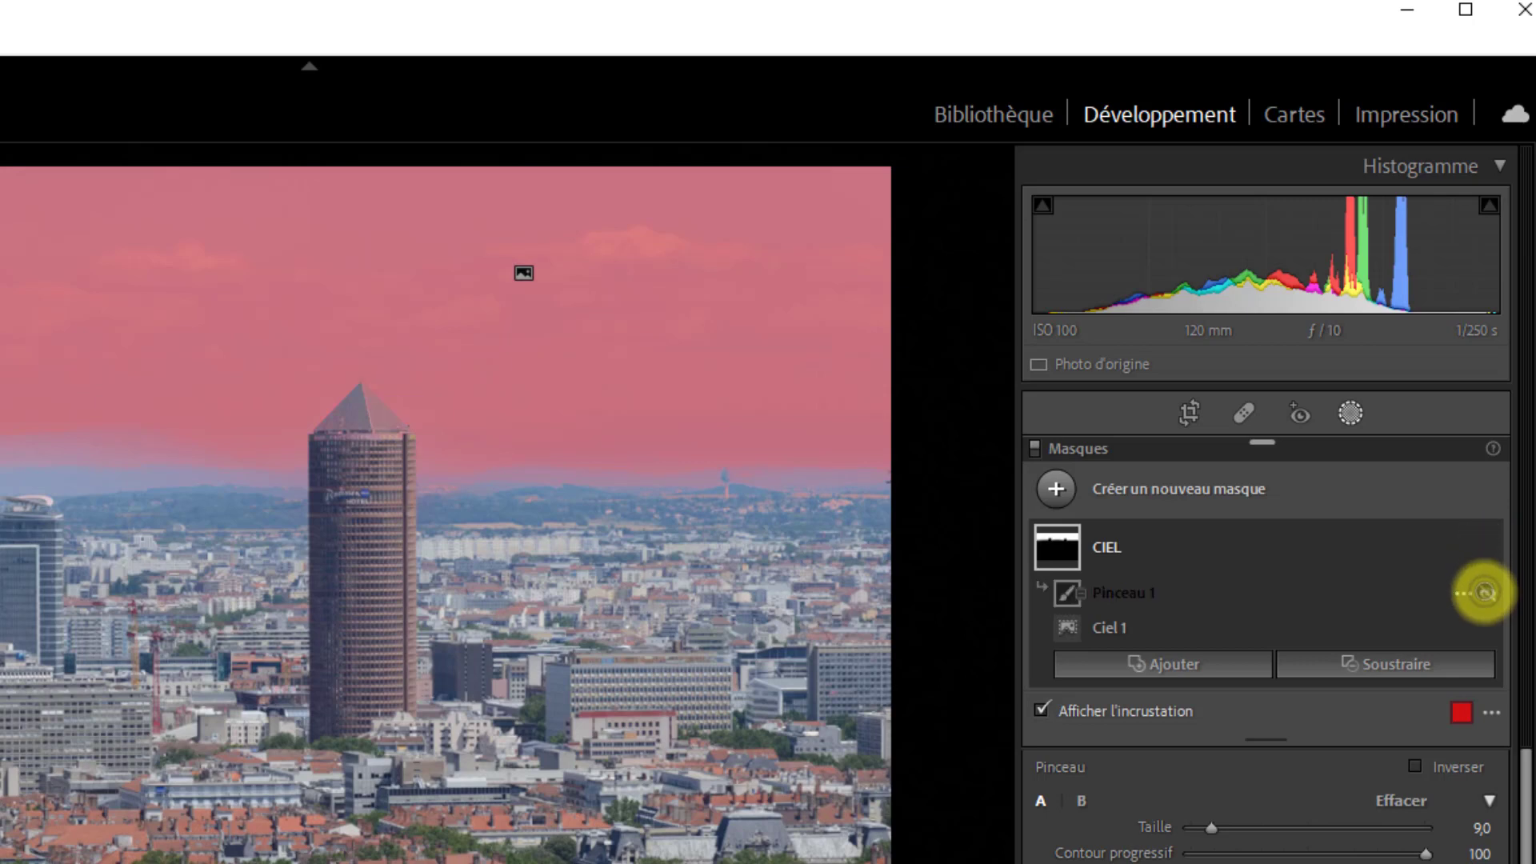
click(1486, 592)
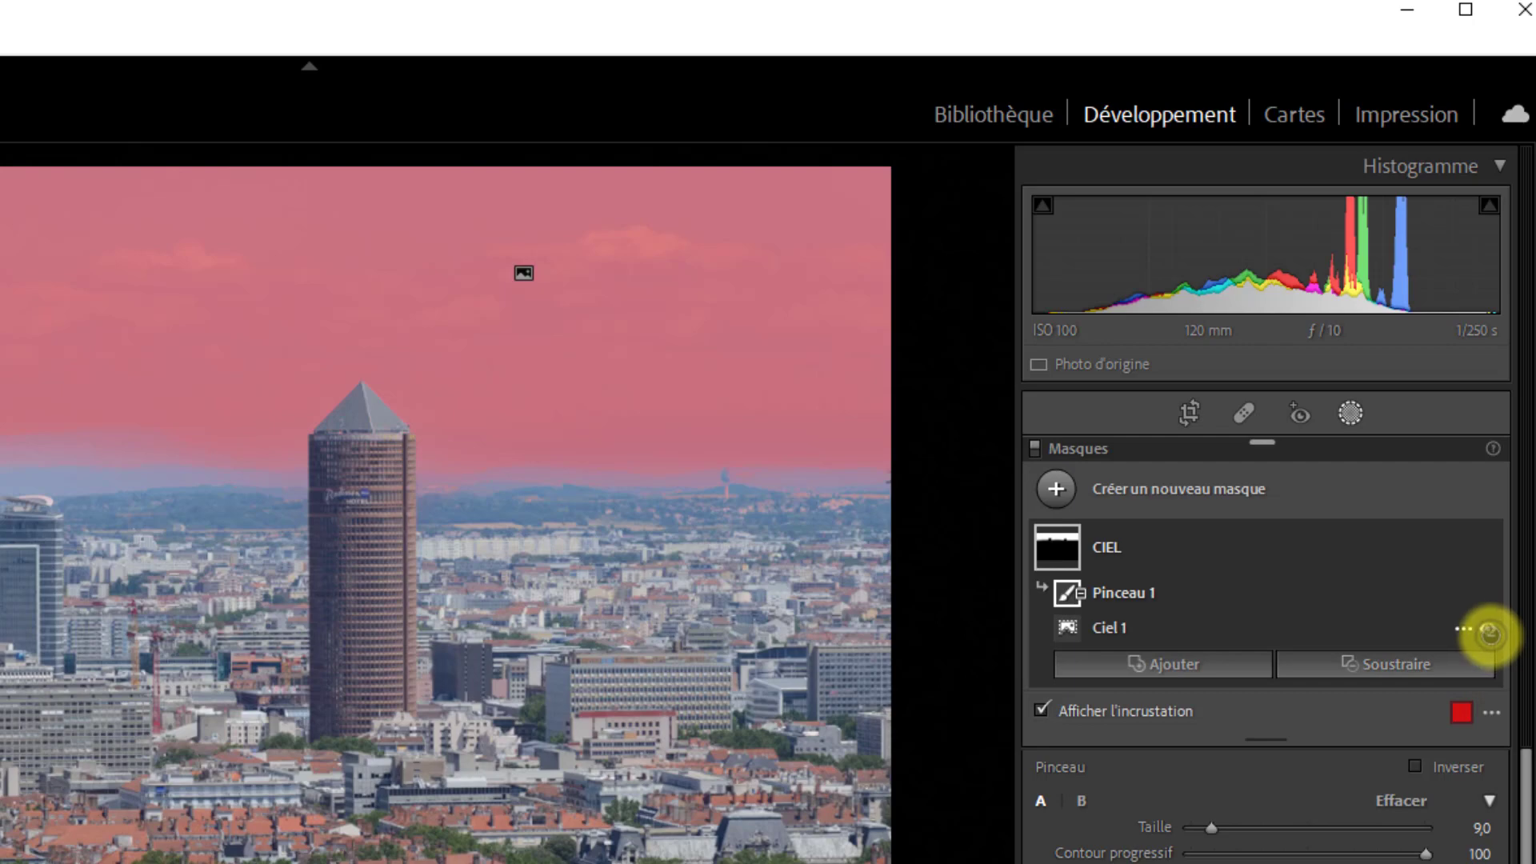
click(1488, 632)
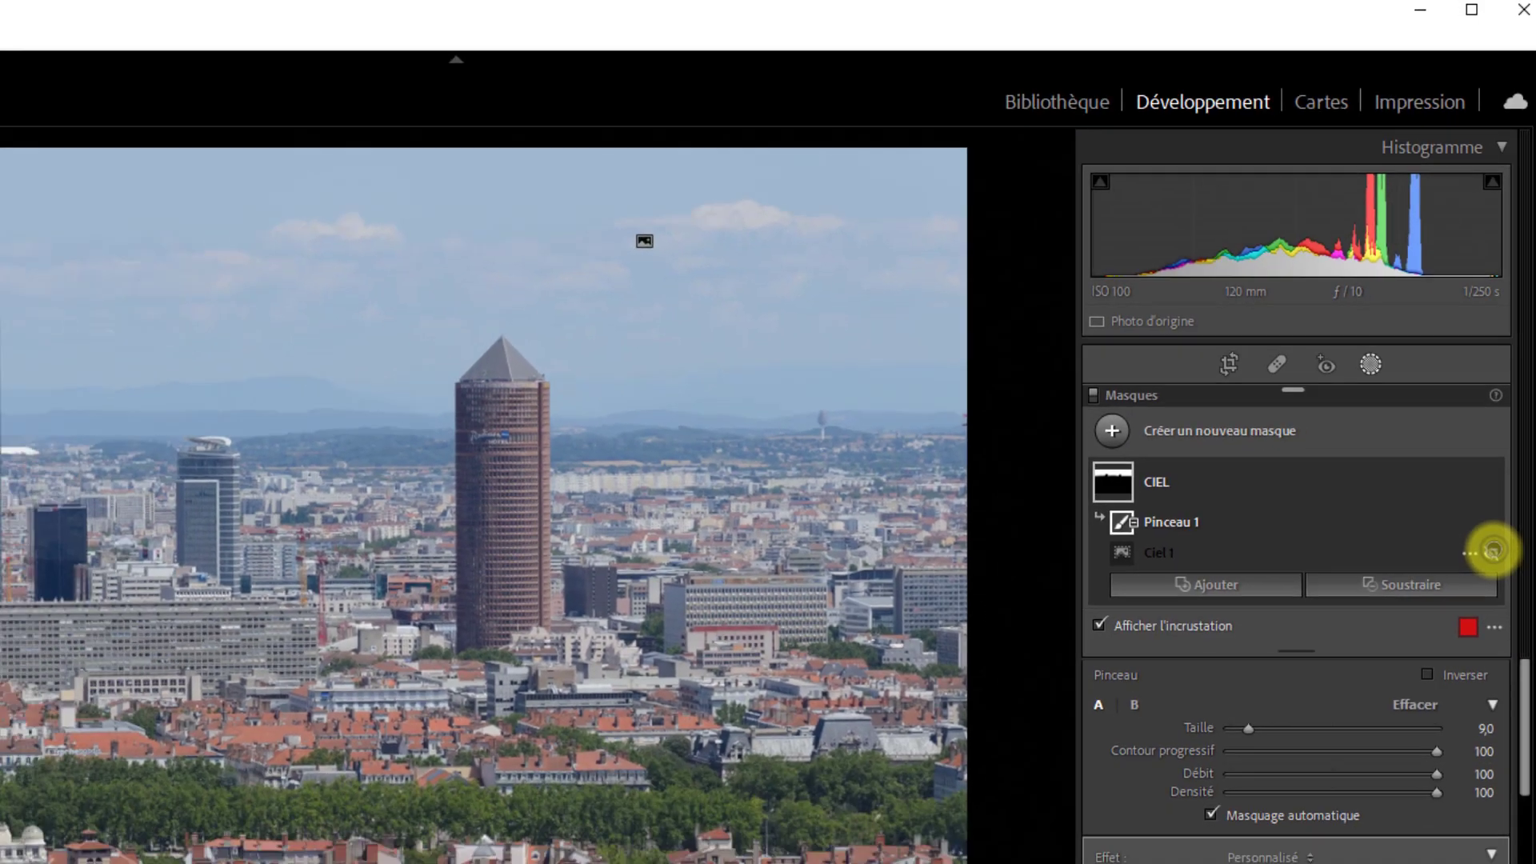
click(1492, 550)
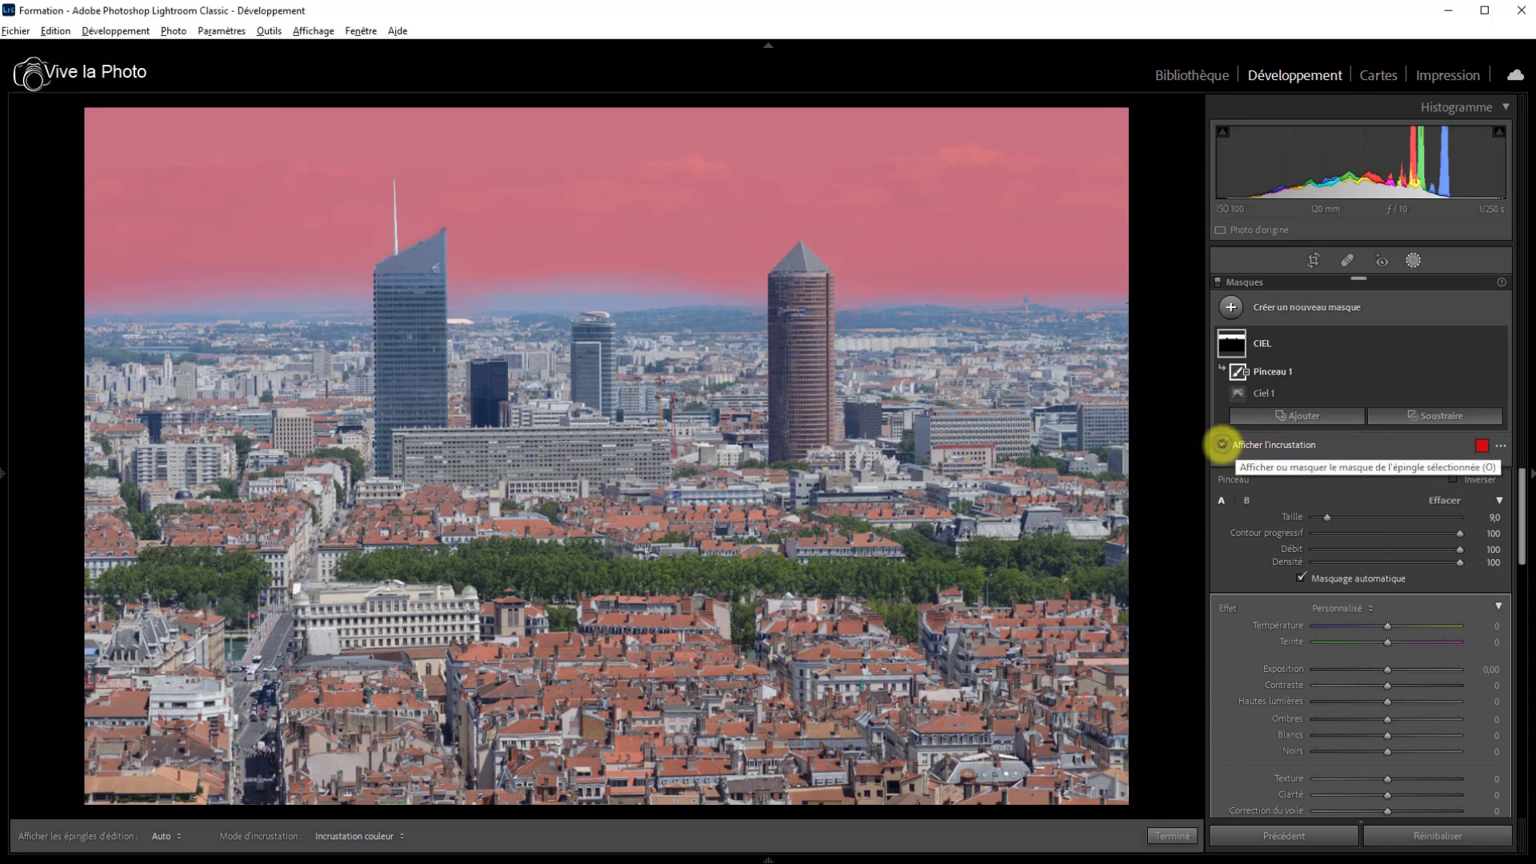
click(1222, 444)
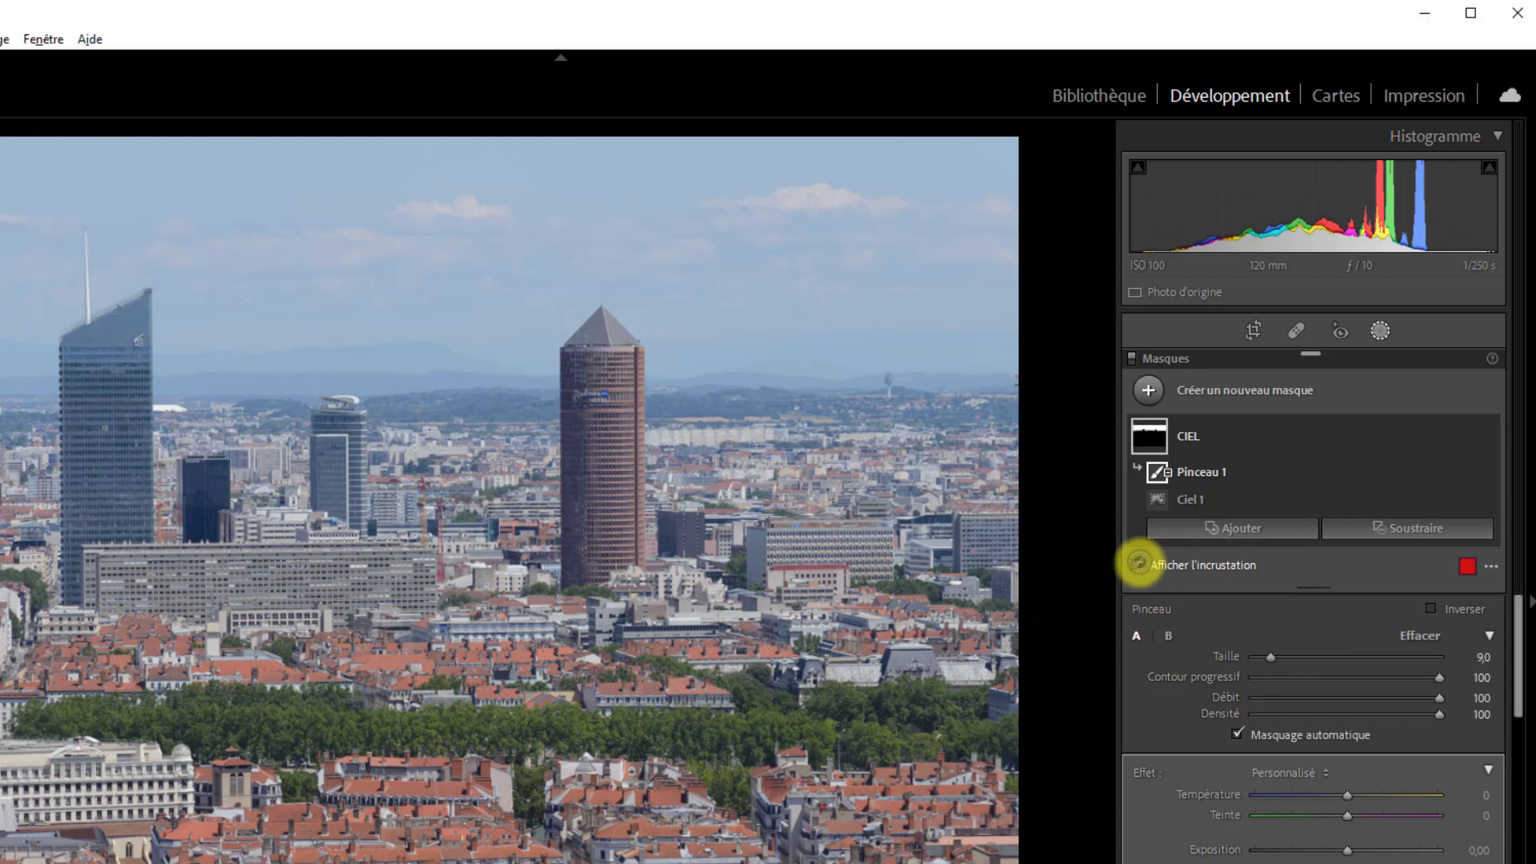
click(1139, 563)
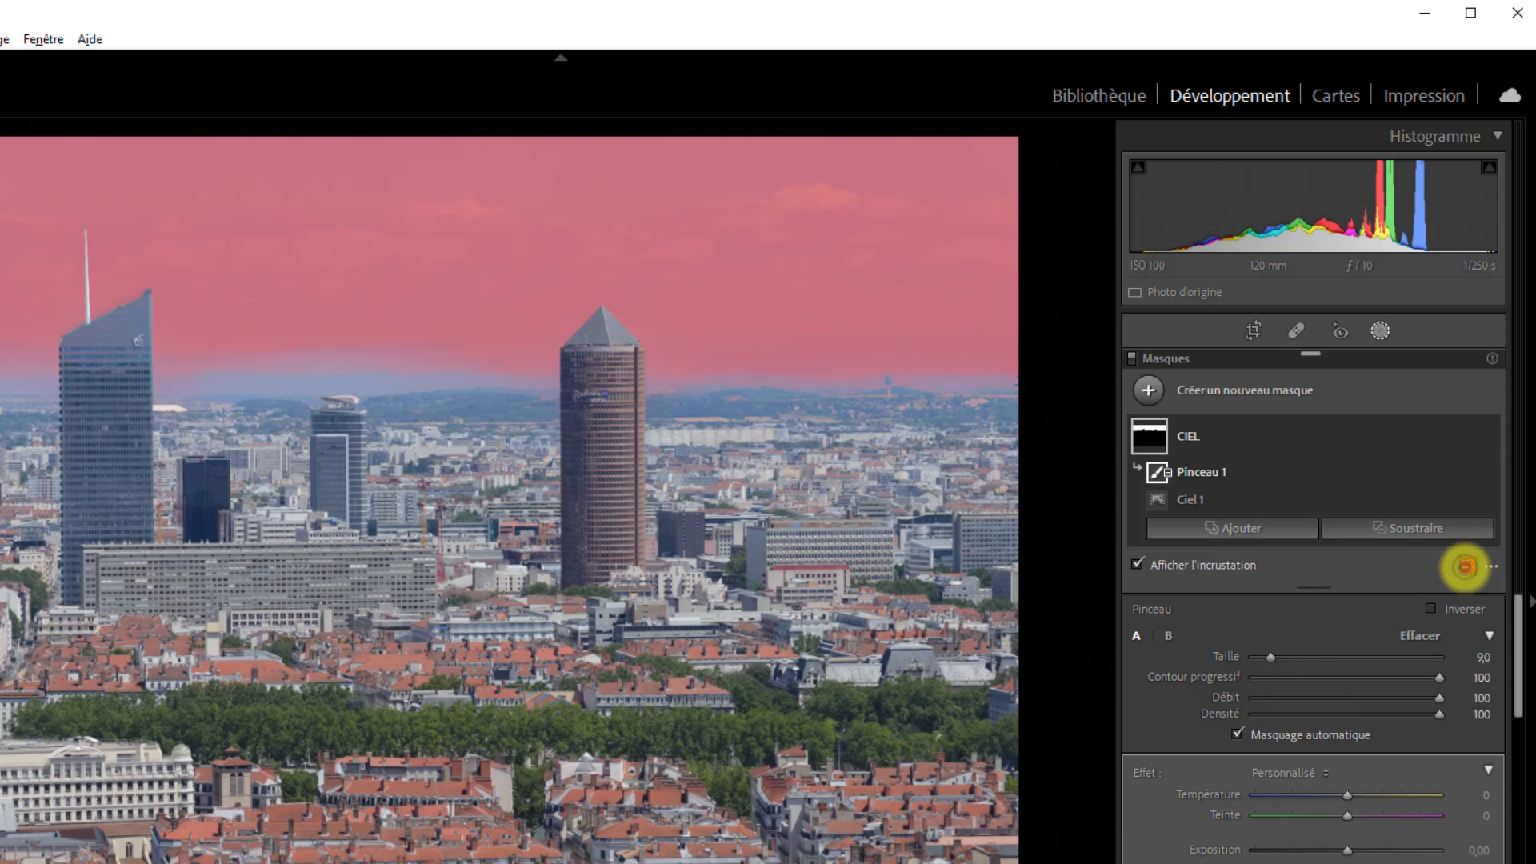
Step: Try dark blue as the mask overlay colour, settle on orange, and raise the overlay opacity slightly
click(1465, 566)
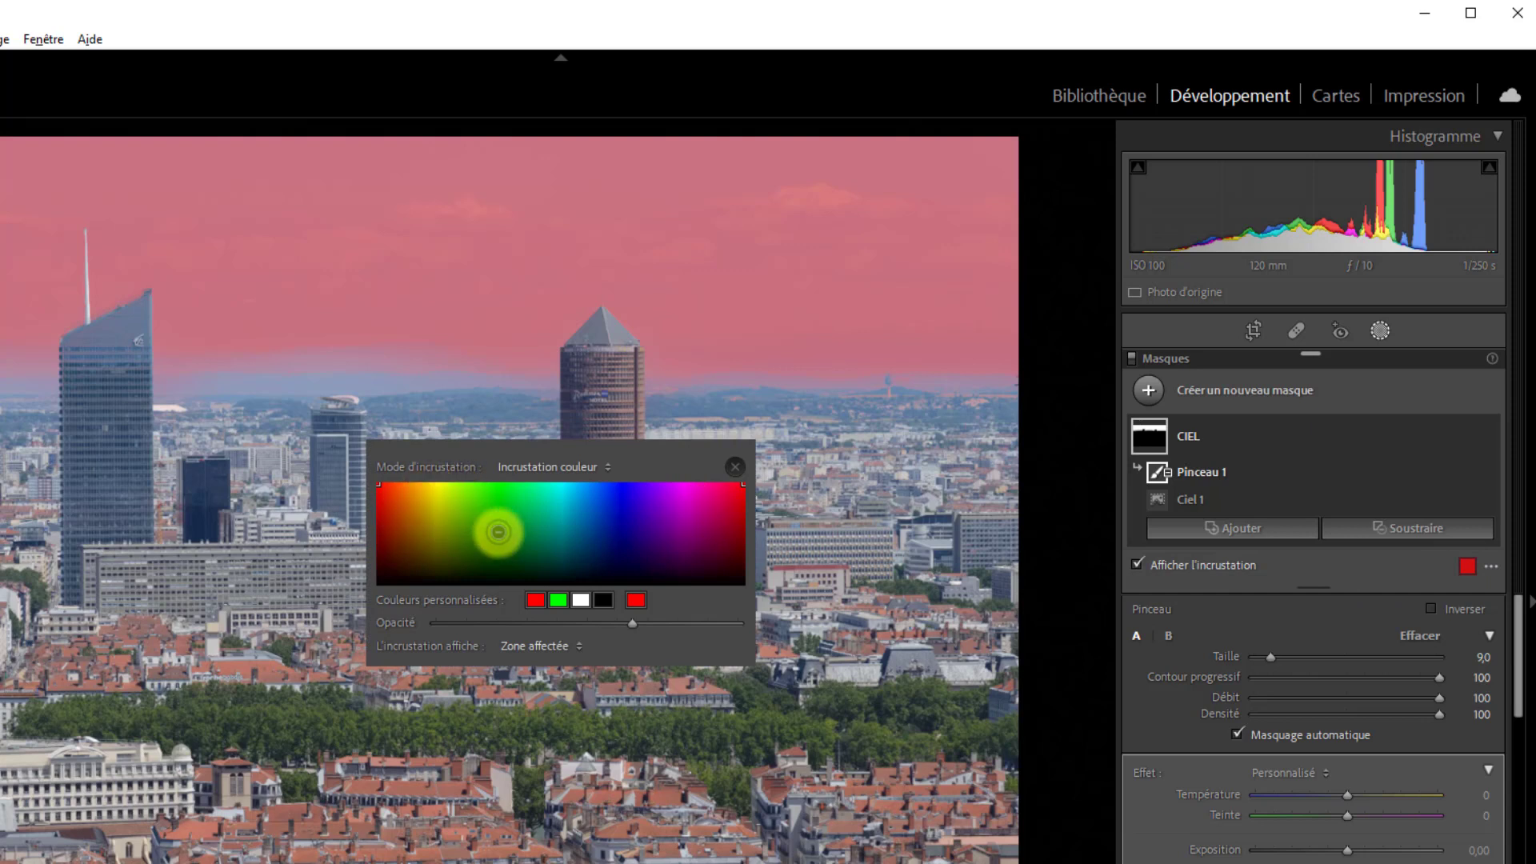
click(617, 535)
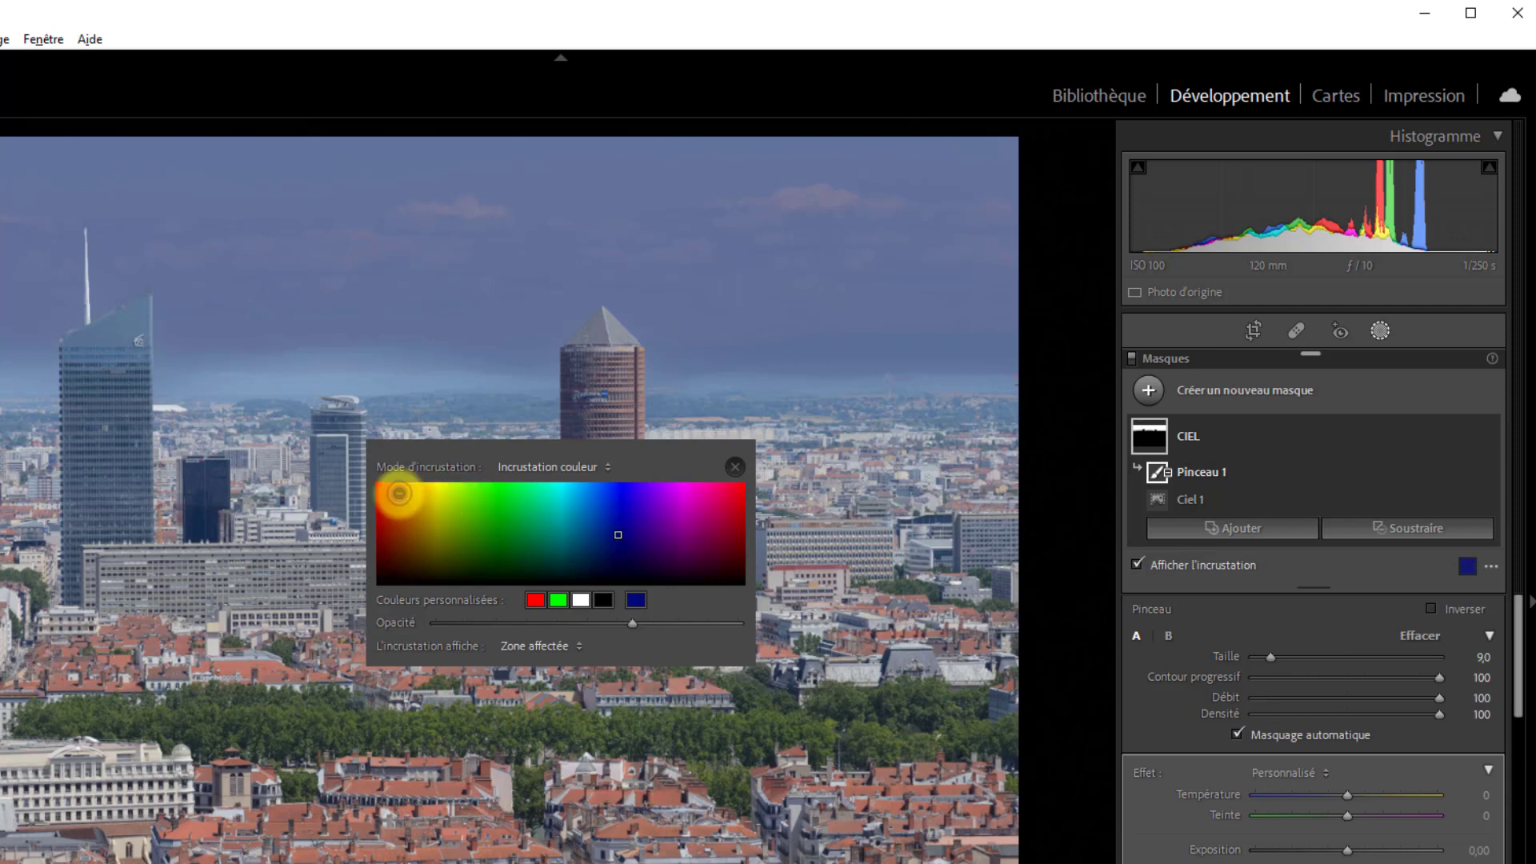
click(398, 493)
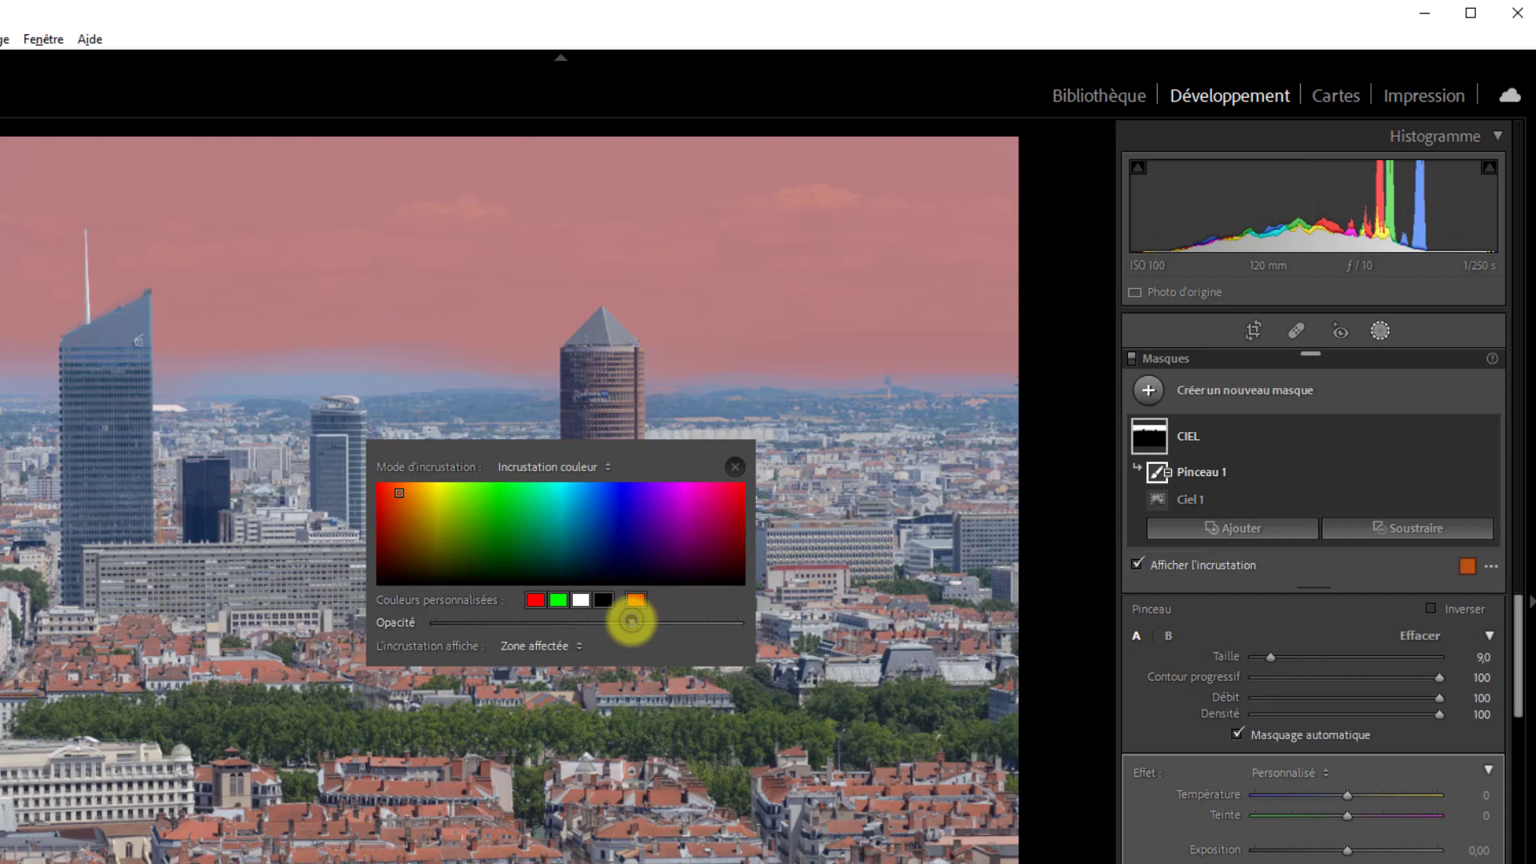
drag(631, 621, 670, 616)
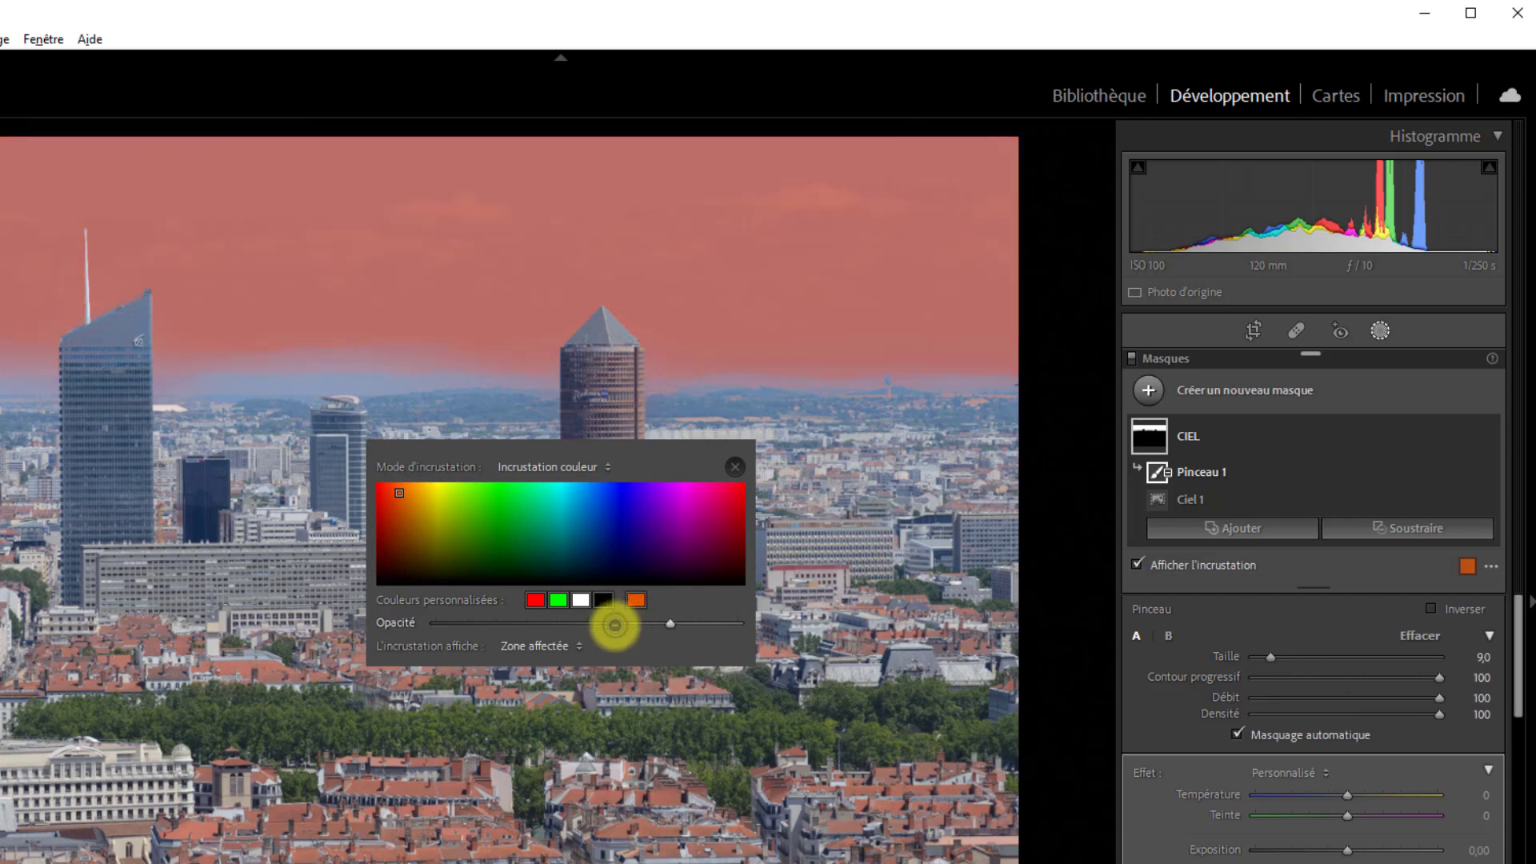
Step: Switch the overlay to Zone non affectée, set it back to Zone affectée, and close the overlay settings
click(579, 644)
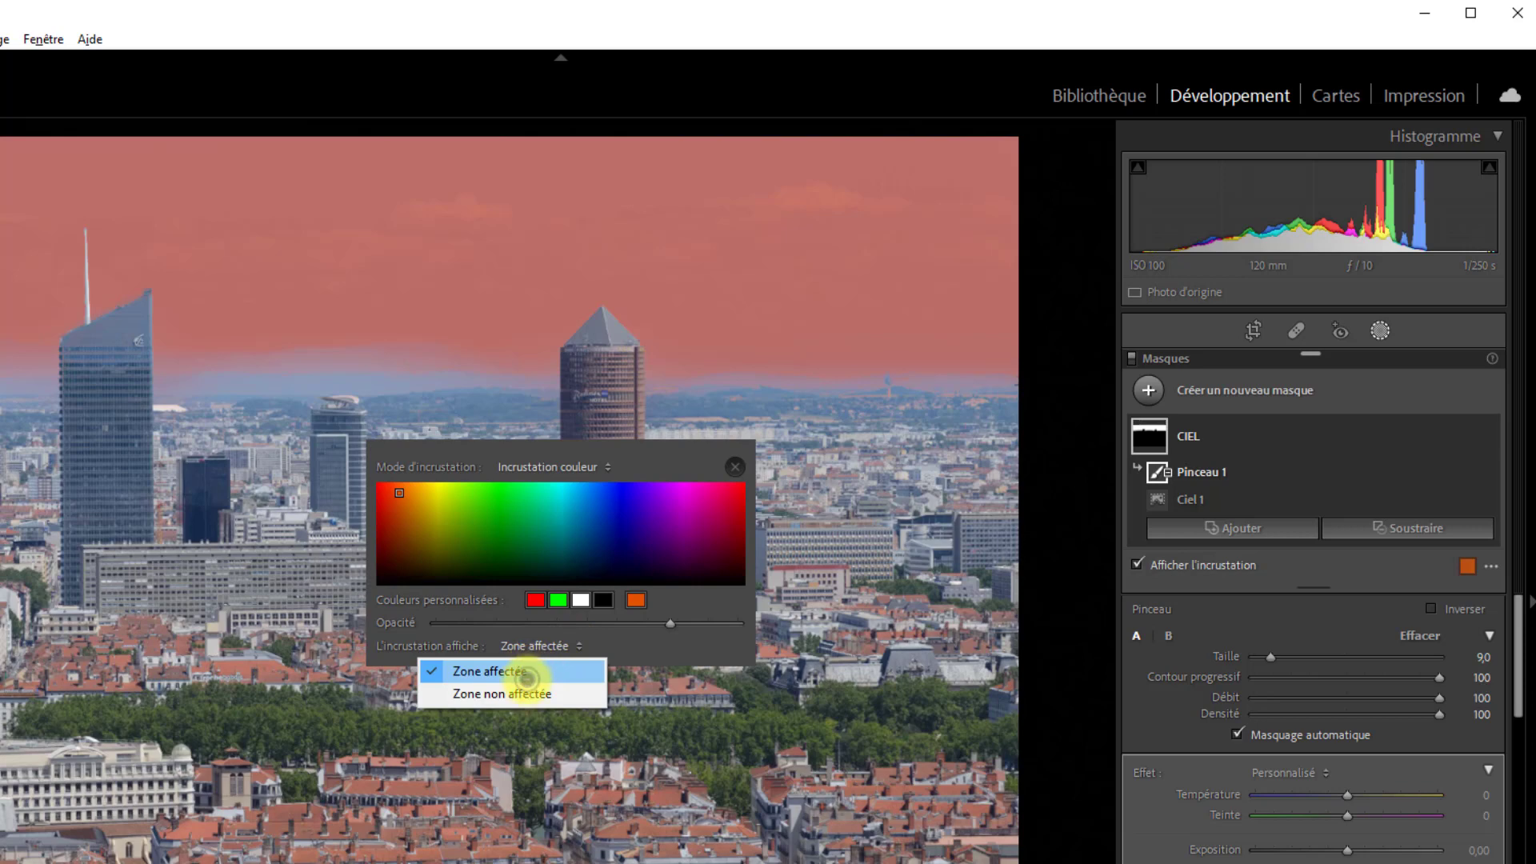
click(525, 693)
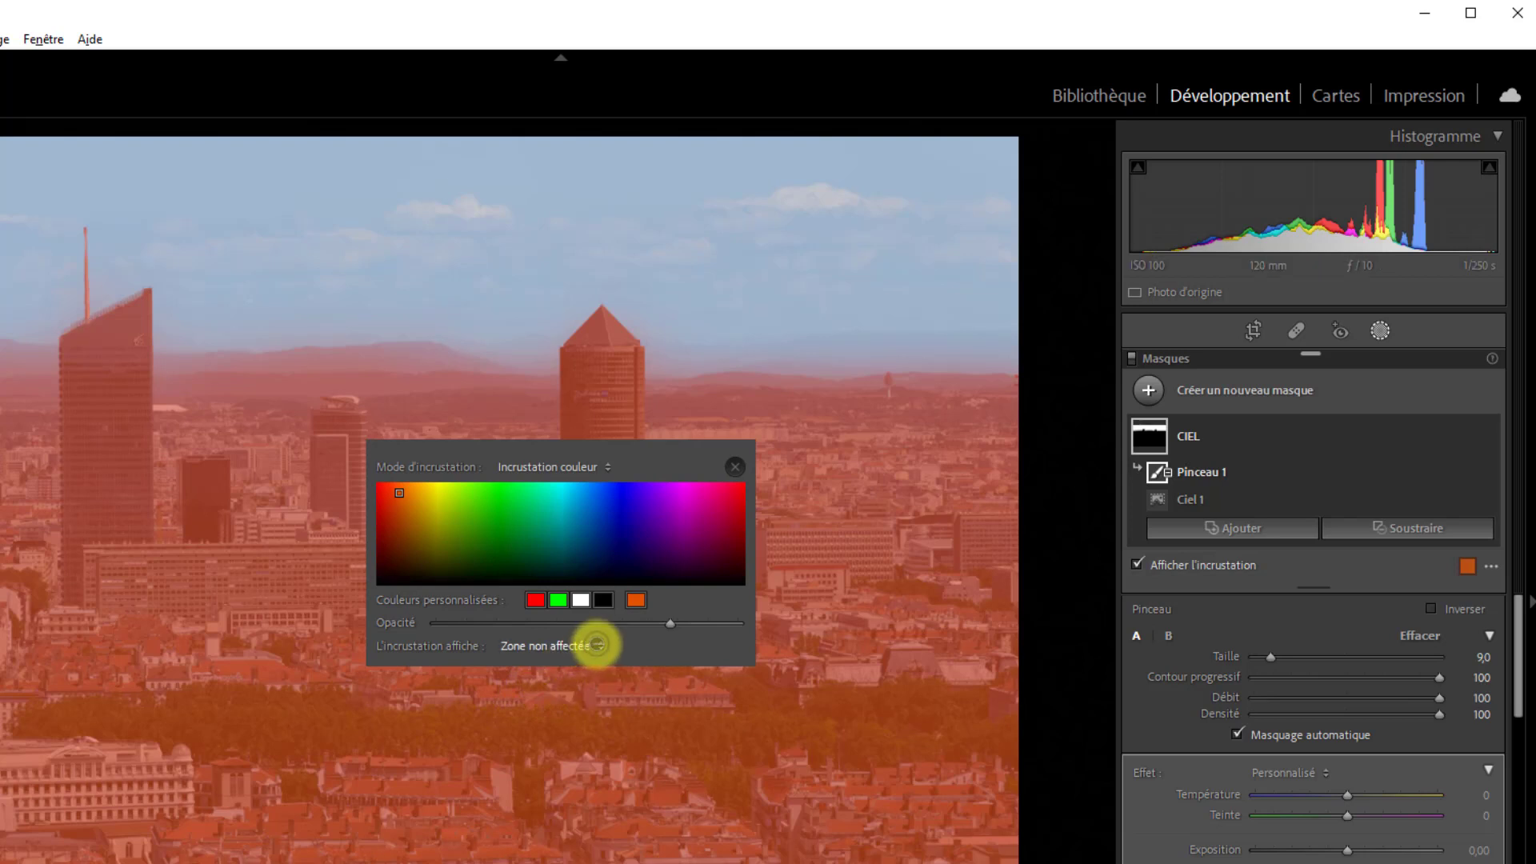
click(597, 644)
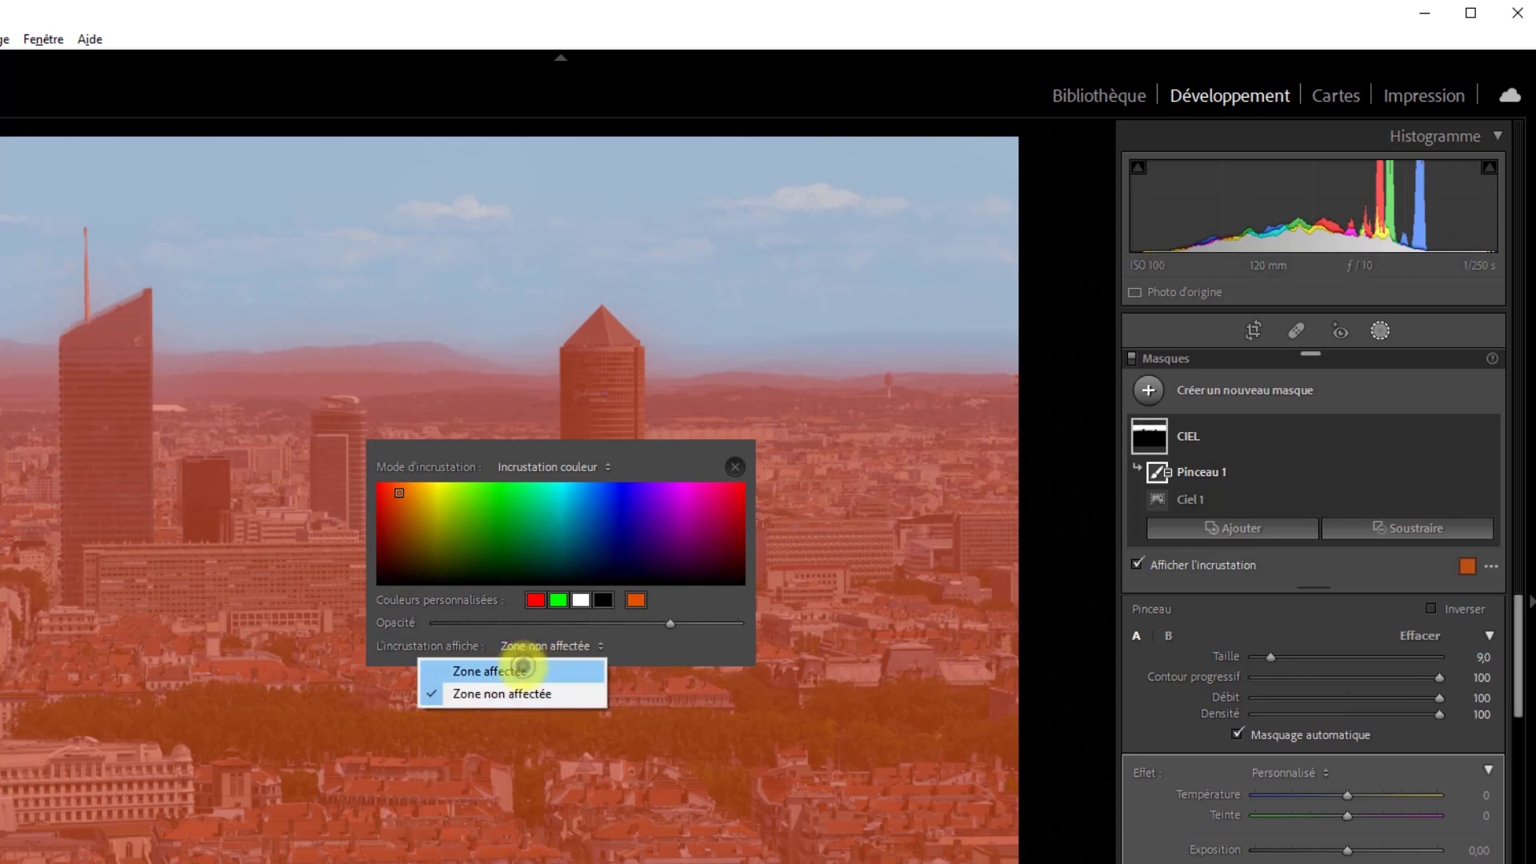
click(523, 668)
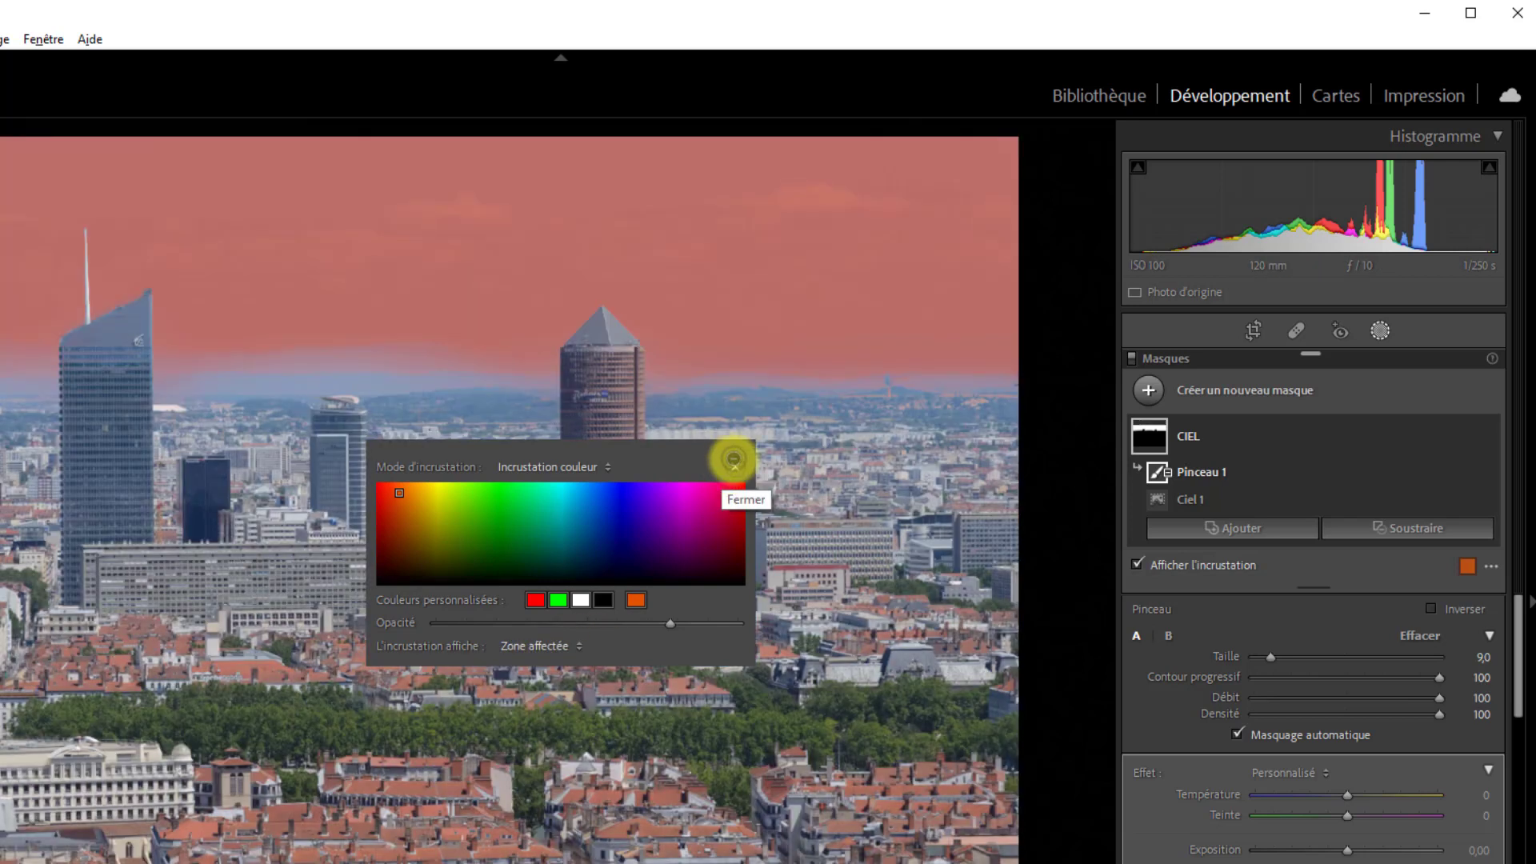
click(733, 459)
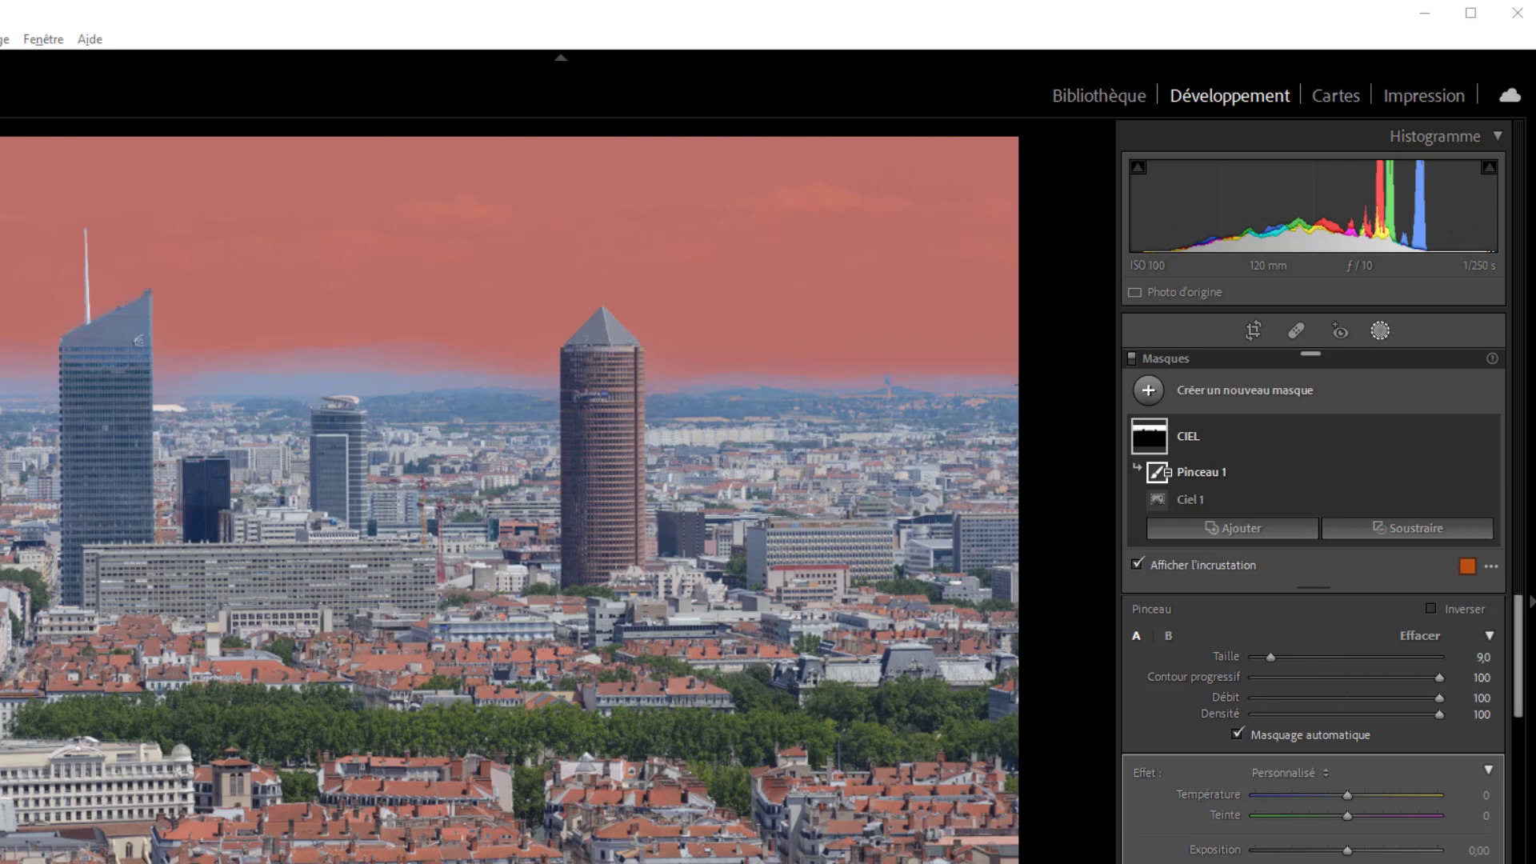
Step: Hide the orange mask overlay to view the plain photo, and show it again
key(o)
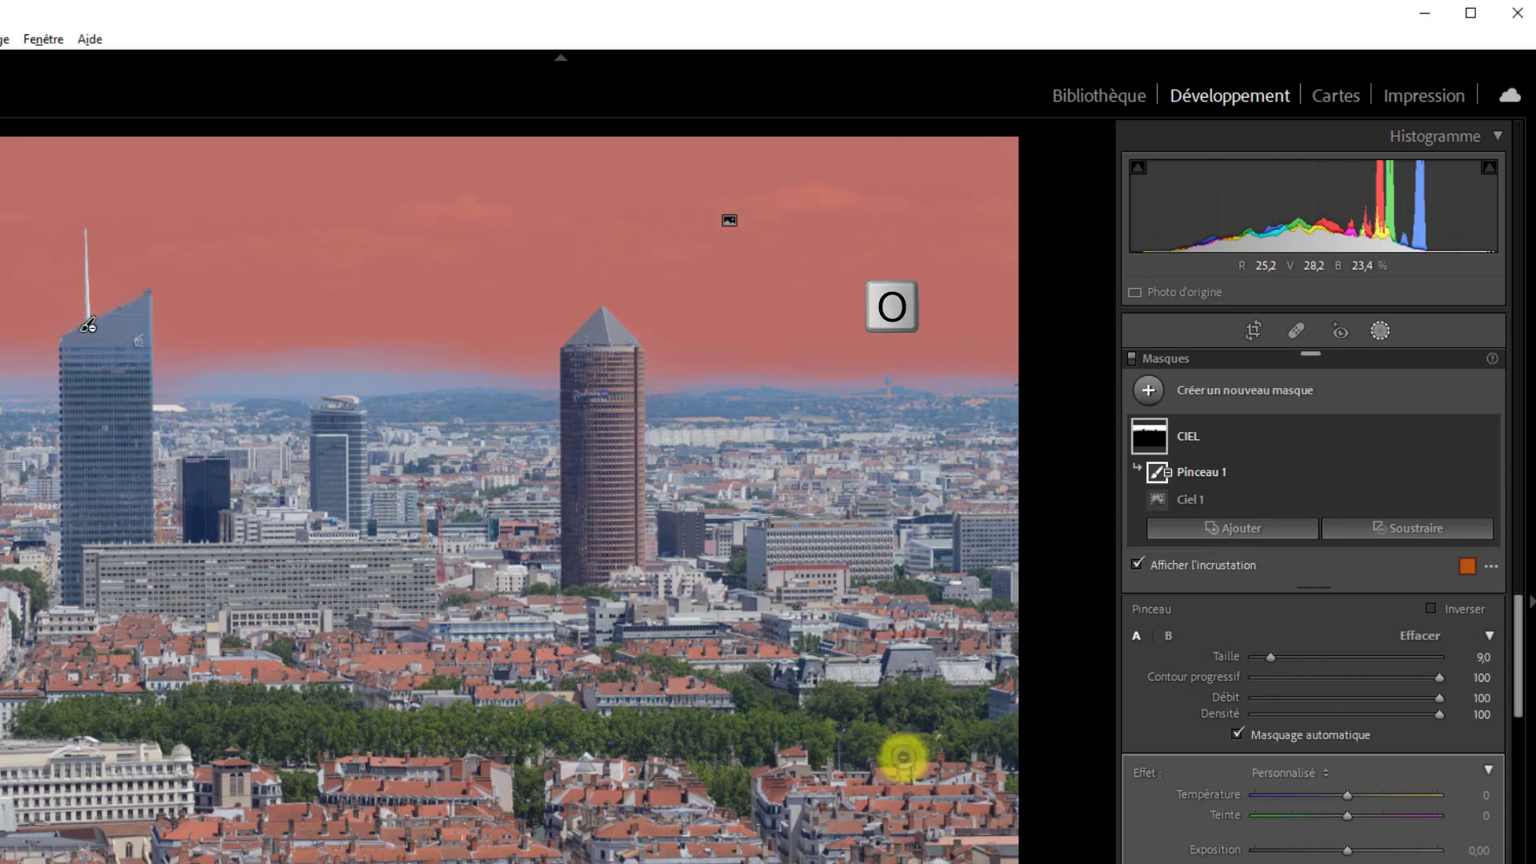
key(o)
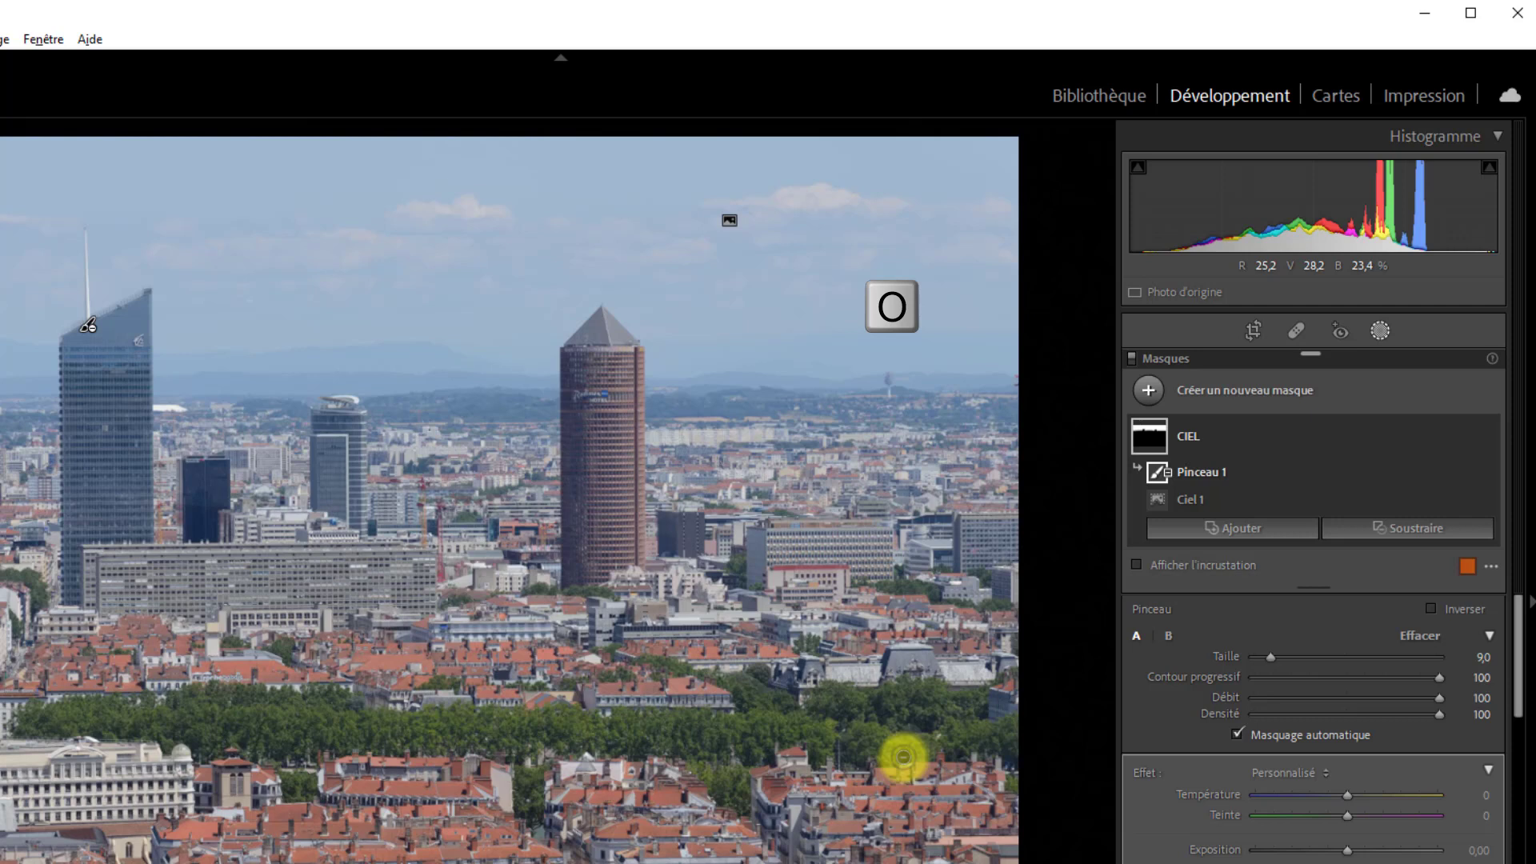
key(o)
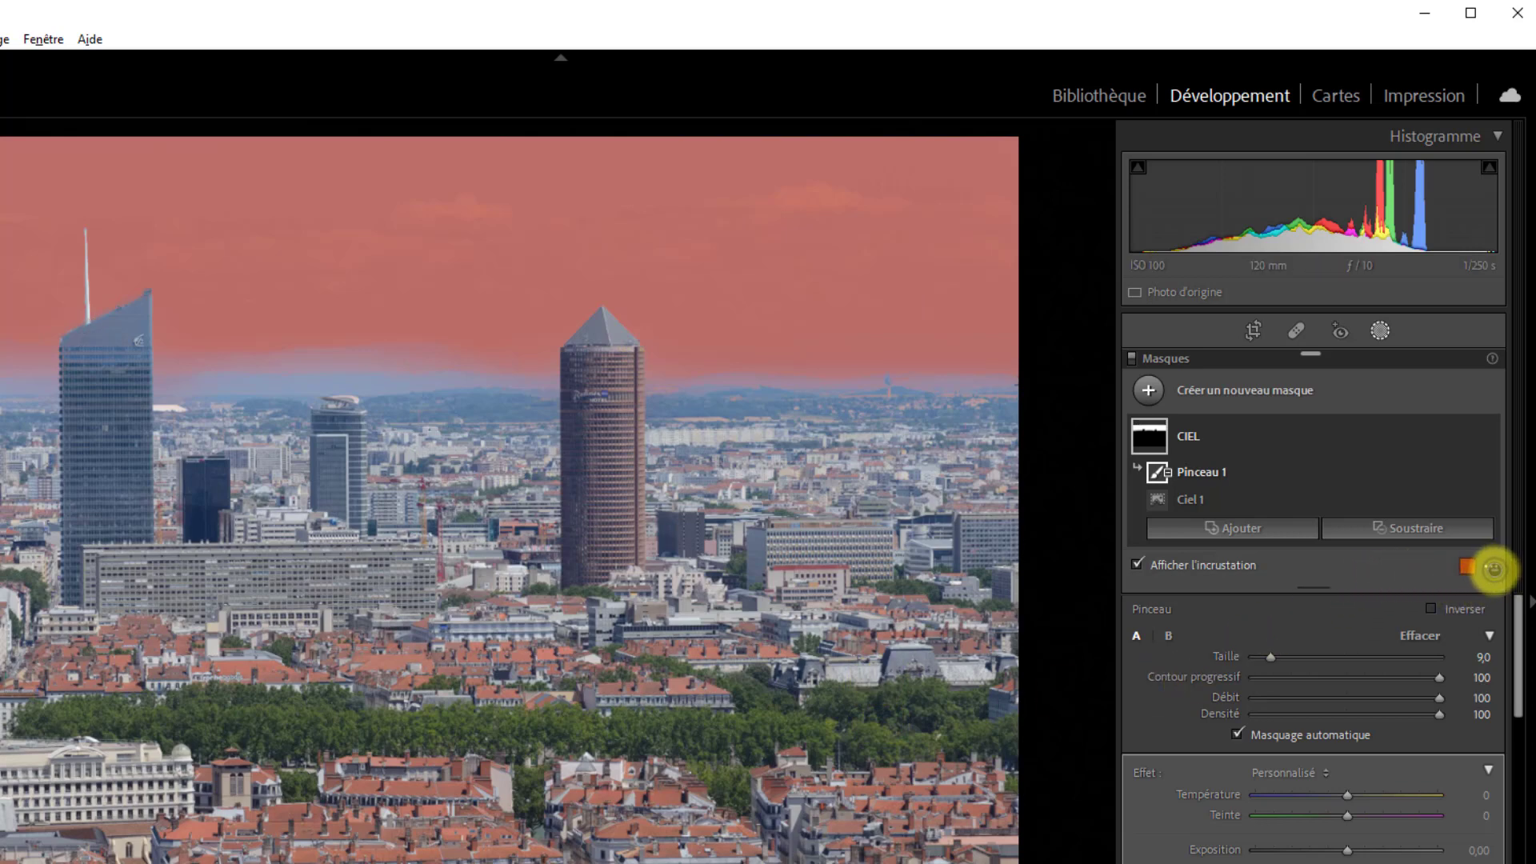
Step: Check the sky mask in the overlay modes Incrustation couleur en N&B, Image en N&B, Image sur Noir and Image sur blanc
click(1493, 569)
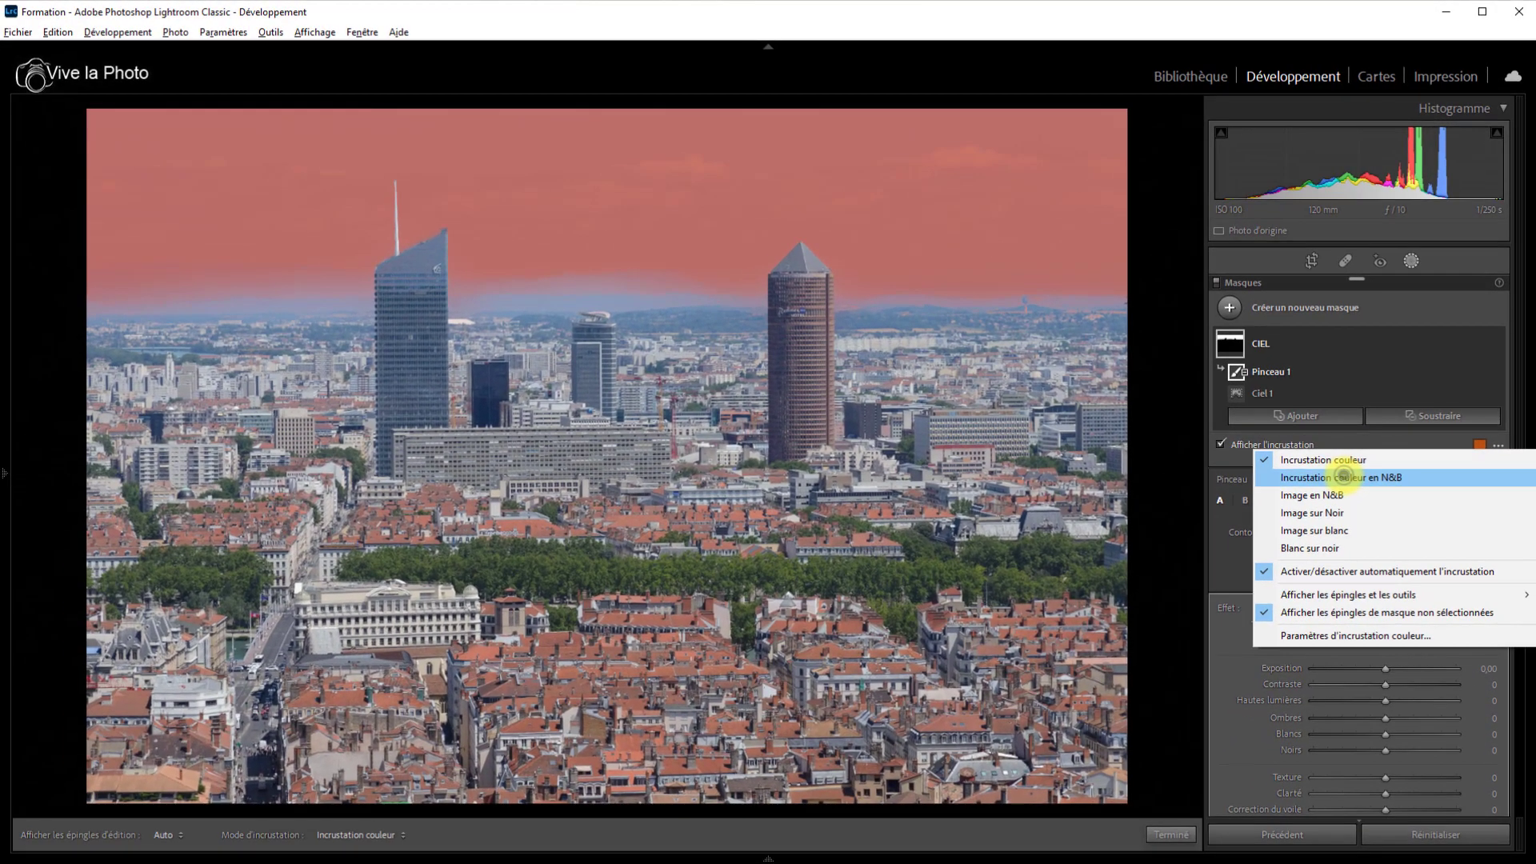
click(1344, 477)
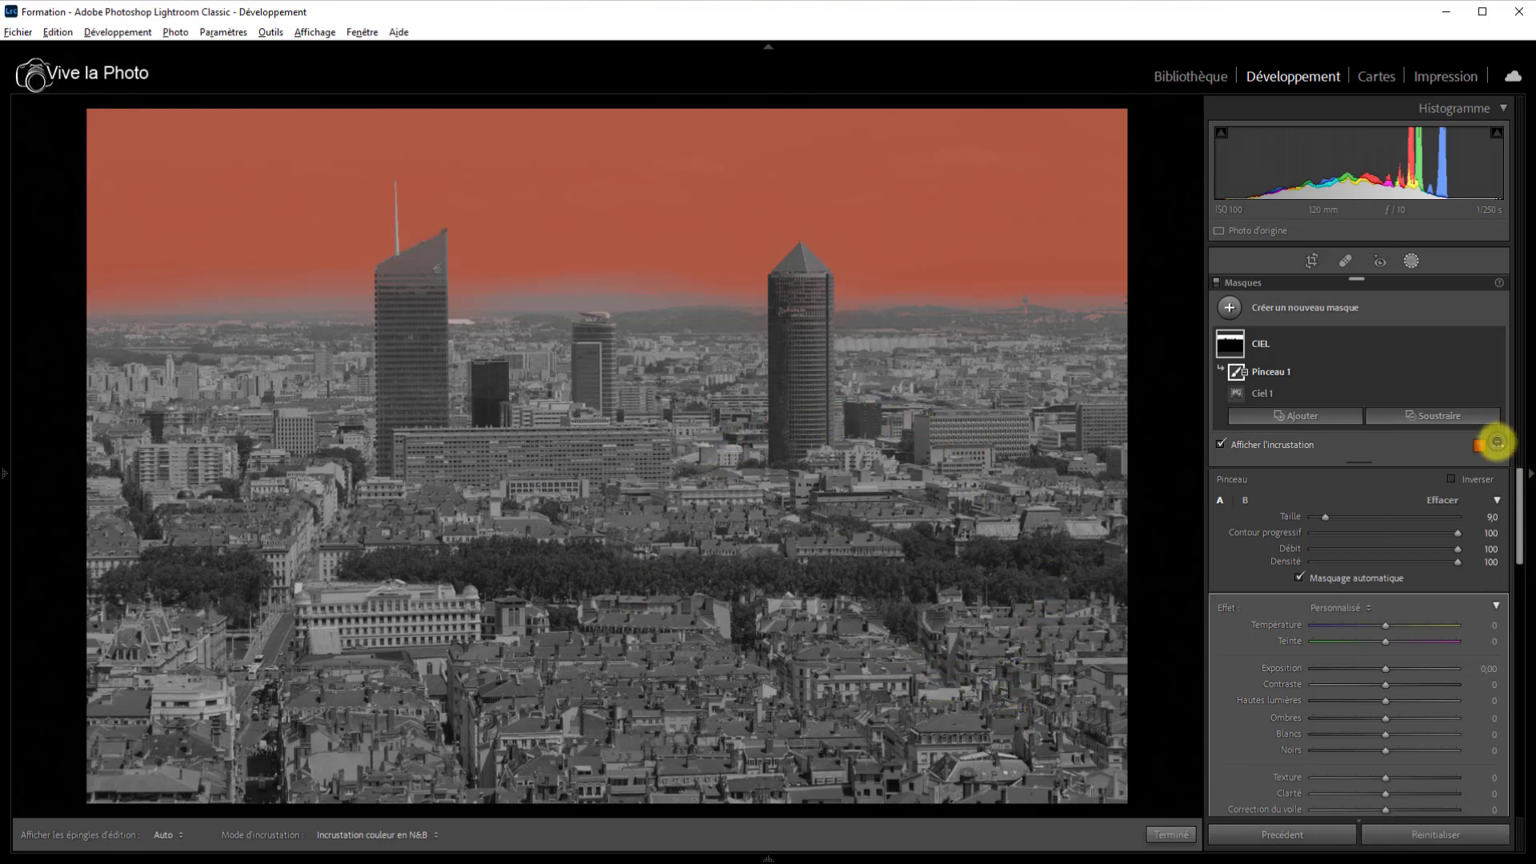
click(1496, 442)
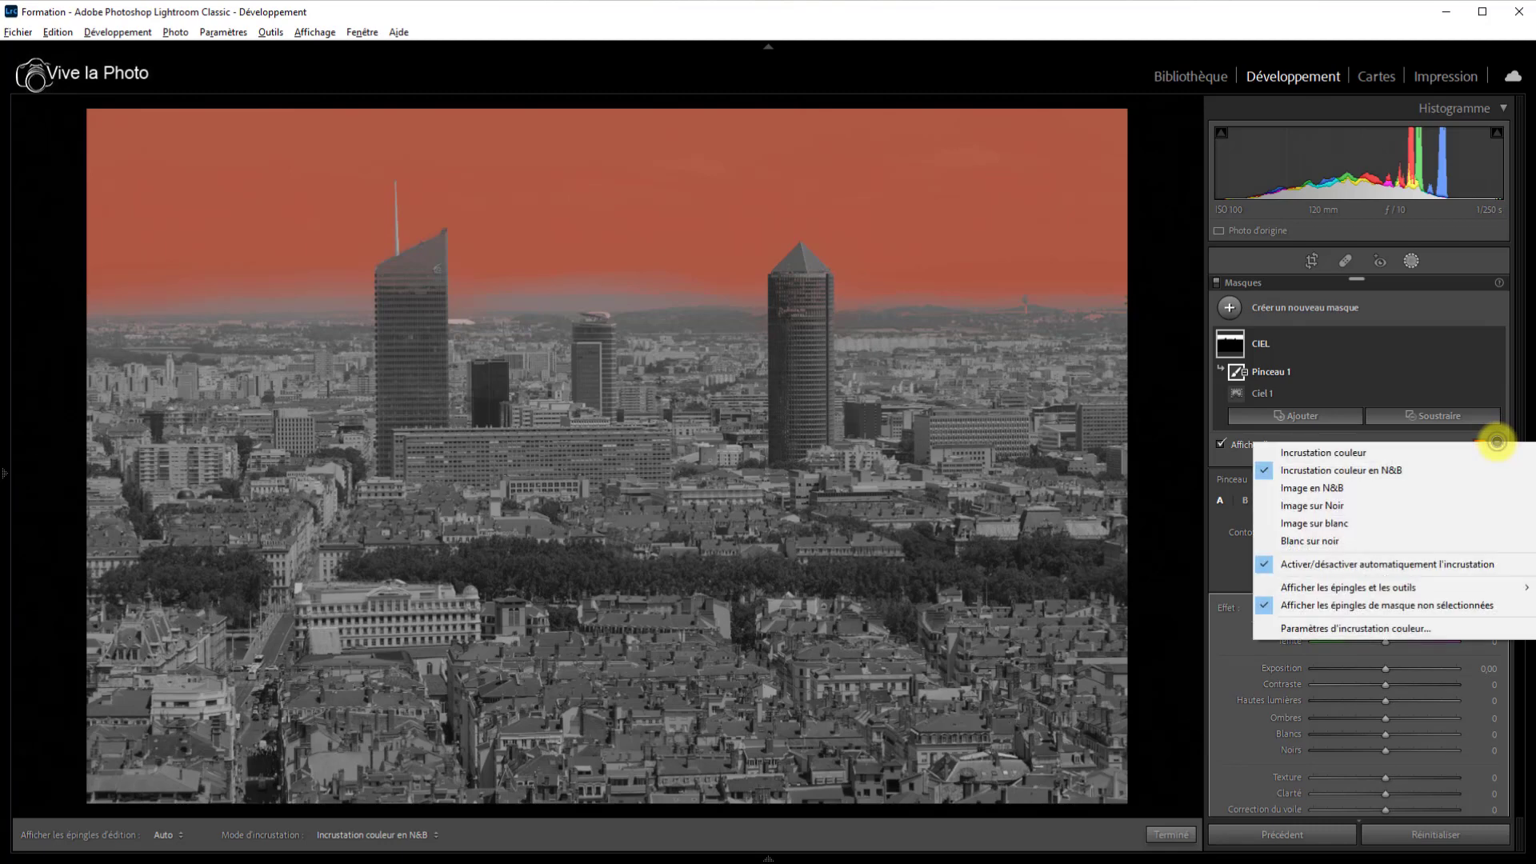
click(1299, 493)
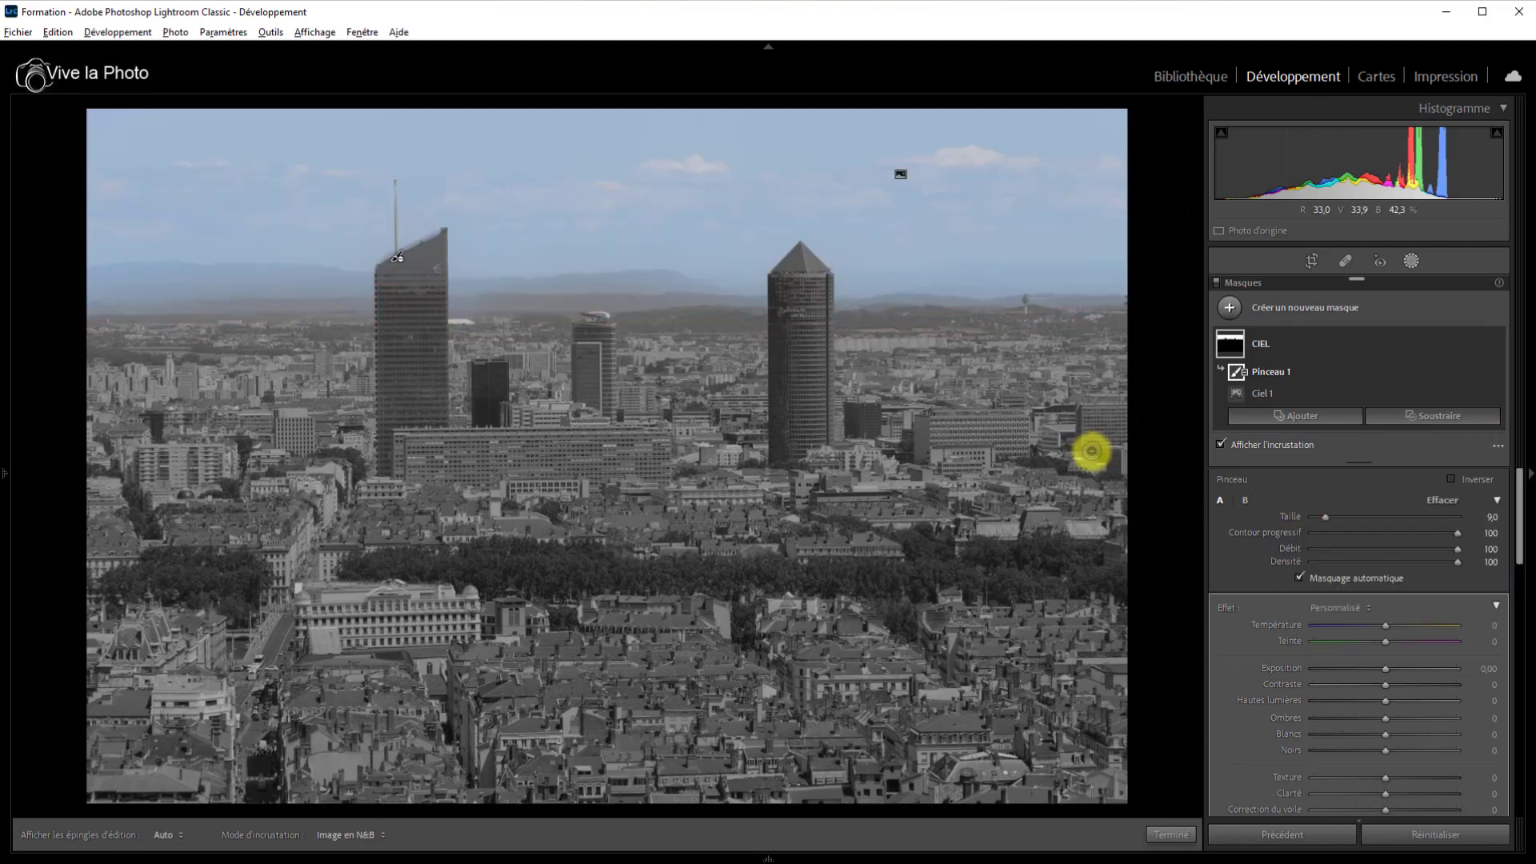
key(alt+o)
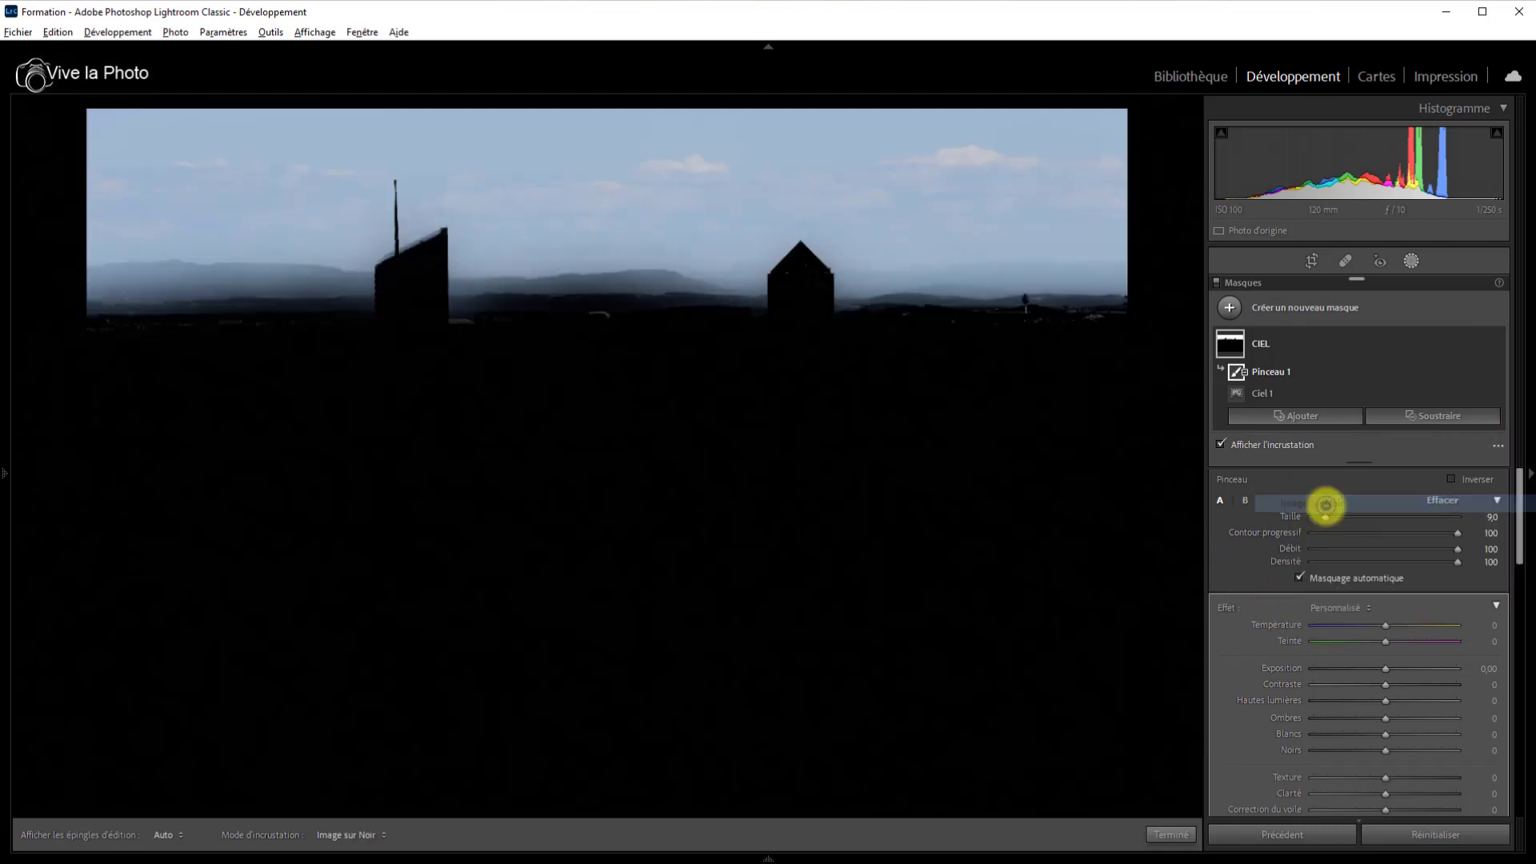
key(alt+o)
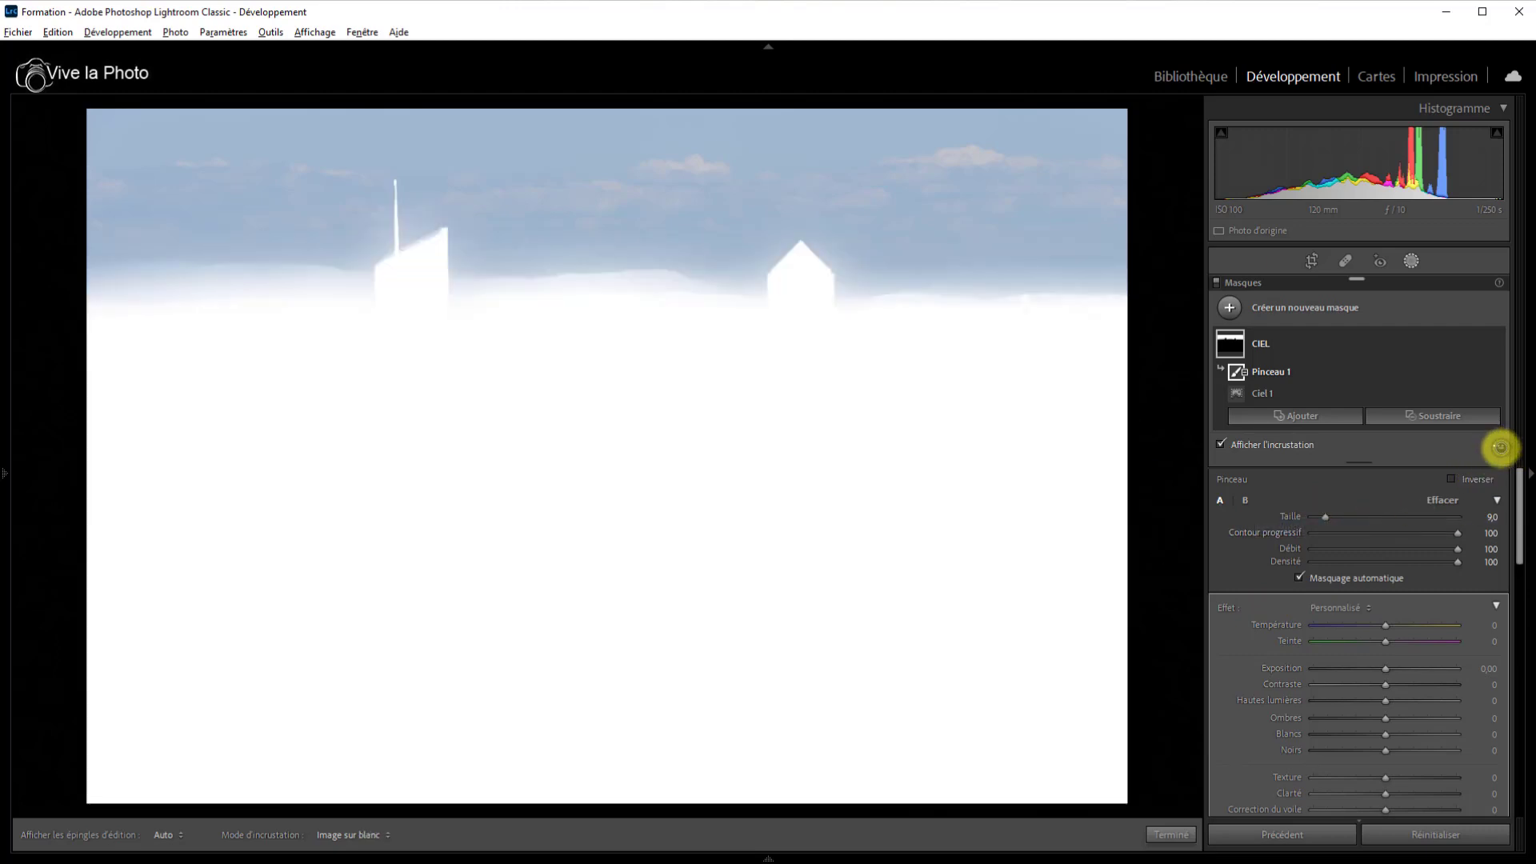
Step: Check the sky mask in the overlay mode Blanc sur noir, and set the overlay back to Incrustation couleur
click(1499, 446)
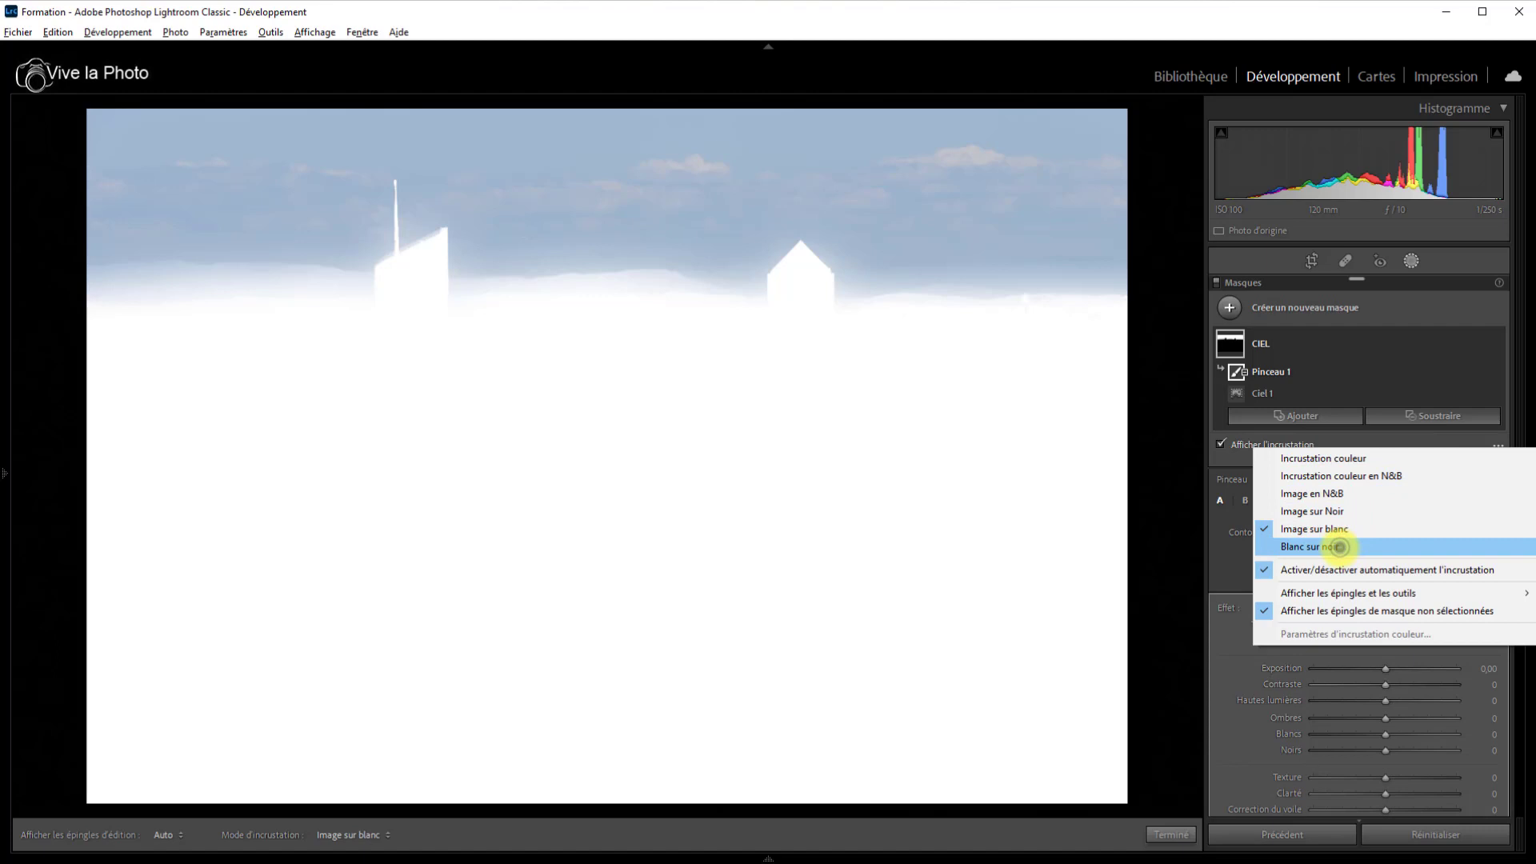
click(1339, 546)
click(1500, 445)
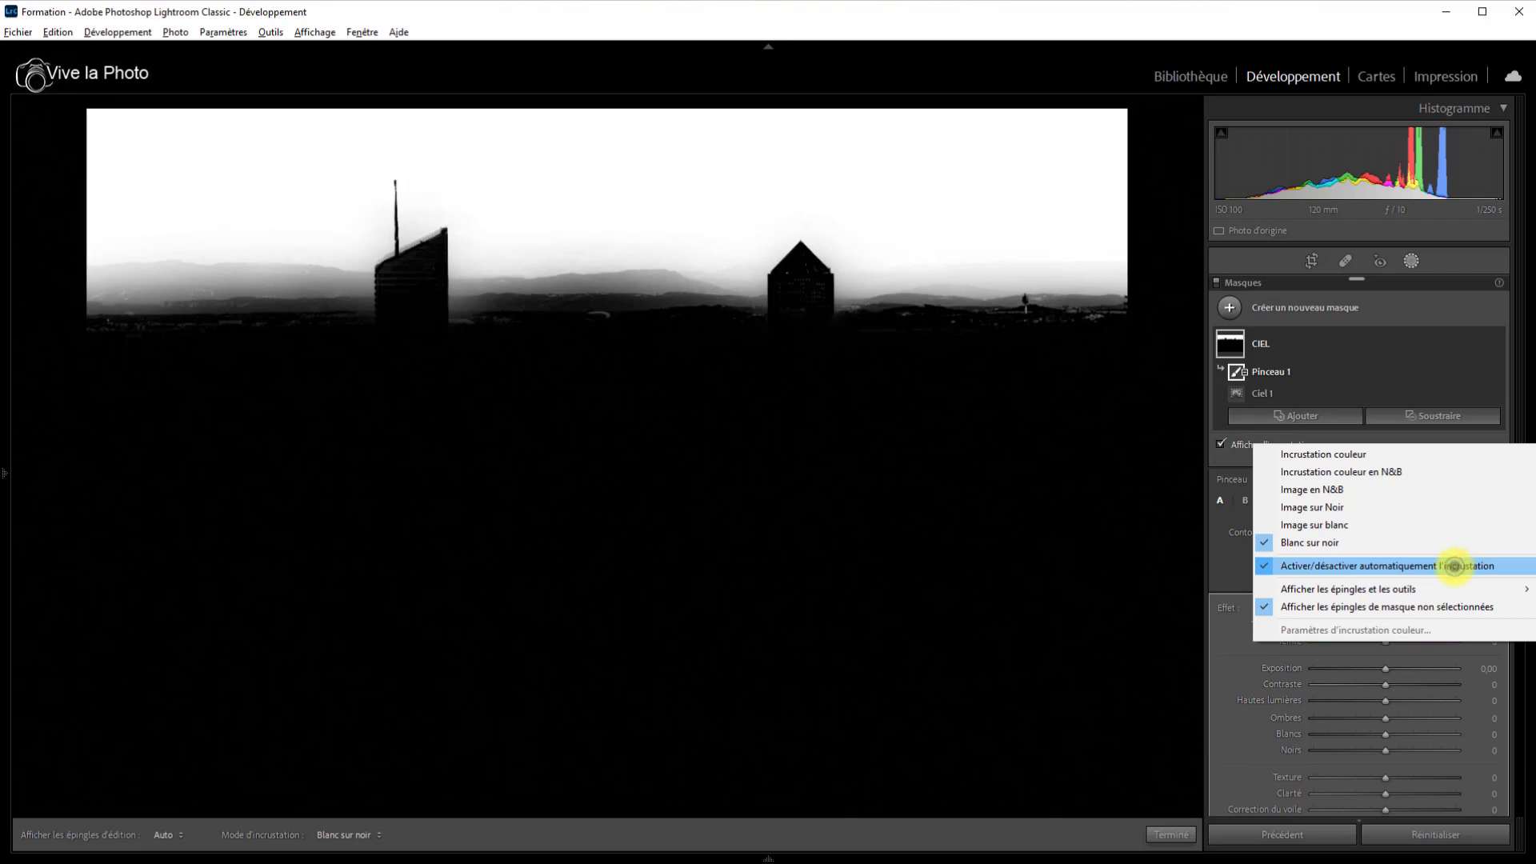
mouse_move(1398, 588)
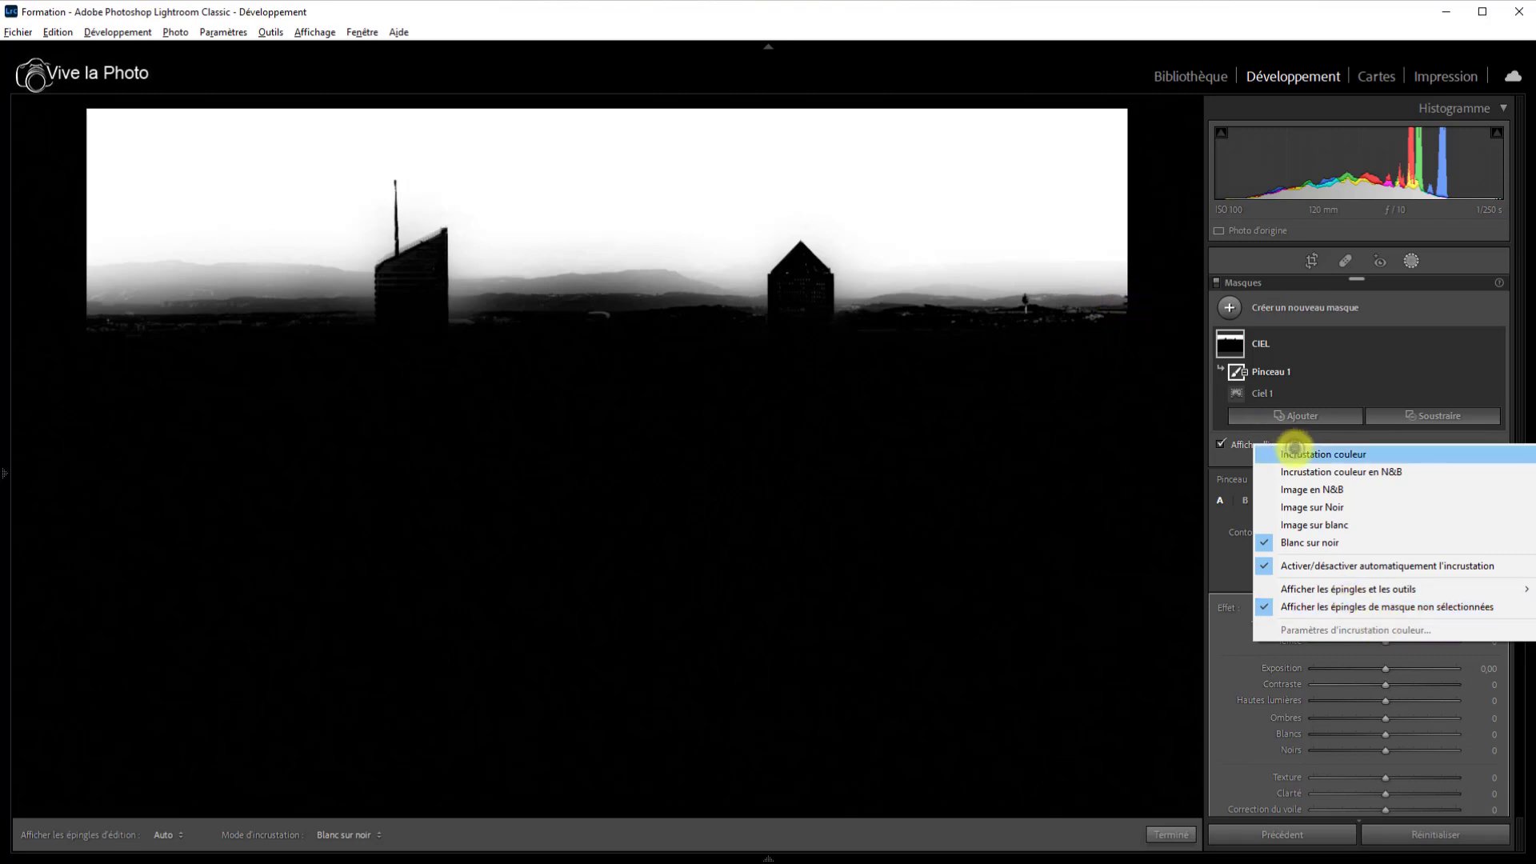
click(1299, 454)
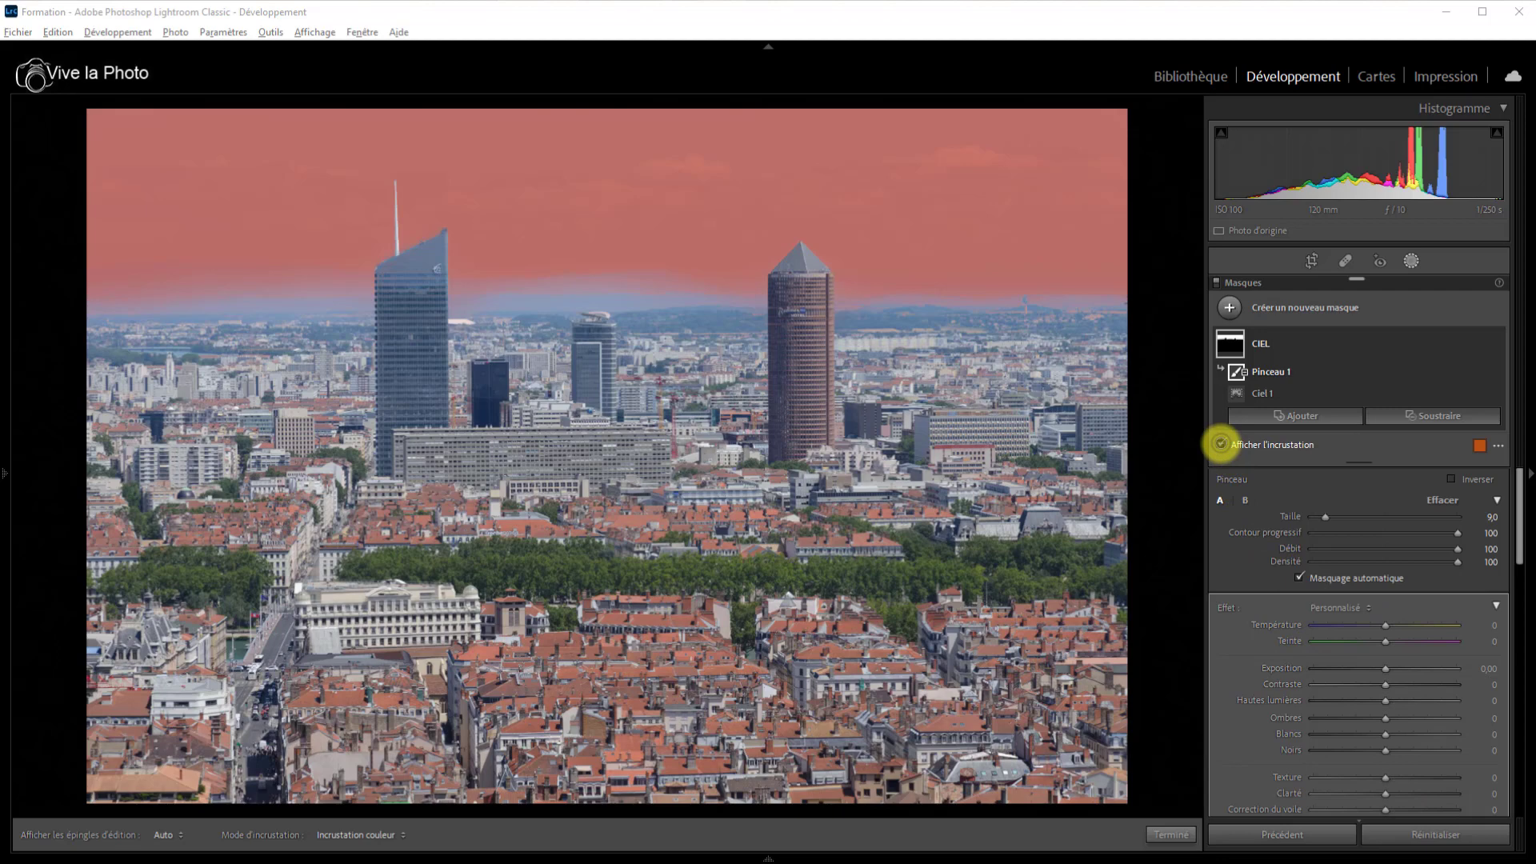
Step: Turn off the mask overlay and preview the CIEL mask and its components Pinceau 1 and Ciel 1 one by one
click(1220, 443)
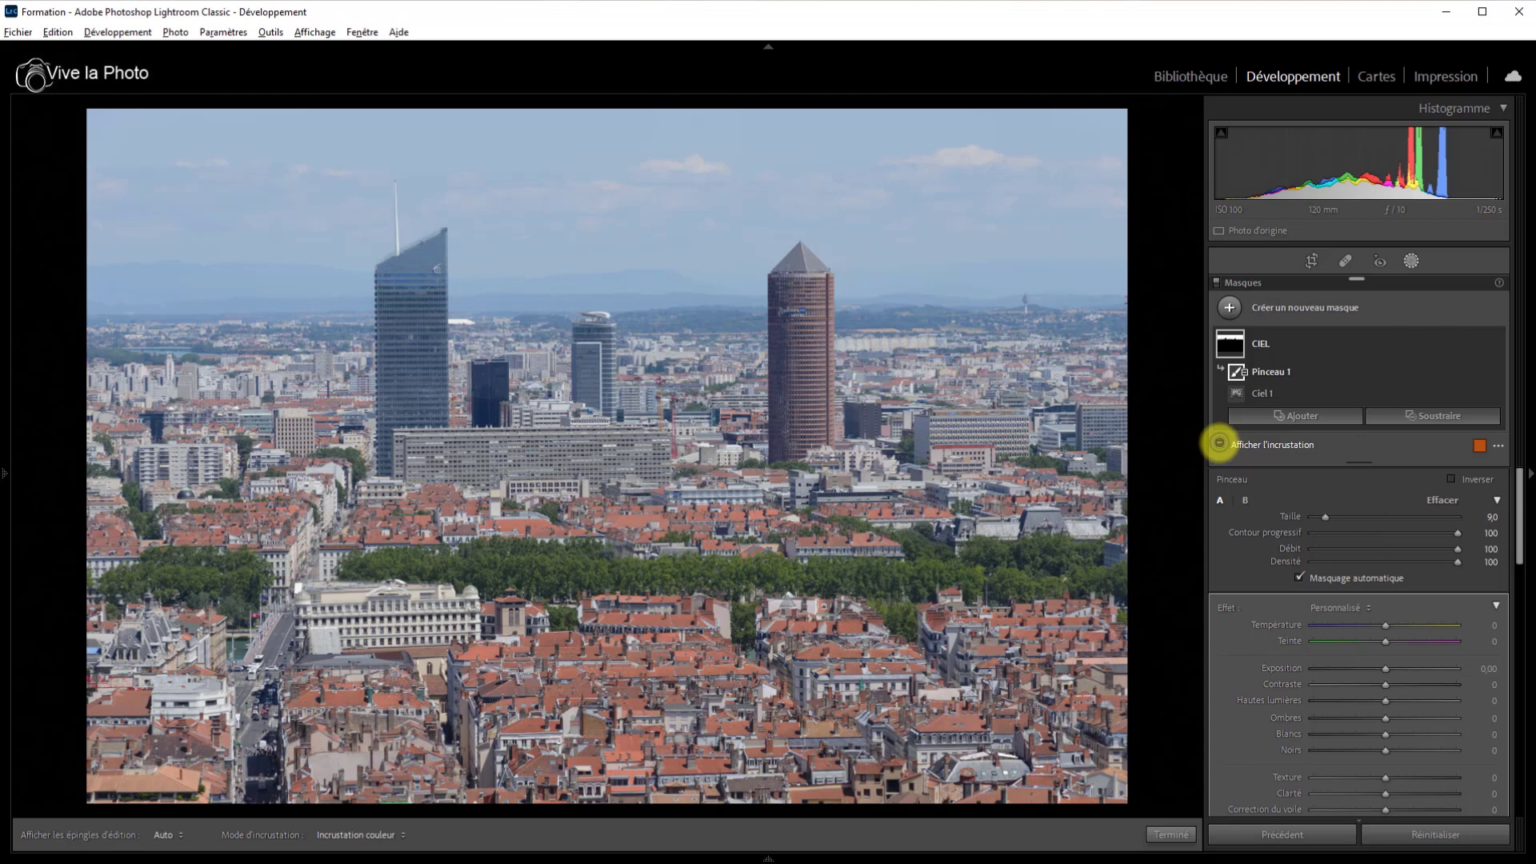
mouse_move(1235, 347)
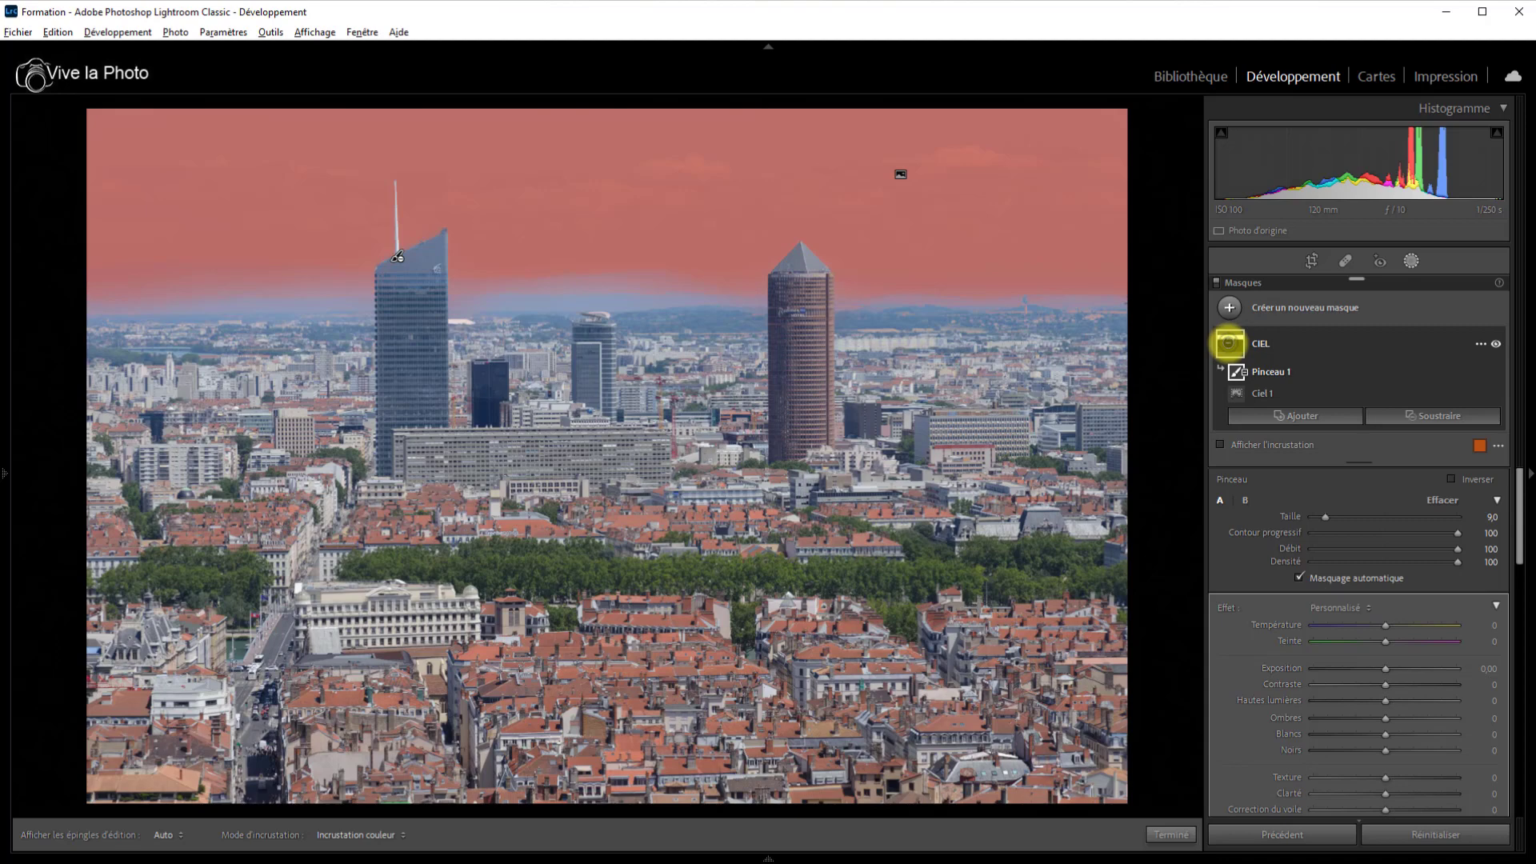
click(1235, 371)
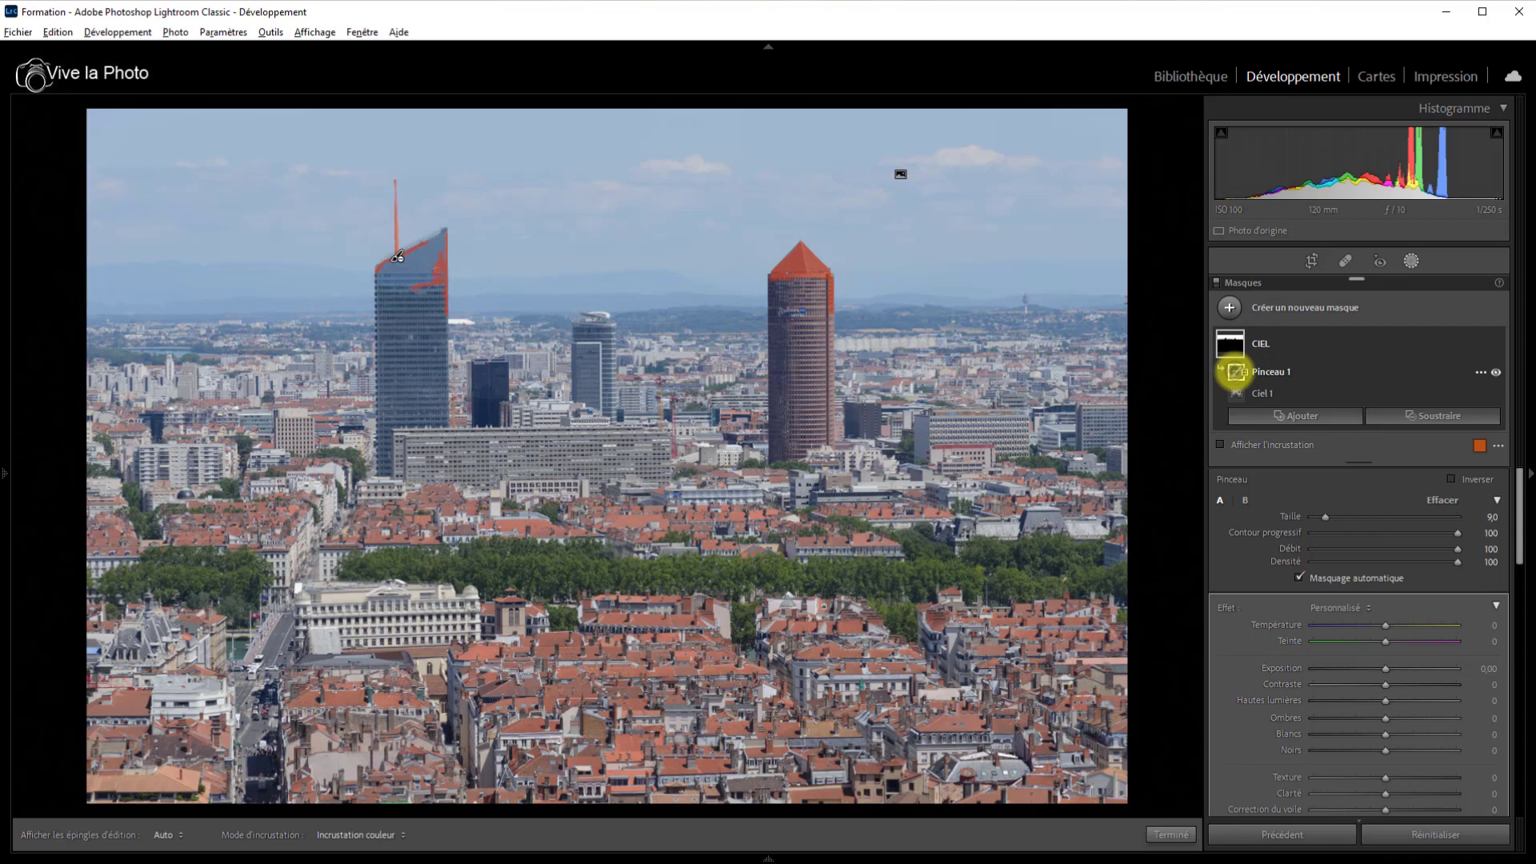
click(1232, 393)
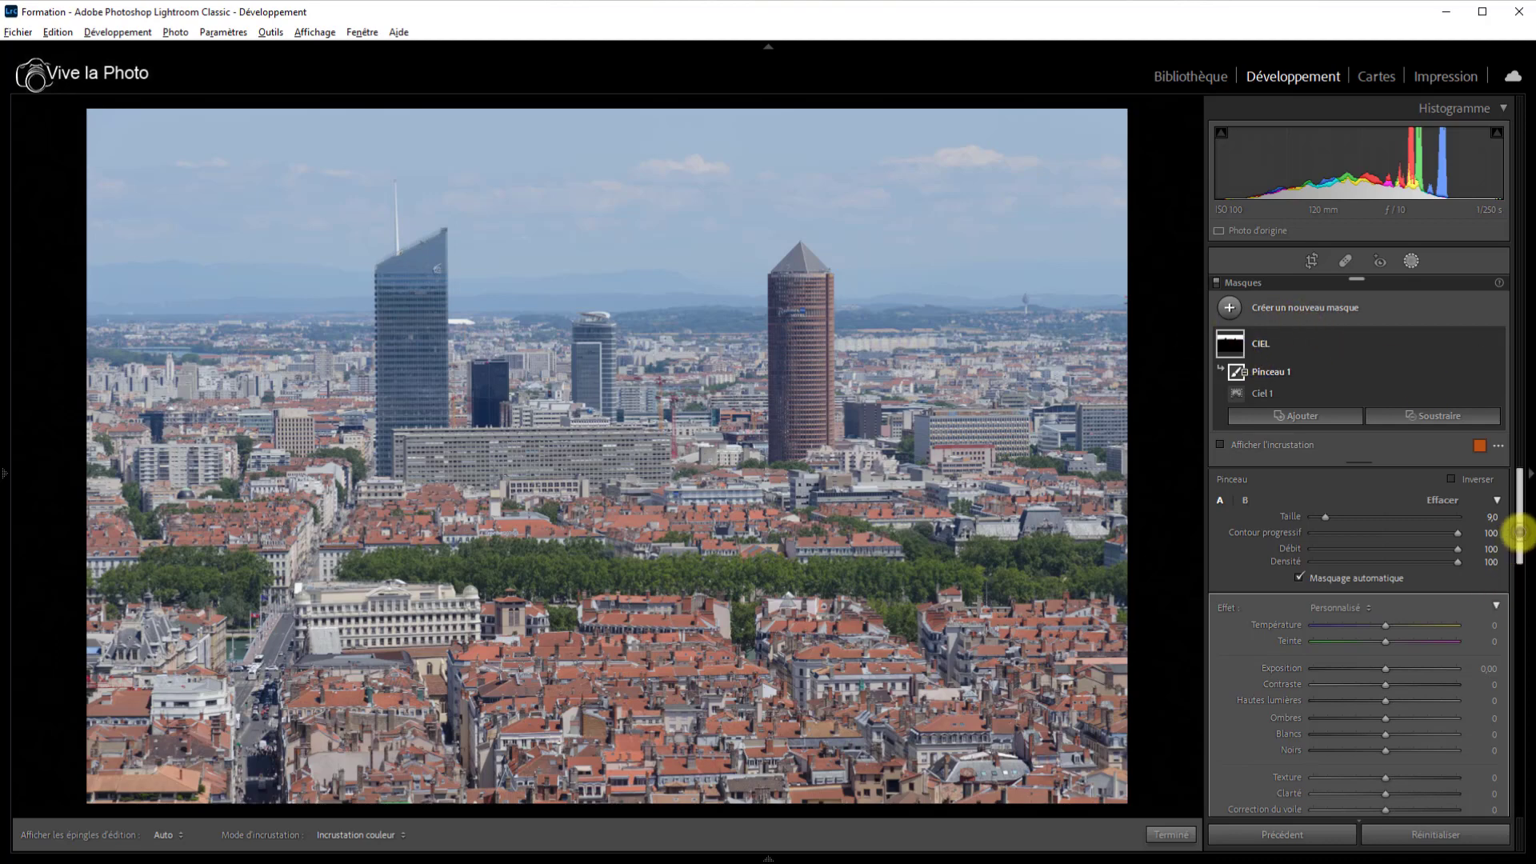
Step: Adjust the CIEL mask: Hautes lumières −100, Texture 100, Saturation 59, Contraste 20 and the white-balance Teinte 12
drag(1519, 532, 1518, 579)
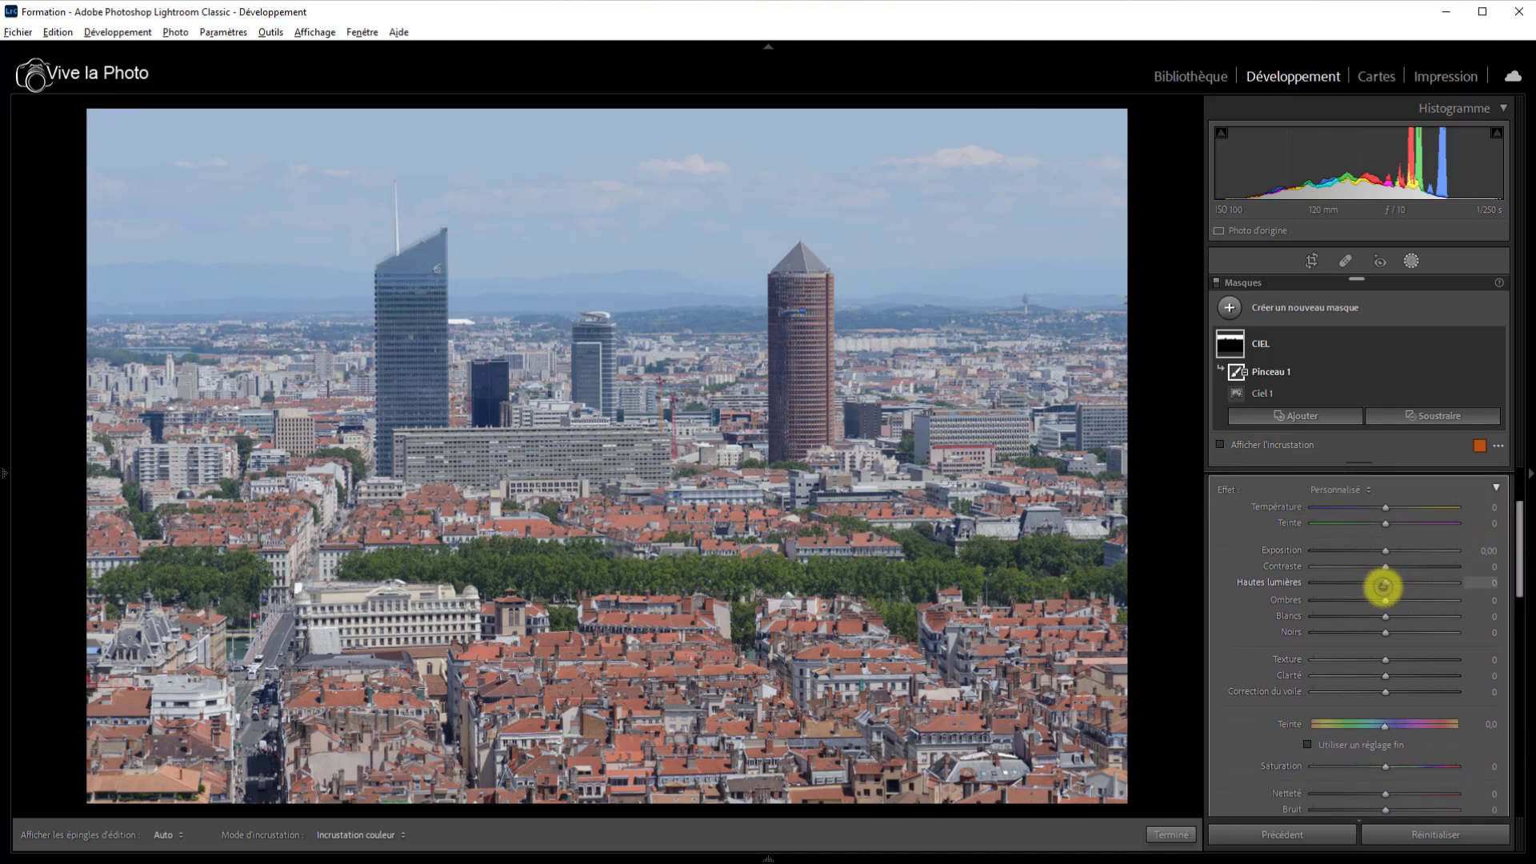
drag(1383, 586, 1313, 580)
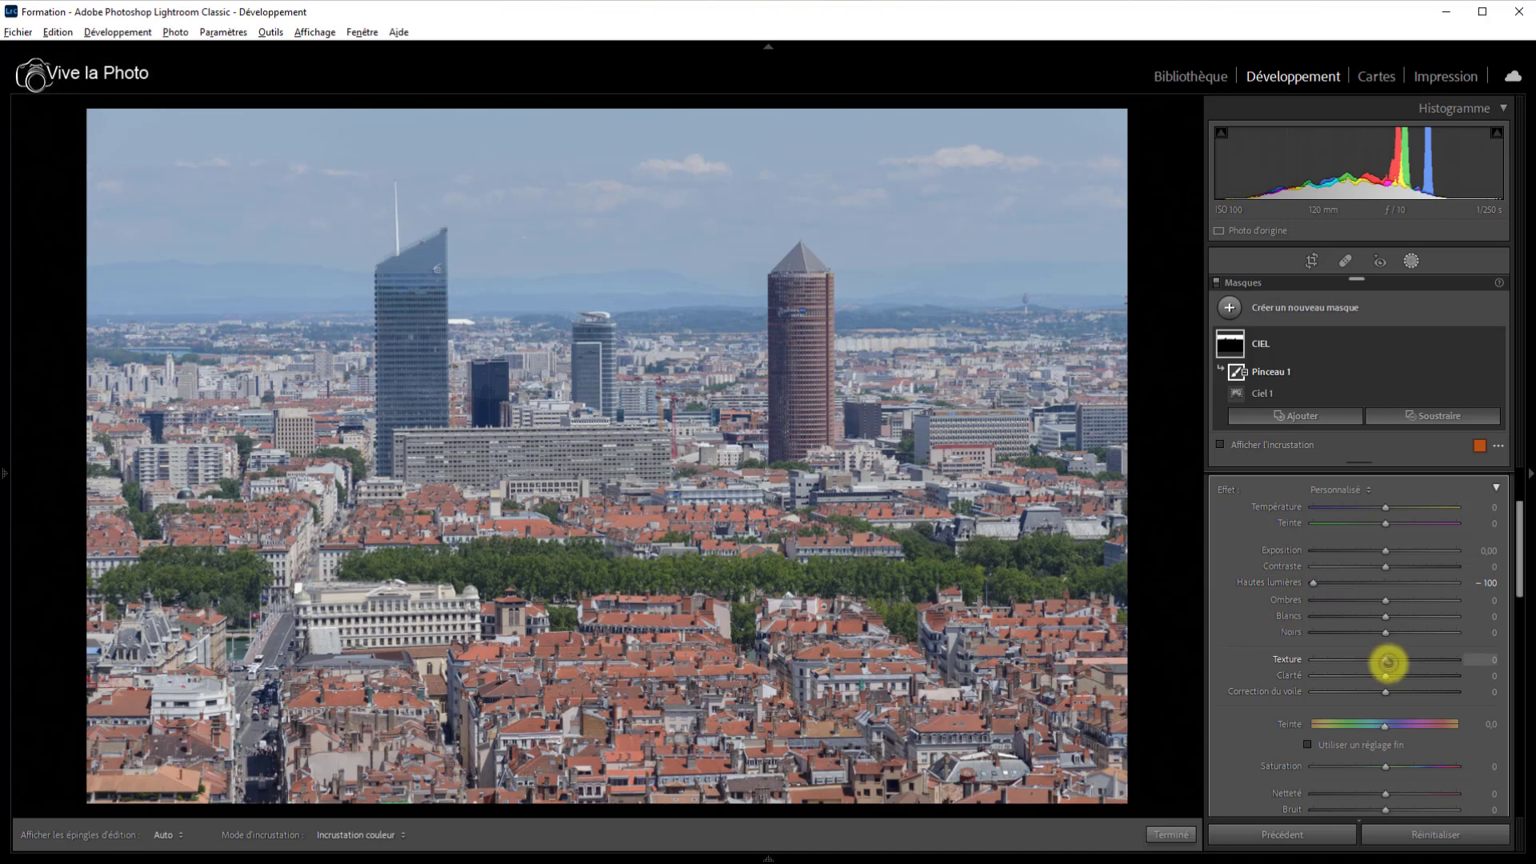
drag(1387, 661, 1475, 666)
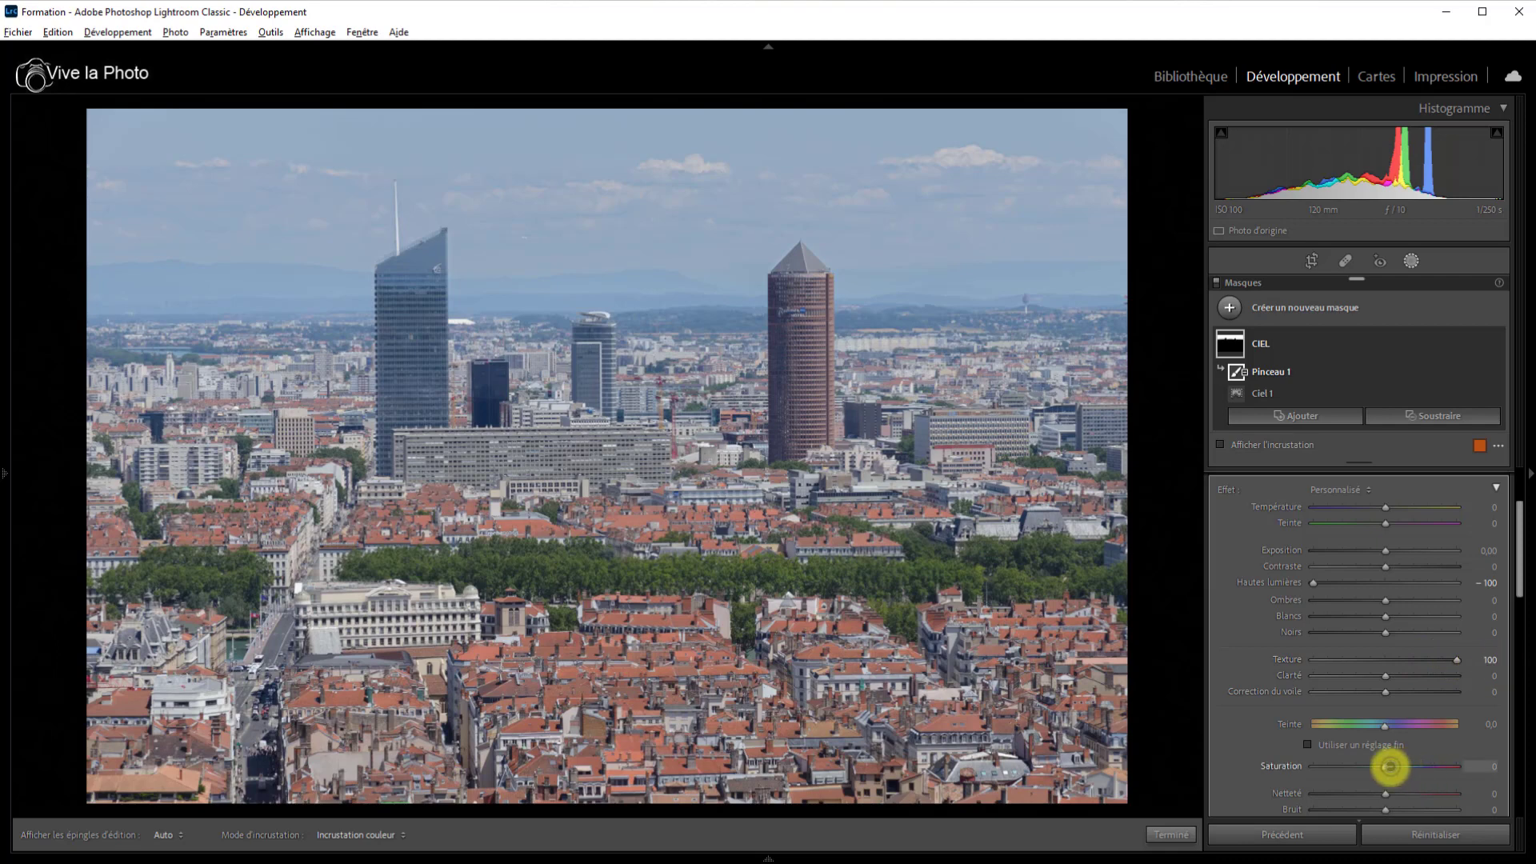
drag(1387, 765, 1428, 781)
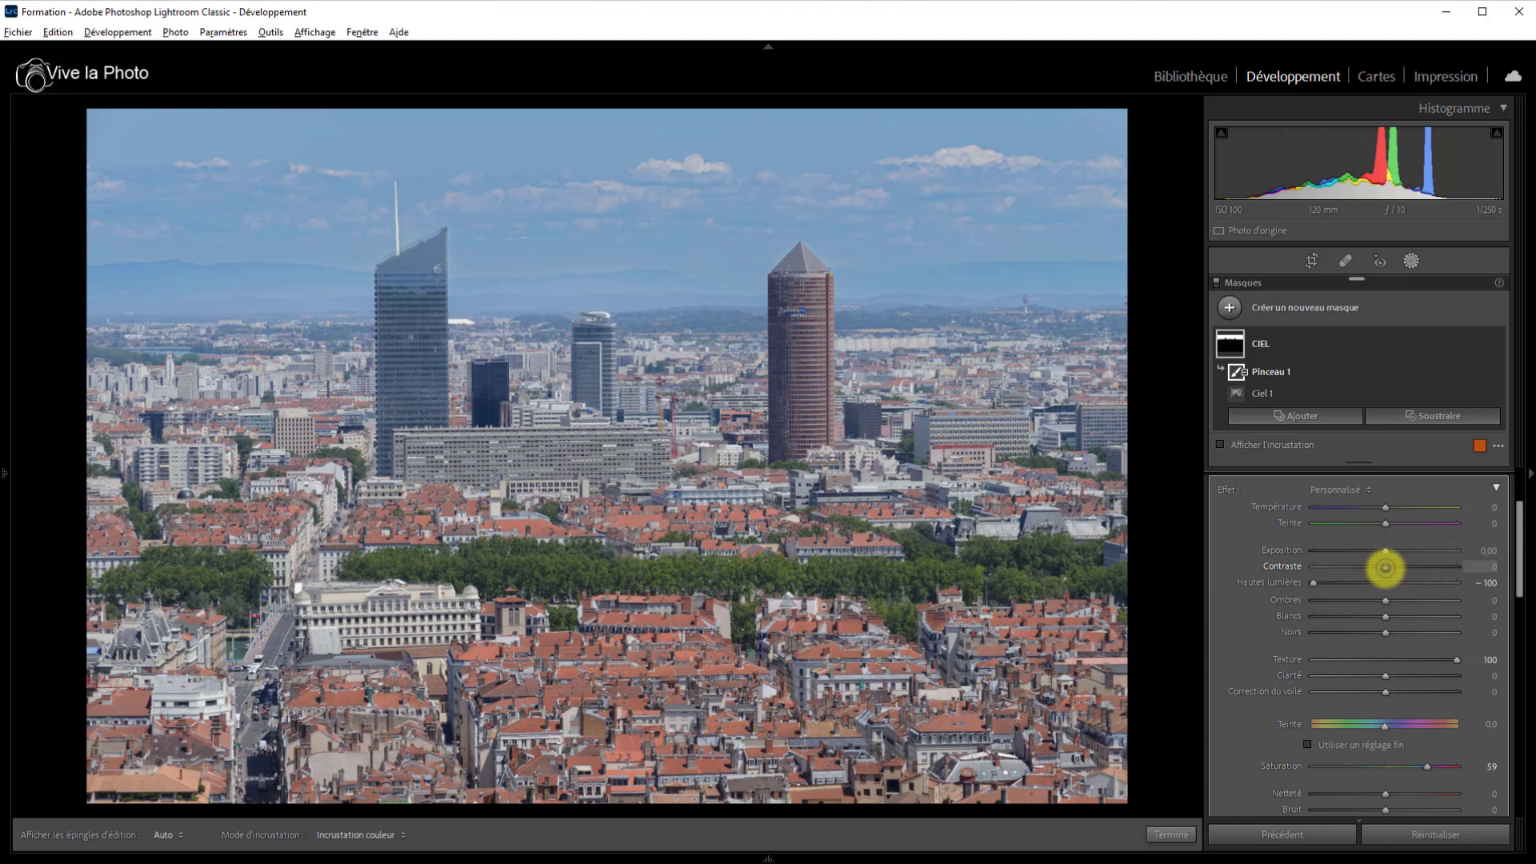
drag(1384, 569, 1399, 568)
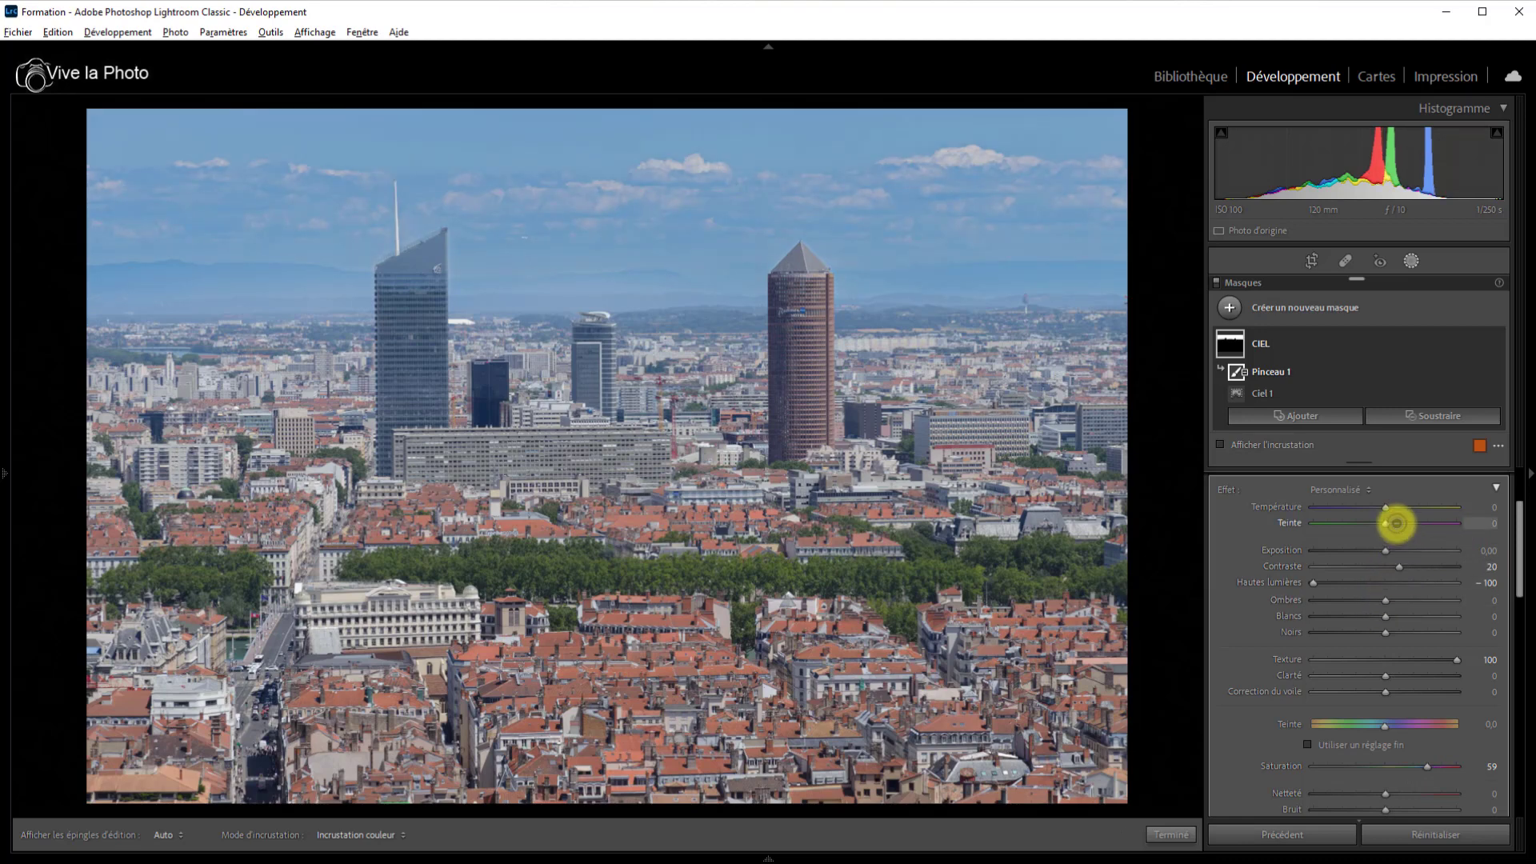
drag(1385, 524, 1393, 525)
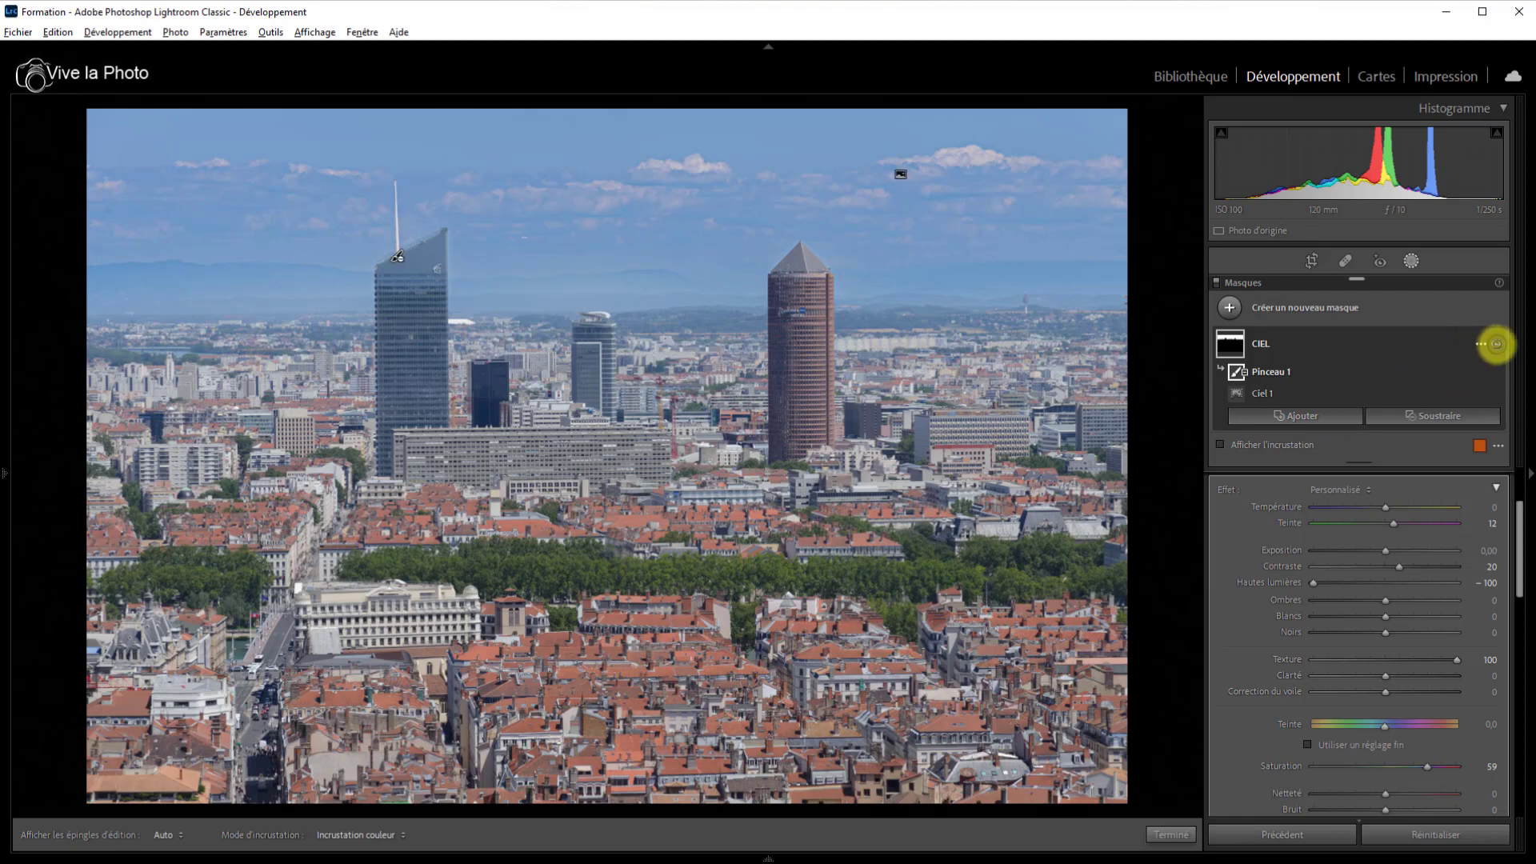
Step: Compare the photo with the CIEL mask disabled and enabled, and look at the mask's pins on the sky and tower
click(1496, 344)
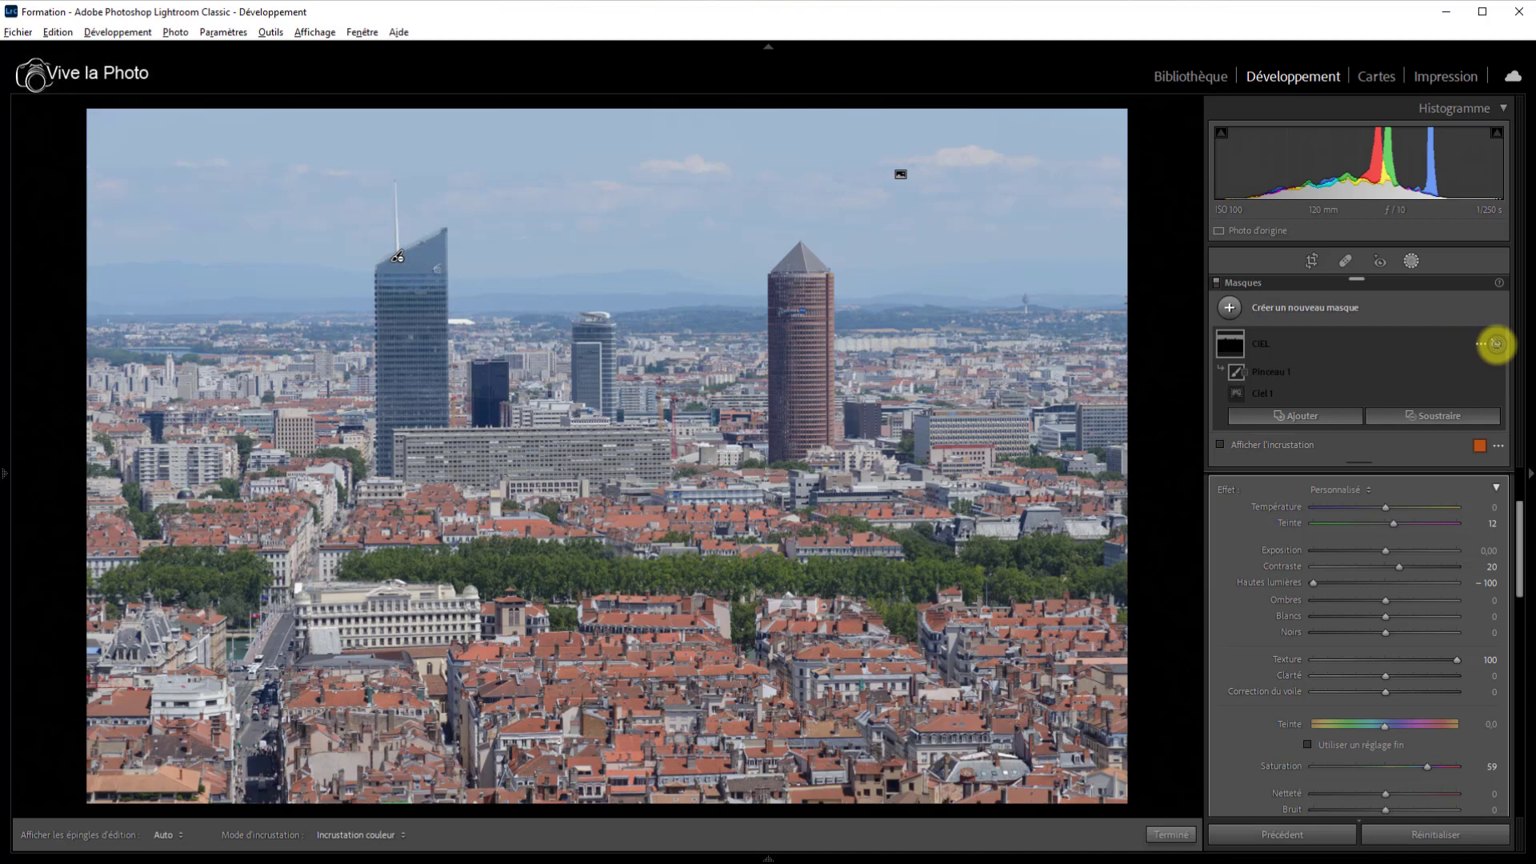
click(1496, 344)
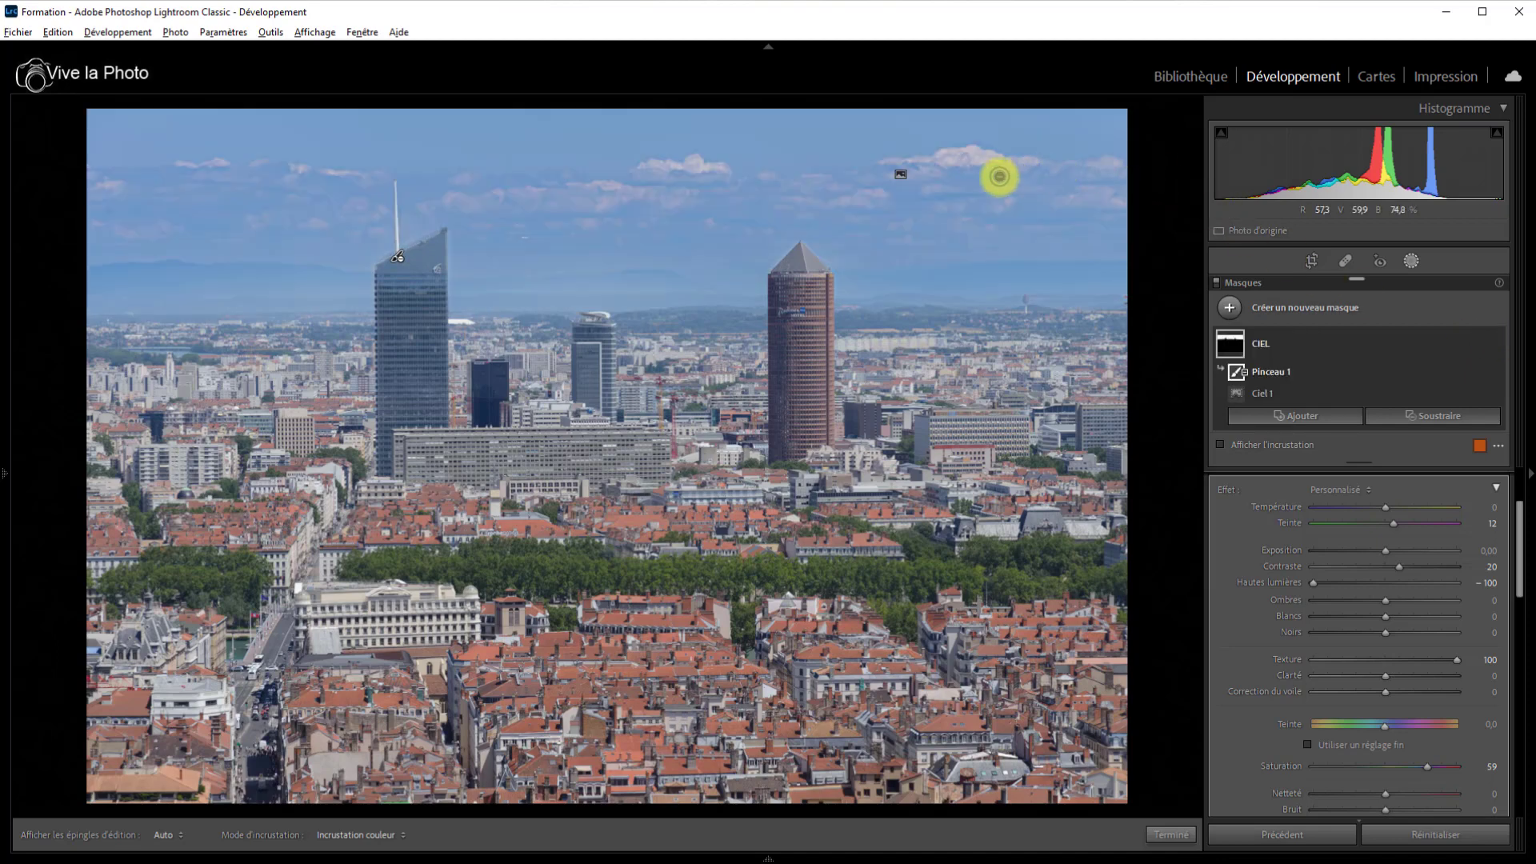
mouse_move(903, 177)
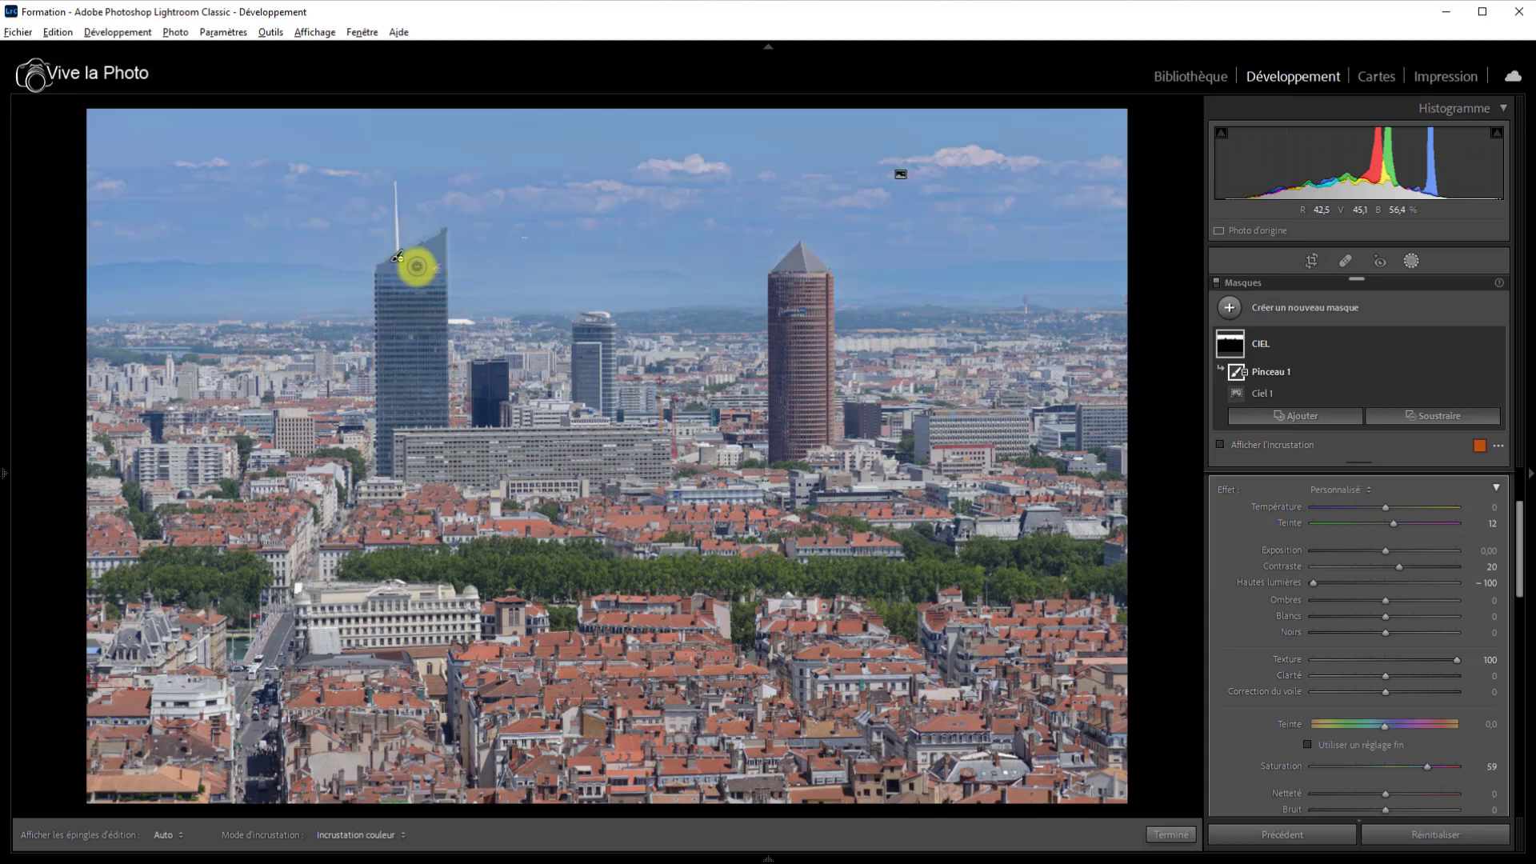
mouse_move(395, 256)
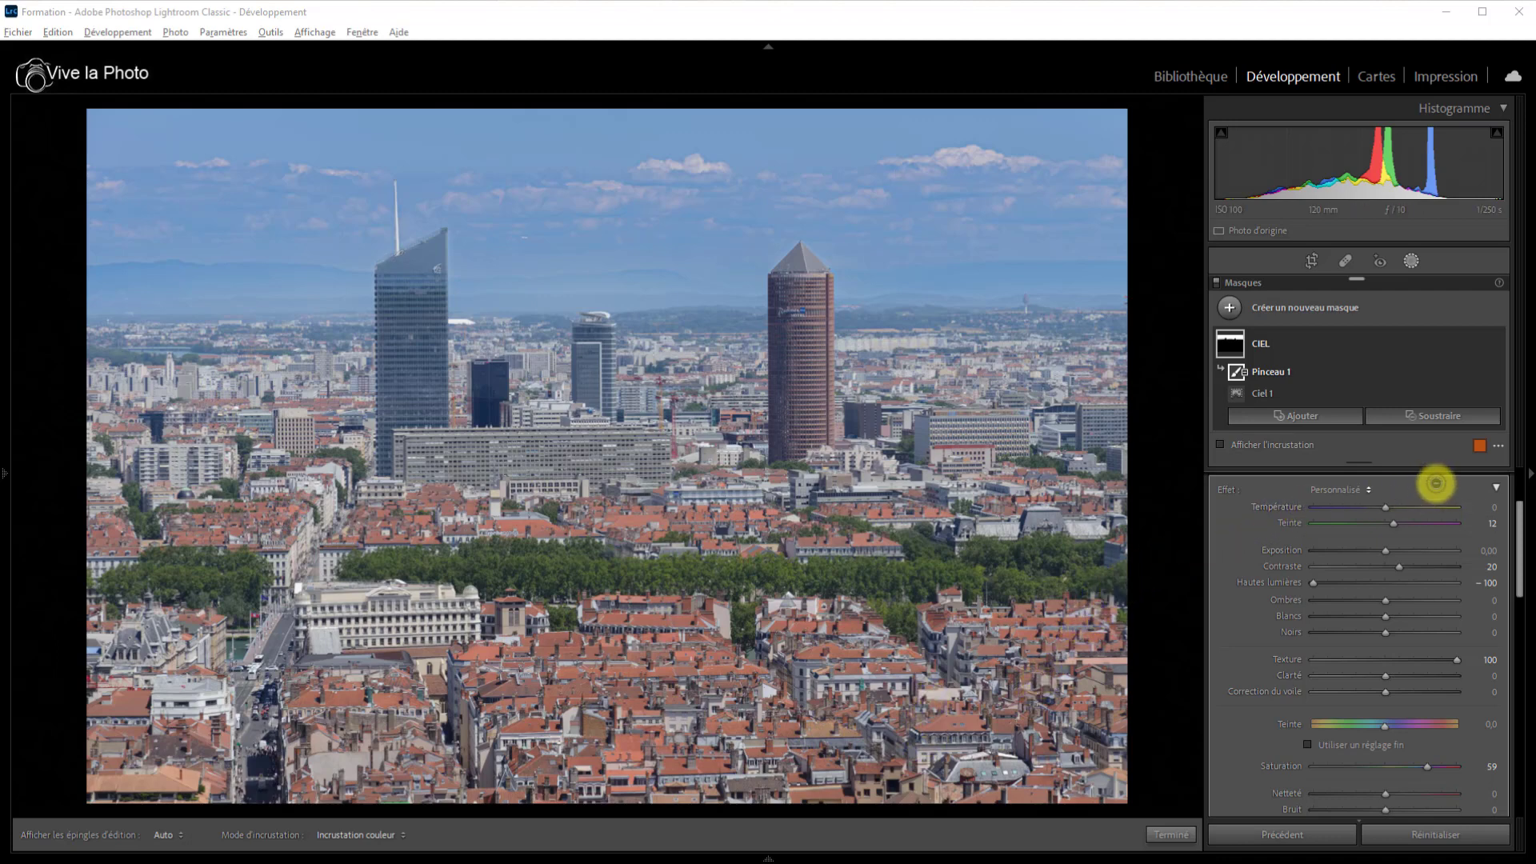
mouse_move(1366, 344)
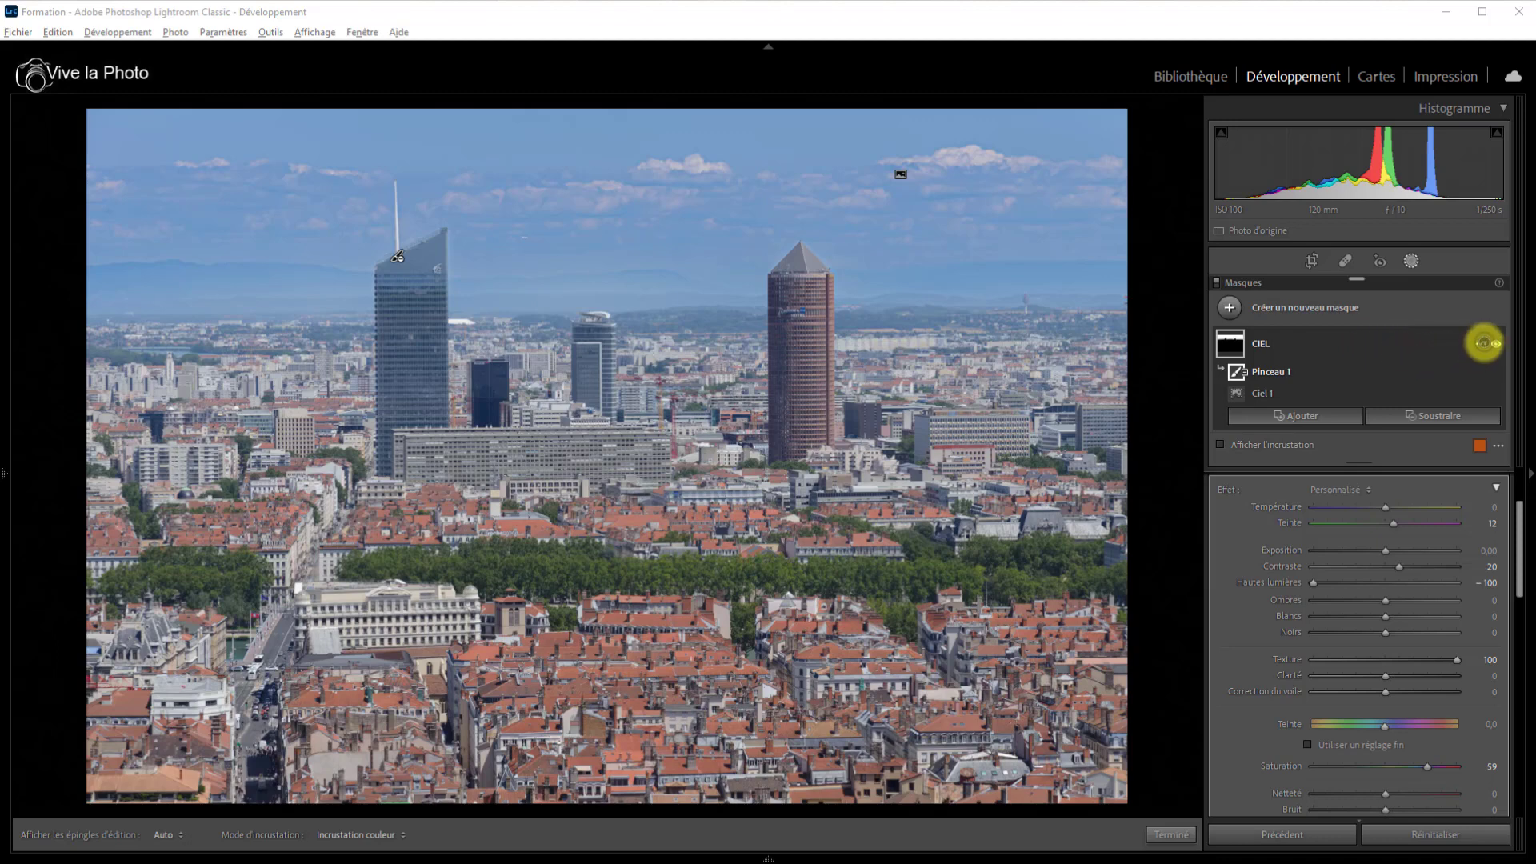
Step: Duplicate the CIEL mask and rename the copy PREMIER PLAN
click(1481, 344)
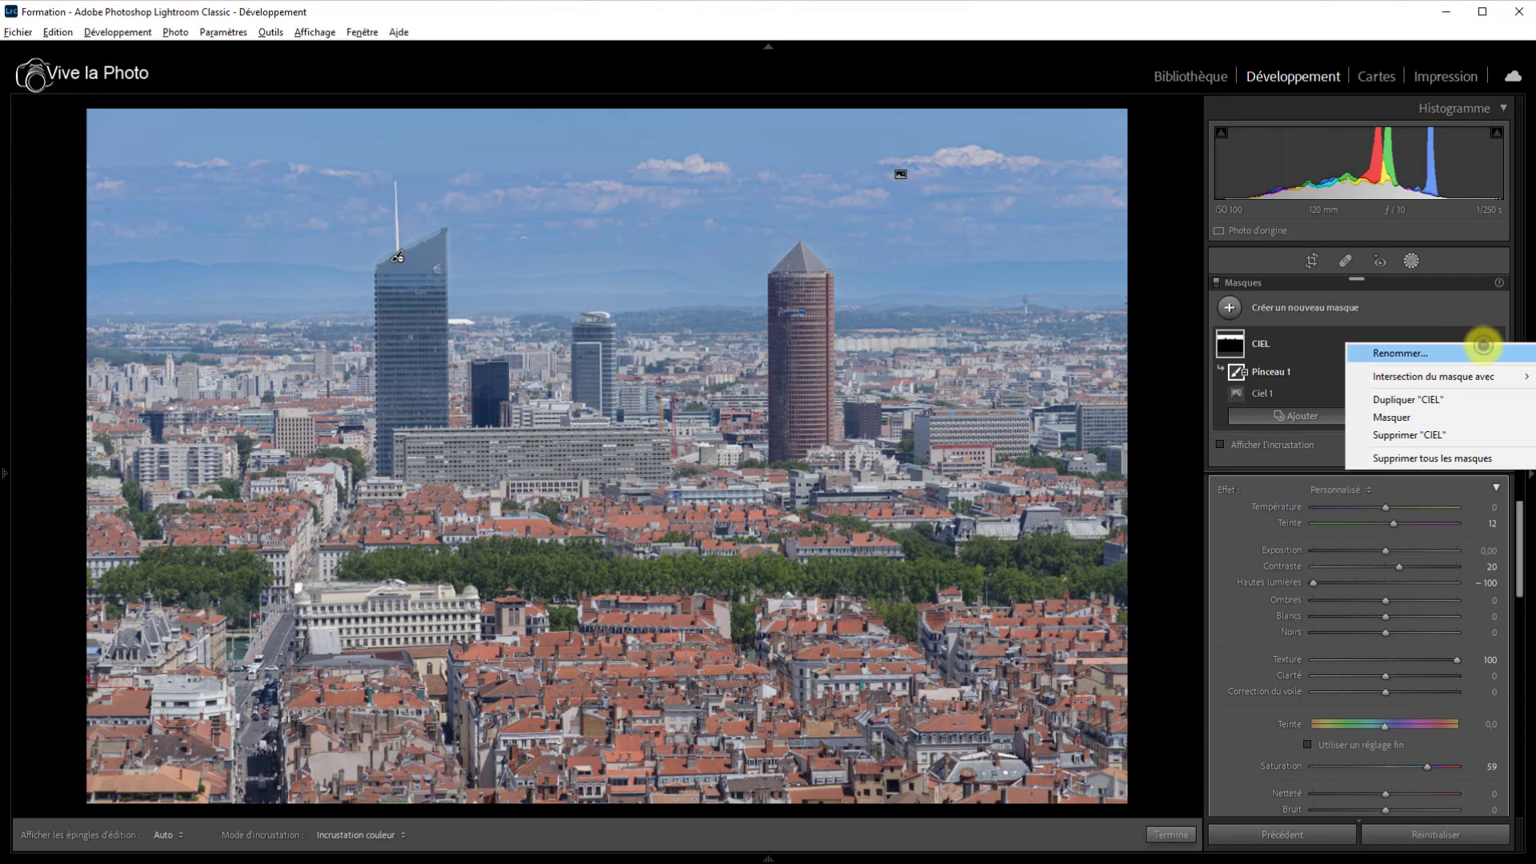
mouse_move(1482, 368)
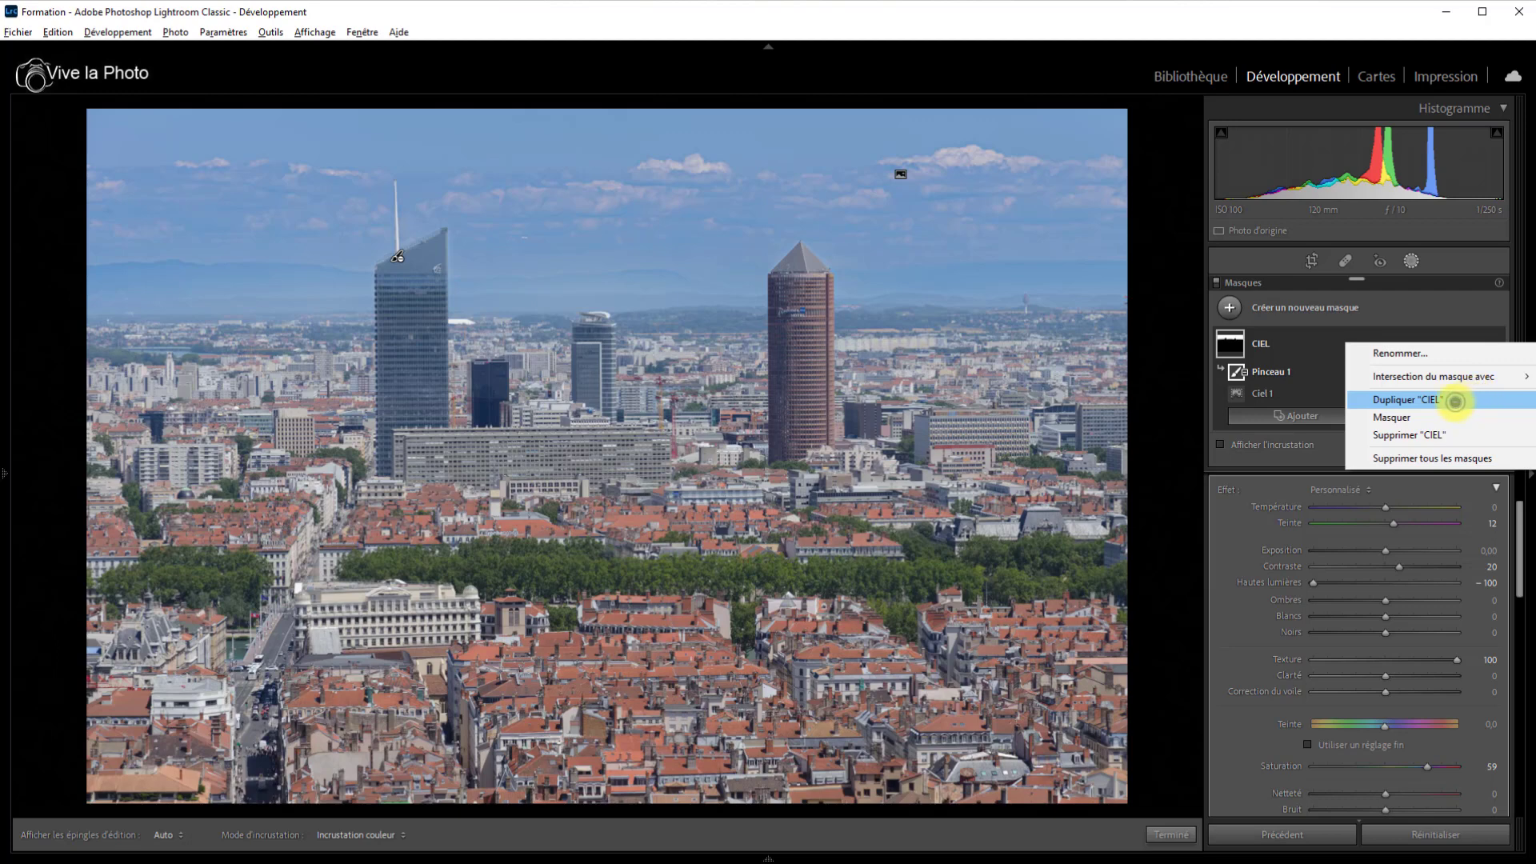
click(1454, 401)
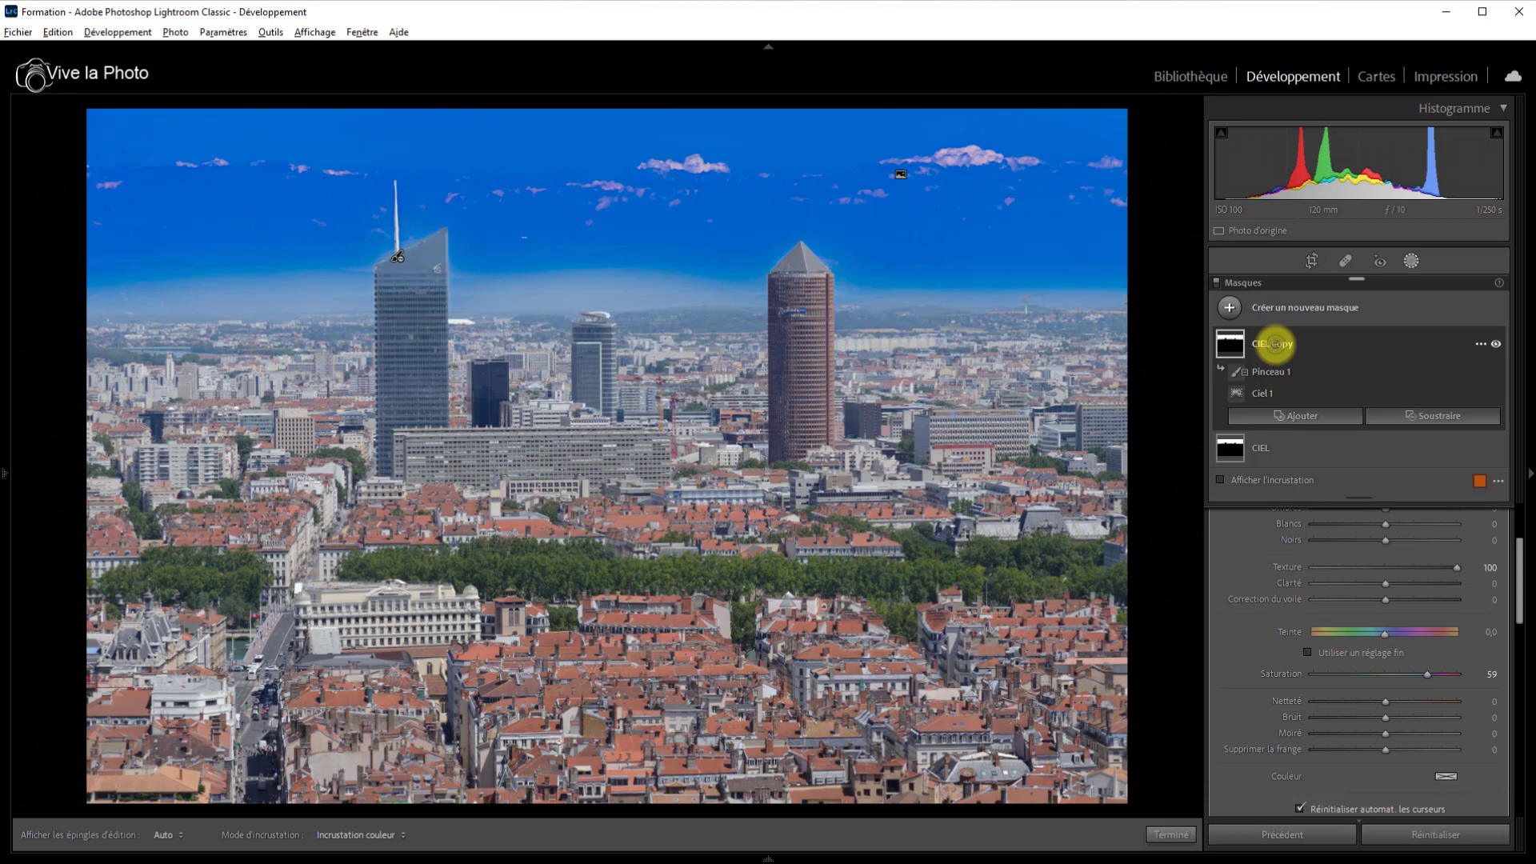
double_click(1274, 343)
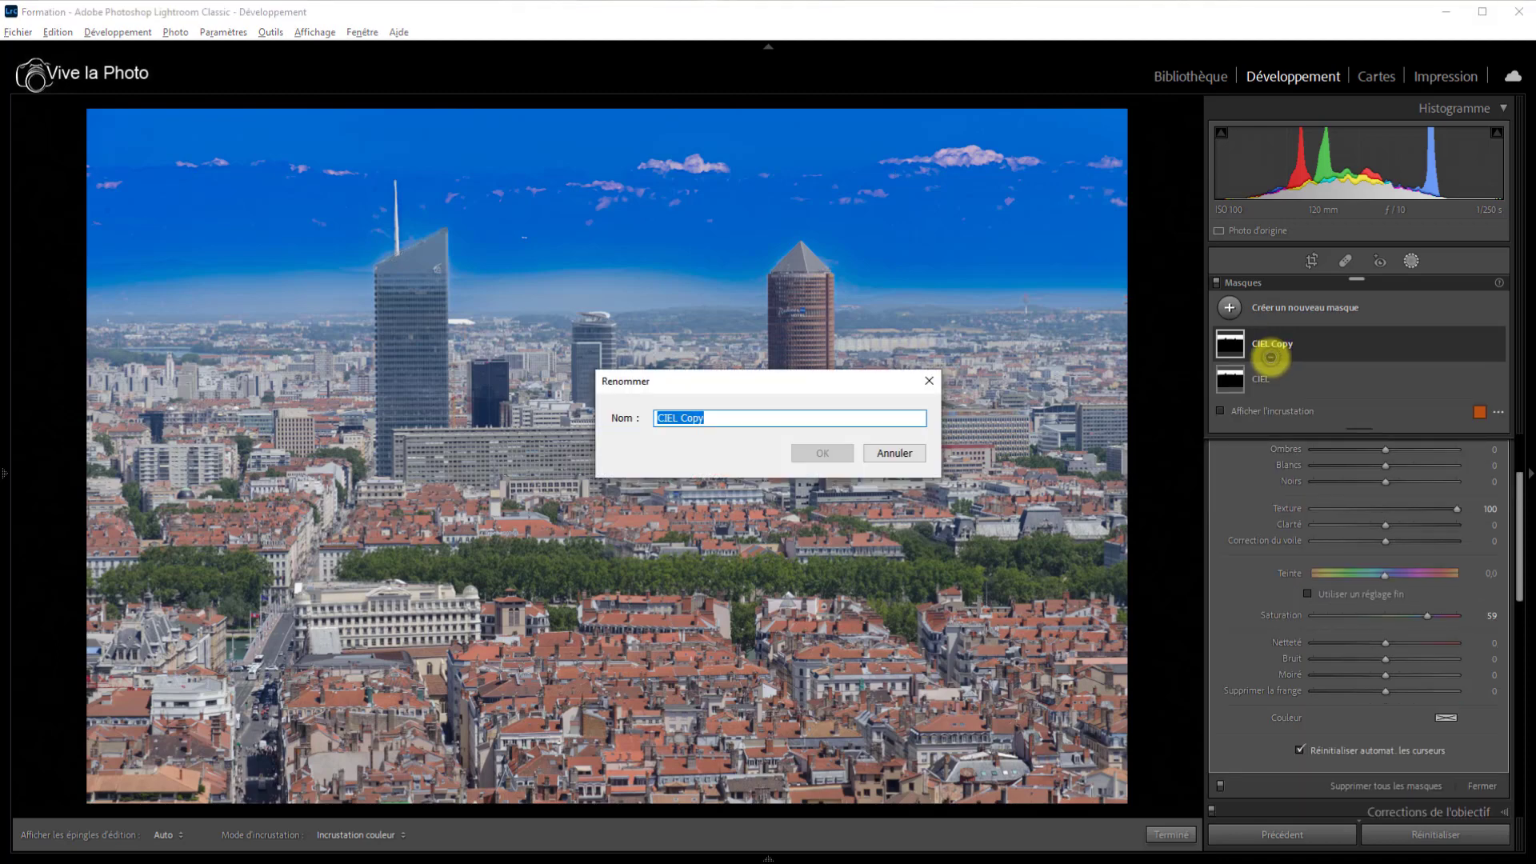
text(PRE)
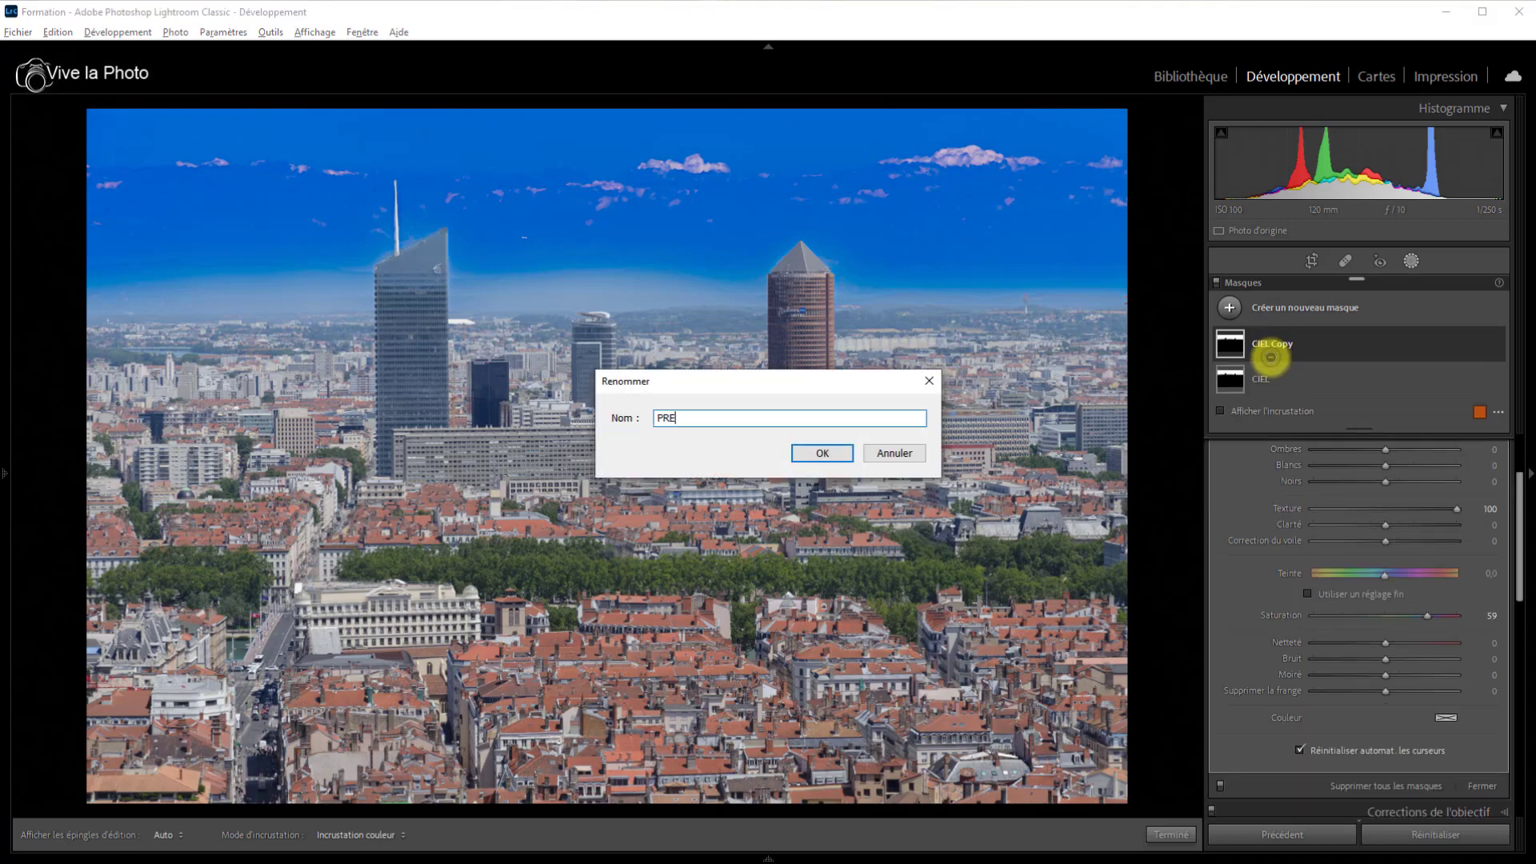
text(MIER PLAN)
key(Return)
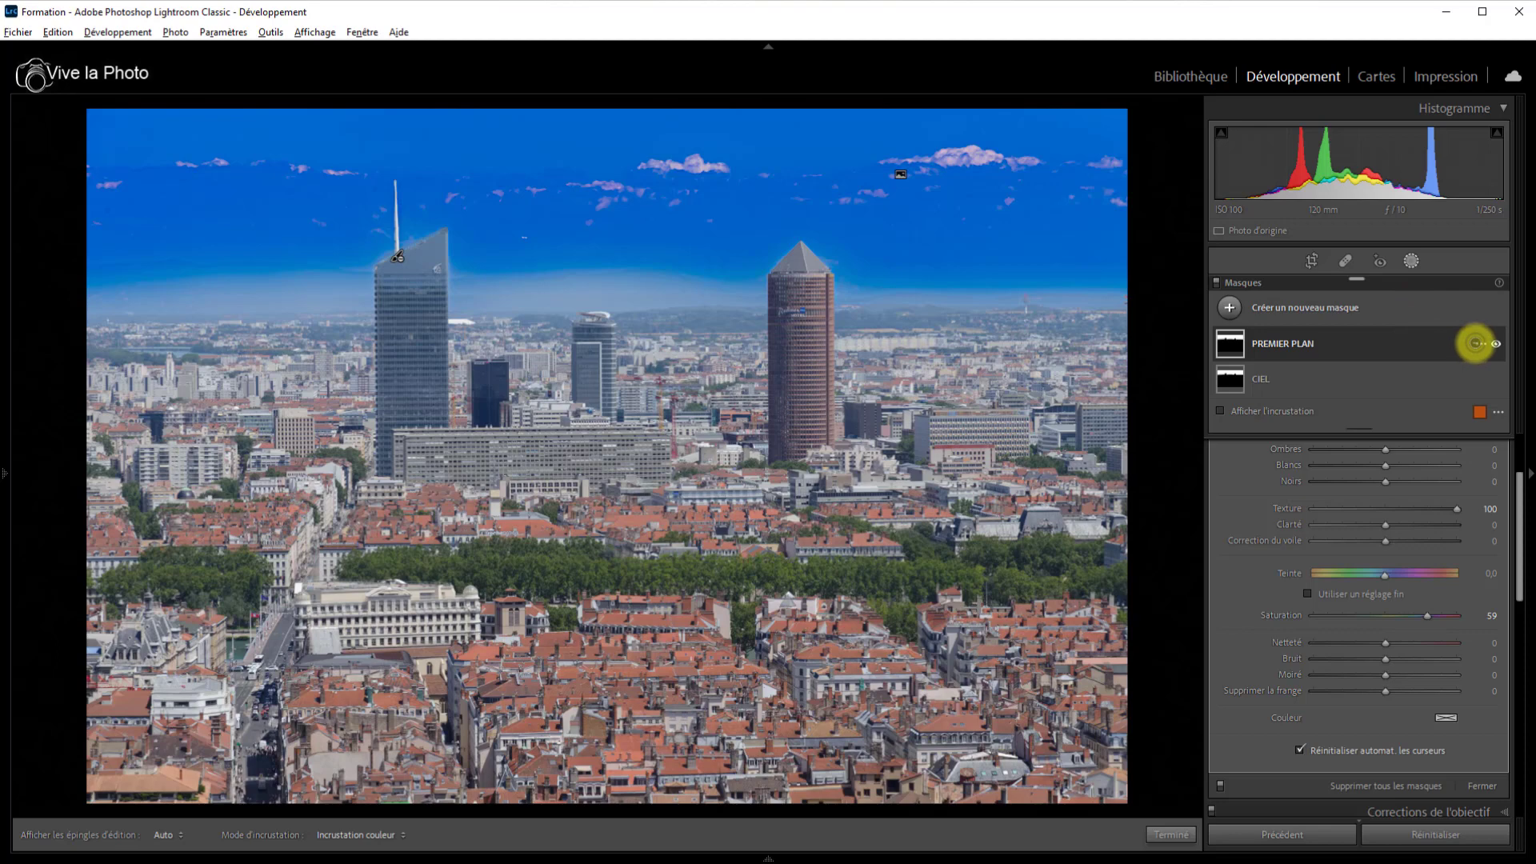
Step: Expand the PREMIER PLAN mask and invert its Ciel 1 component so the mask targets the city
click(1474, 343)
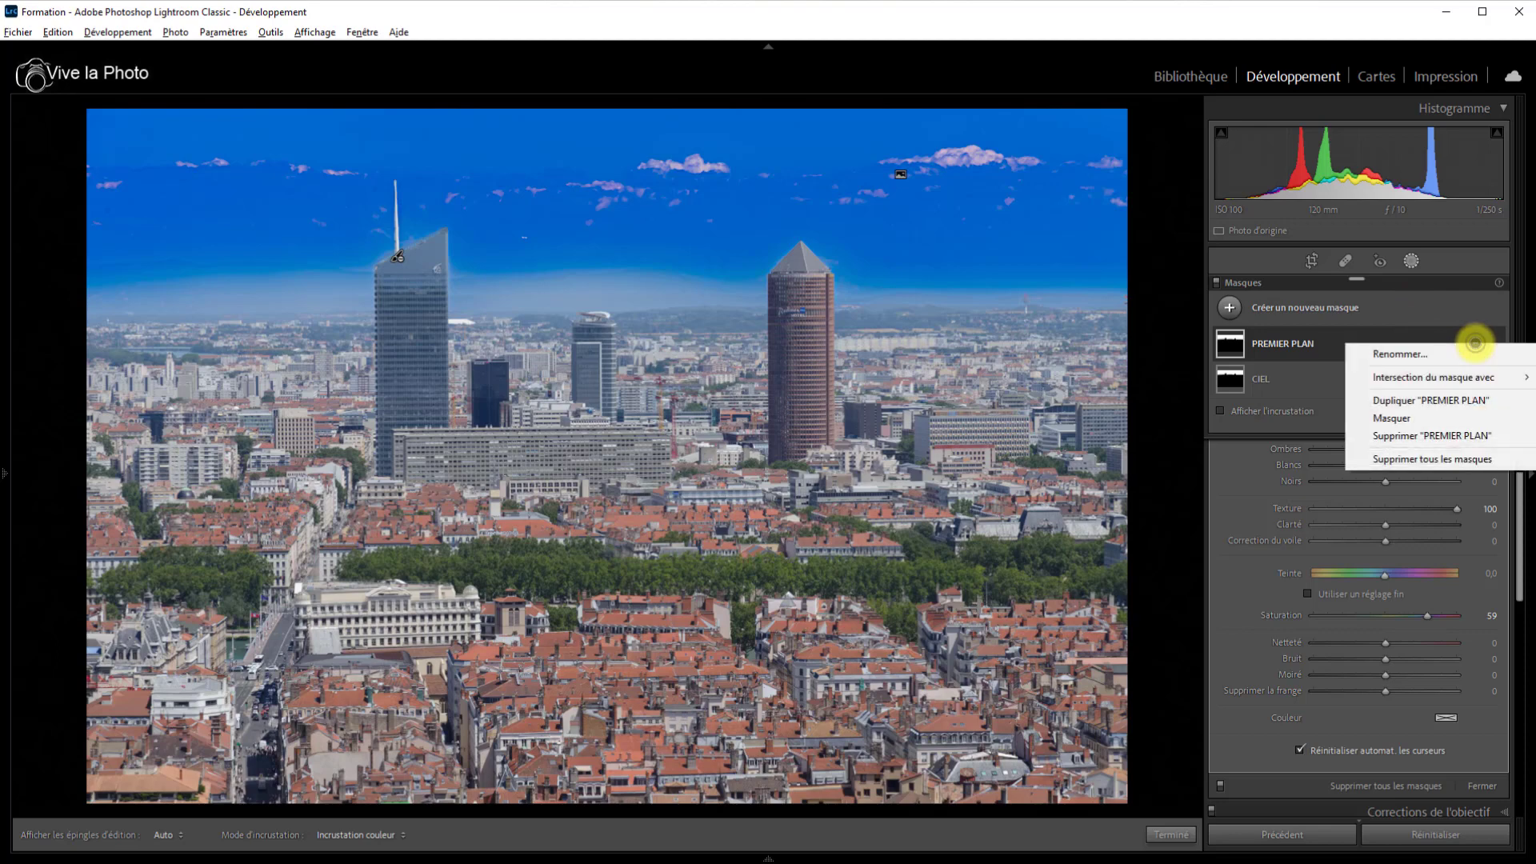
click(1318, 350)
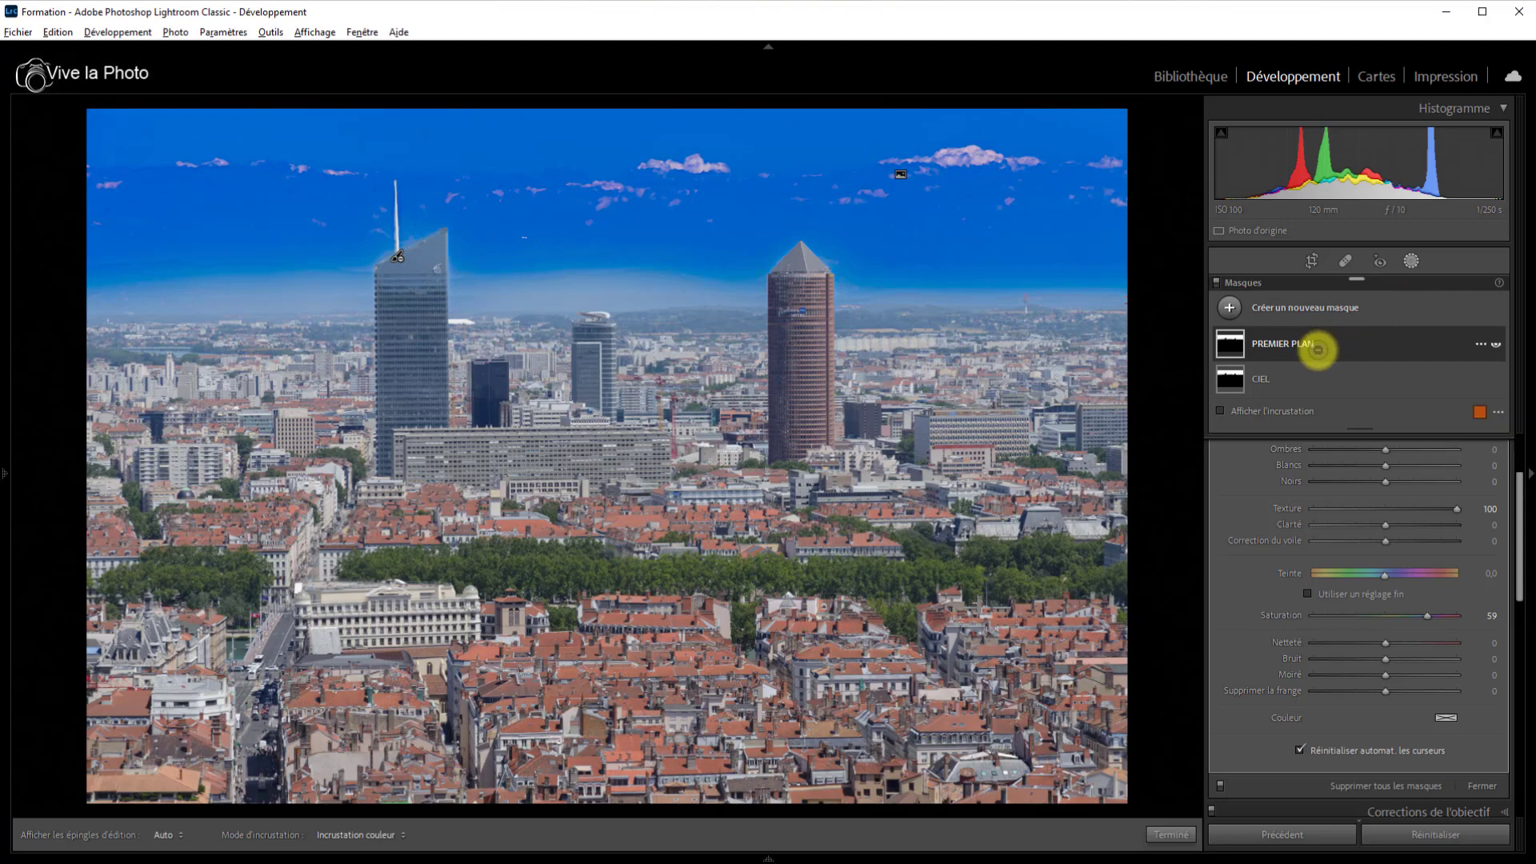
click(1318, 349)
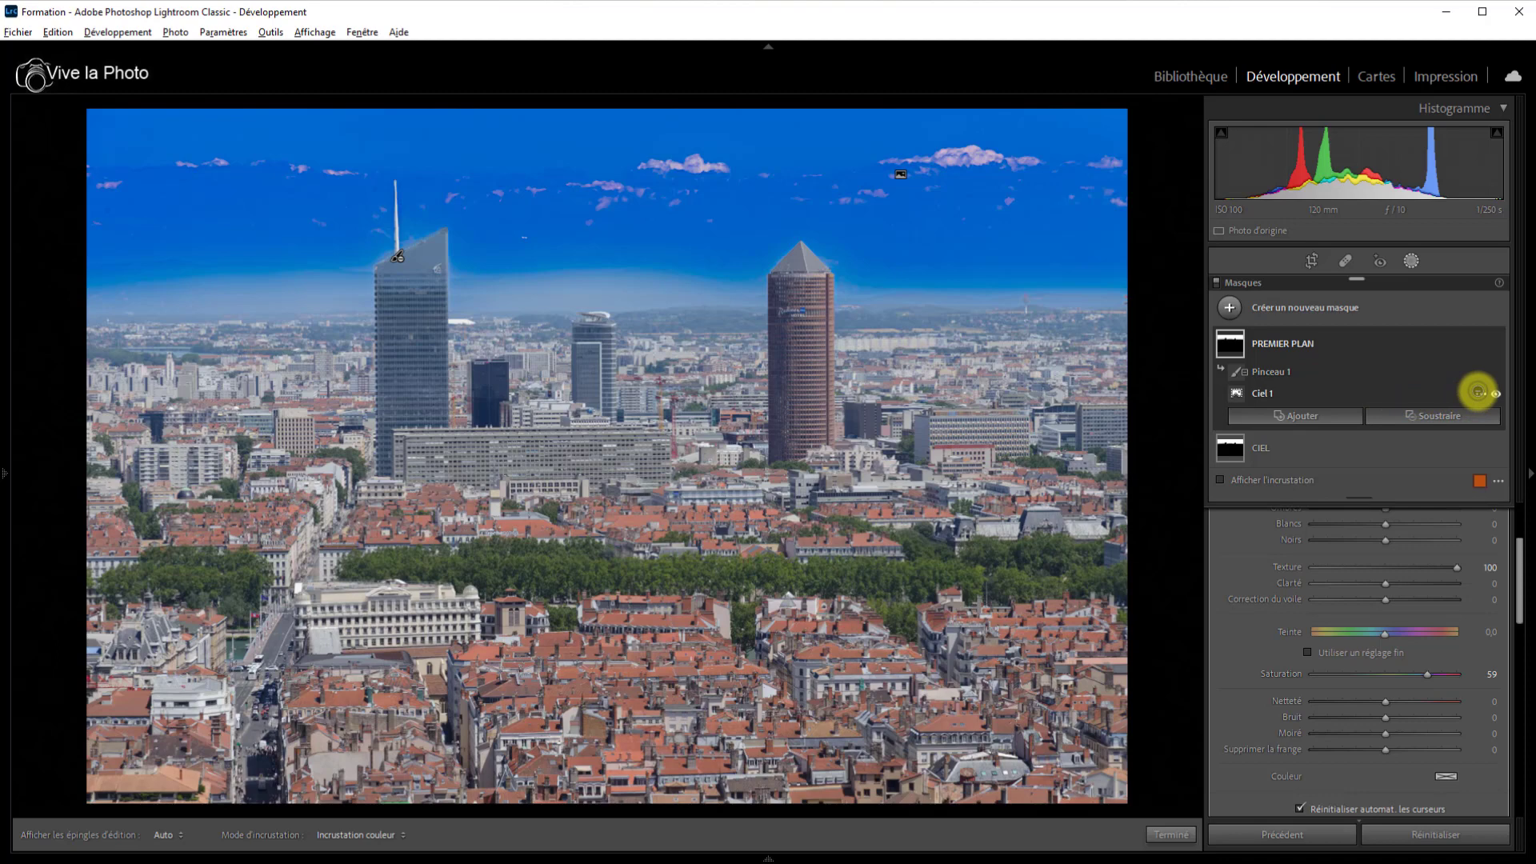
click(1477, 391)
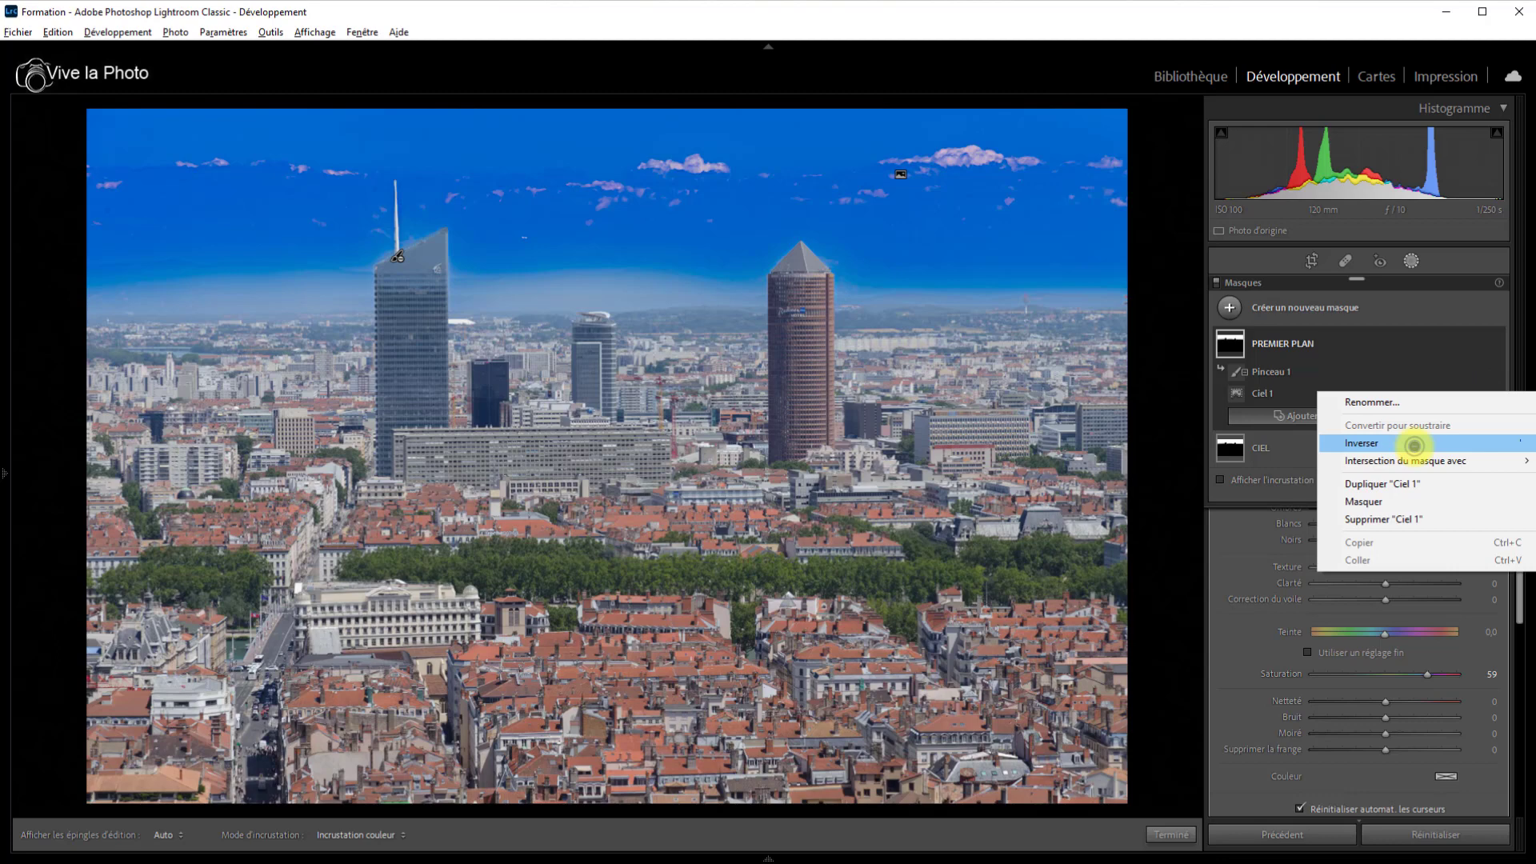
click(1413, 444)
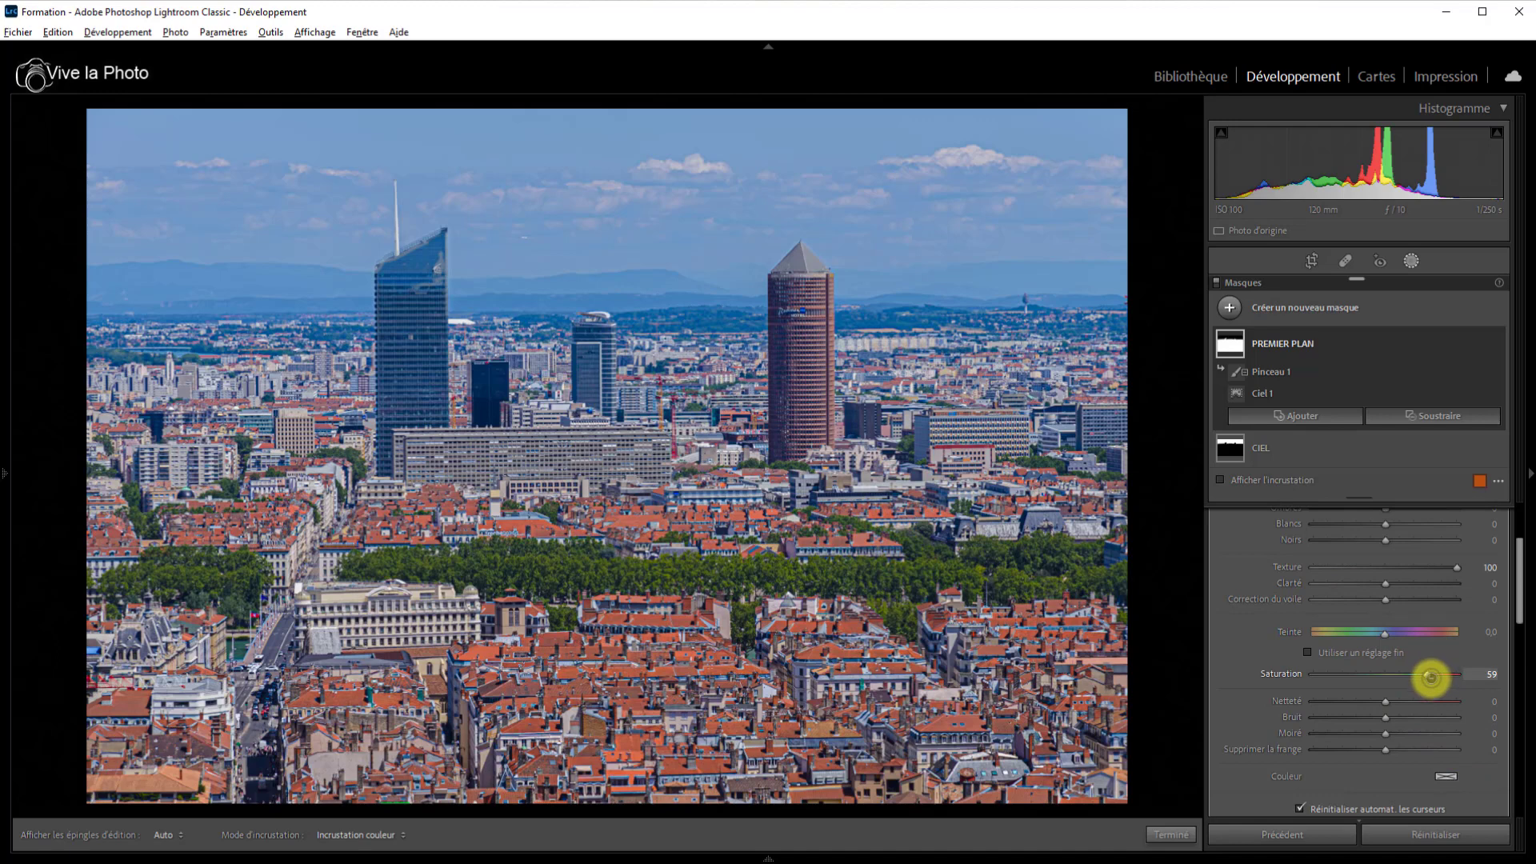
Step: Reset Saturation, Hautes lumières, Contraste and the white-balance Teinte to 0 on the PREMIER PLAN mask
double_click(1428, 675)
scroll(1483, 557, up, 2)
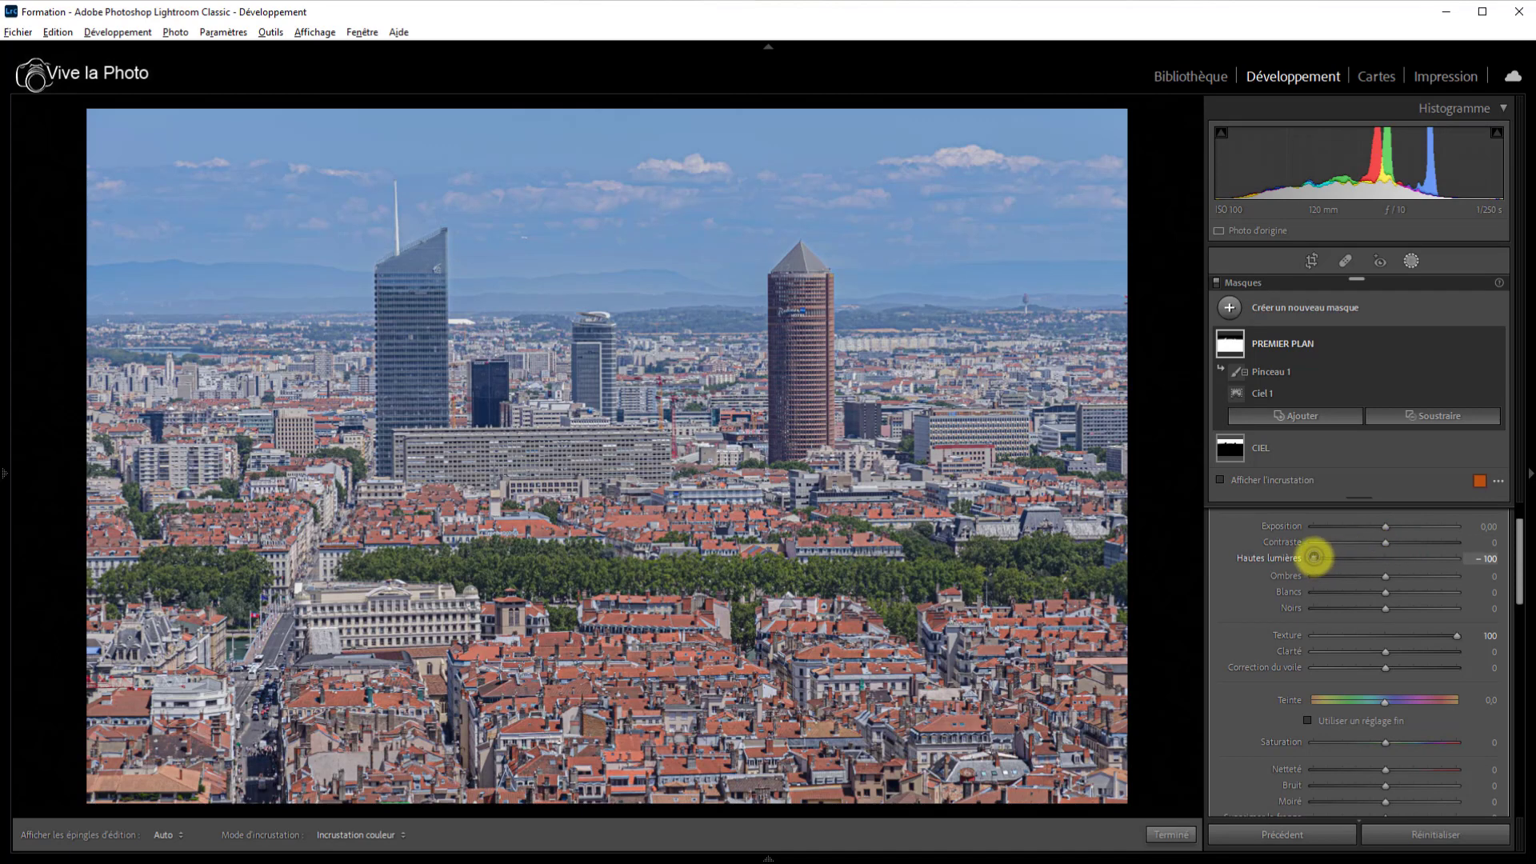
double_click(1314, 557)
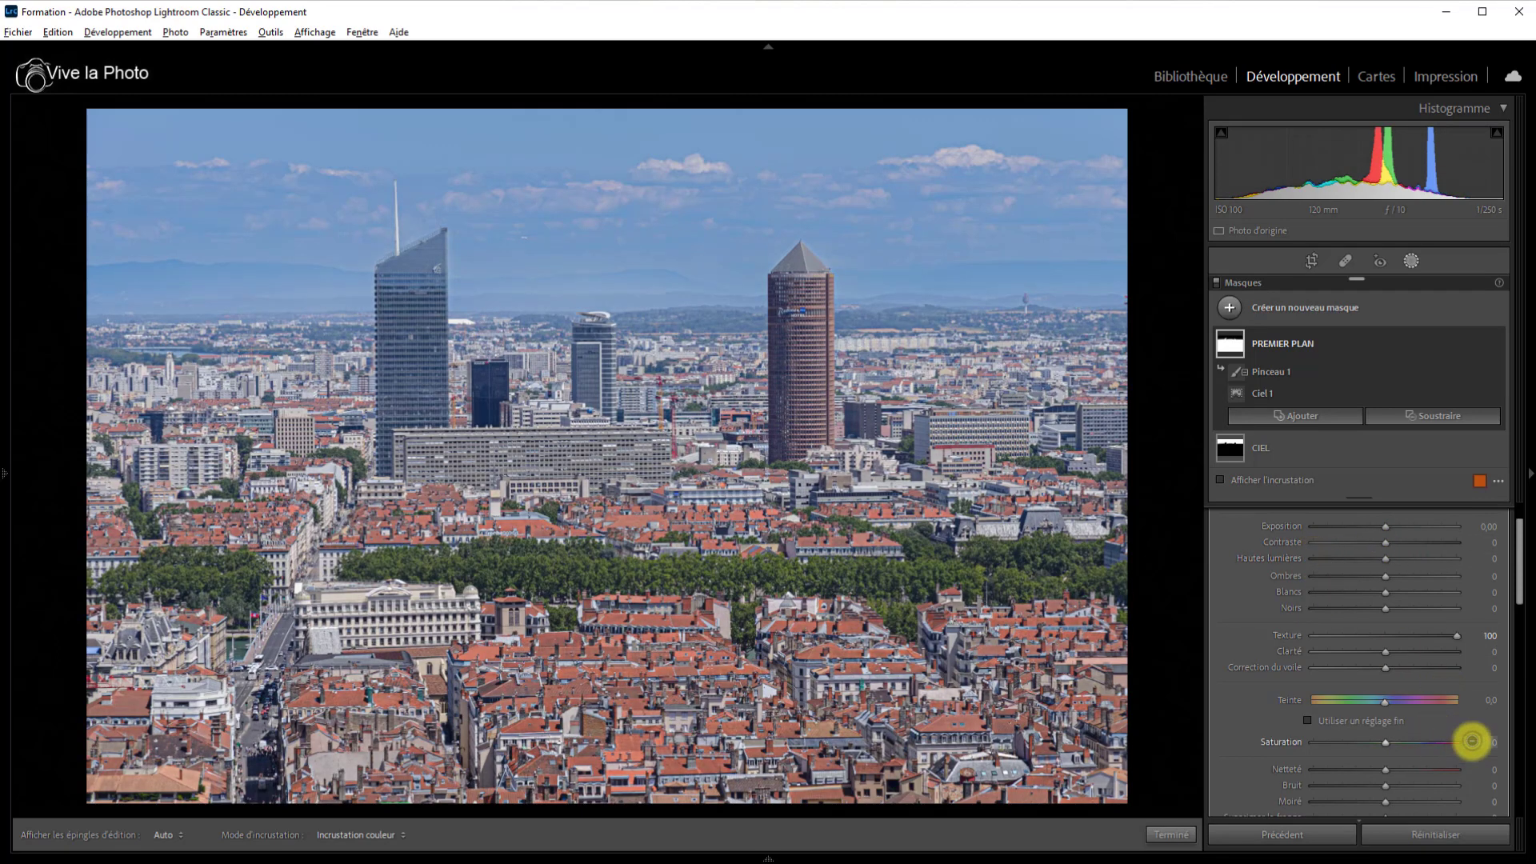
mouse_move(1518, 583)
mouse_down()
mouse_move(1523, 636)
mouse_move(1522, 562)
mouse_move(1495, 568)
mouse_up()
double_click(1393, 542)
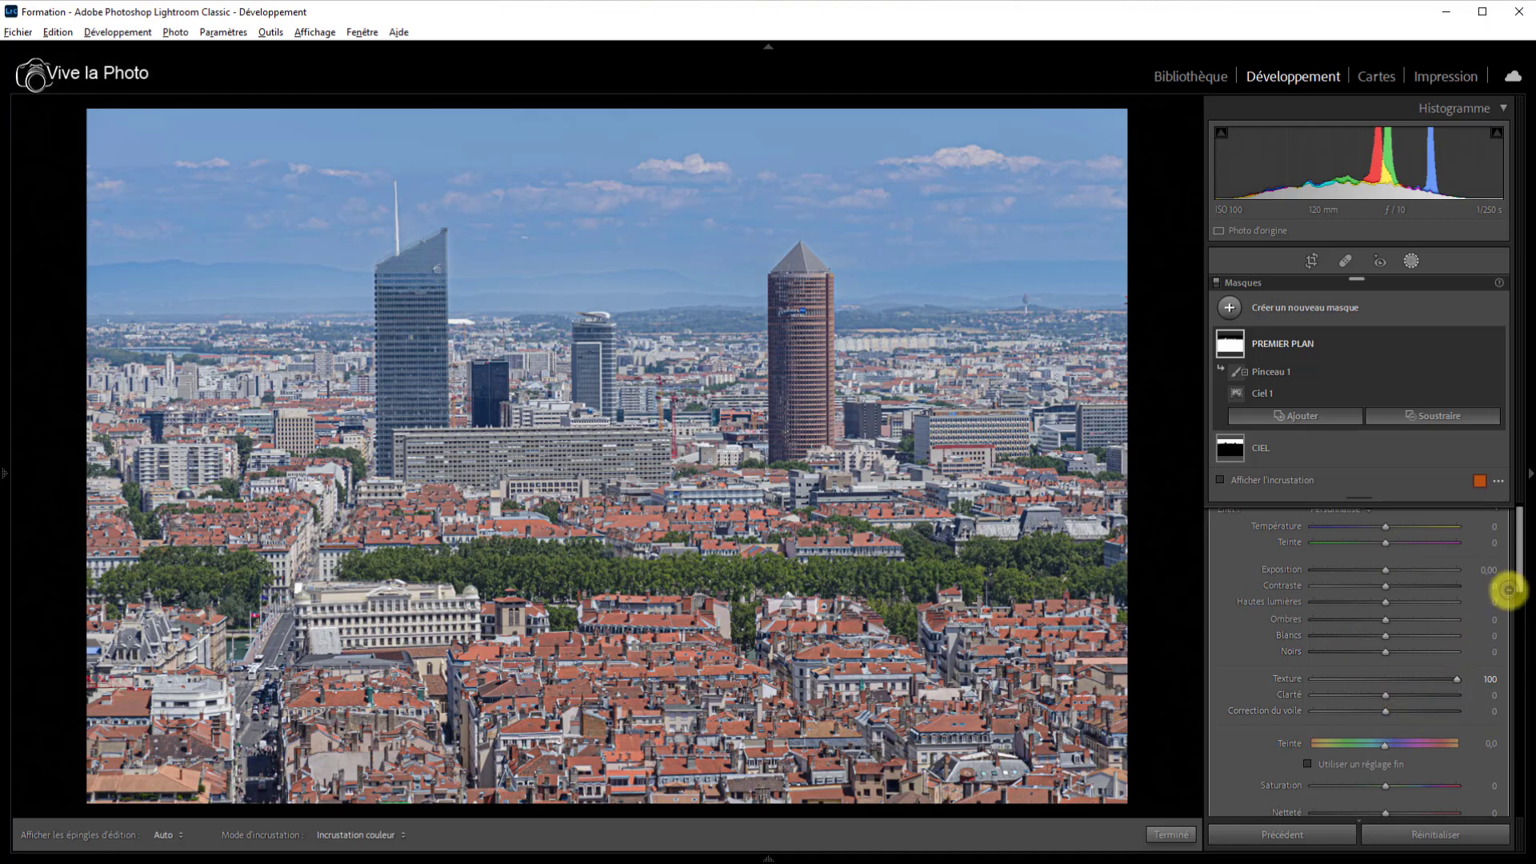
Step: Raise Netteté to 80 on the PREMIER PLAN mask
drag(1518, 562, 1503, 605)
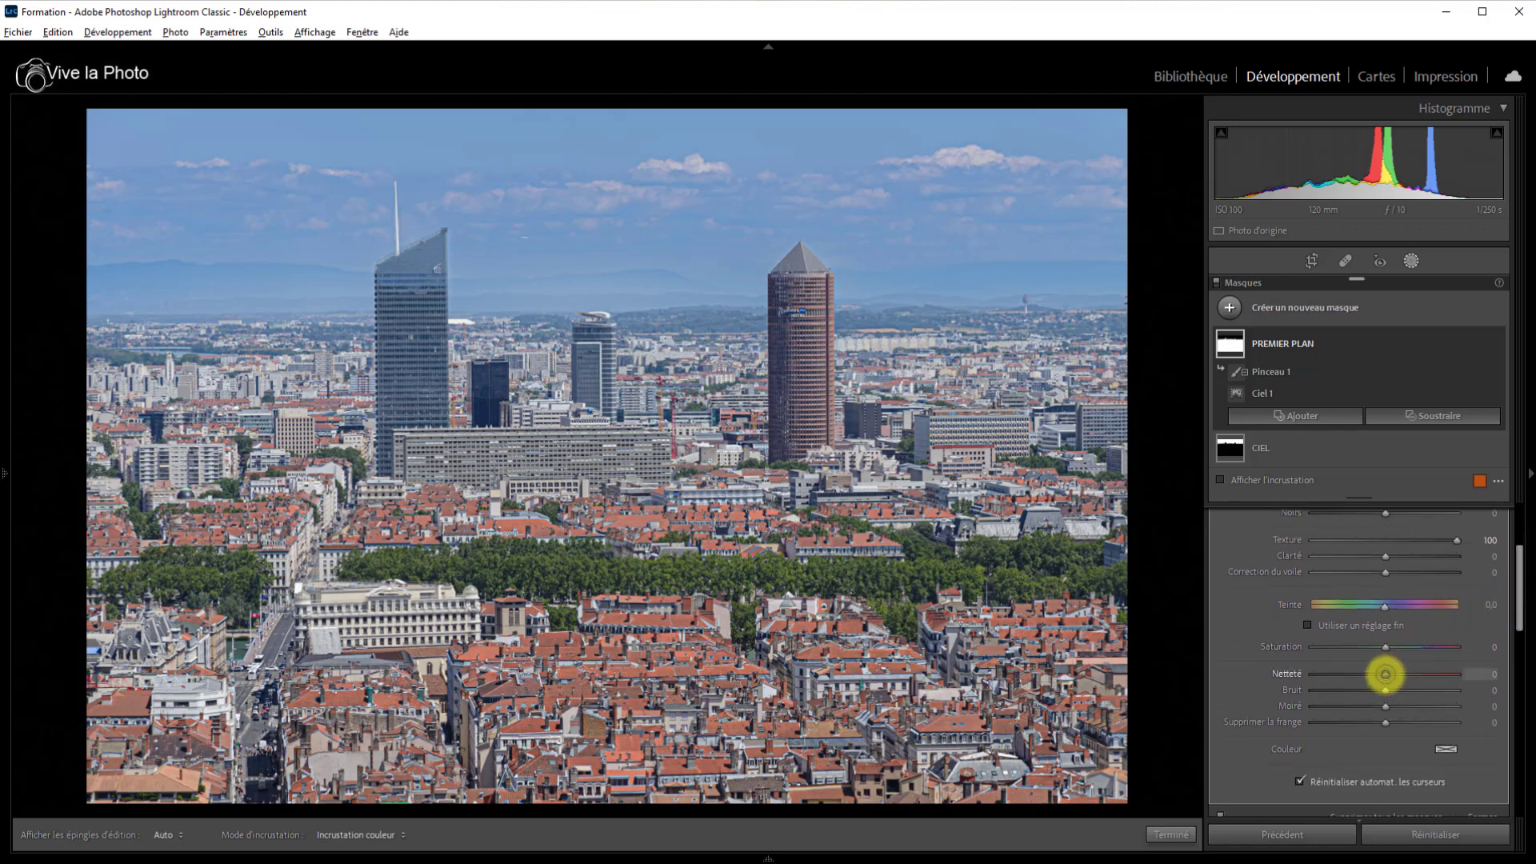
drag(1384, 674, 1449, 677)
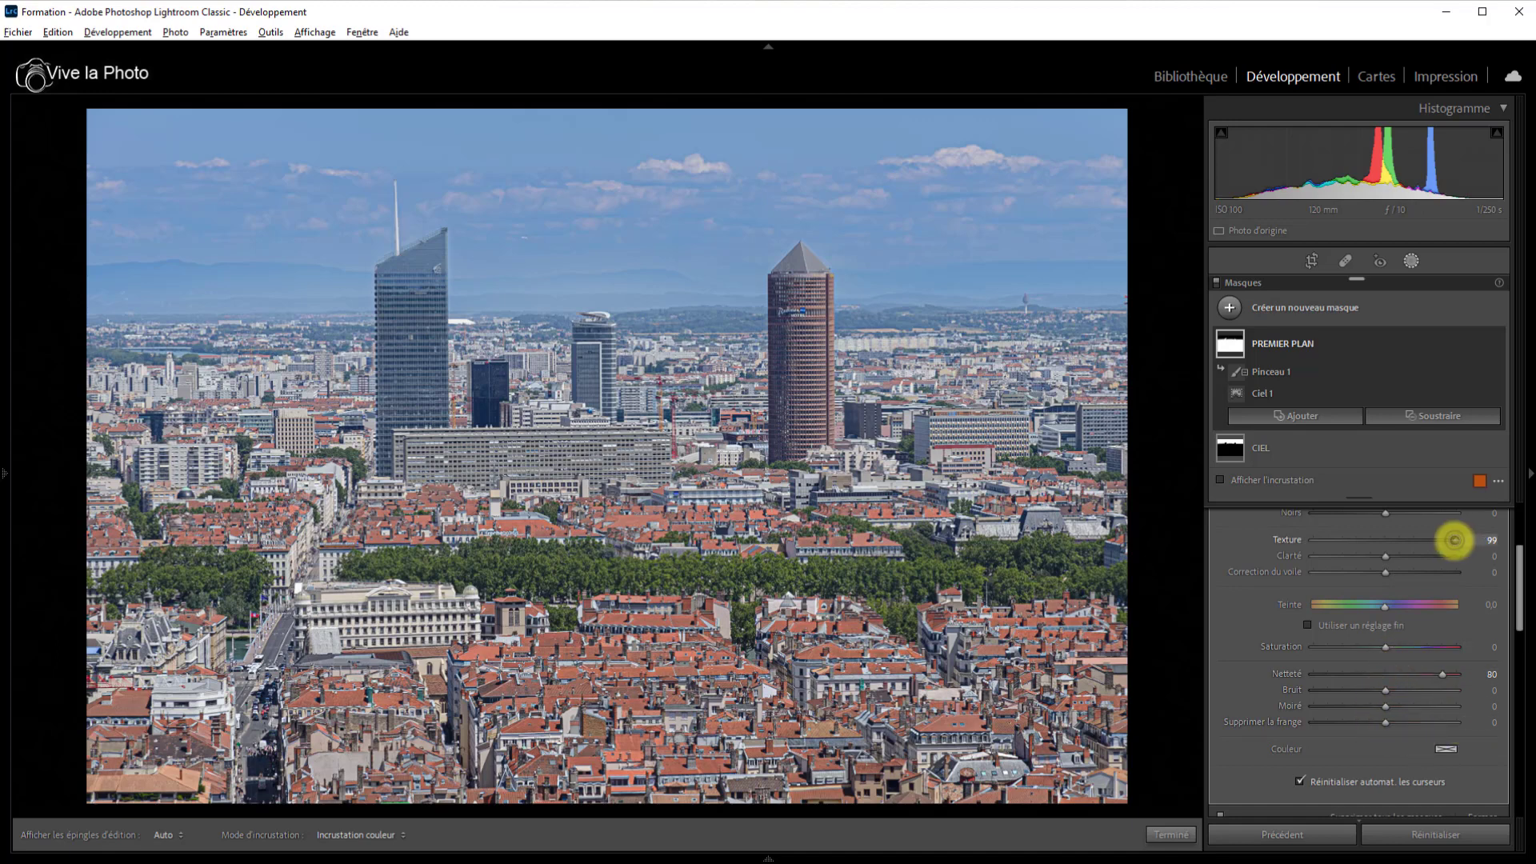
Step: Set Texture to 52 and Hautes lumières to −100 on the PREMIER PLAN mask
drag(1454, 540, 1418, 560)
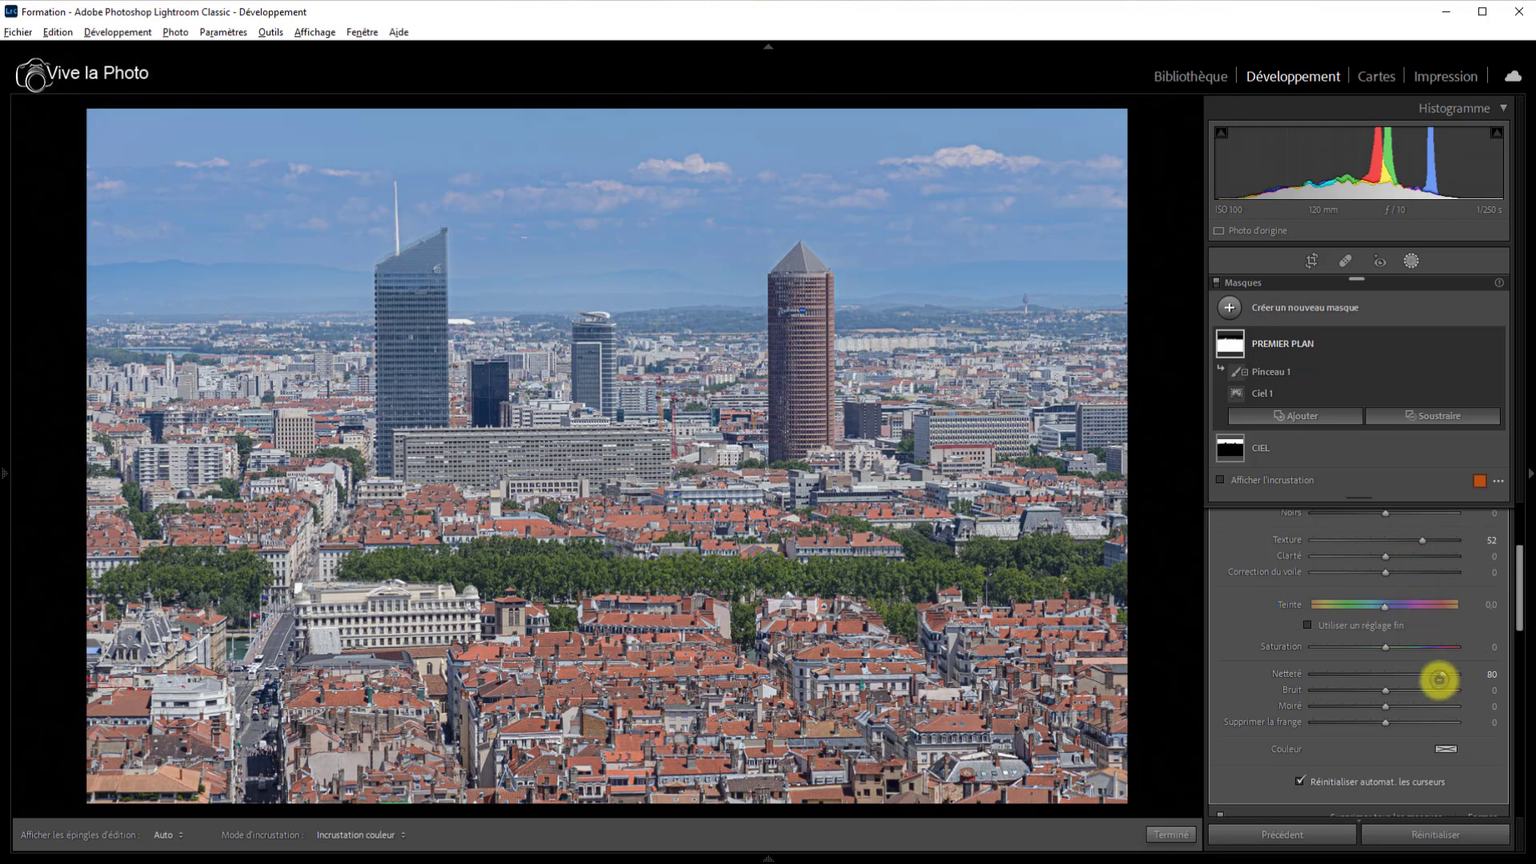
scroll(1378, 621, down, 2)
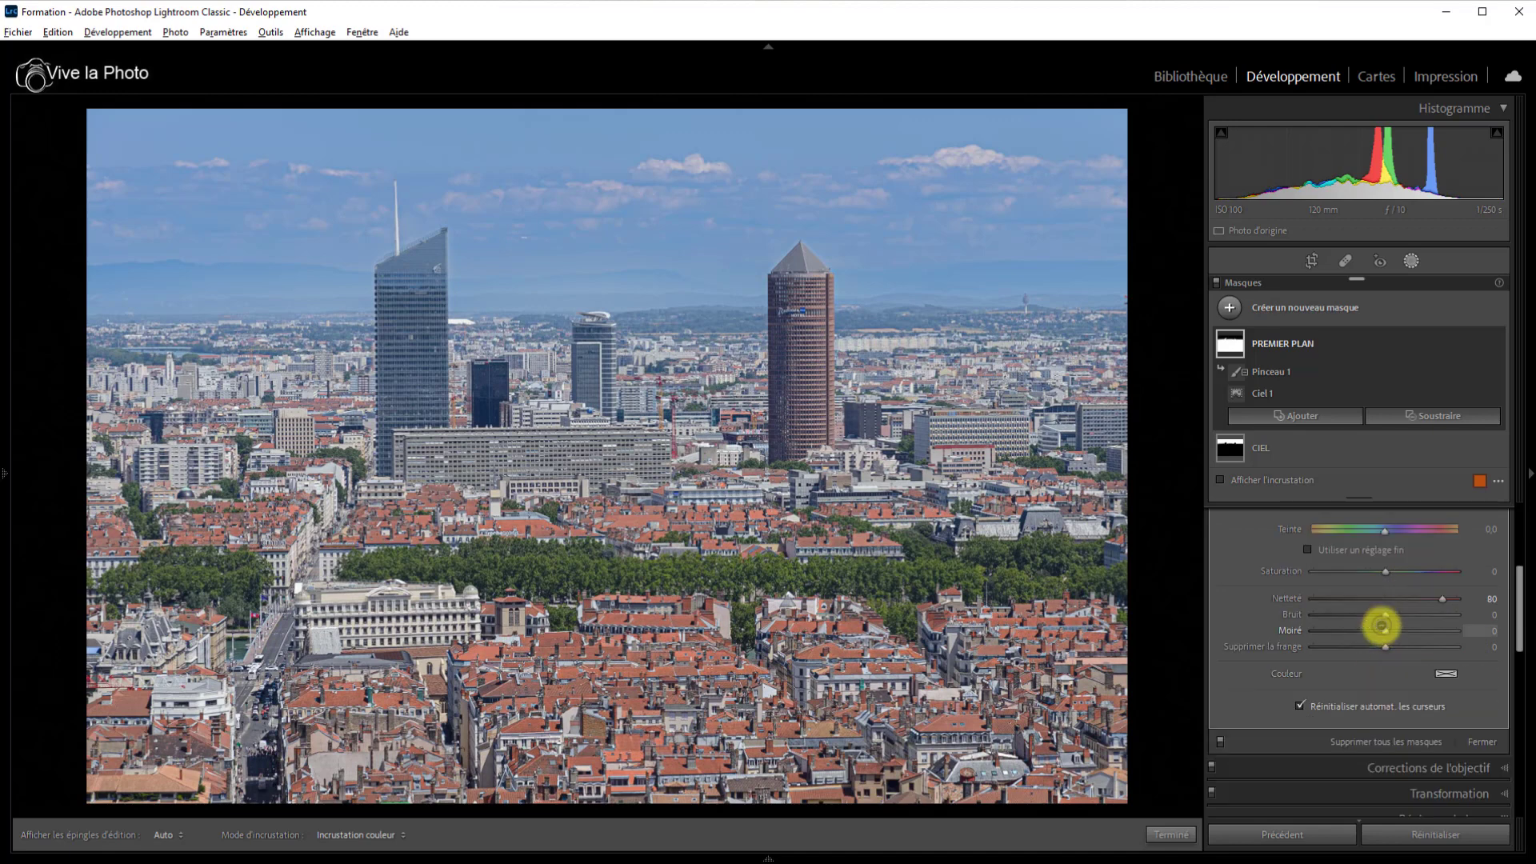
scroll(1382, 626, up, 4)
scroll(1366, 613, up, 2)
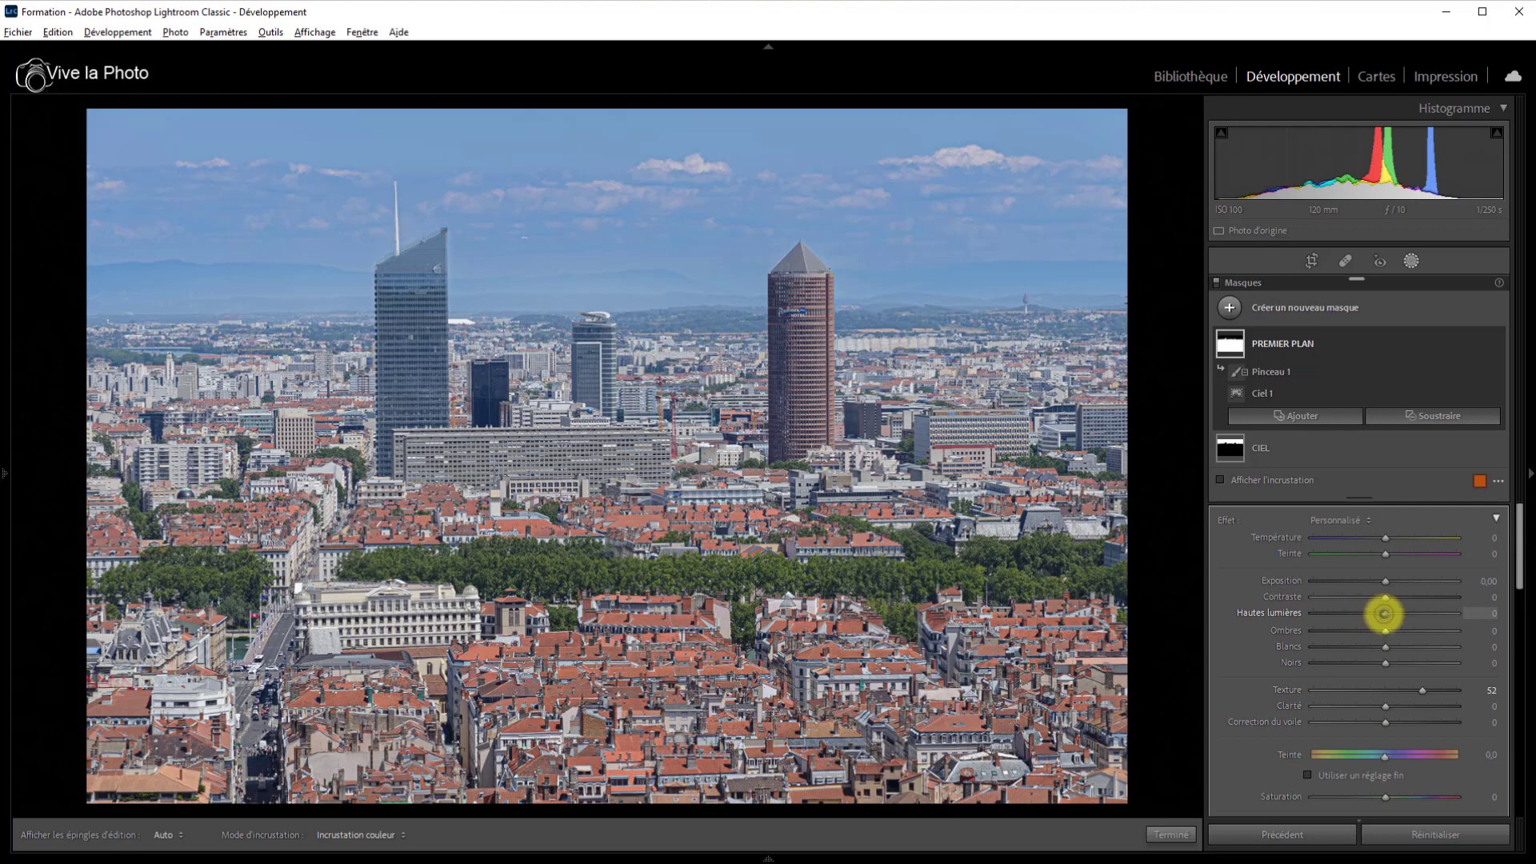
drag(1383, 612, 1312, 610)
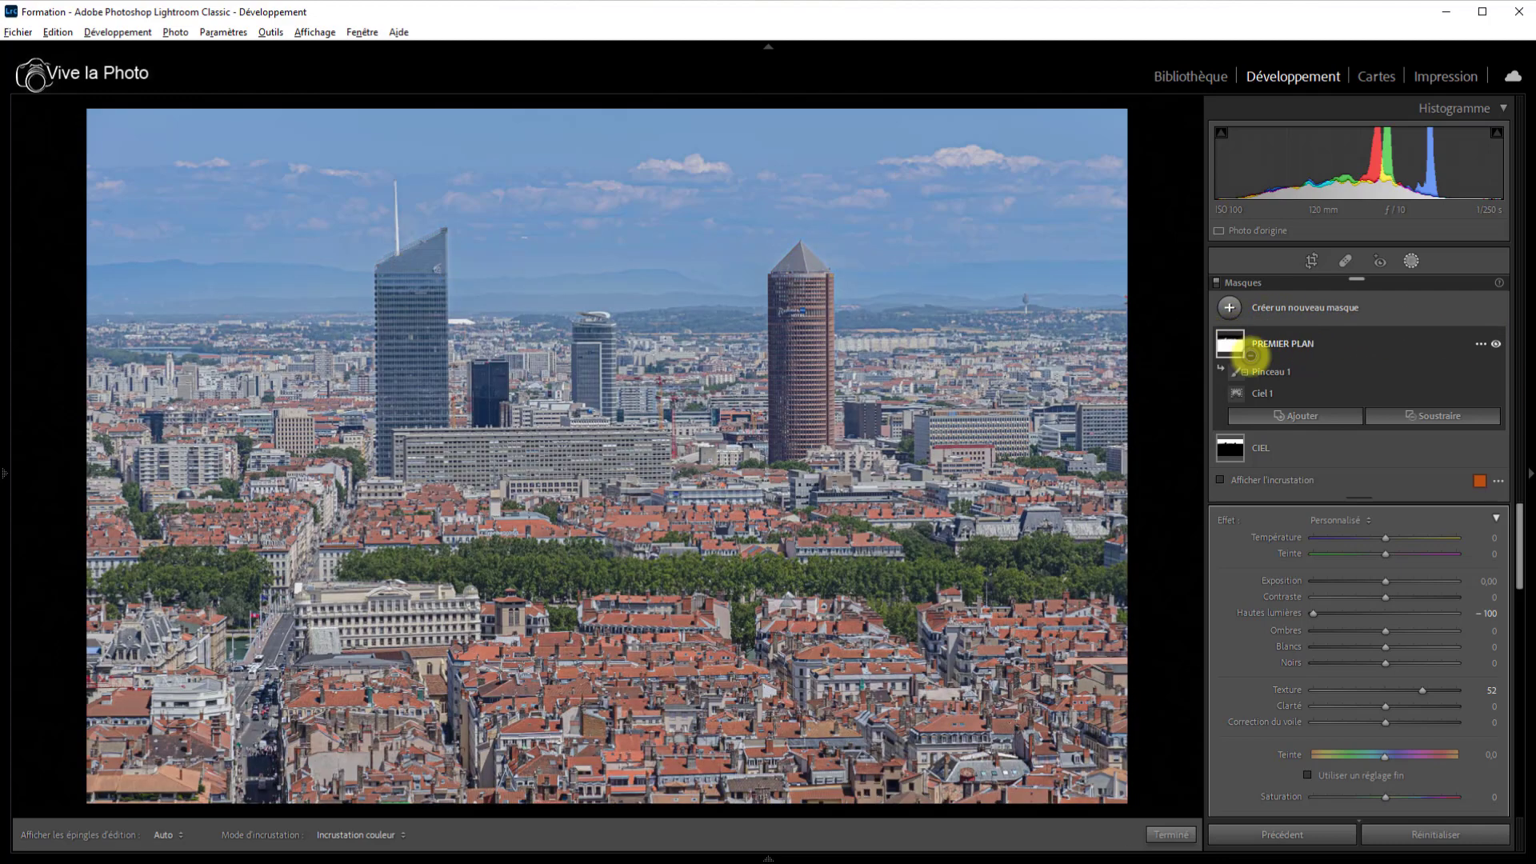
Step: Compare the photo with the PREMIER PLAN mask off and on, and raise the mask's Saturation to 41
mouse_move(1223, 344)
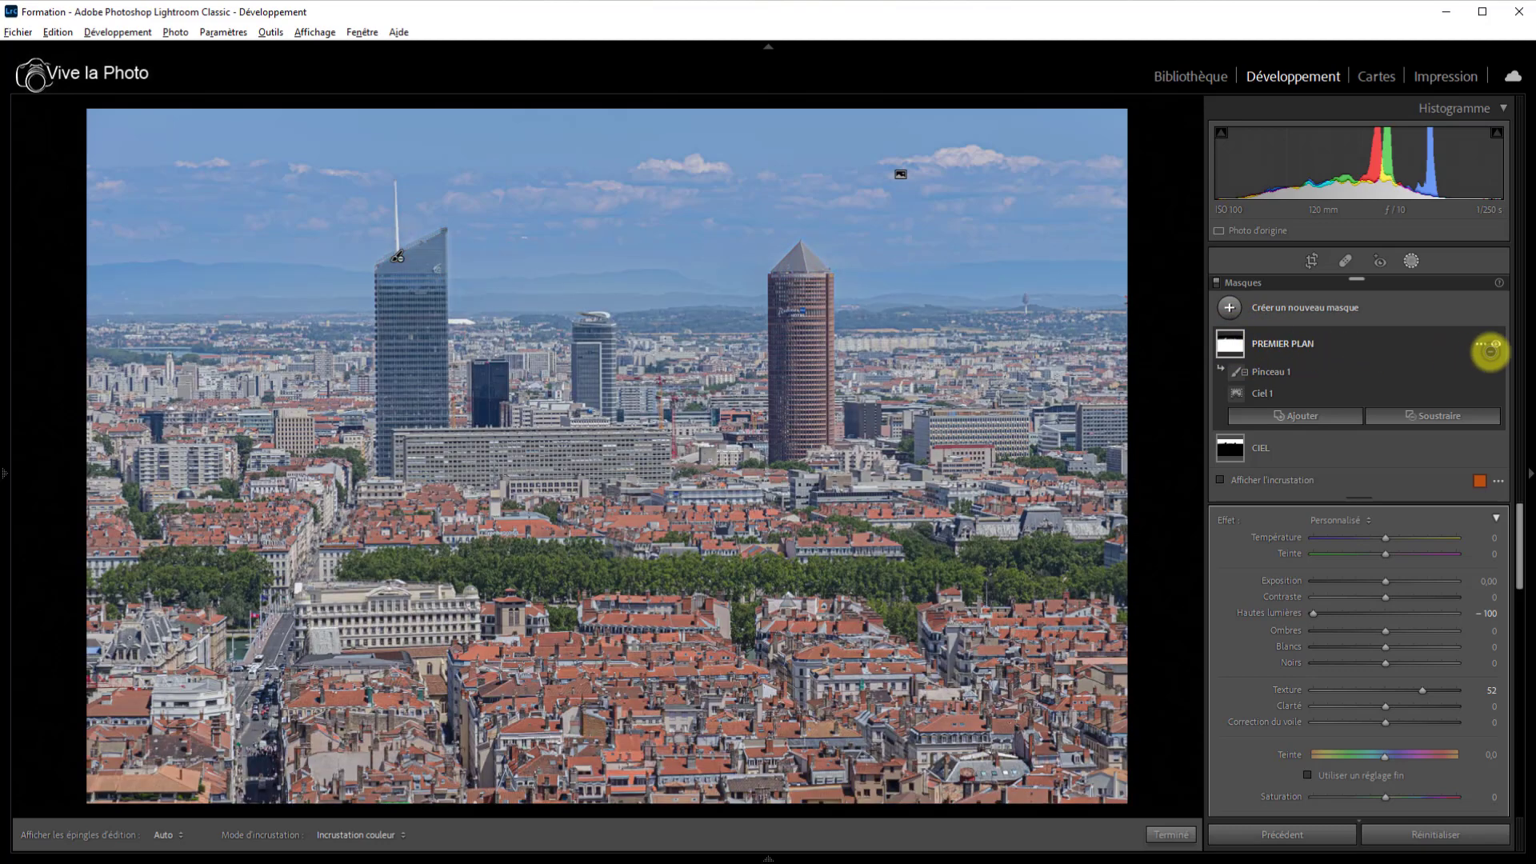
click(1496, 344)
click(1496, 343)
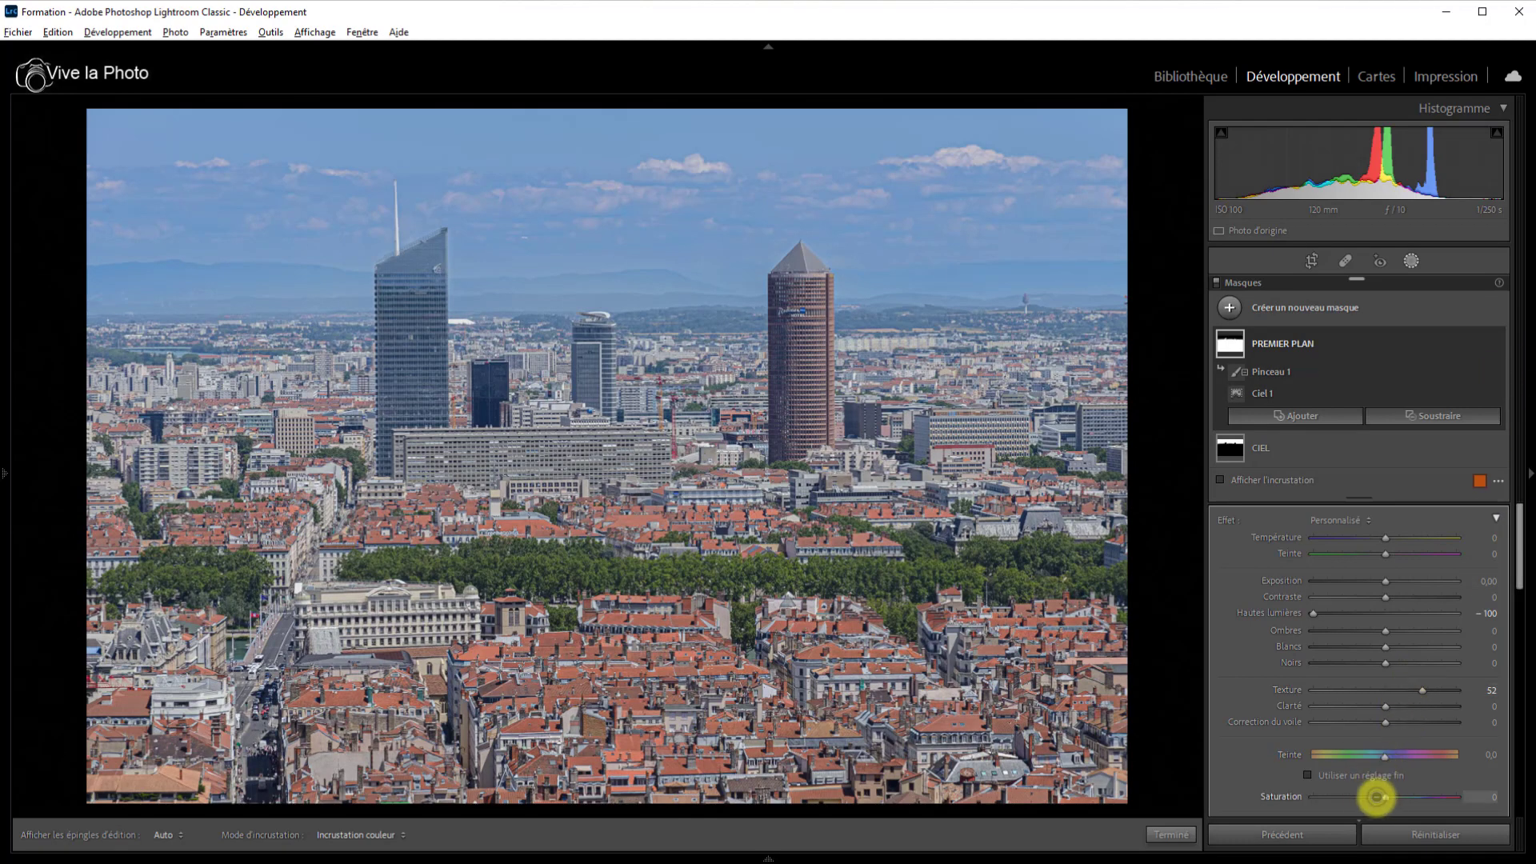
drag(1384, 796, 1410, 797)
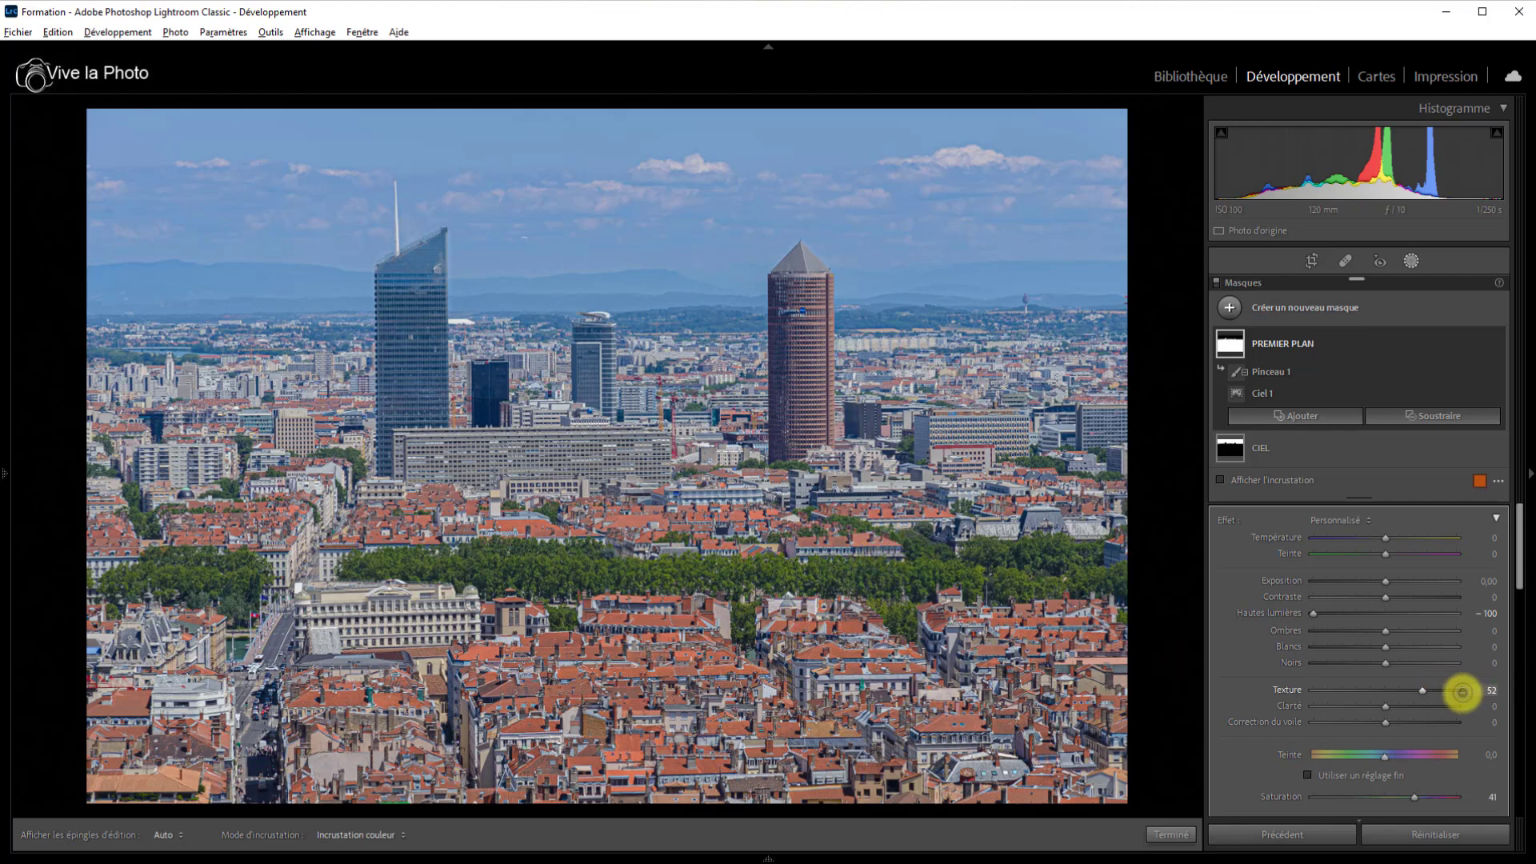
mouse_move(1385, 722)
mouse_down()
mouse_move(1416, 723)
mouse_move(1399, 722)
mouse_up()
double_click(1399, 722)
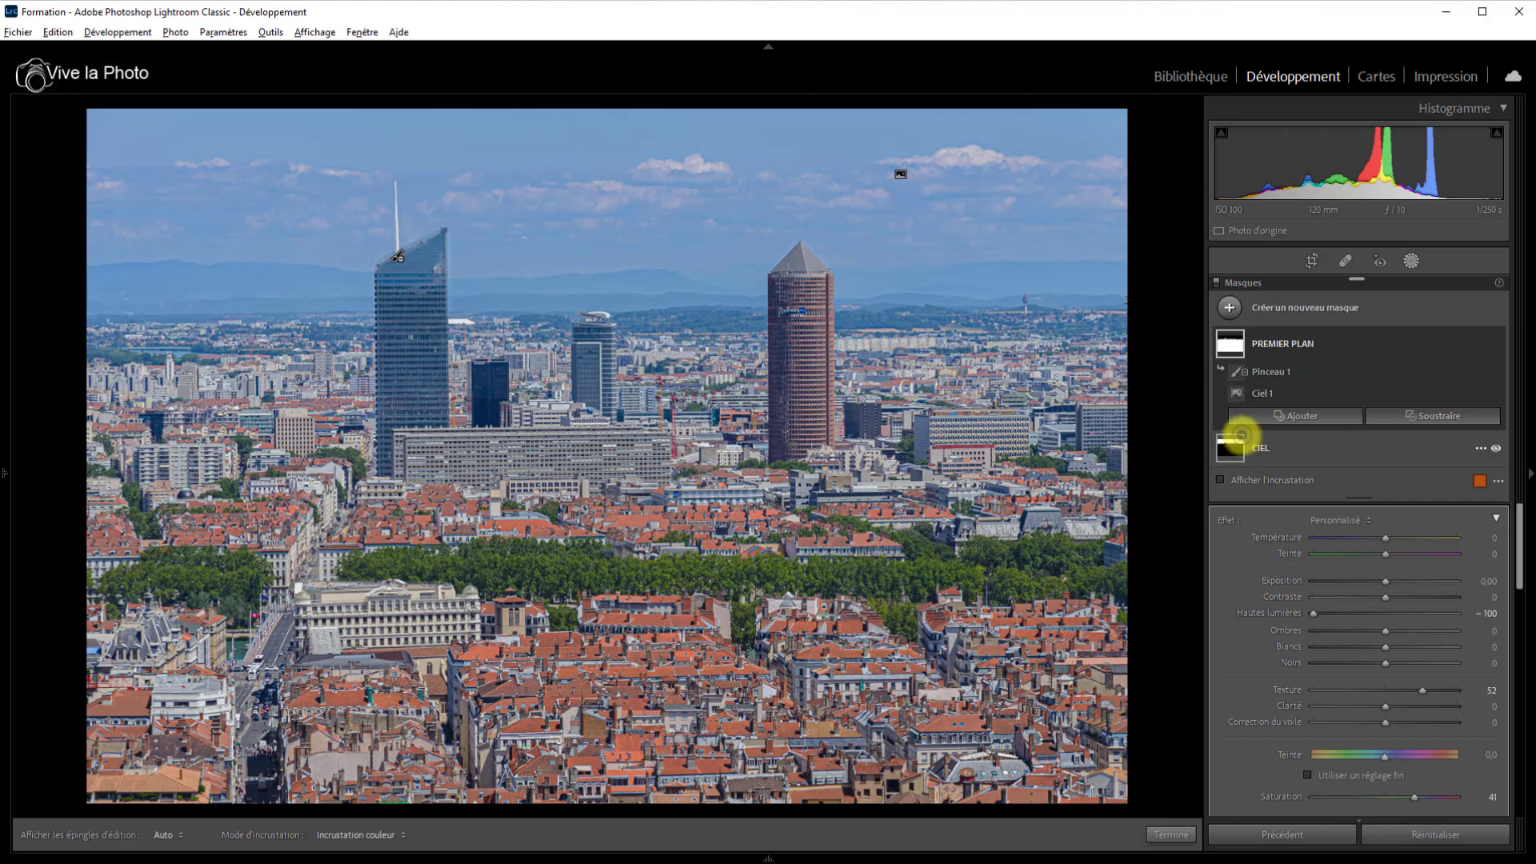
Step: Set Correction du voile to 20 on the CIEL mask and reselect the PREMIER PLAN mask
click(1235, 448)
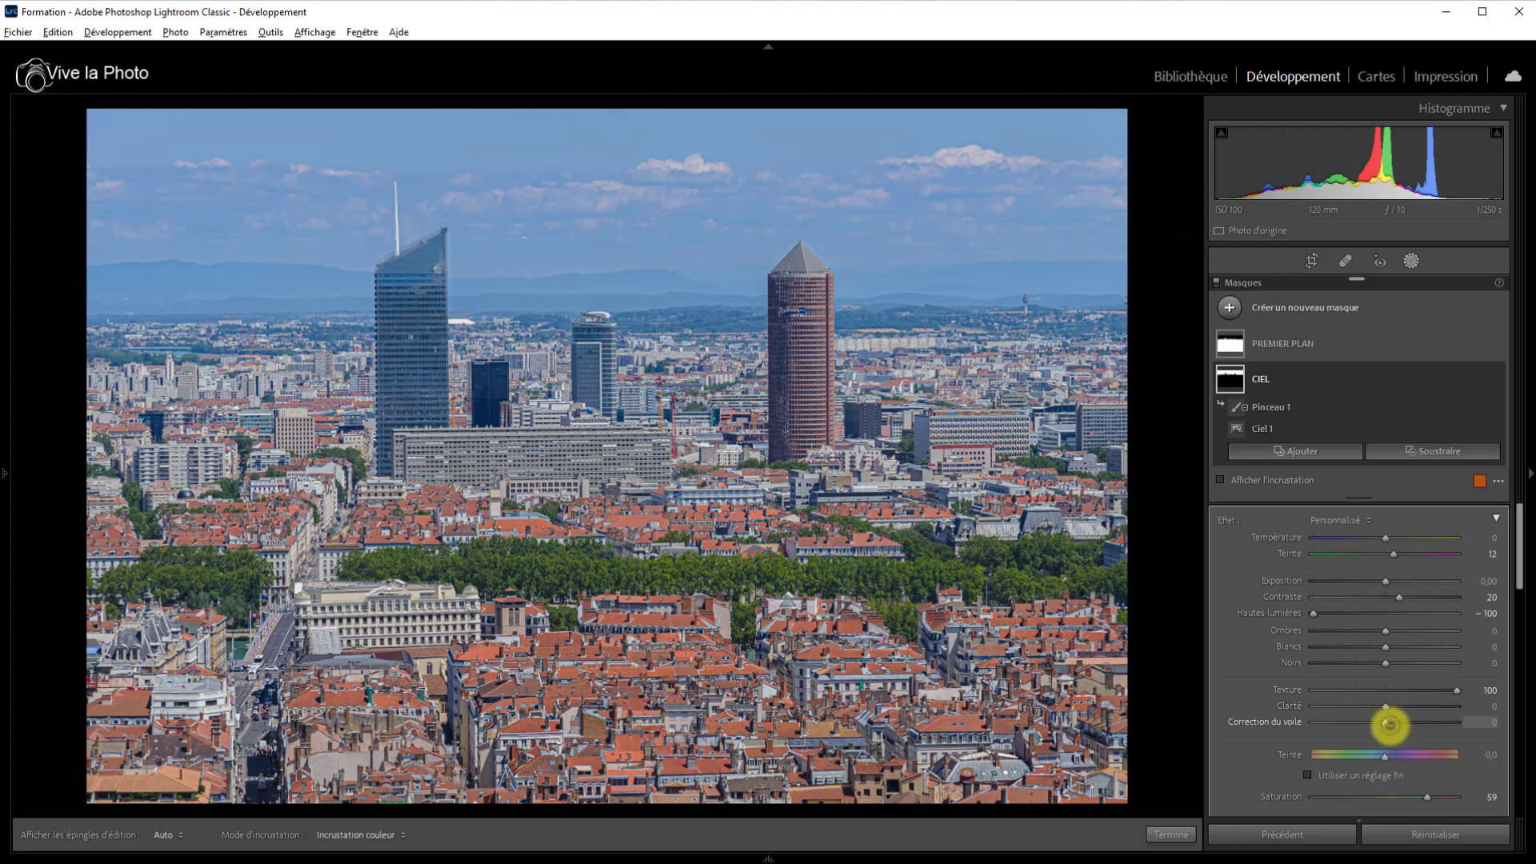
drag(1387, 722, 1400, 723)
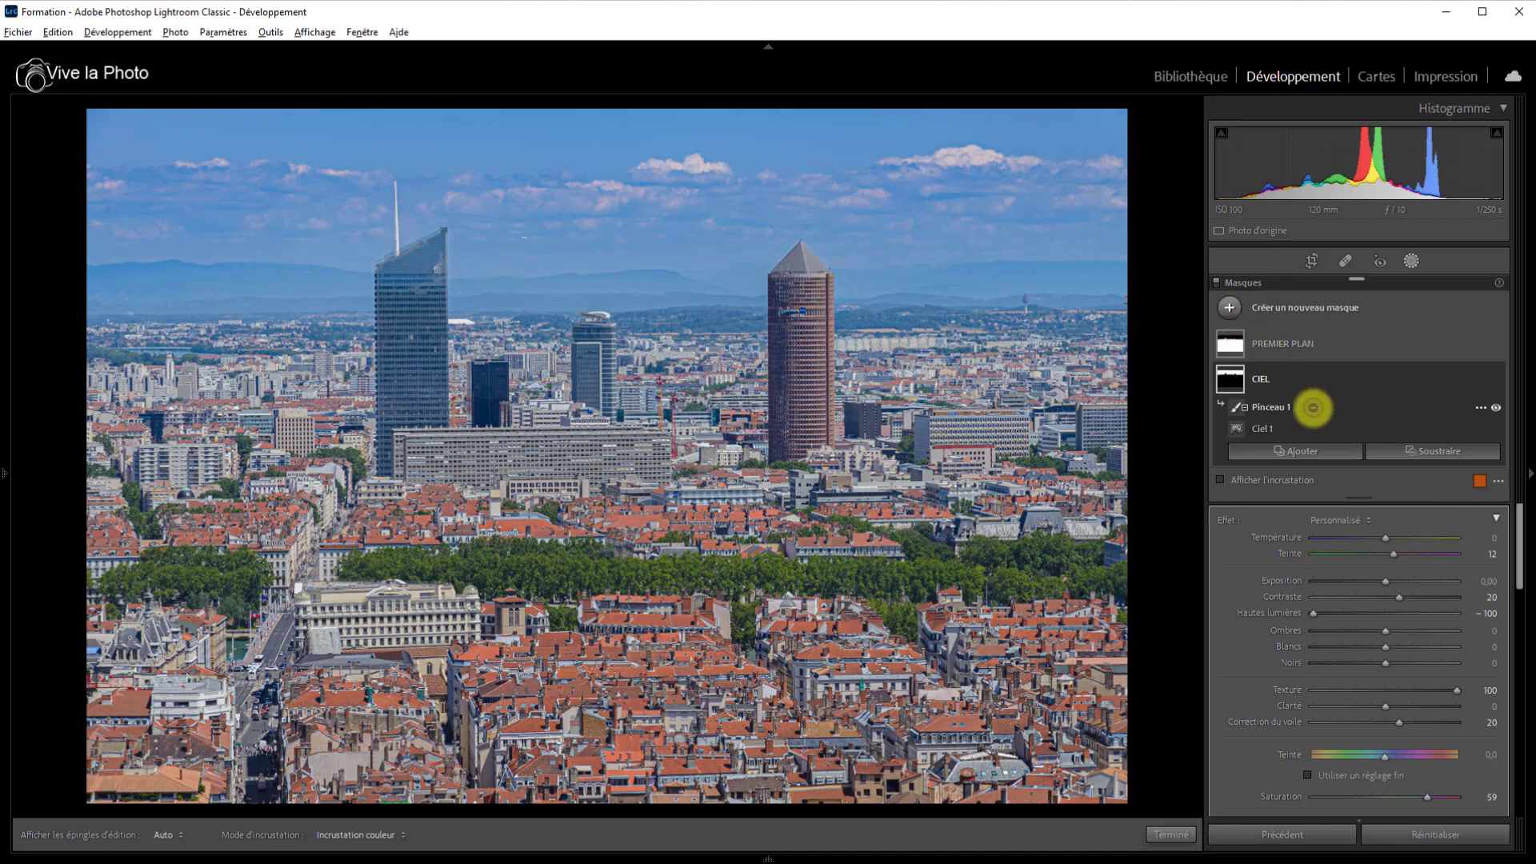
click(1281, 337)
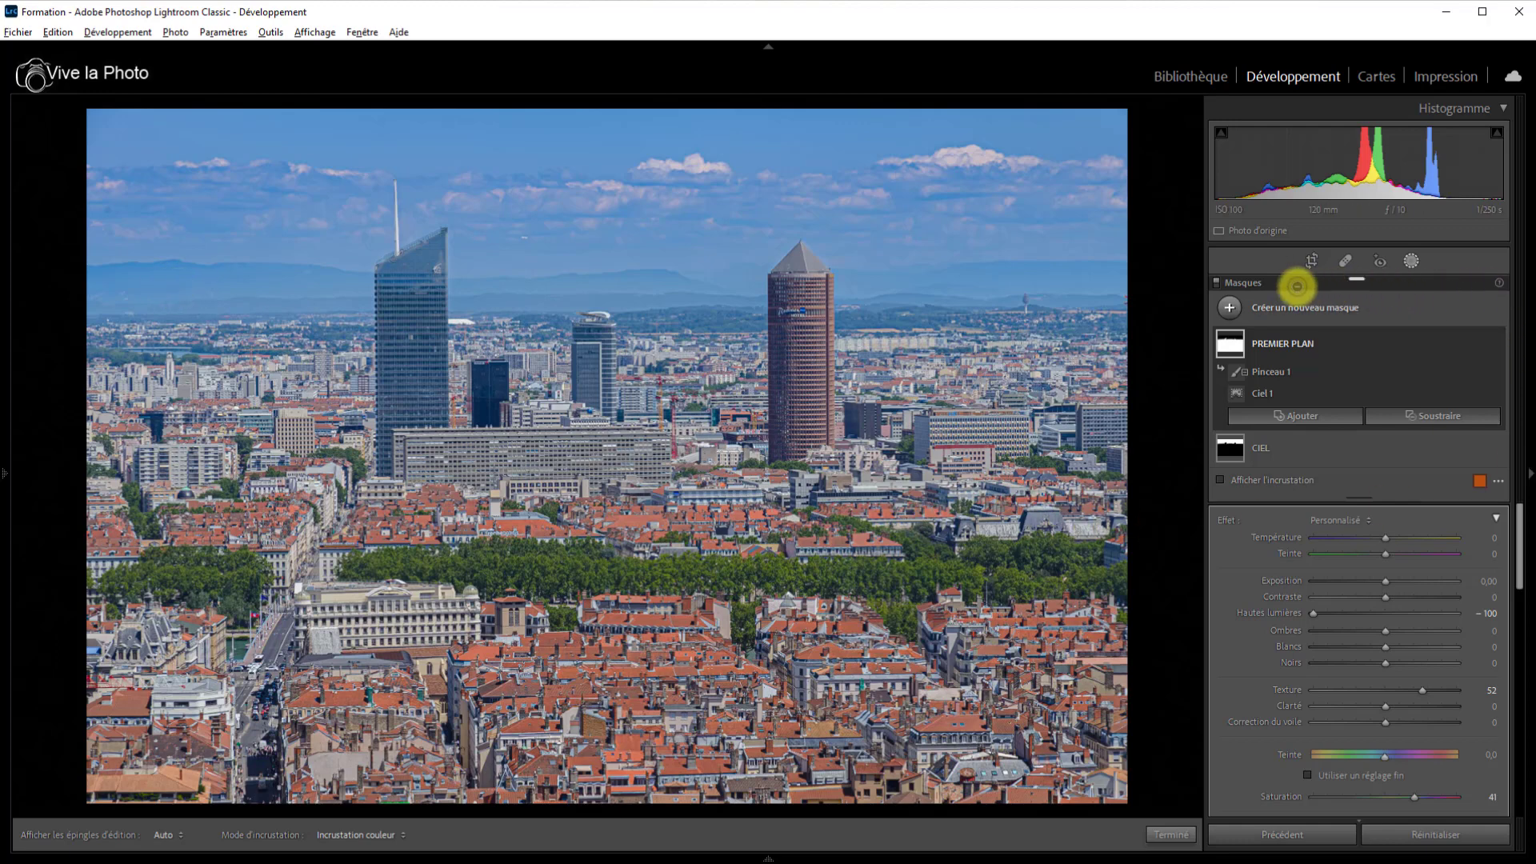
Step: Create a new brush mask and paint it over the distant mountains along the horizon, between and beside the two tall towers
click(1229, 306)
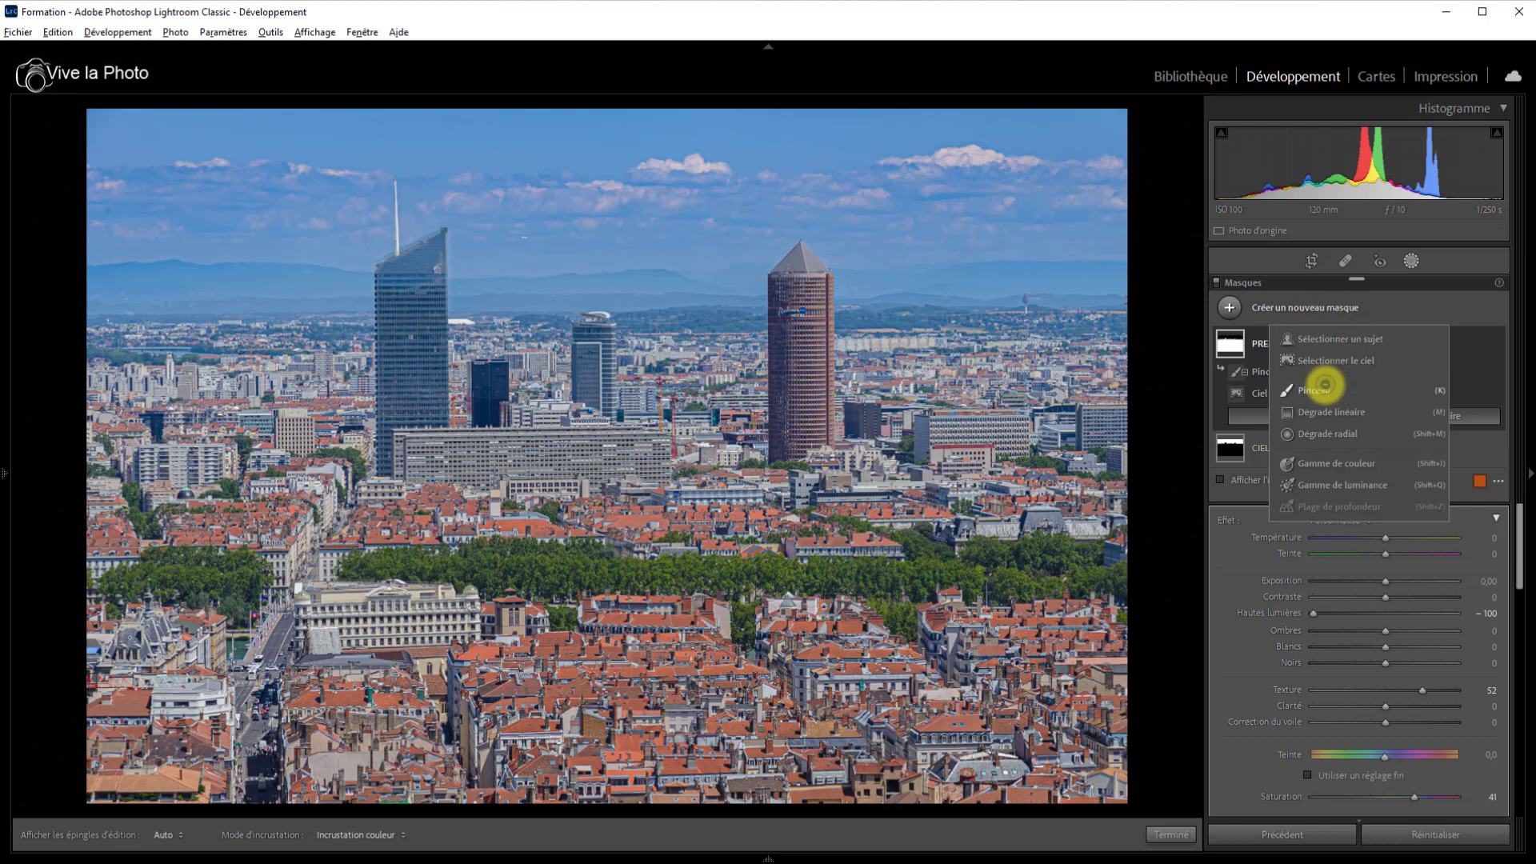
click(1319, 390)
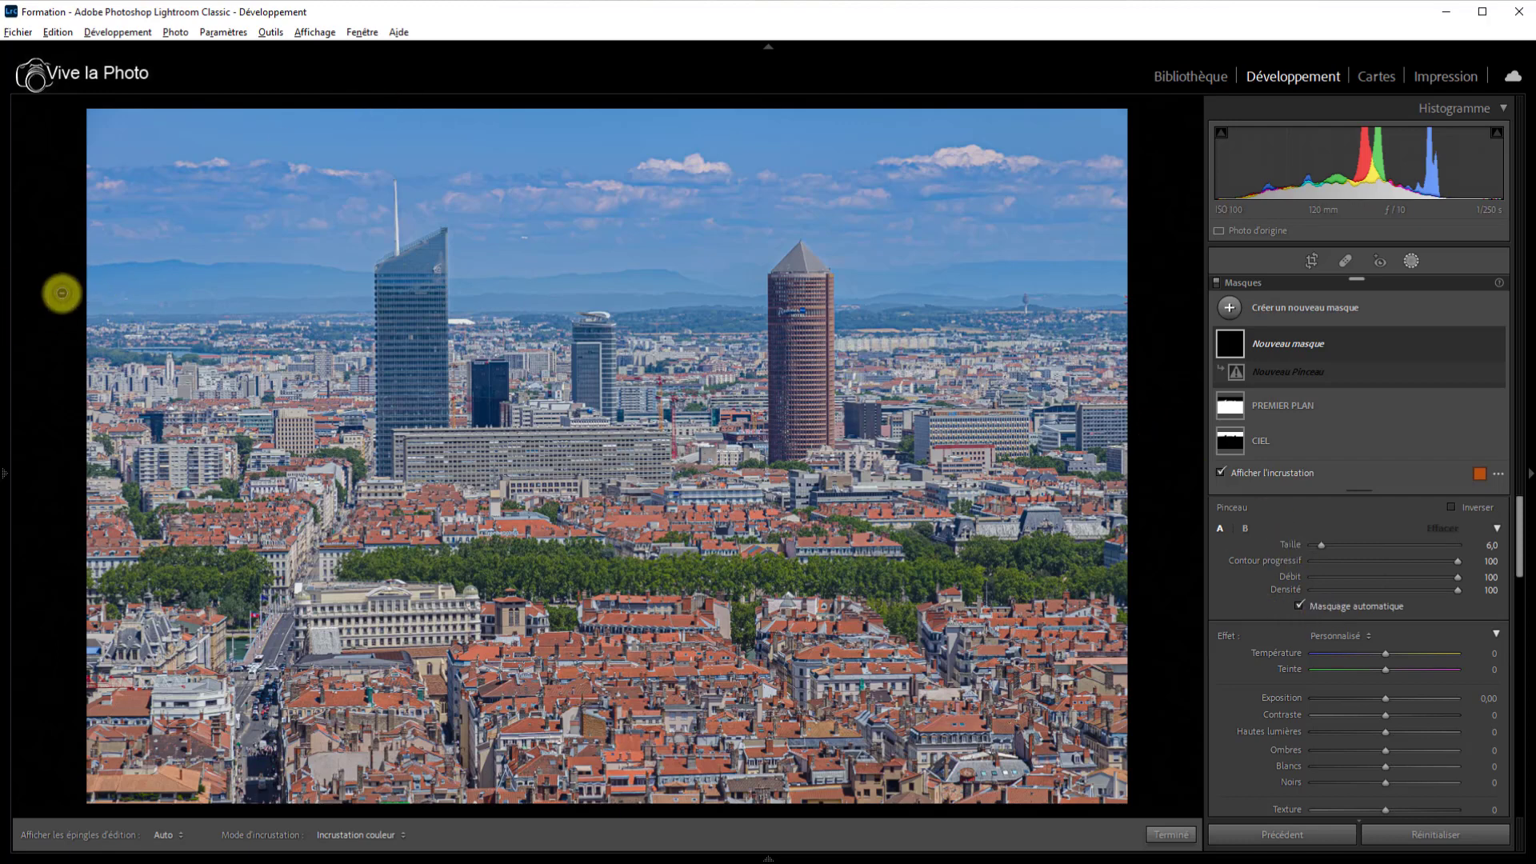
mouse_move(102, 284)
mouse_down()
mouse_move(238, 271)
mouse_move(361, 284)
mouse_move(213, 285)
mouse_up()
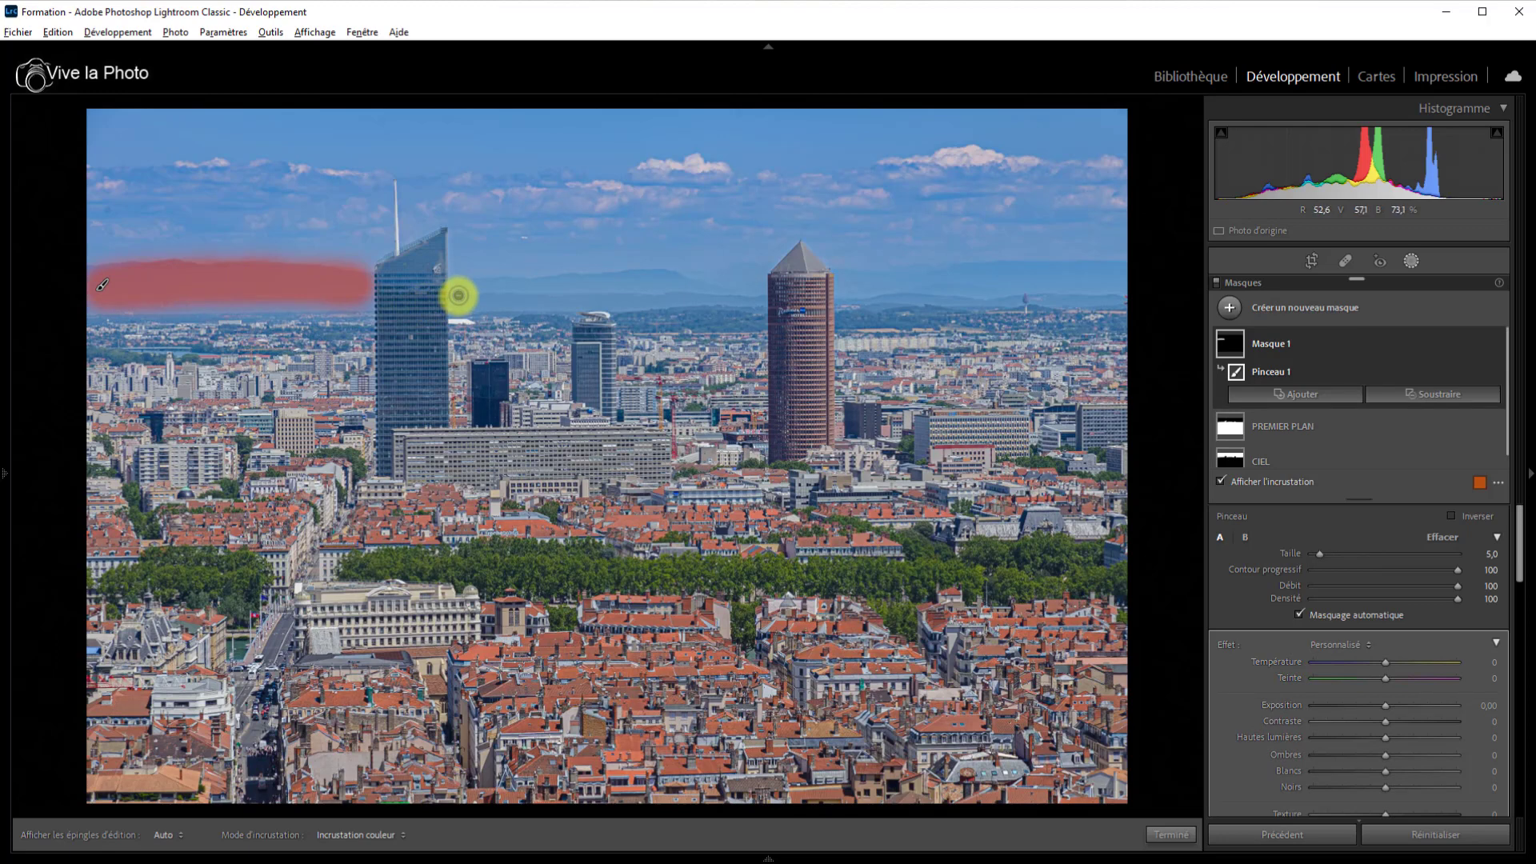
drag(458, 296, 715, 292)
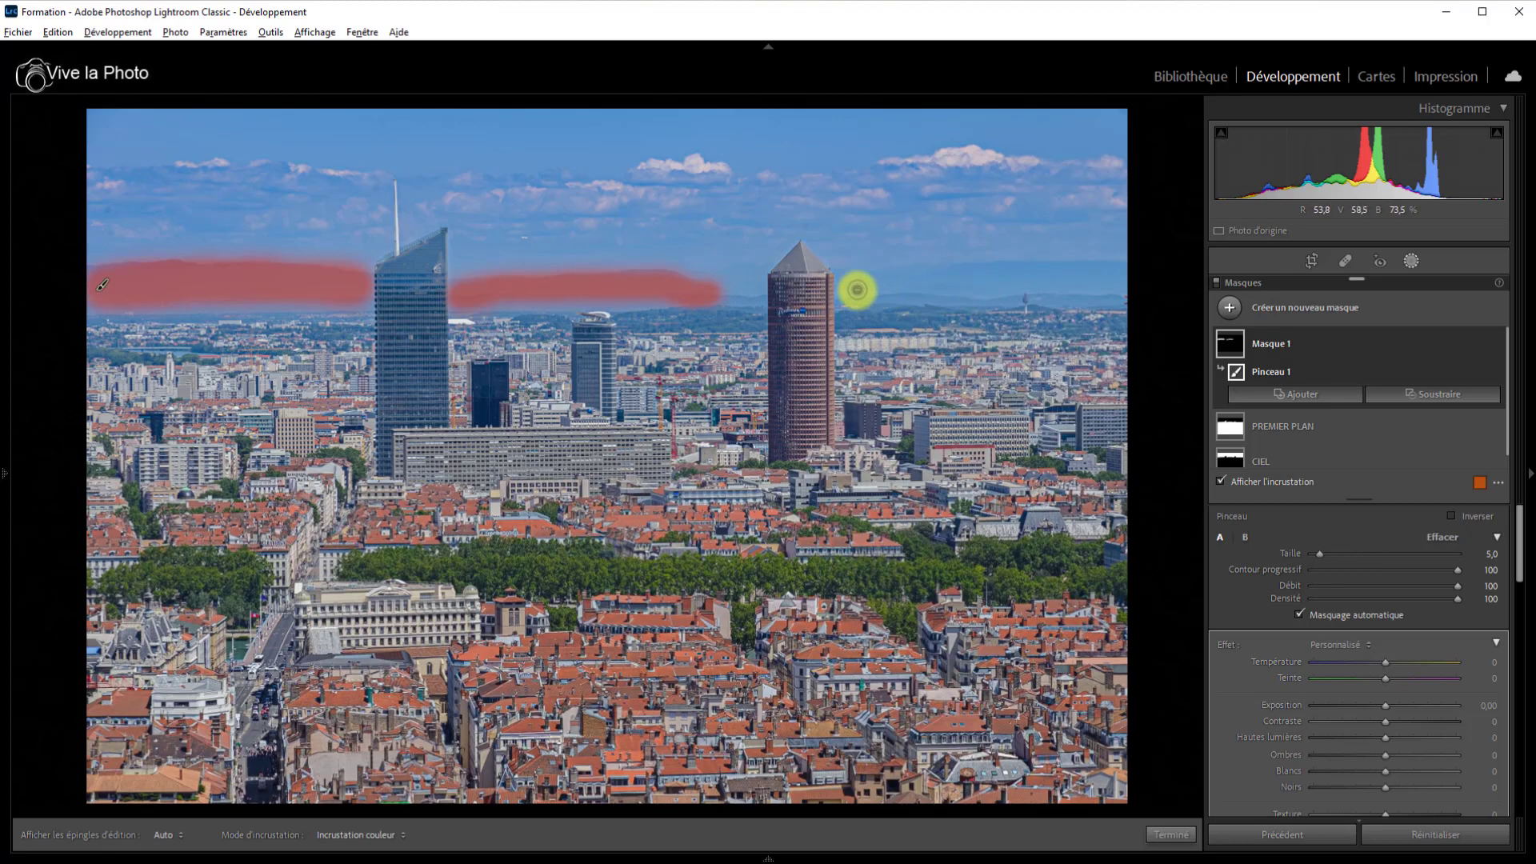
key(h)
drag(856, 290, 1117, 278)
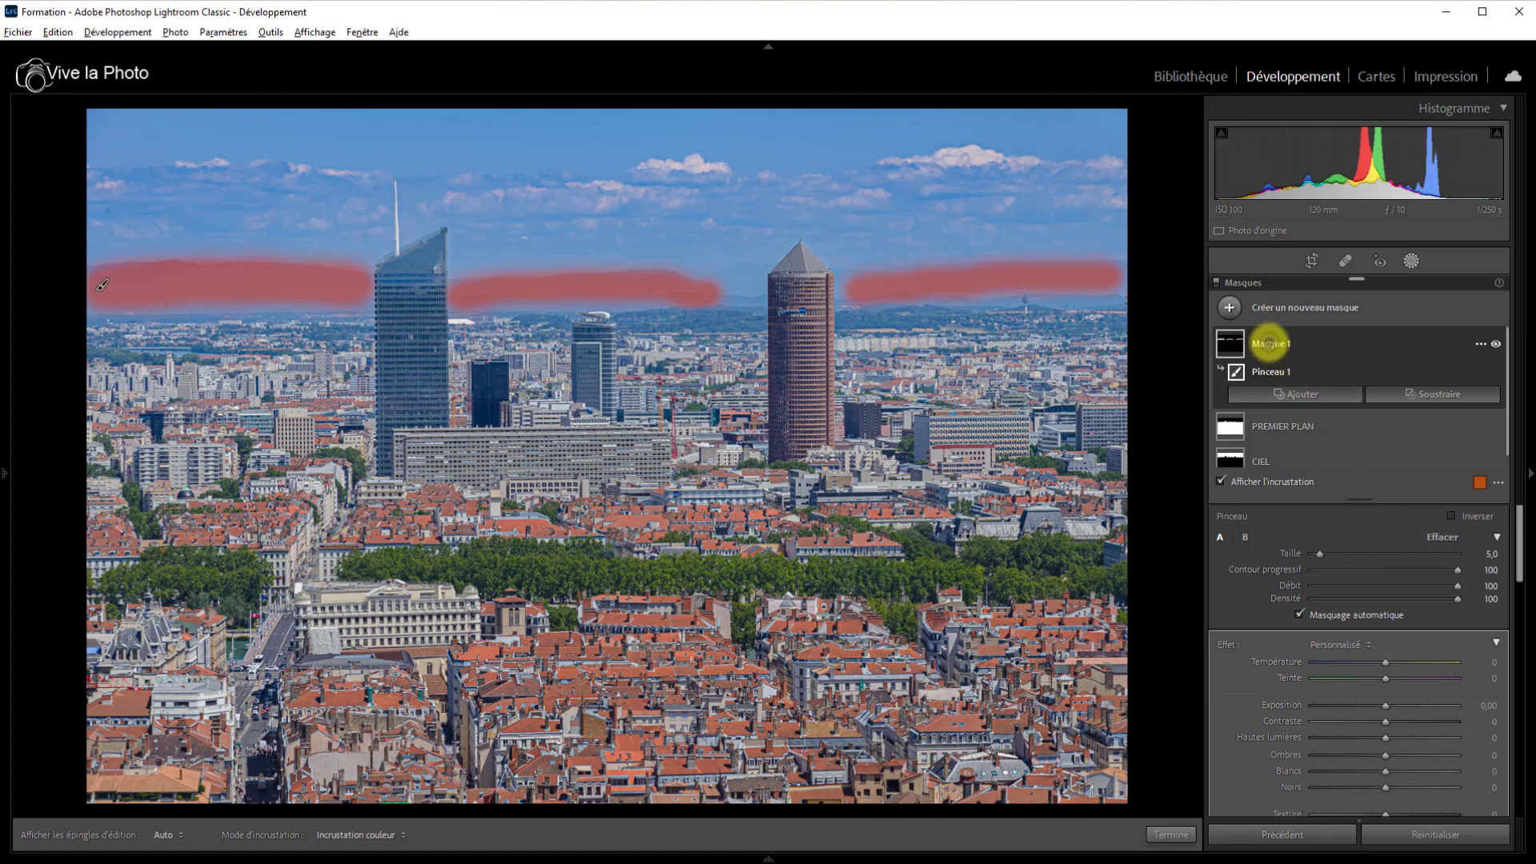
Step: Rename the new brush mask as MONTAGNE
double_click(1268, 343)
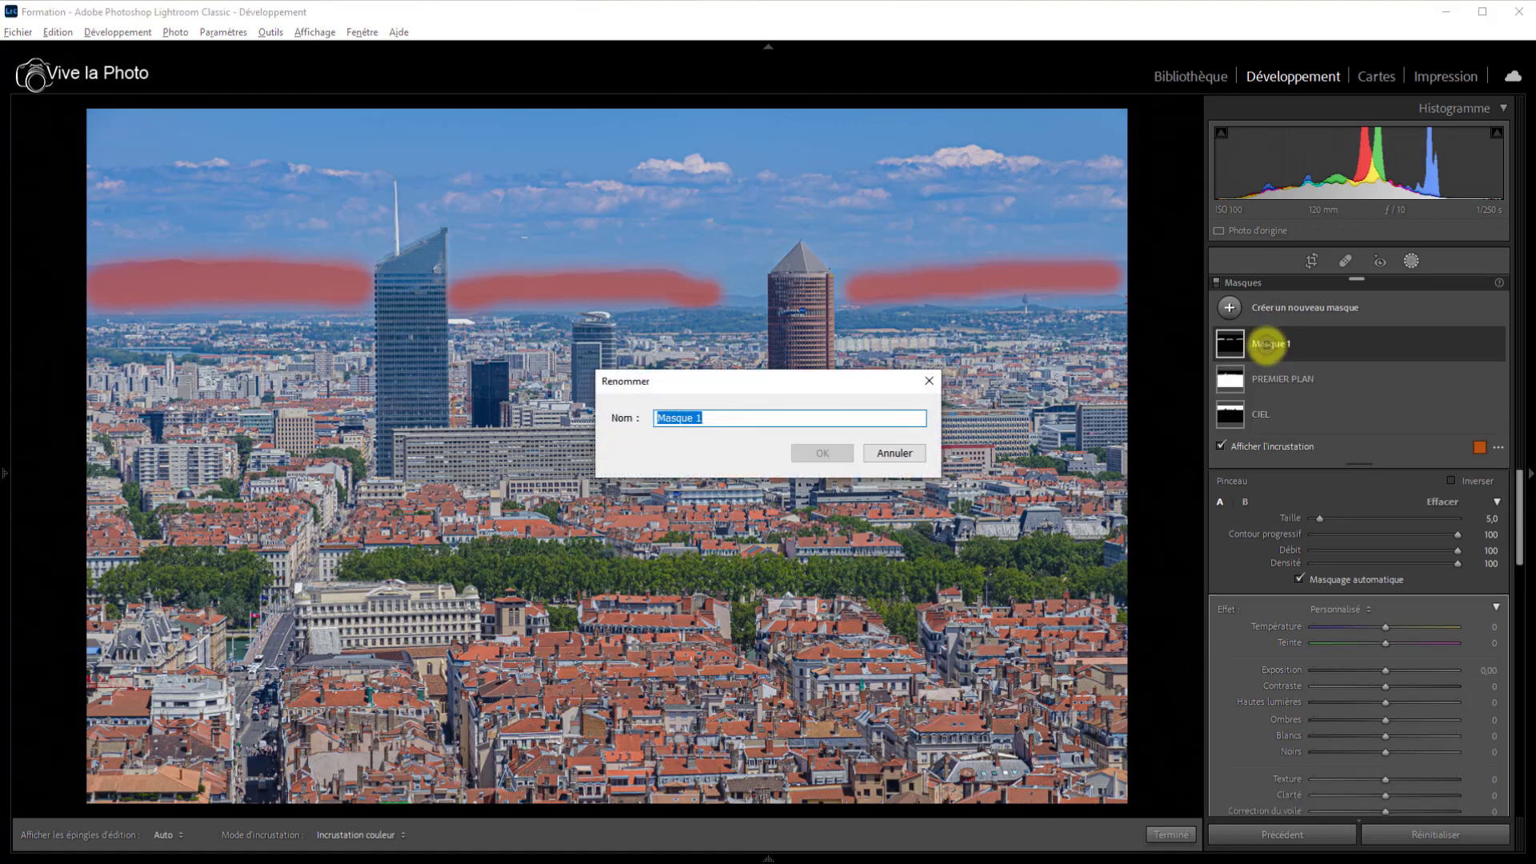
text(MONTA)
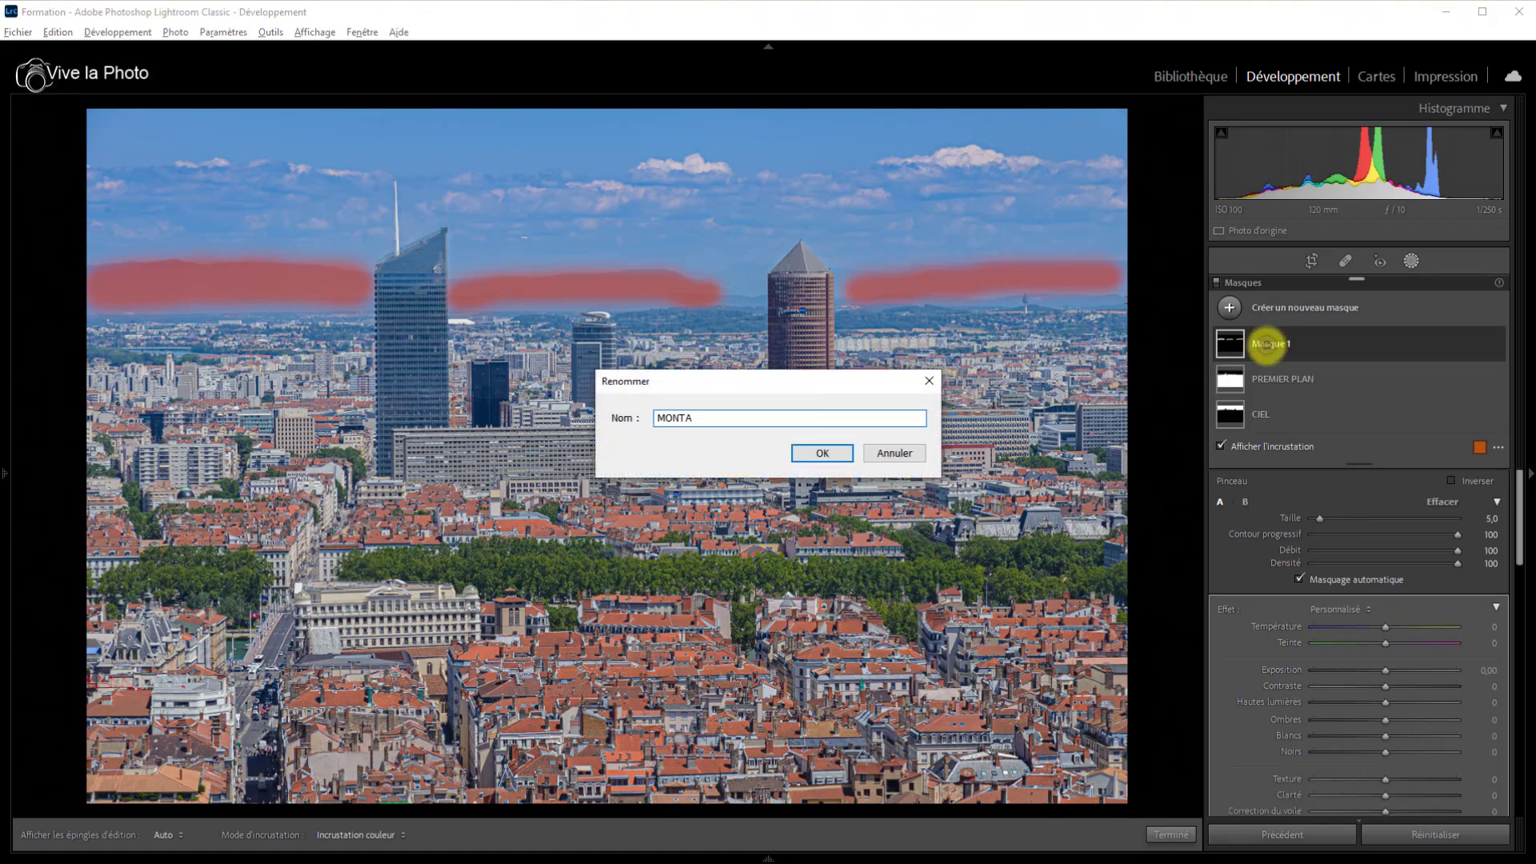
text(GNE)
key(Return)
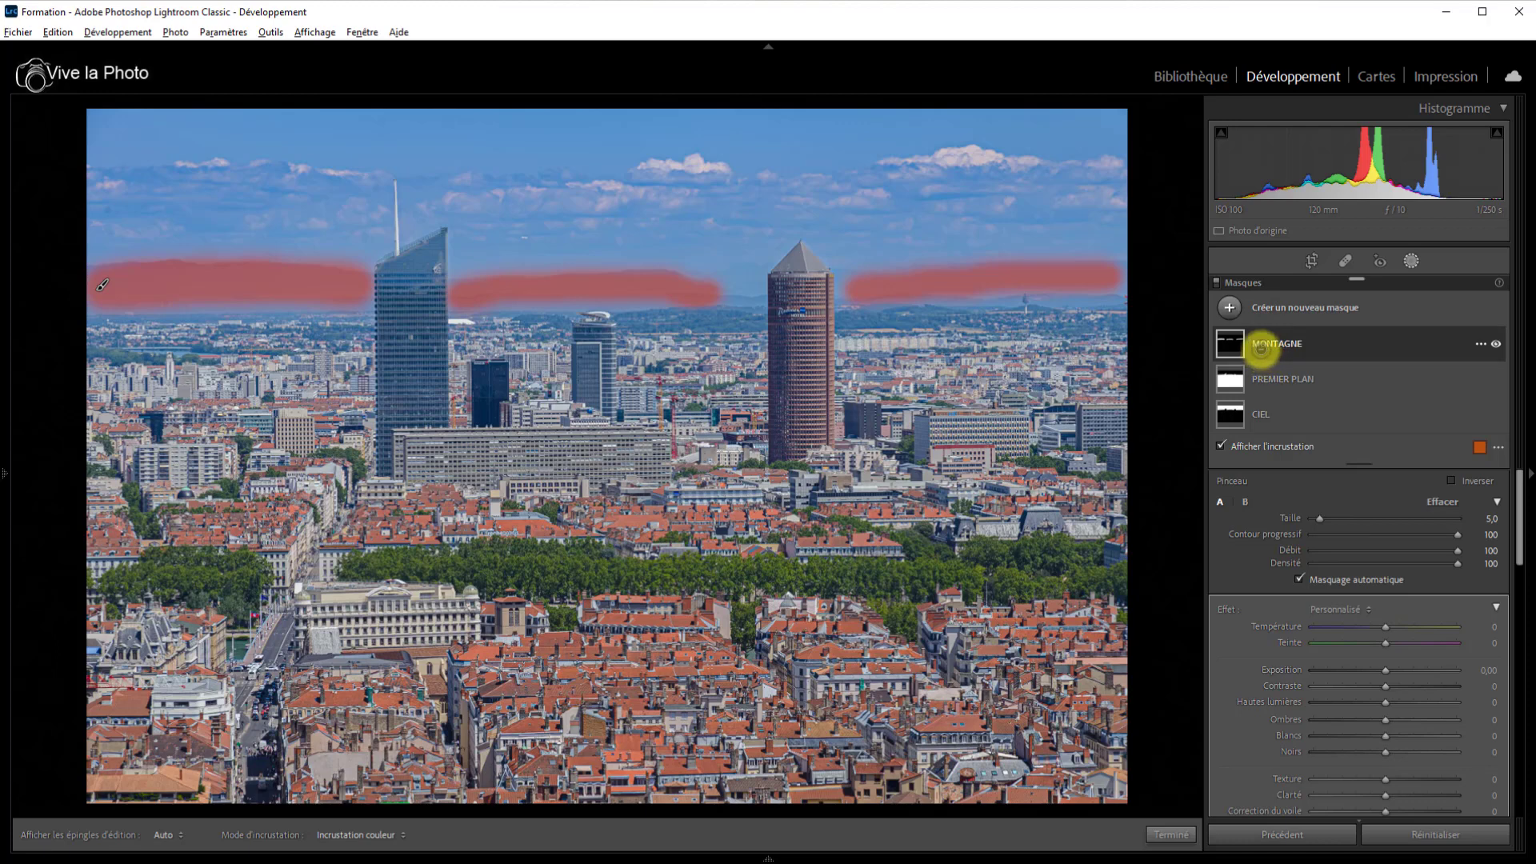
Step: Hide the mask overlay, set Température to −14, Saturation to 6 and Contraste to −14 on the MONTAGNE mask, and finish masking
click(1262, 347)
mouse_move(1432, 854)
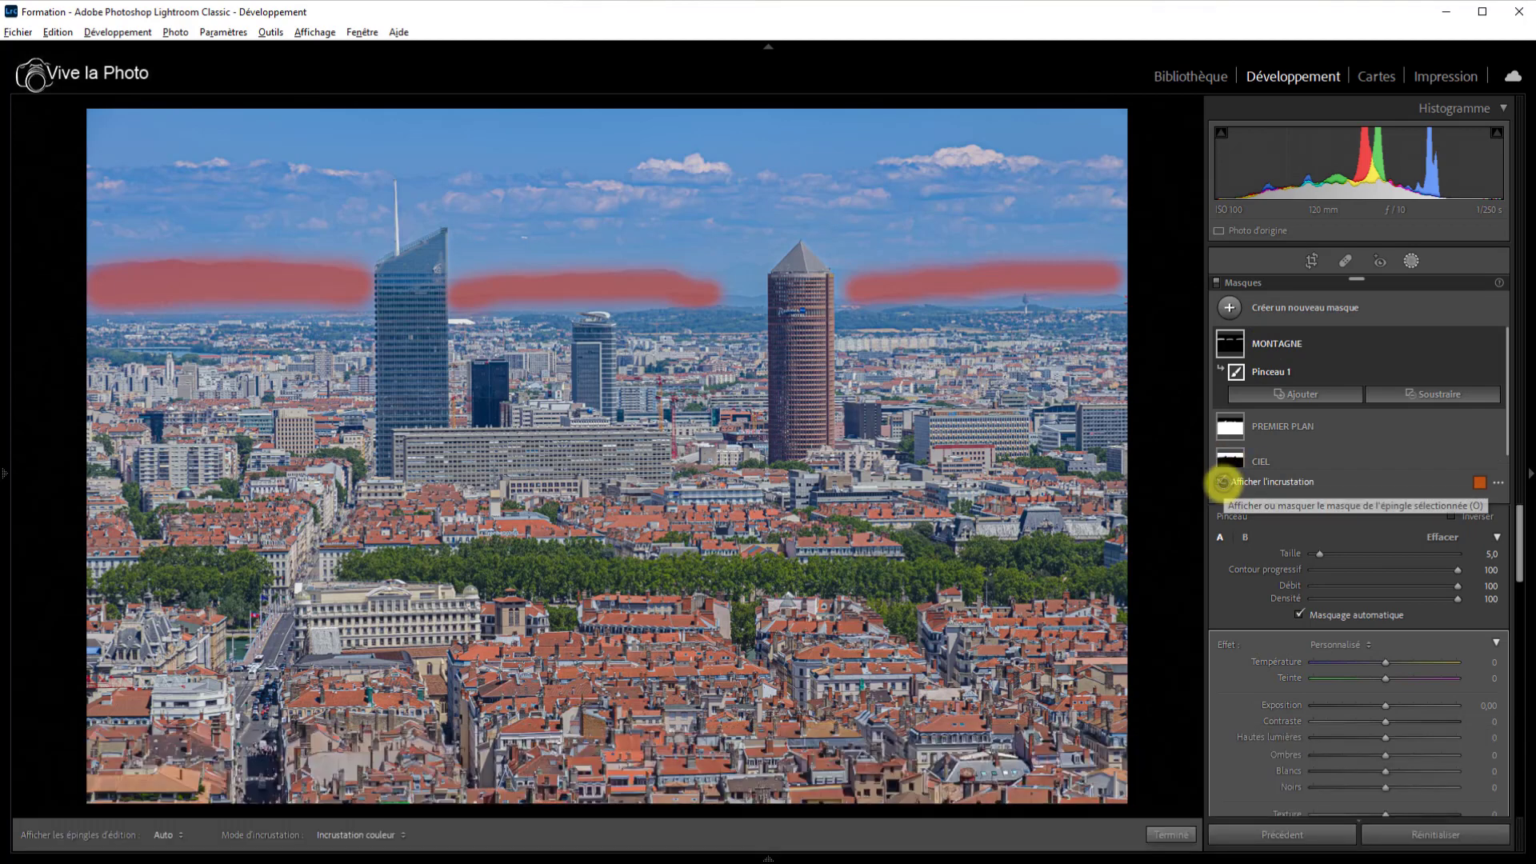
click(1222, 481)
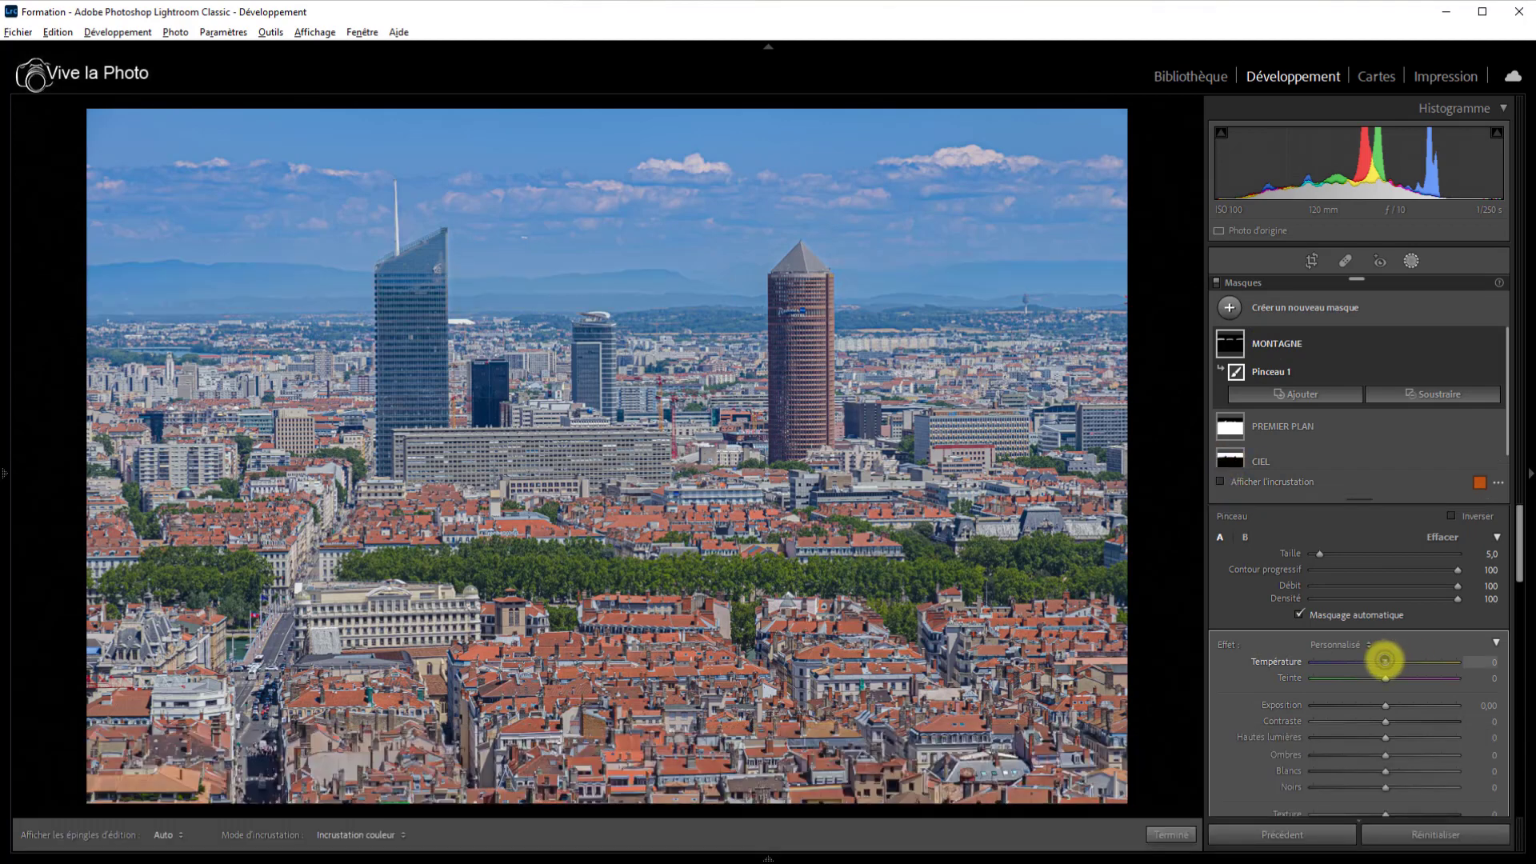
drag(1385, 660, 1373, 666)
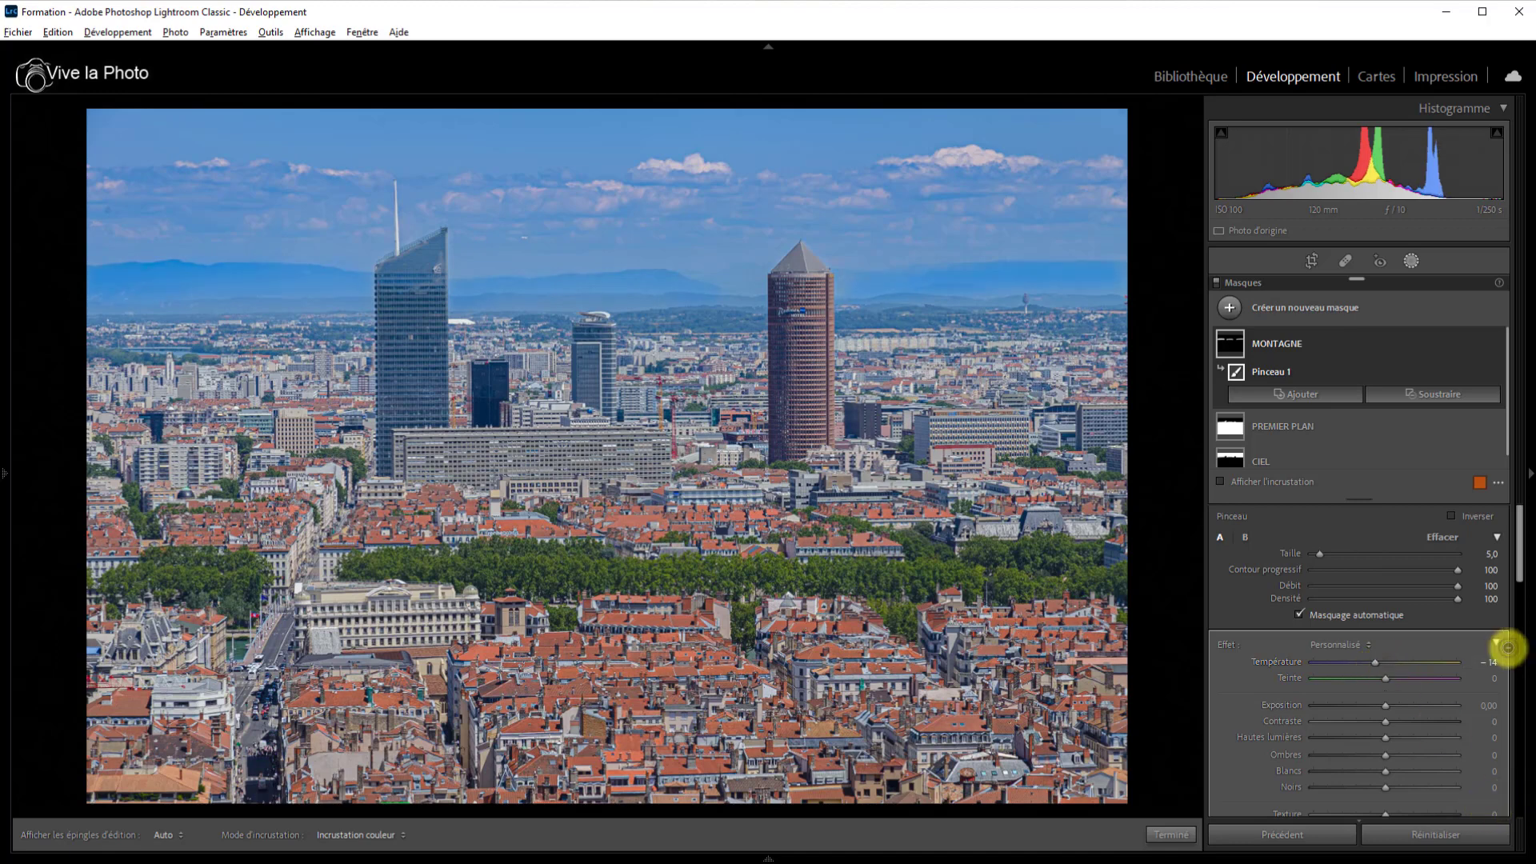
scroll(1413, 706, down, 2)
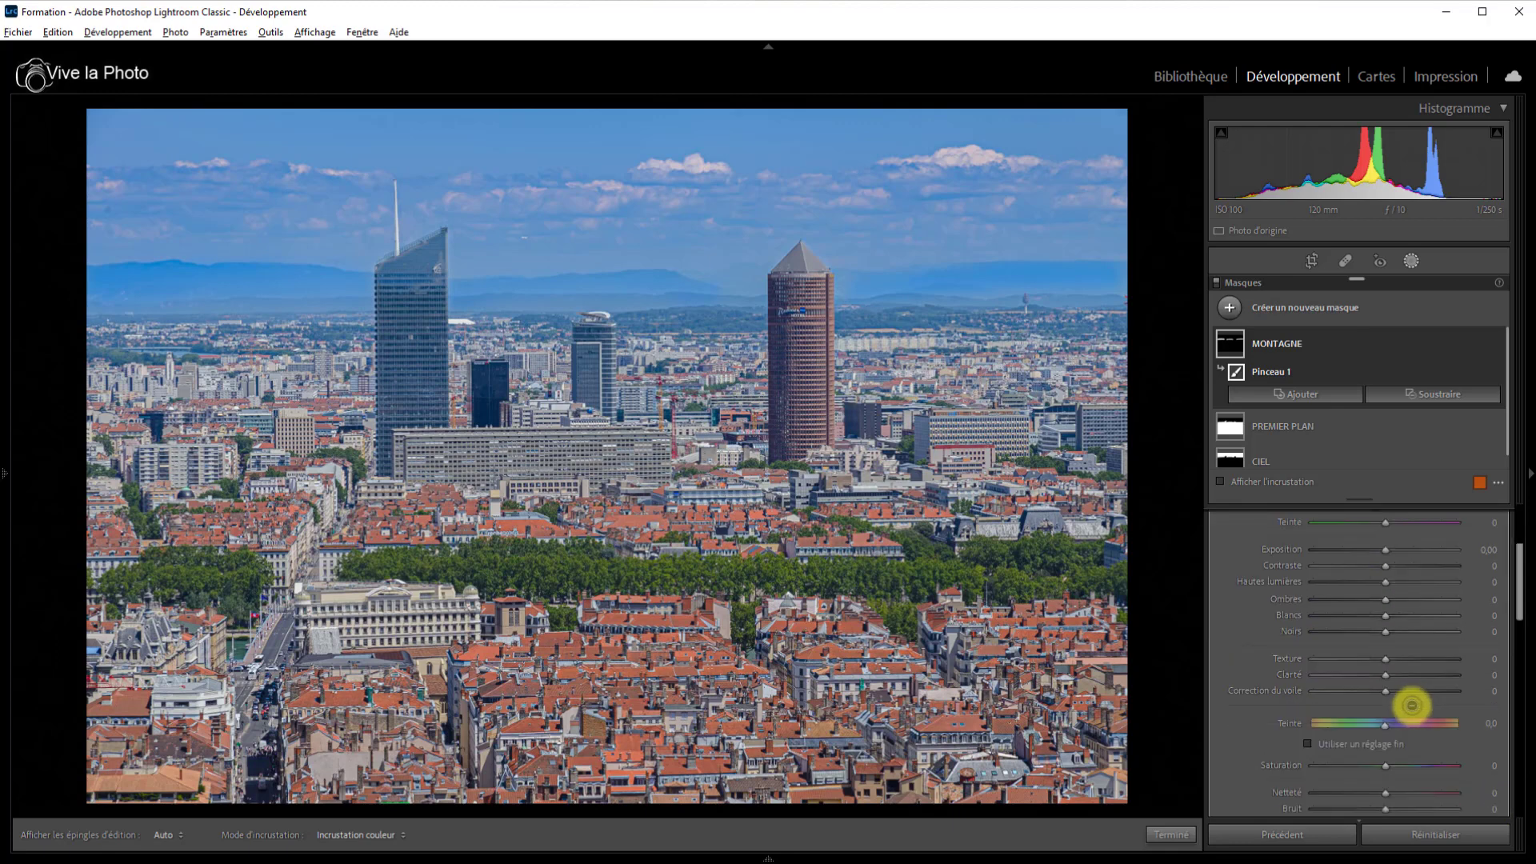
drag(1384, 764, 1389, 765)
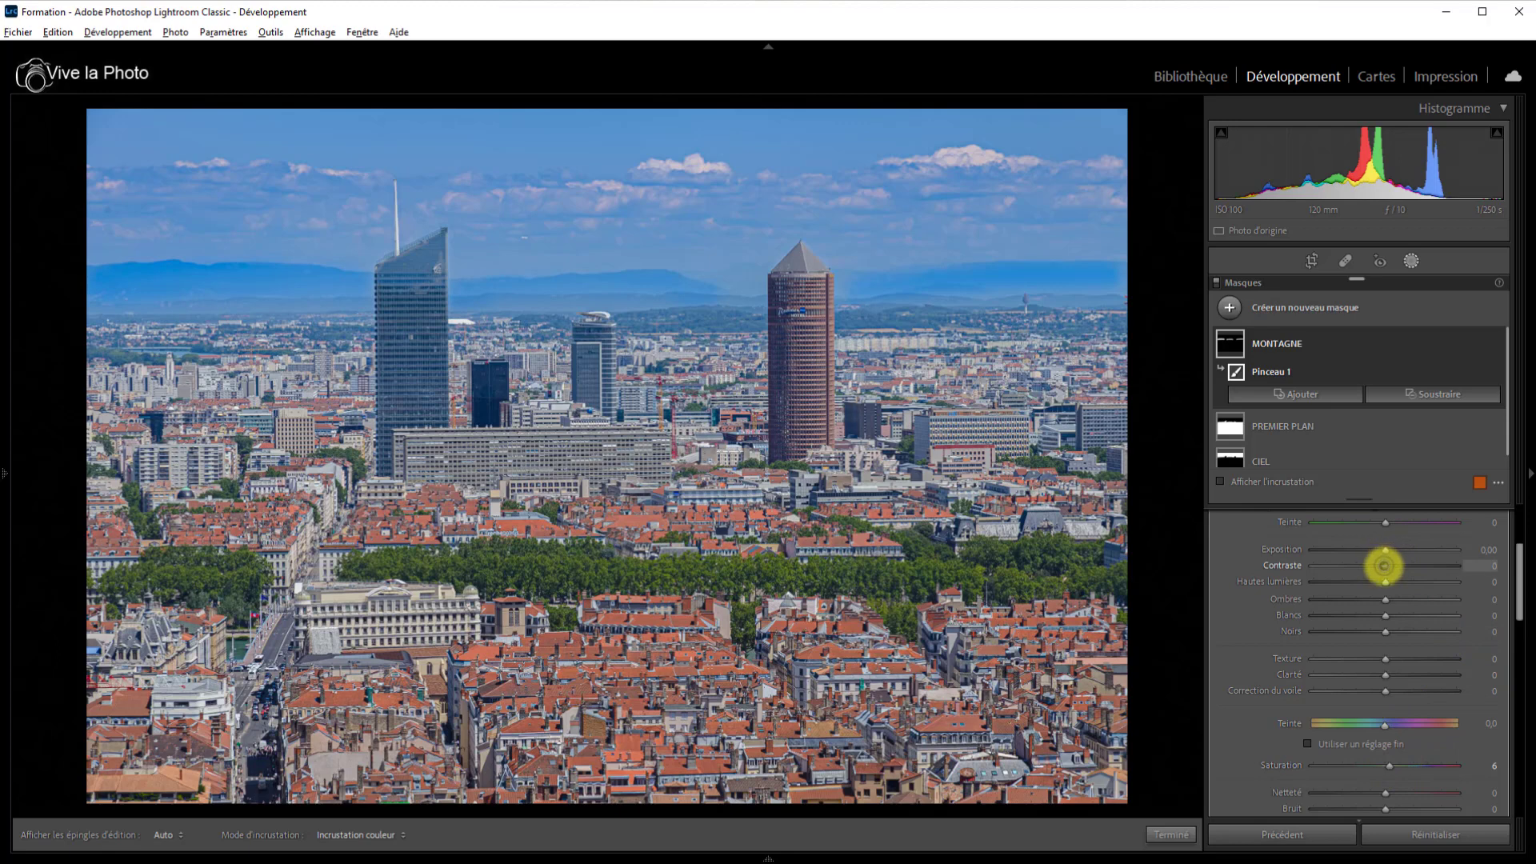
mouse_move(1382, 564)
mouse_down()
mouse_move(1394, 568)
mouse_move(1372, 567)
mouse_up()
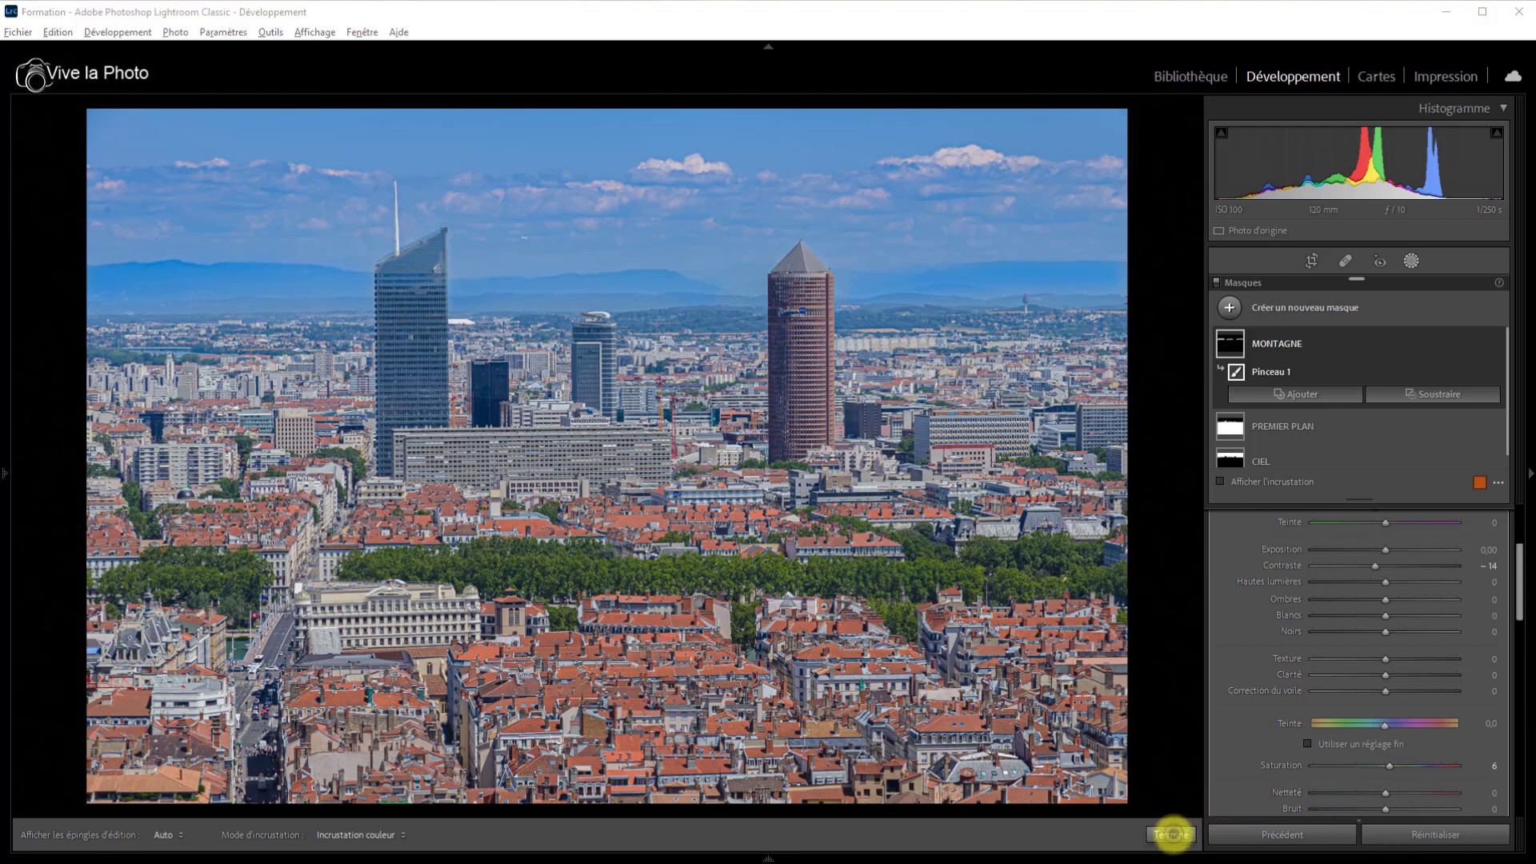
click(1173, 834)
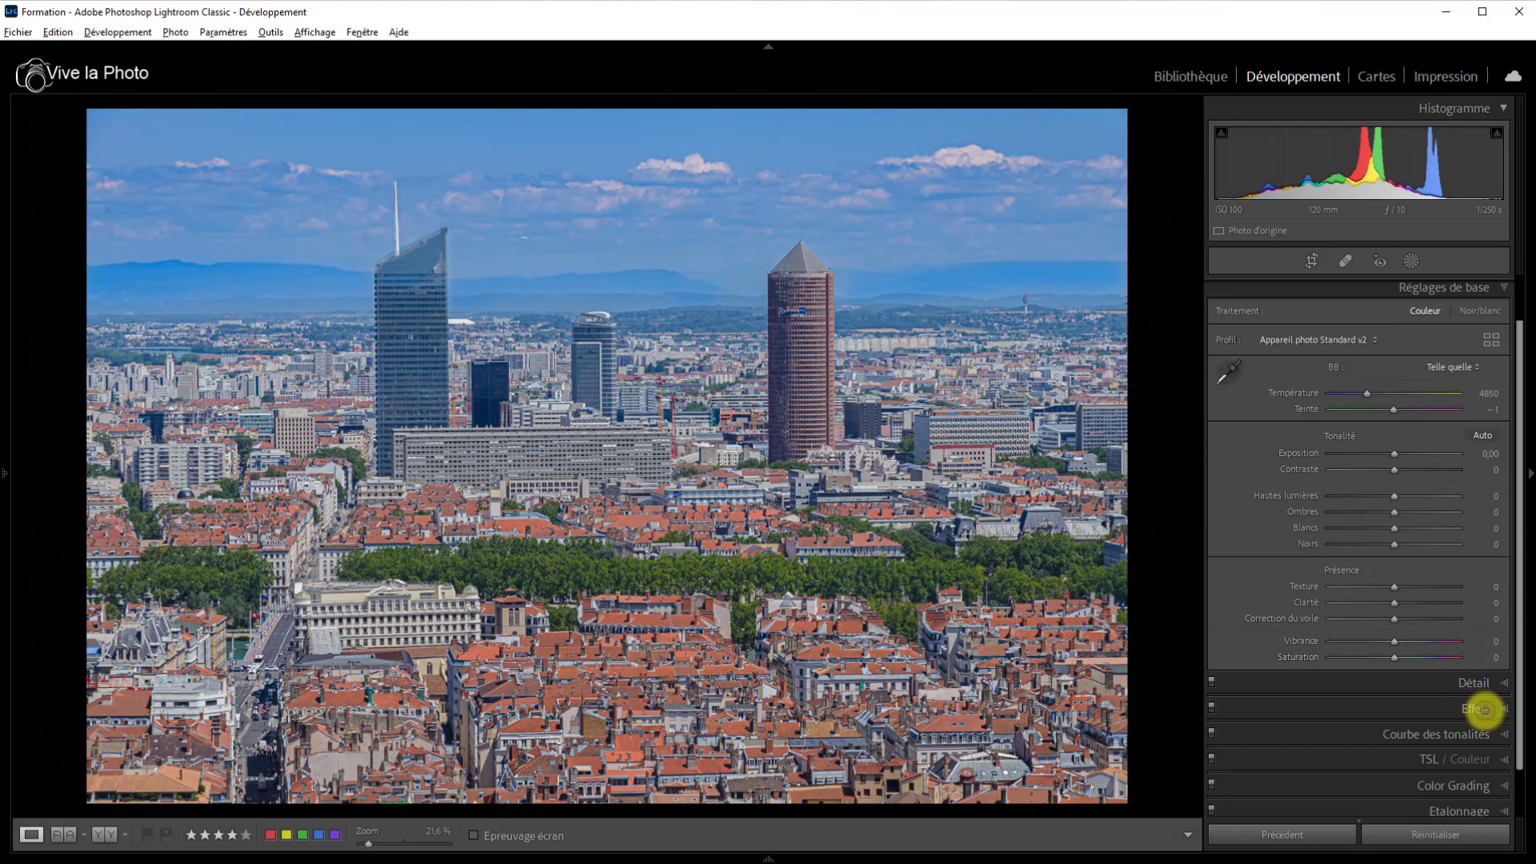
Step: Color grade the photo with blue-tinted Ombres and orange-tinted Hautes lumières, and compare it with the grading off and on
scroll(1392, 524, down, 2)
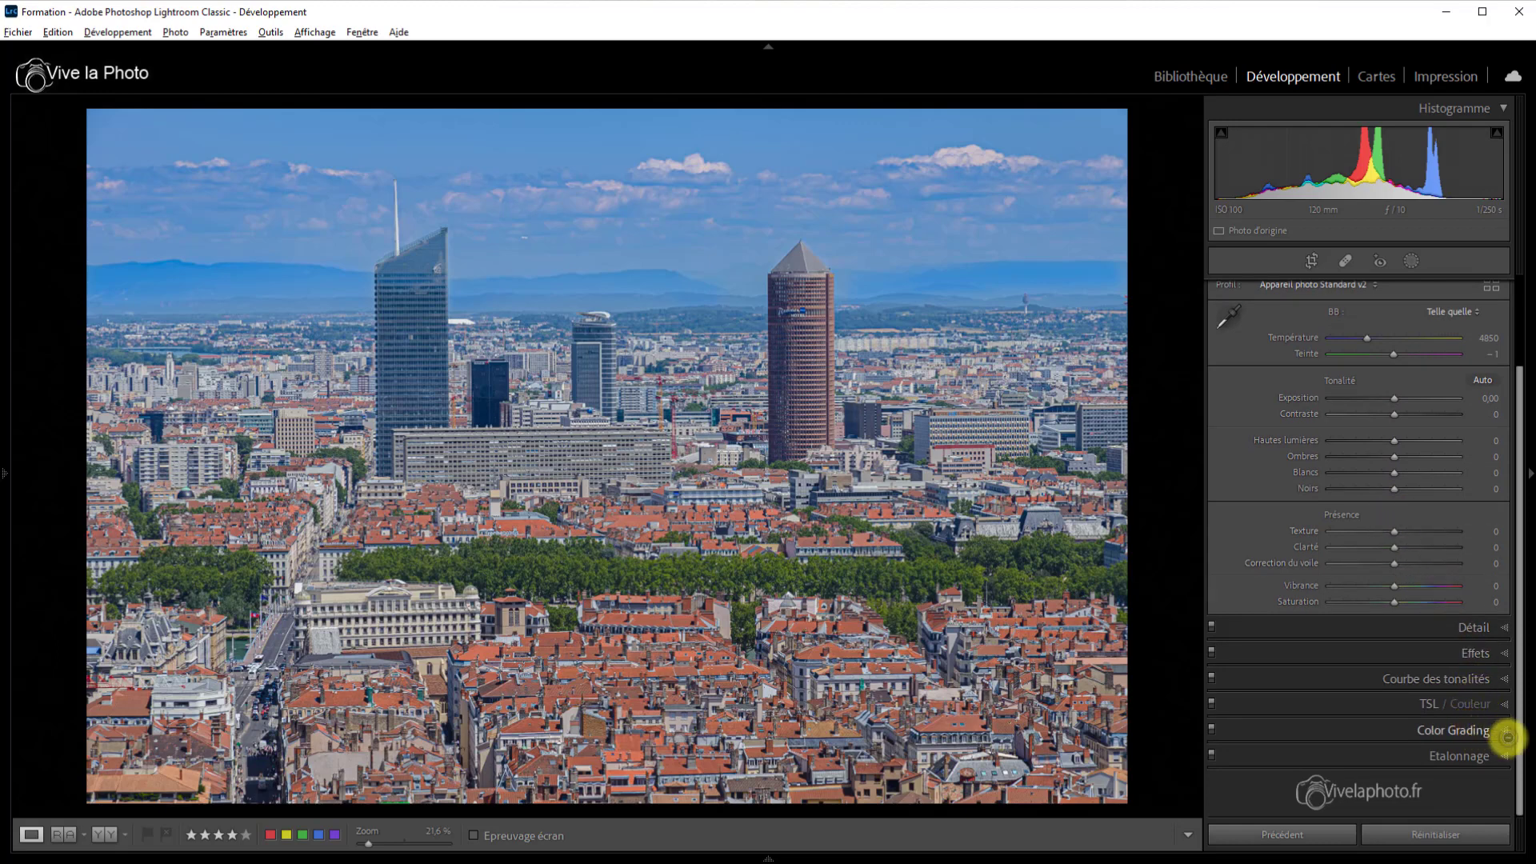
click(1502, 725)
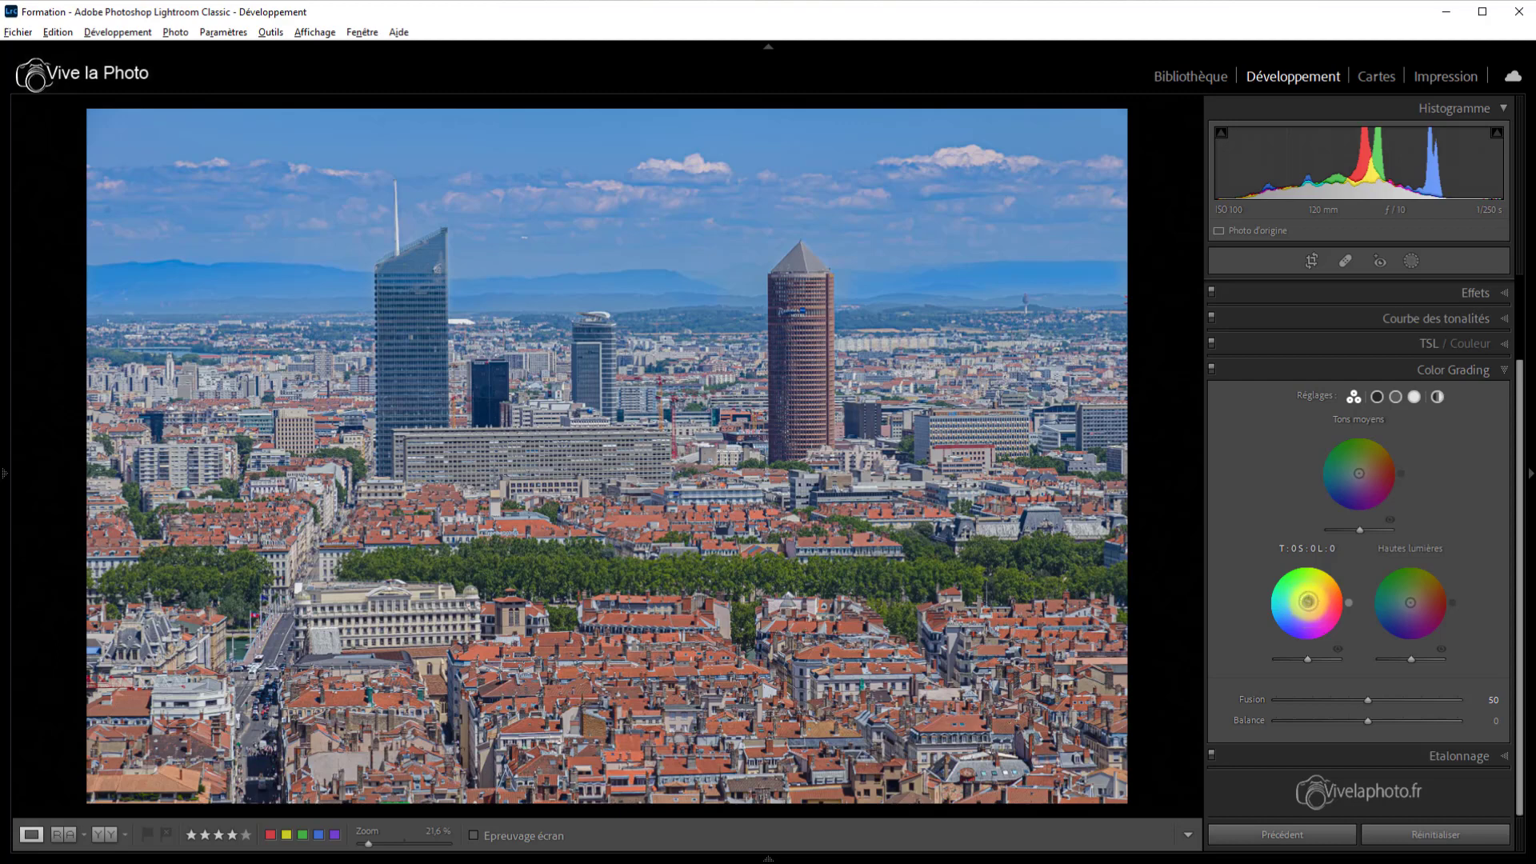
drag(1308, 599, 1301, 613)
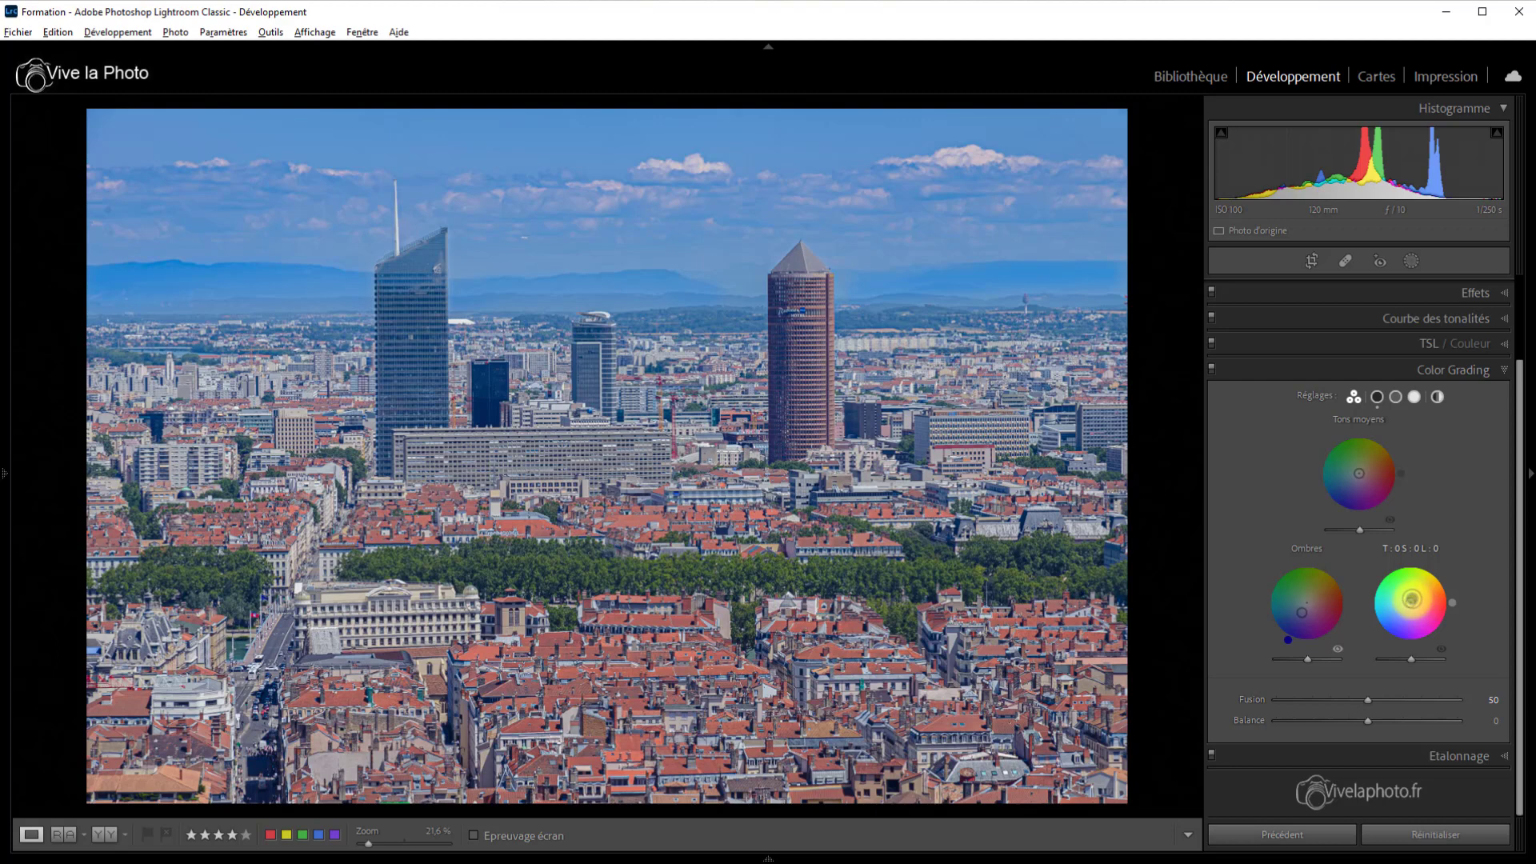
drag(1411, 599, 1421, 595)
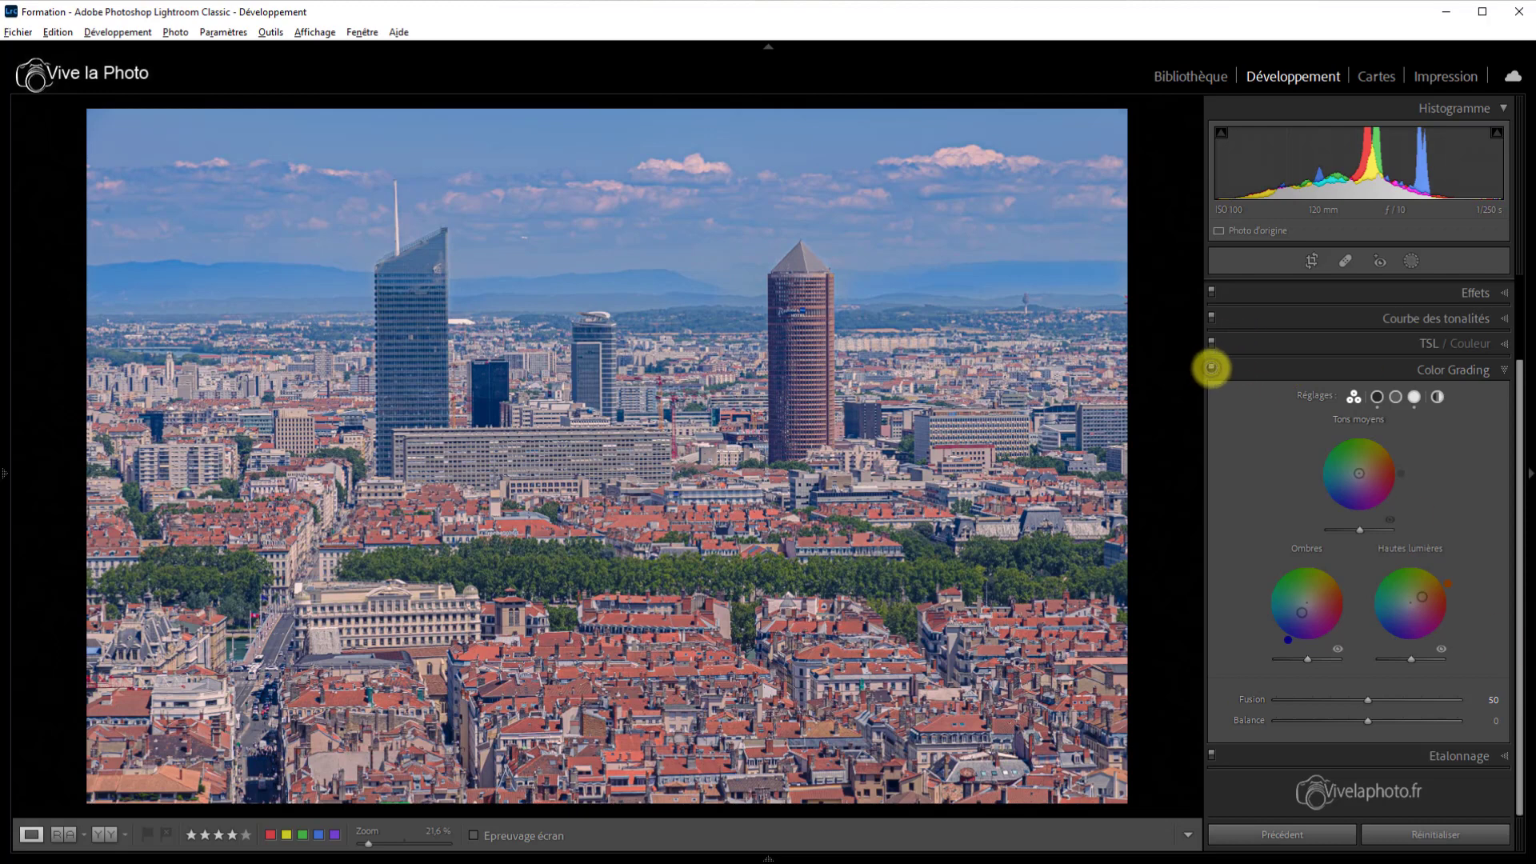
click(1211, 368)
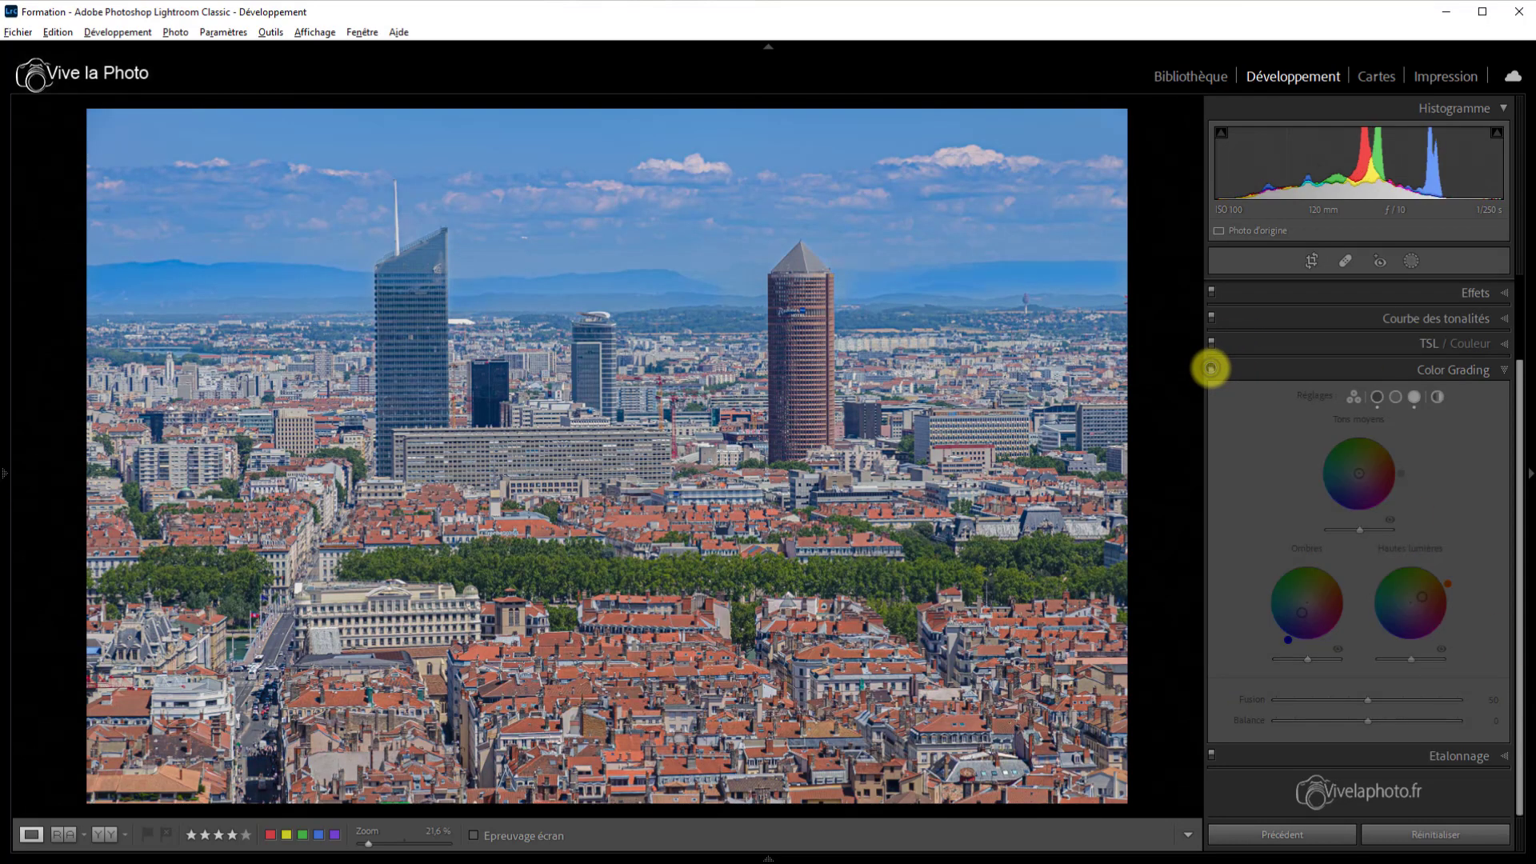
click(1211, 368)
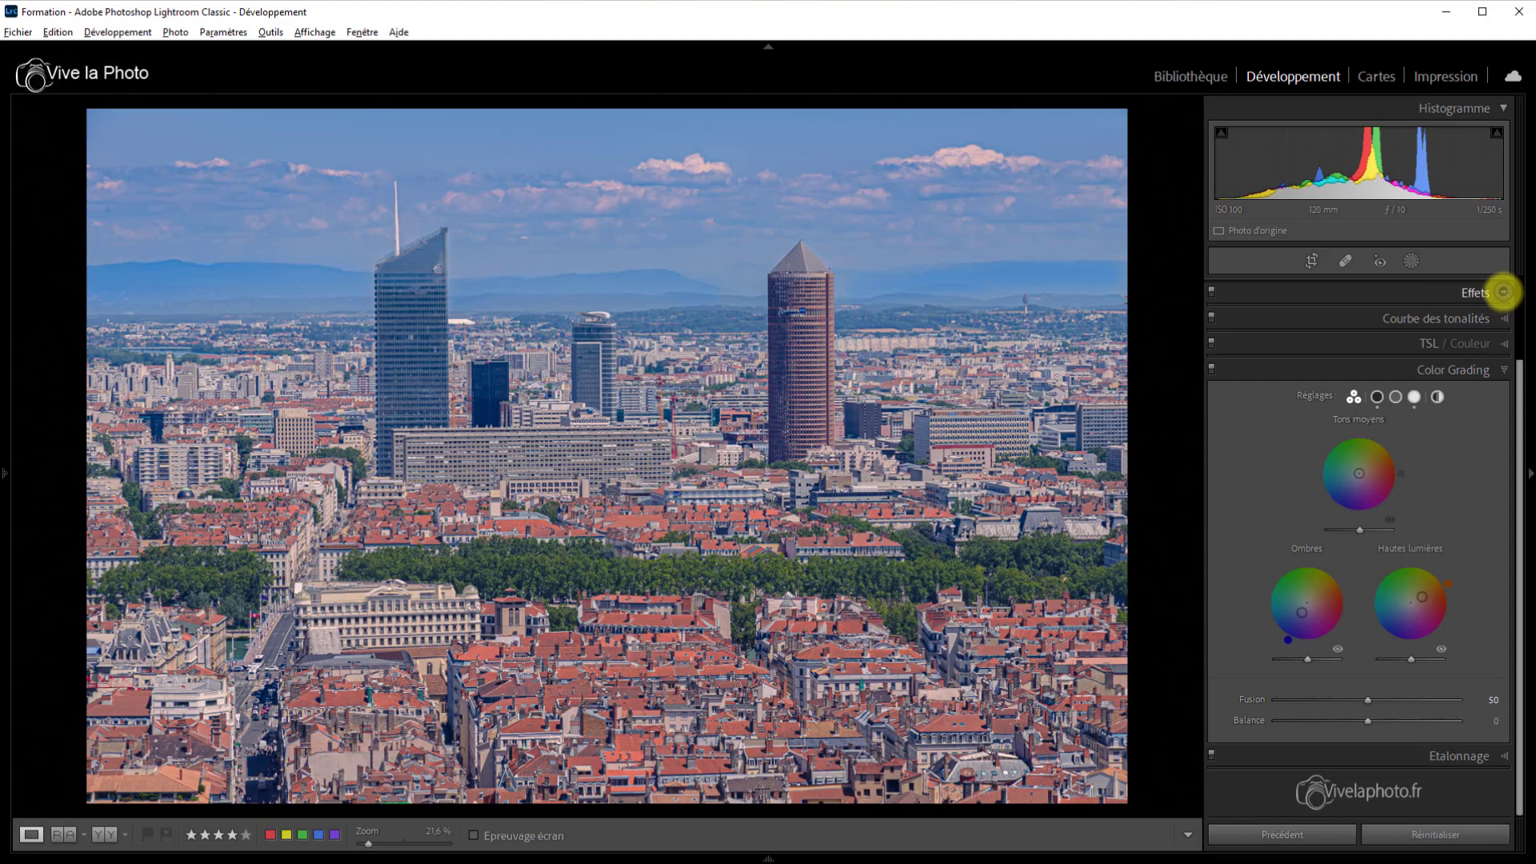
Step: Add a light post-crop vignette with a Gain of −9
click(1503, 292)
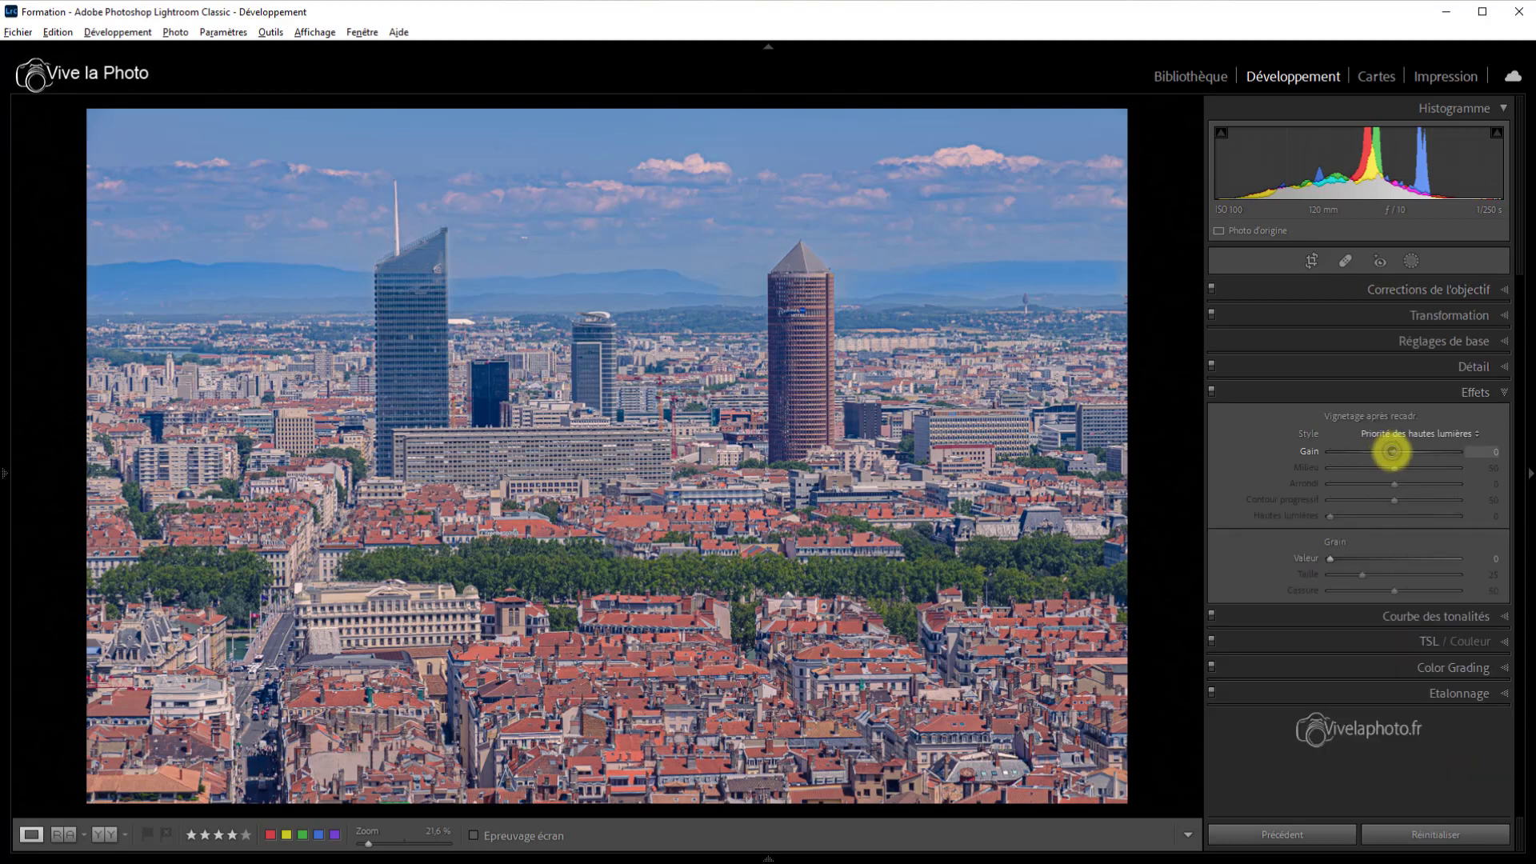
drag(1392, 451, 1386, 451)
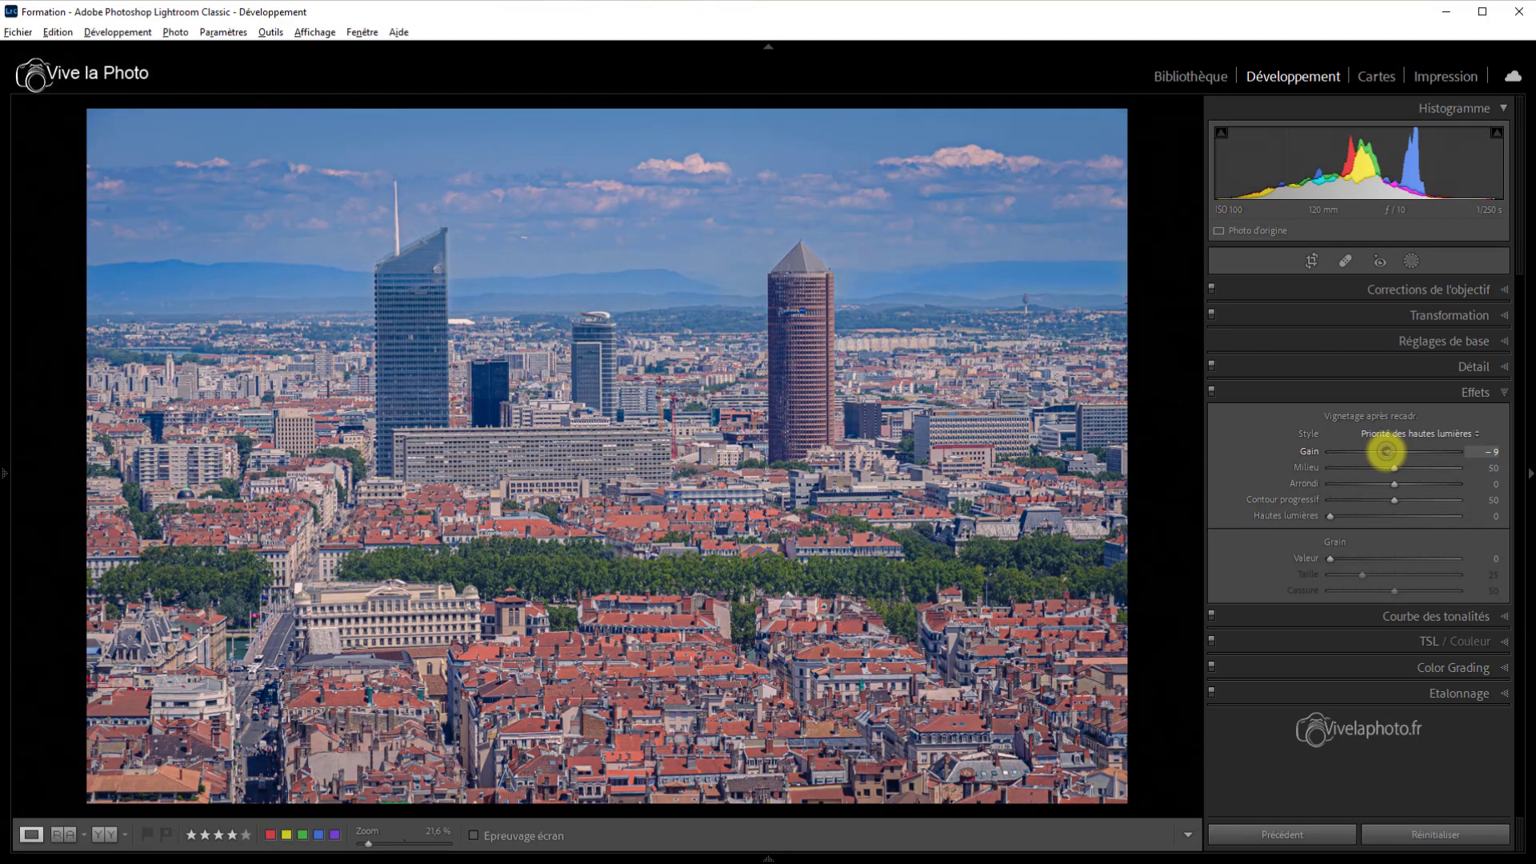
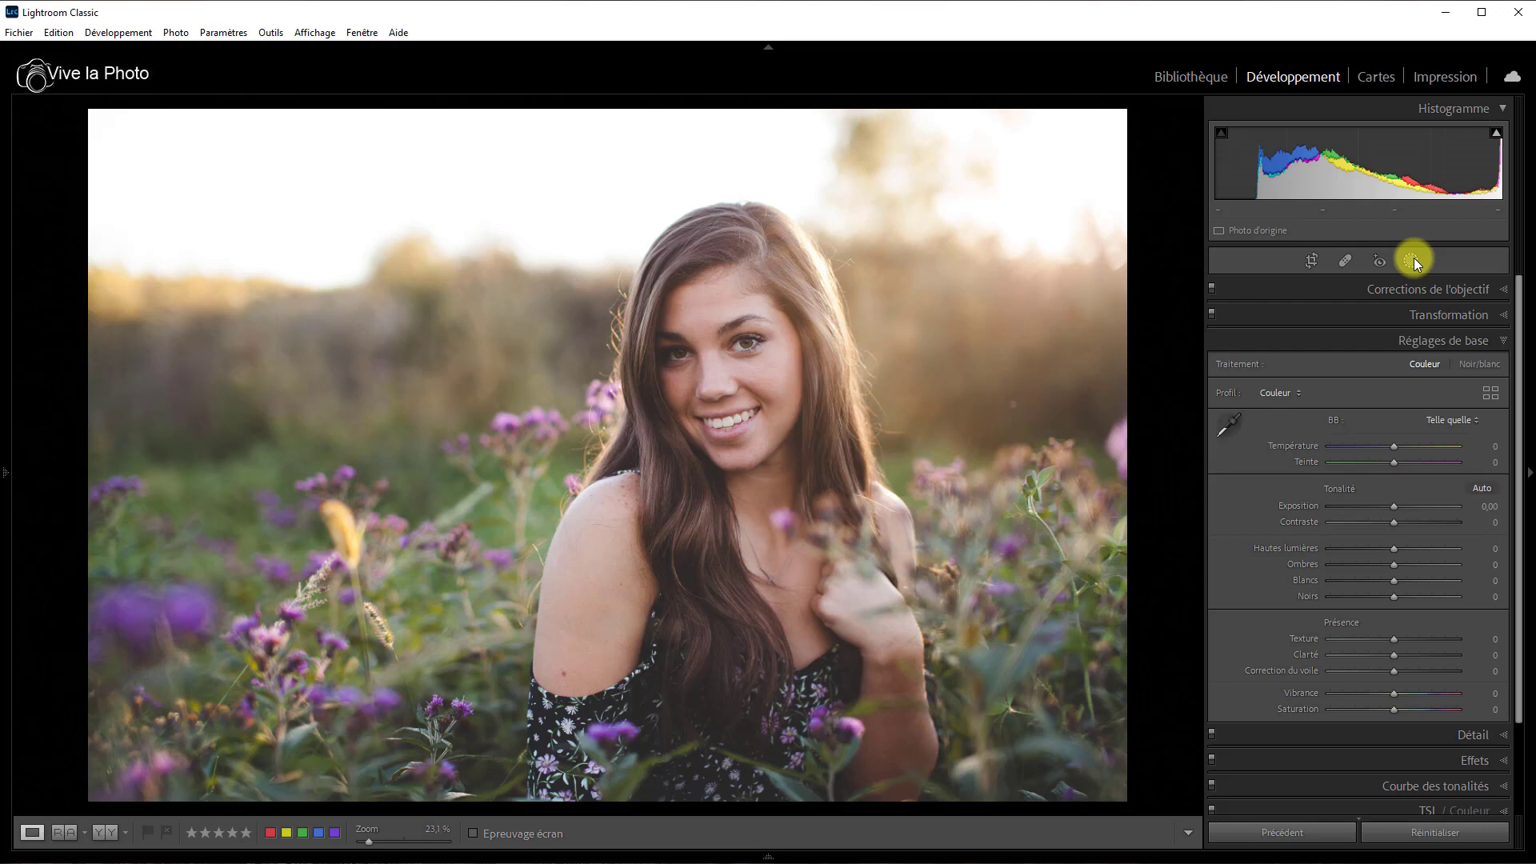
Step: Create a subject mask of the woman and subtract the purple flowers in front of her dress with a size 5 brush
click(1411, 260)
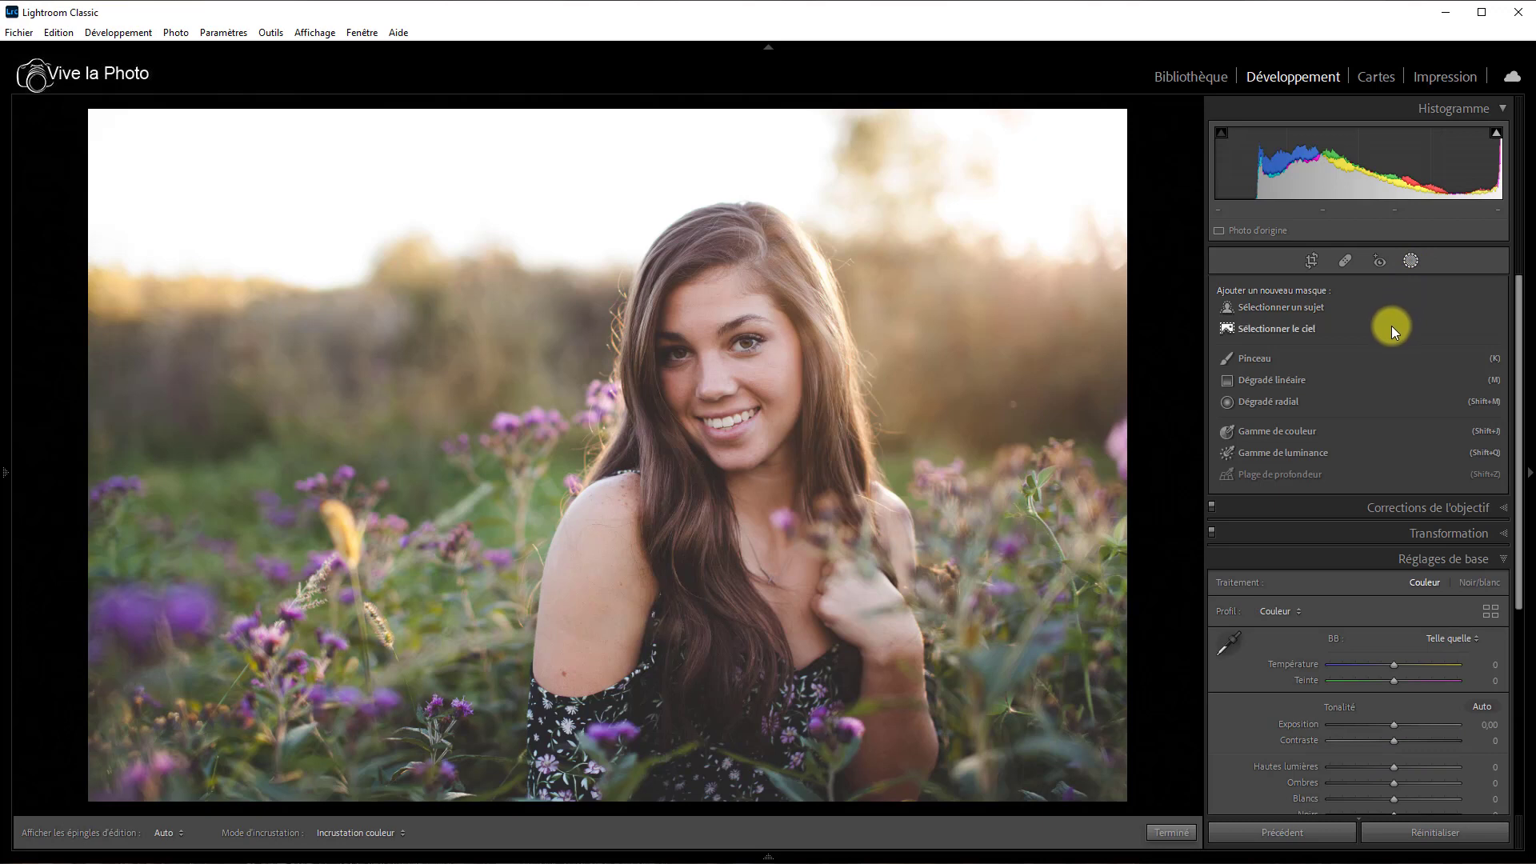
click(1314, 308)
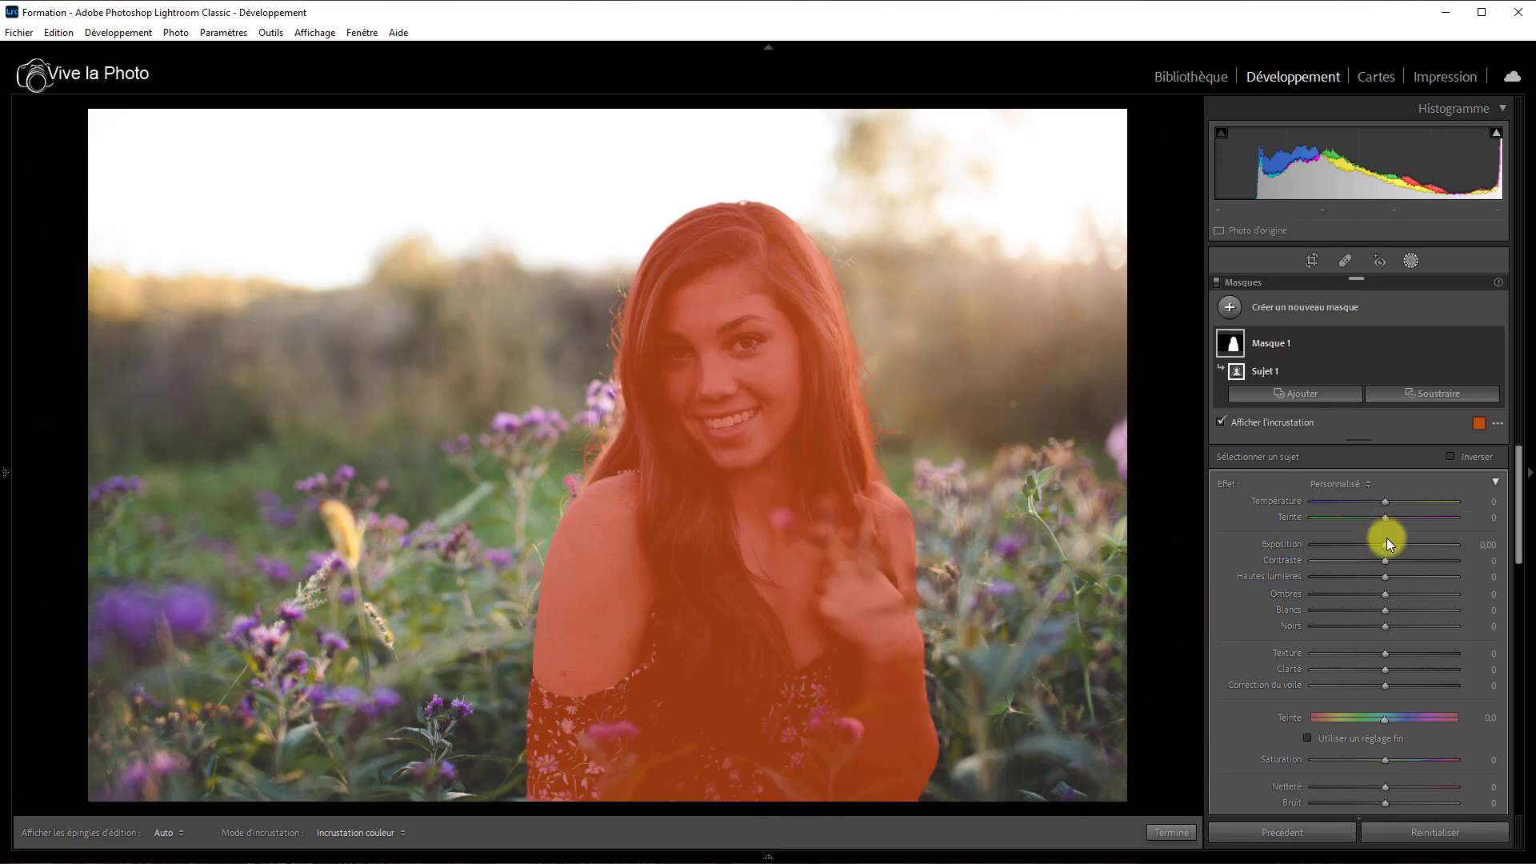
click(1431, 398)
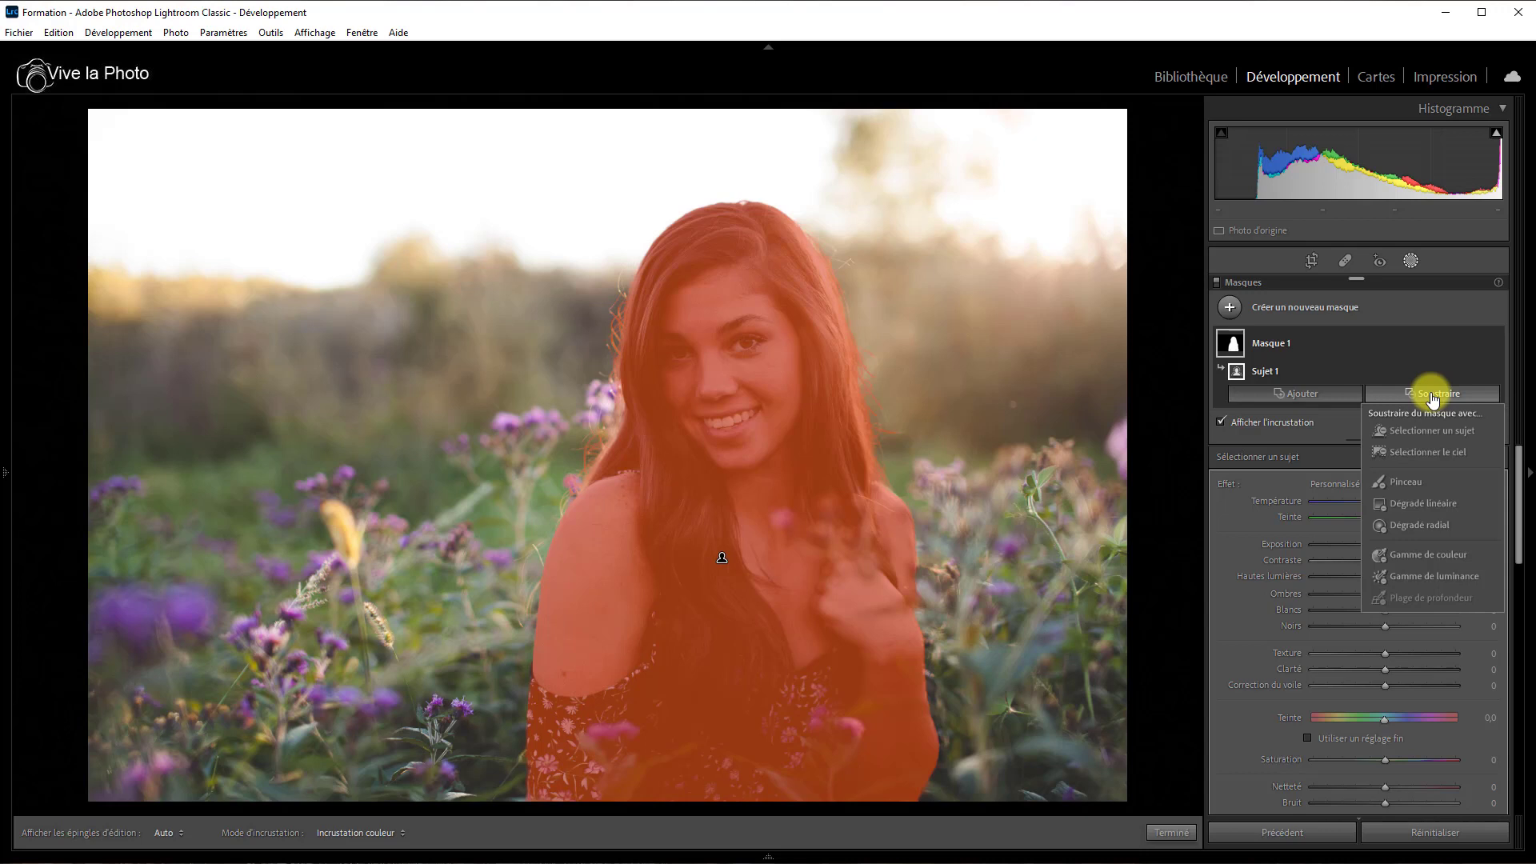
click(1417, 480)
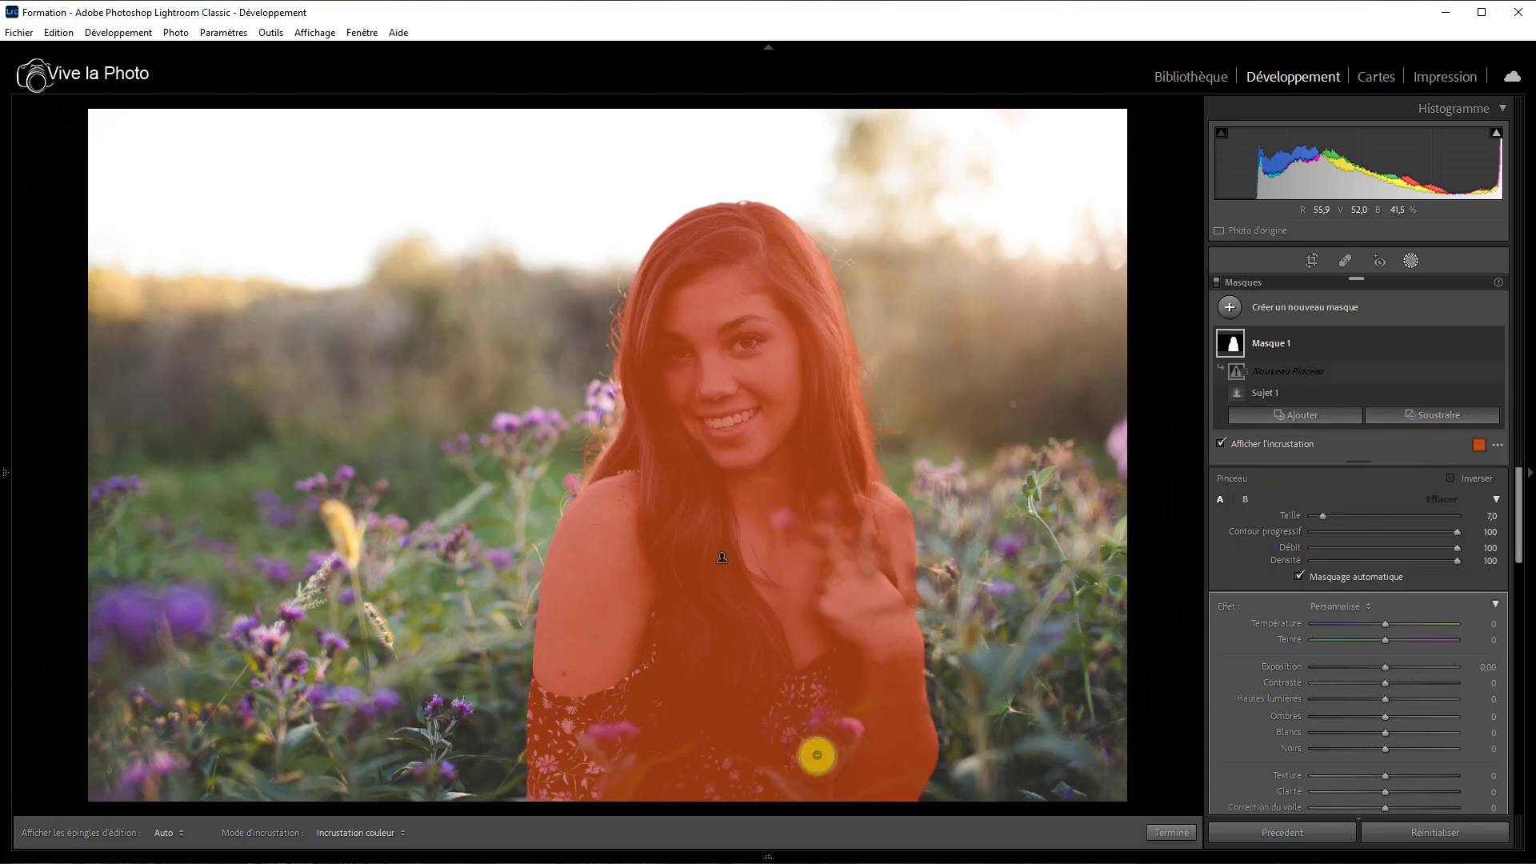
scroll(632, 756, down, 3)
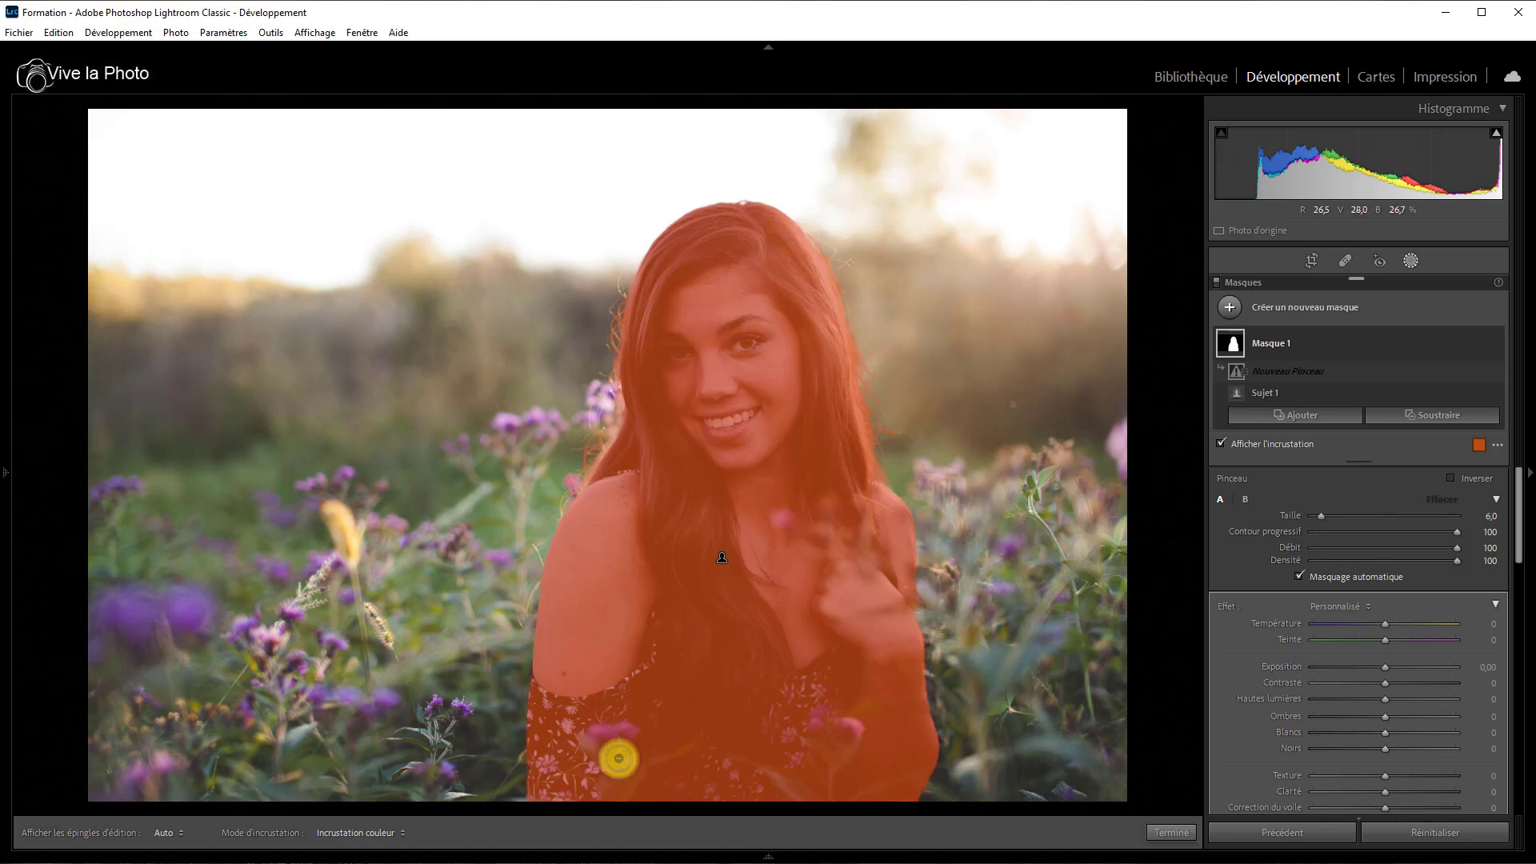
scroll(611, 743, up, 1)
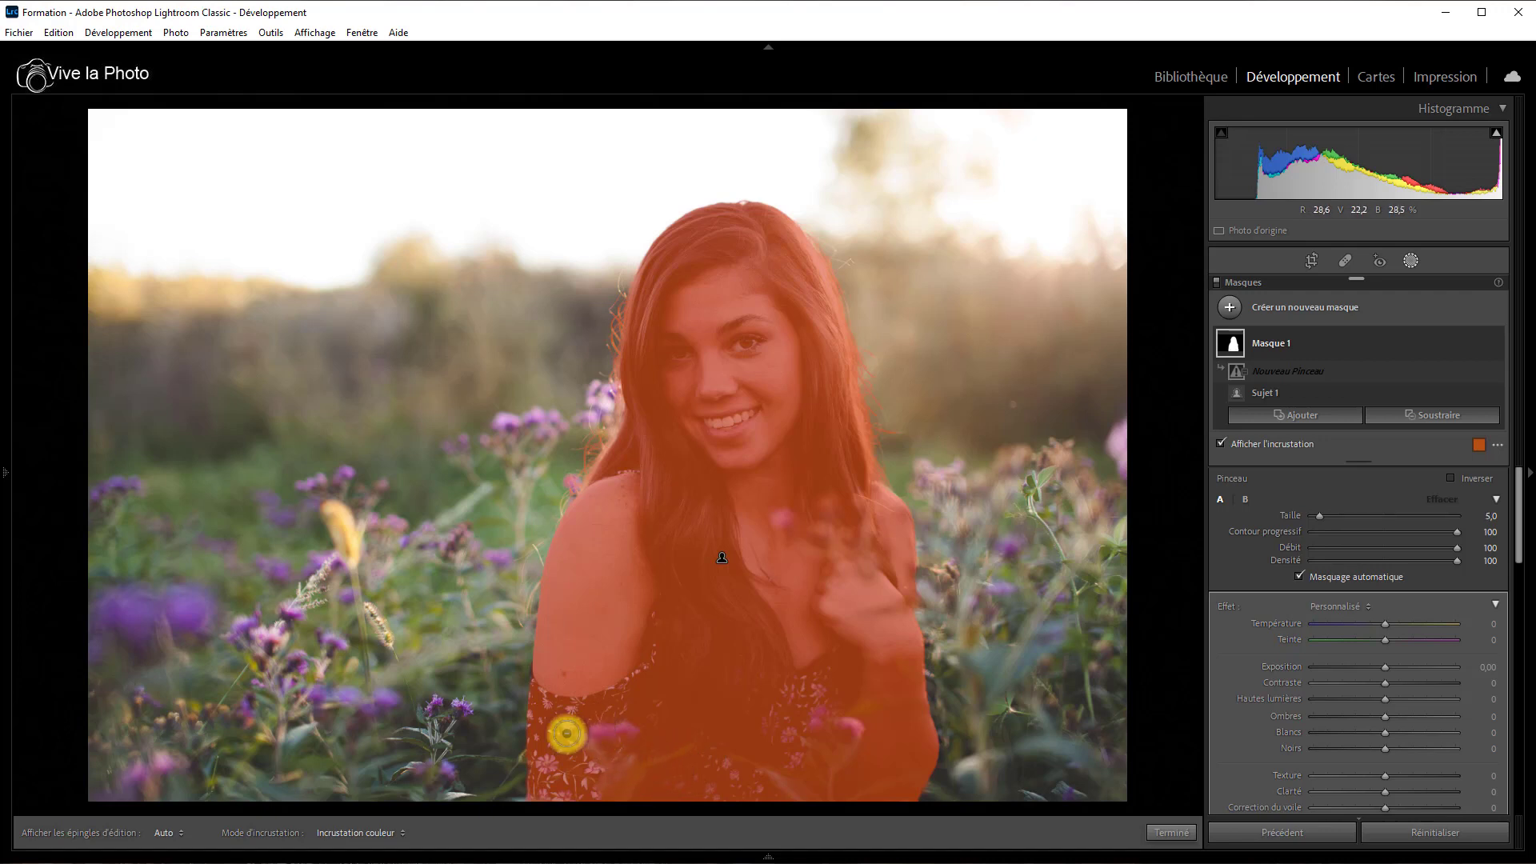
mouse_move(593, 740)
mouse_down()
mouse_move(615, 717)
mouse_move(605, 737)
mouse_move(579, 735)
mouse_move(626, 733)
mouse_move(603, 788)
mouse_move(623, 767)
mouse_move(583, 782)
mouse_move(596, 764)
mouse_move(584, 742)
mouse_move(617, 729)
mouse_move(610, 714)
mouse_move(599, 790)
mouse_move(628, 775)
mouse_move(592, 782)
mouse_up()
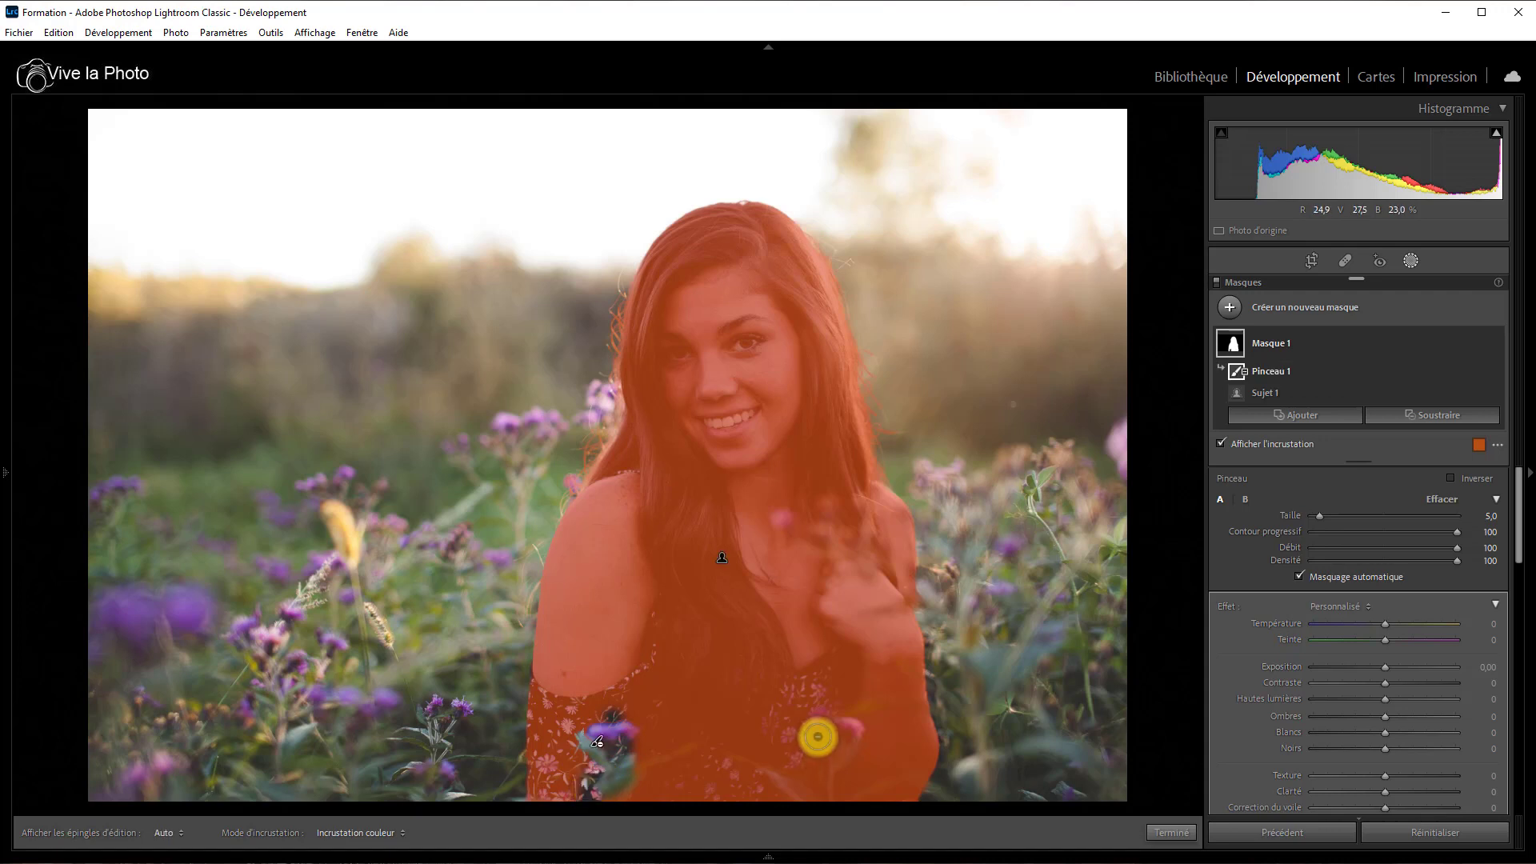
mouse_move(825, 723)
mouse_down()
mouse_move(860, 734)
mouse_move(826, 722)
mouse_move(853, 752)
mouse_move(827, 793)
mouse_move(837, 778)
mouse_move(821, 757)
mouse_move(833, 781)
mouse_move(815, 803)
mouse_move(762, 773)
mouse_move(814, 805)
mouse_move(883, 785)
mouse_move(864, 788)
mouse_move(865, 837)
mouse_up()
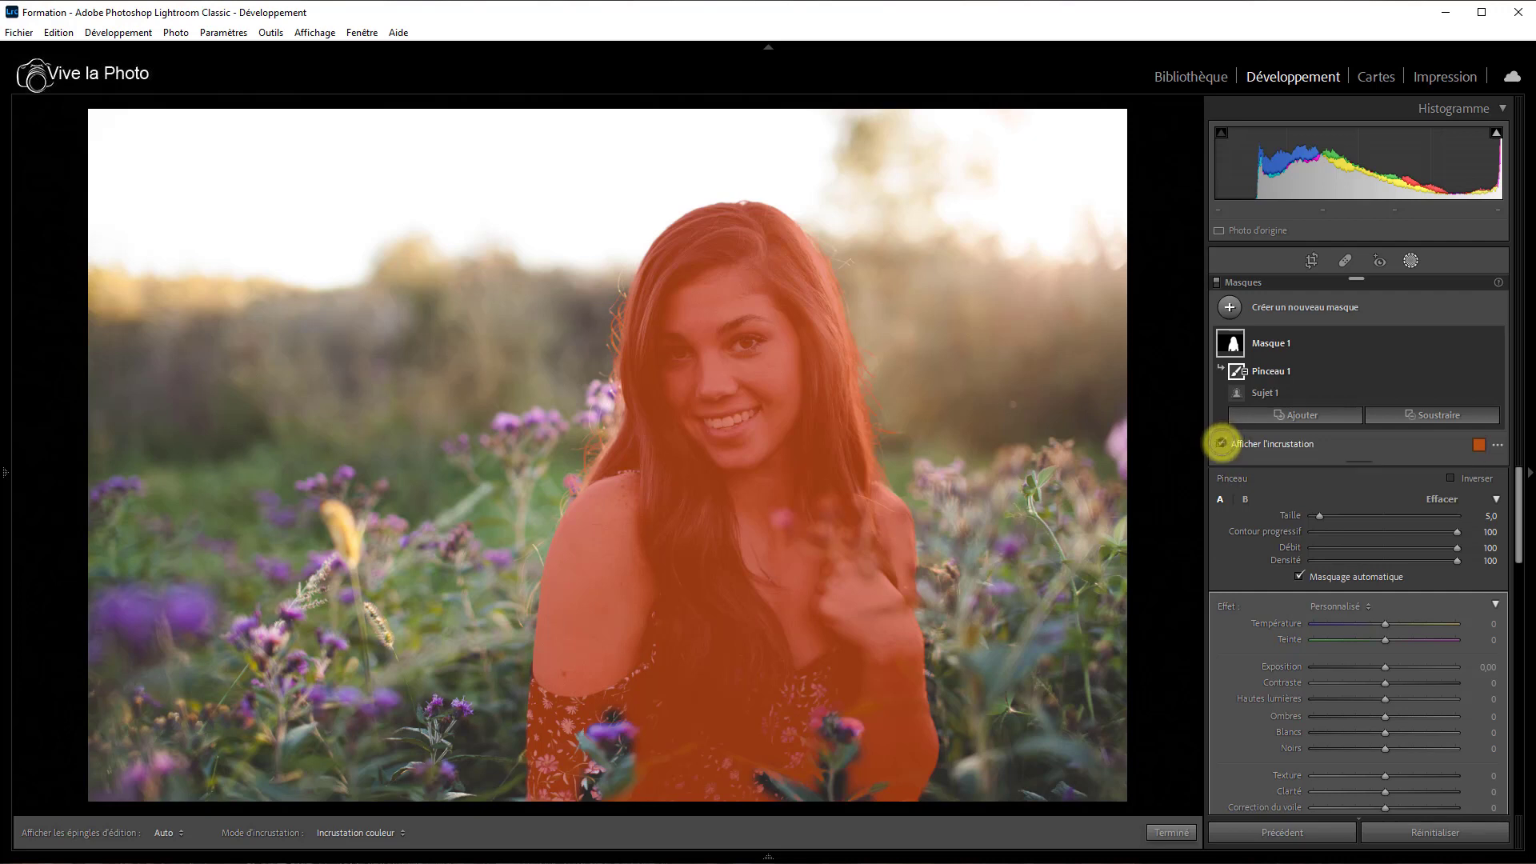
Step: Hide the mask overlay and set the subject mask's Exposition to −0,29, Contraste to 15 and Hautes lumières to −100
click(1221, 443)
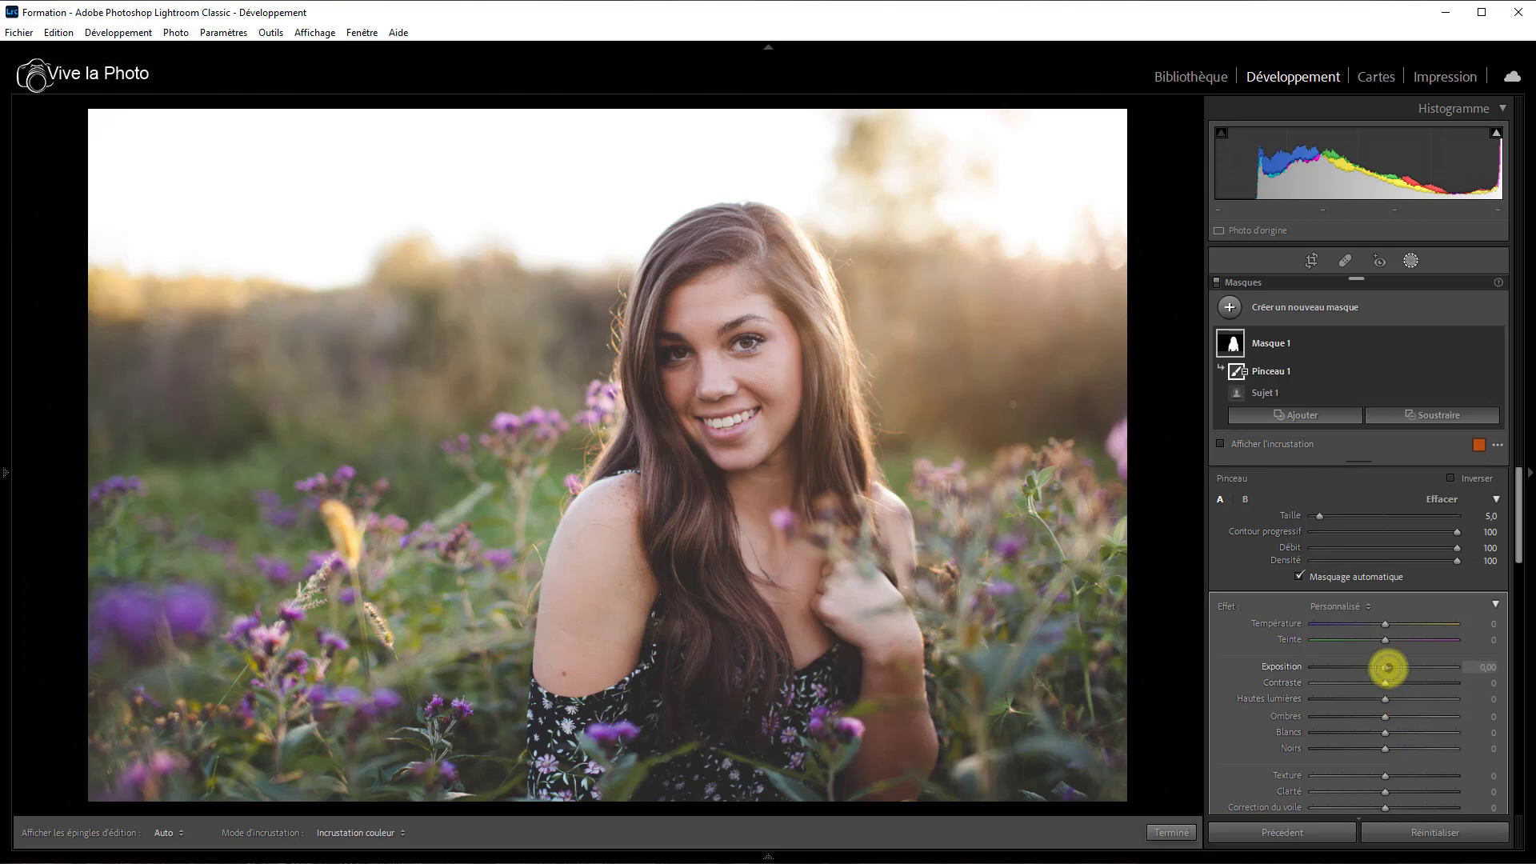
click(1384, 665)
drag(1384, 665, 1378, 665)
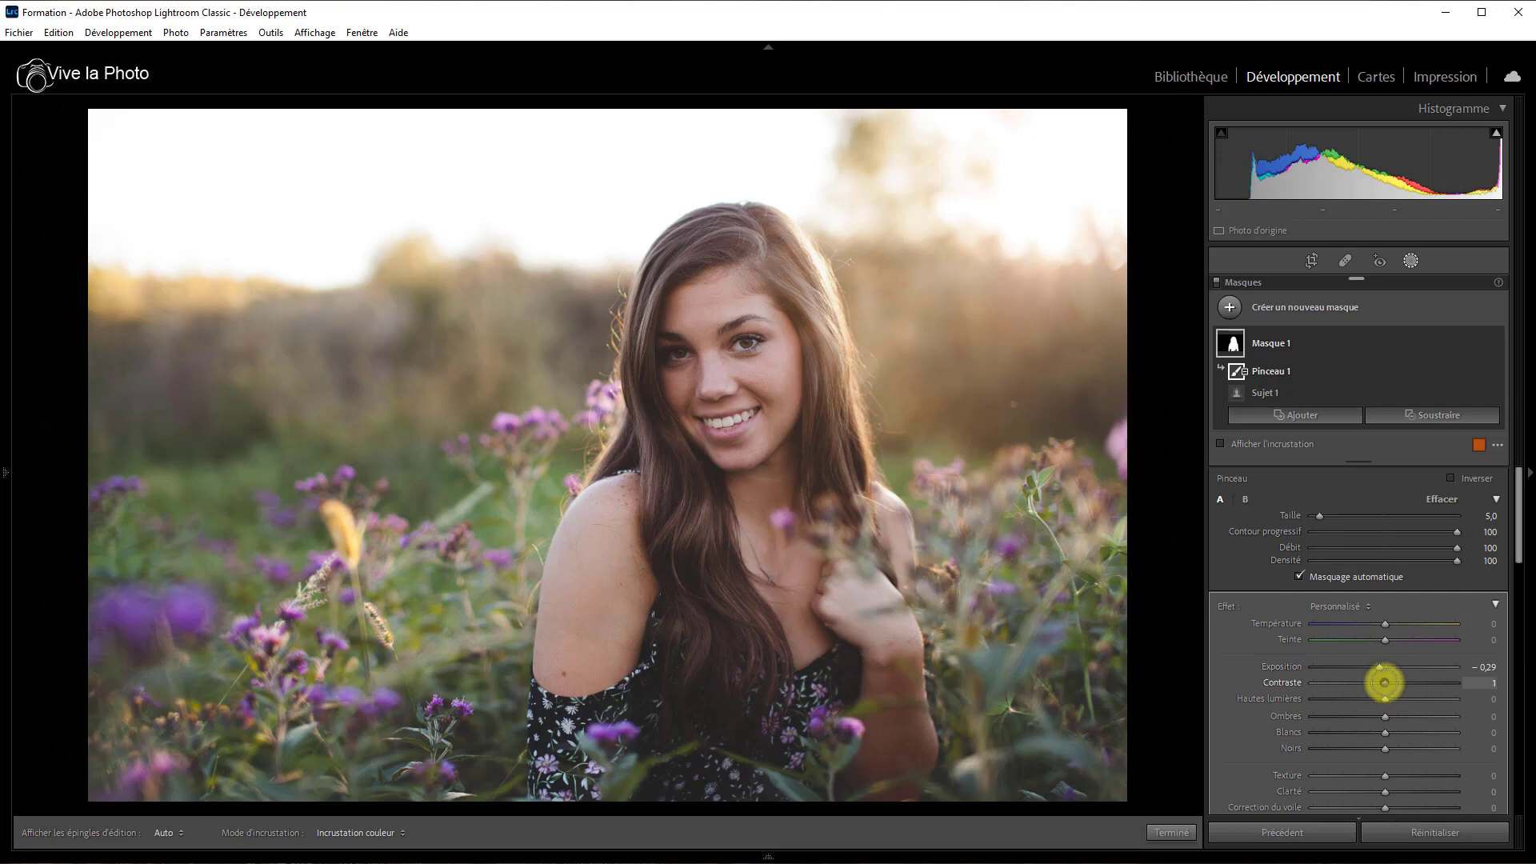
drag(1385, 682, 1395, 682)
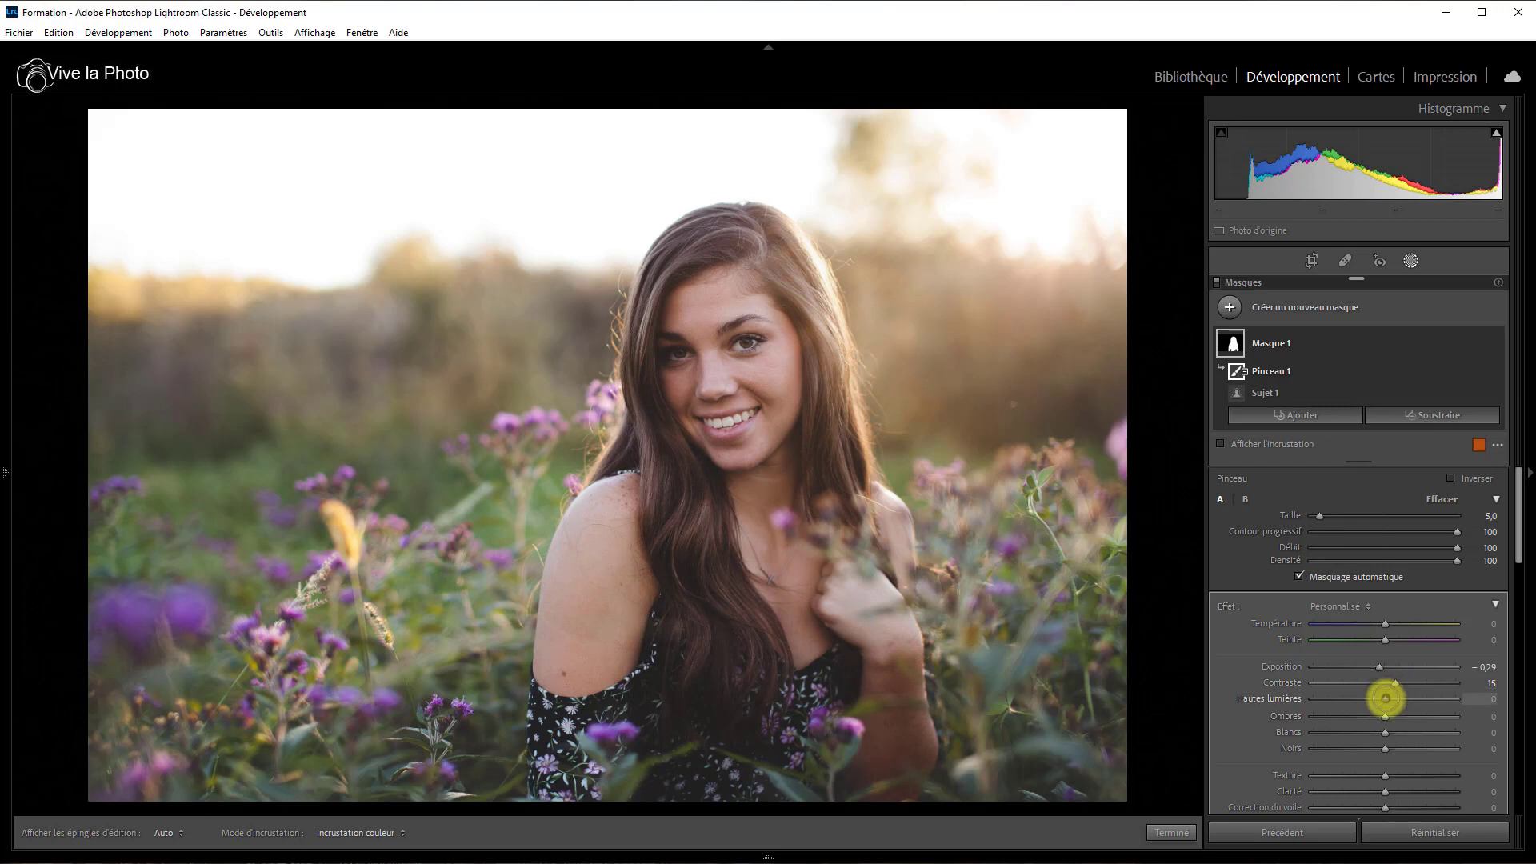
drag(1385, 699, 1309, 697)
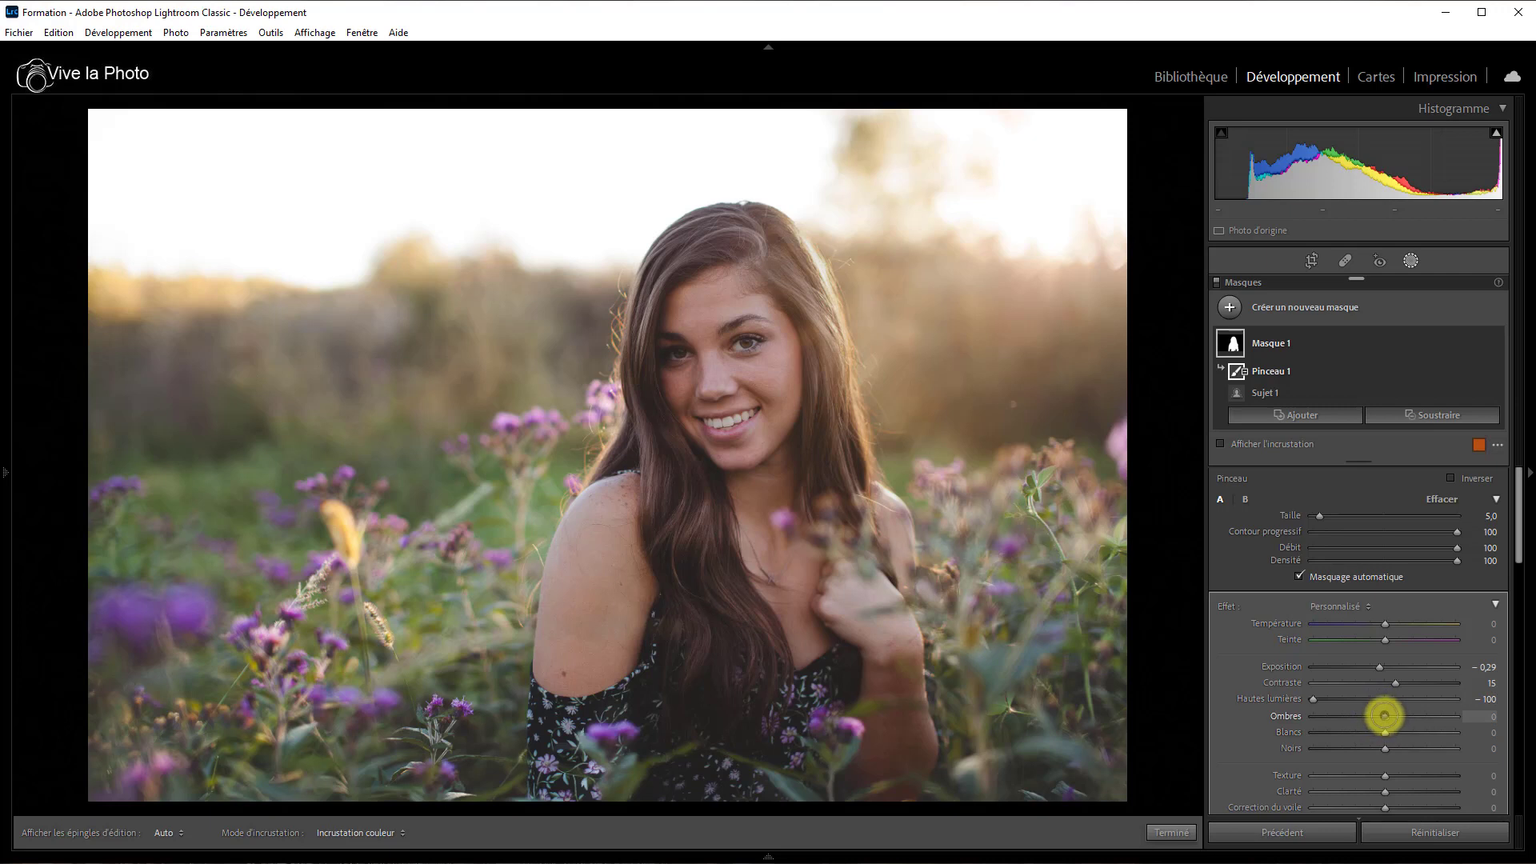
Step: Set the subject mask's Ombres to 35, Blancs to 18, Noirs to −5 and Texture to 33, and check the skin detail on the cheek
drag(1385, 715, 1408, 716)
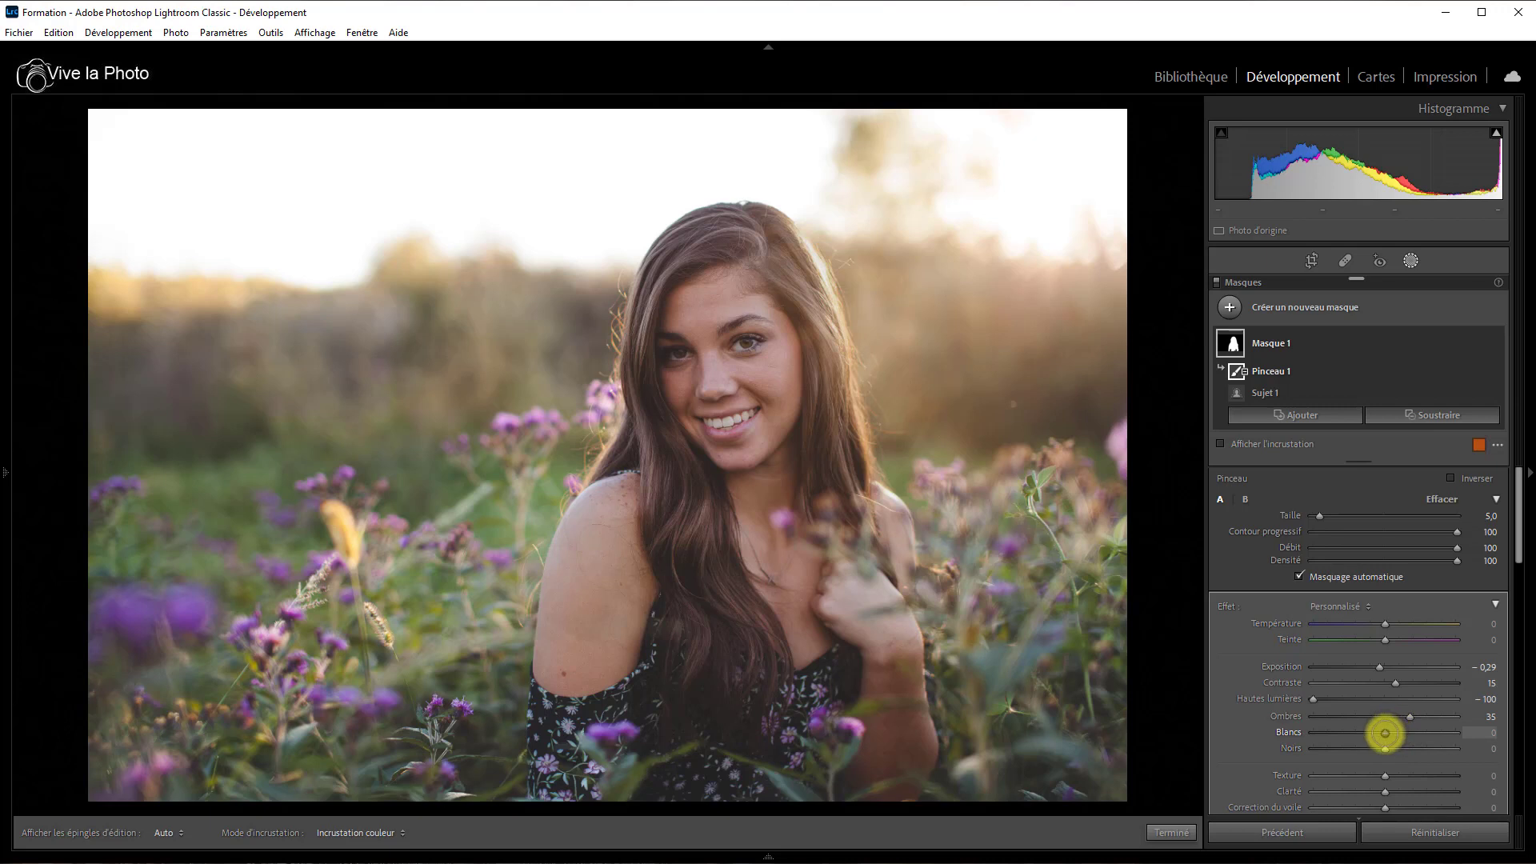
drag(1385, 733, 1393, 733)
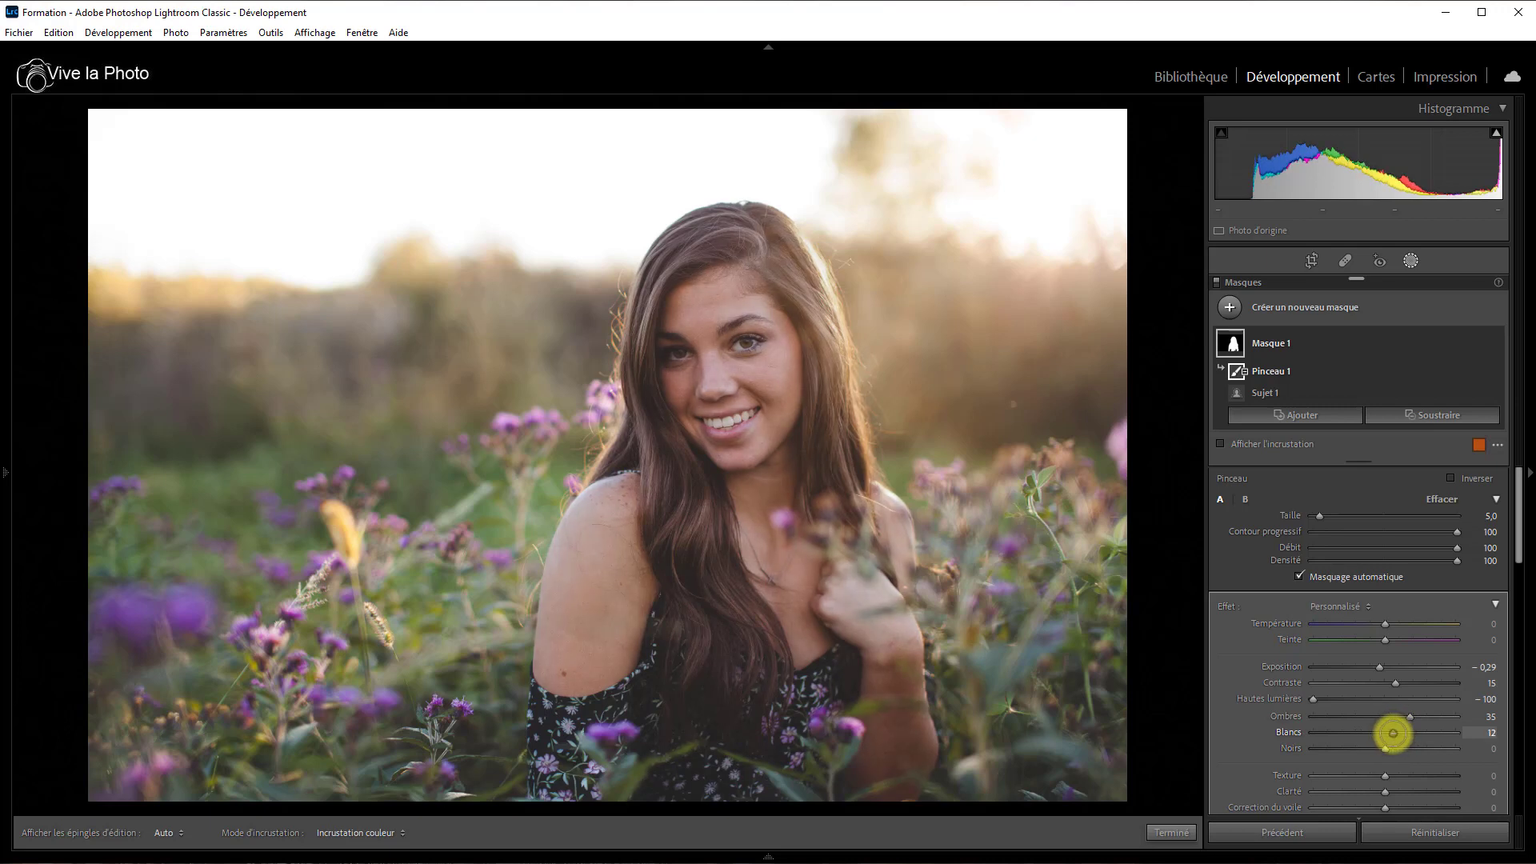
mouse_move(1392, 733)
mouse_down()
mouse_move(1381, 747)
mouse_move(1397, 730)
mouse_up()
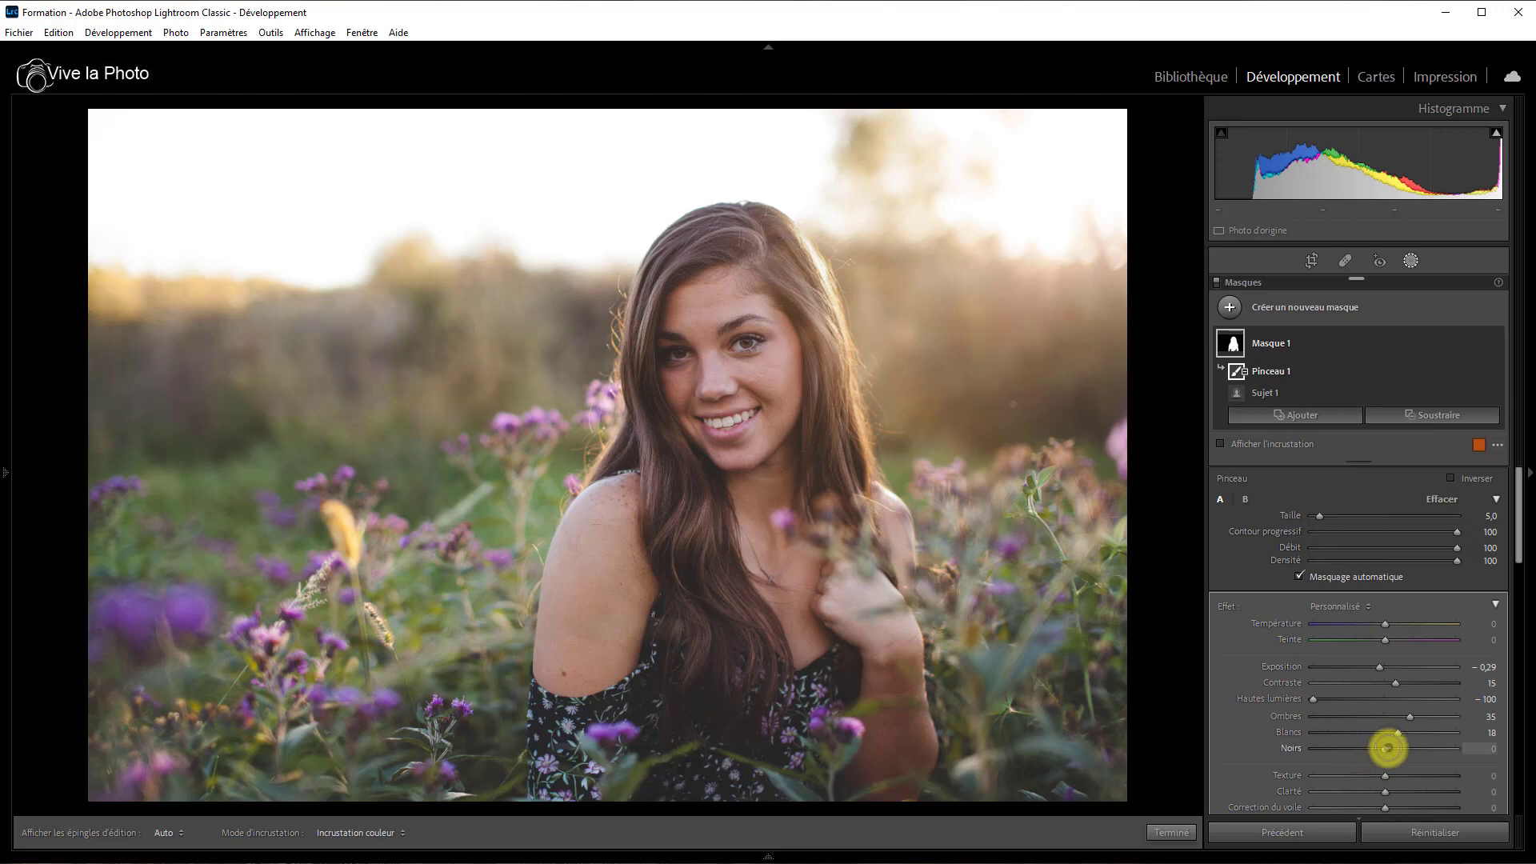
drag(1388, 747, 1383, 748)
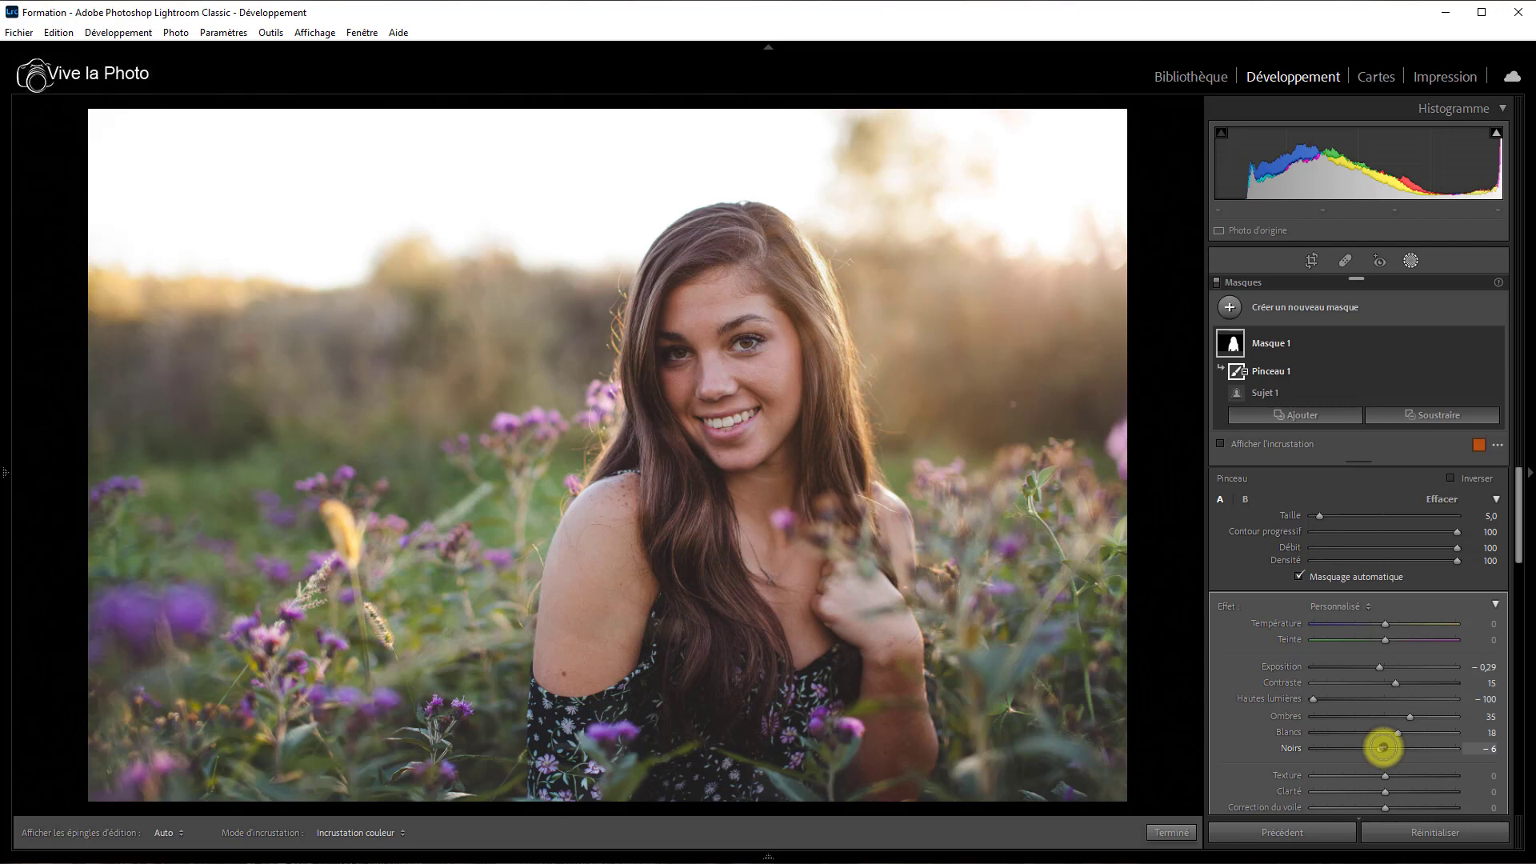
drag(1383, 748, 1384, 748)
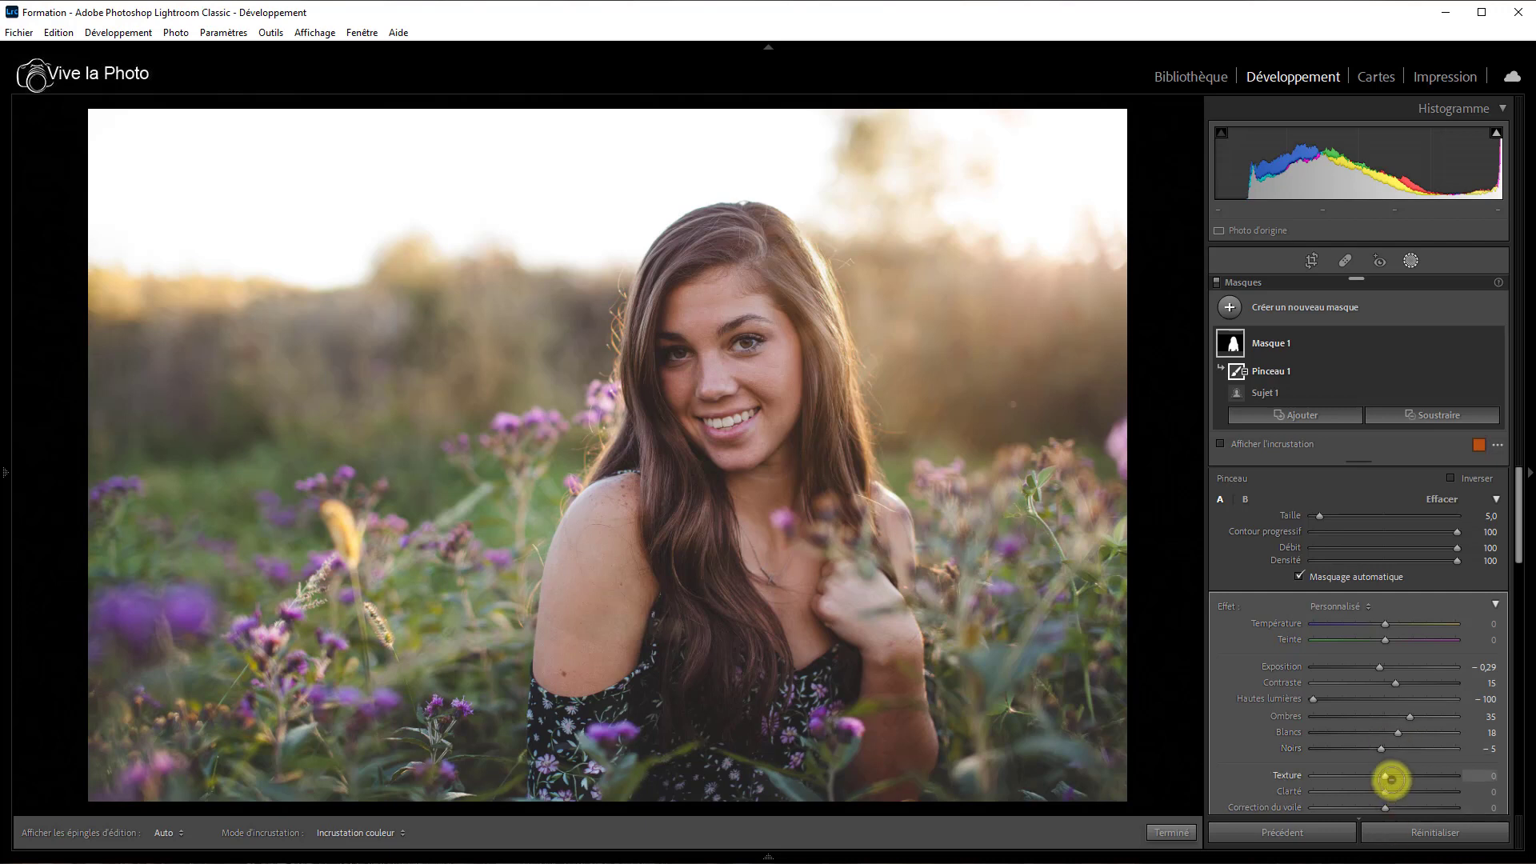
drag(1386, 776, 1407, 773)
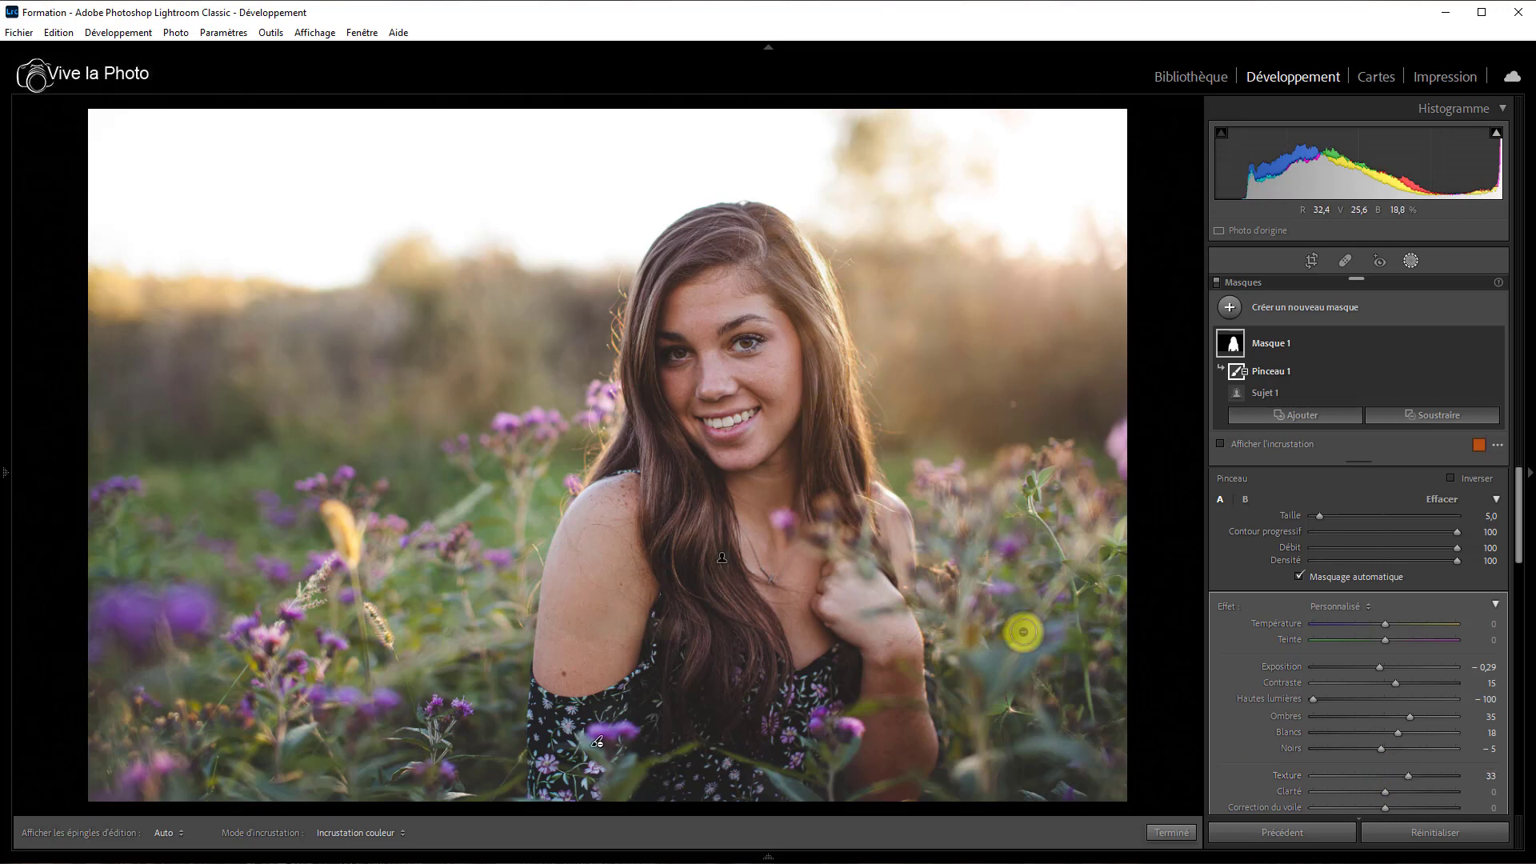
key(space)
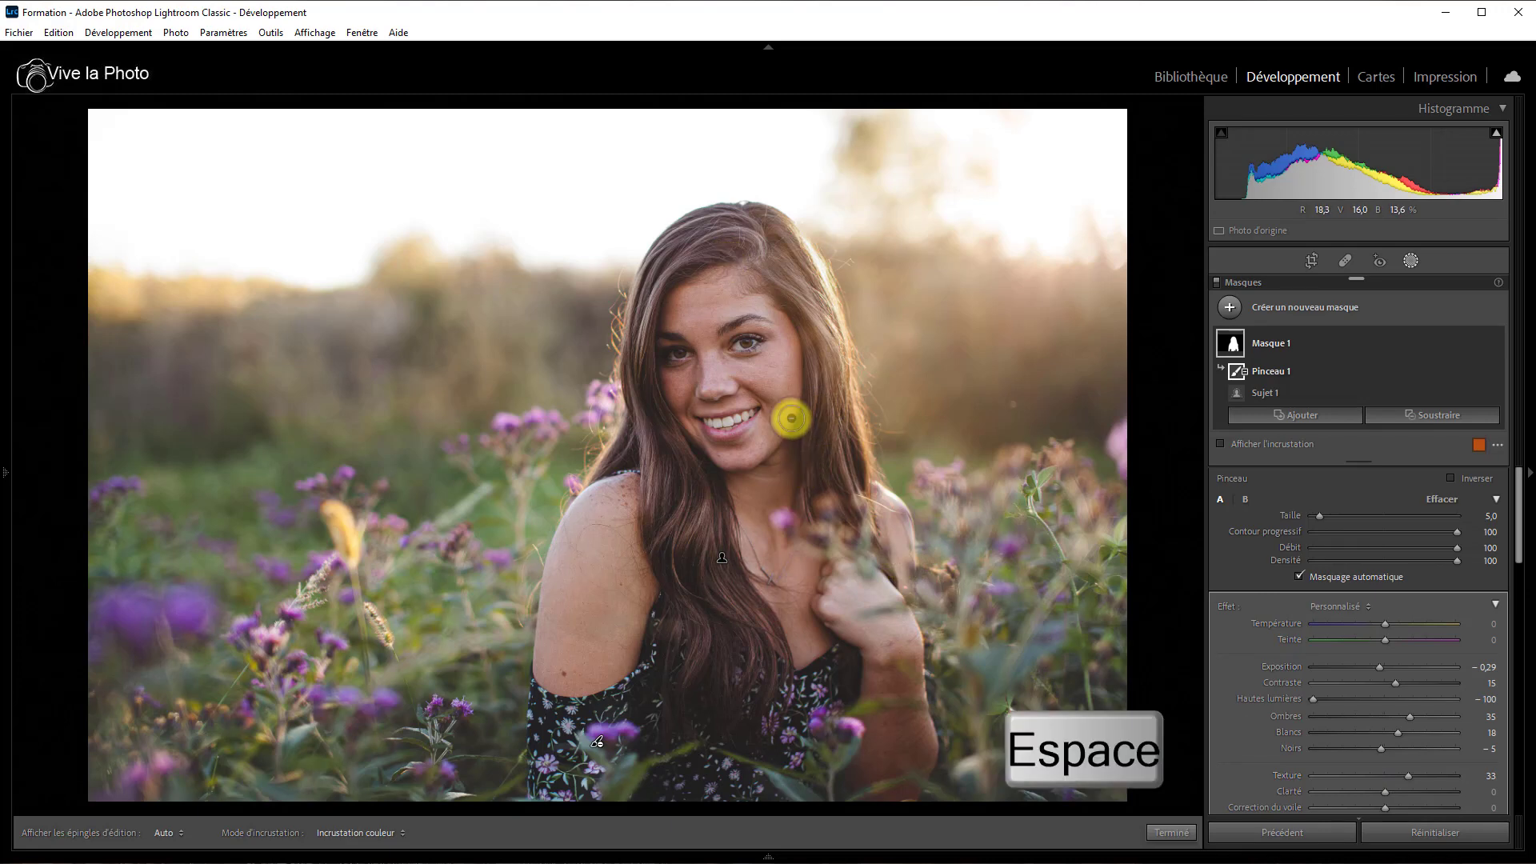
click(775, 384)
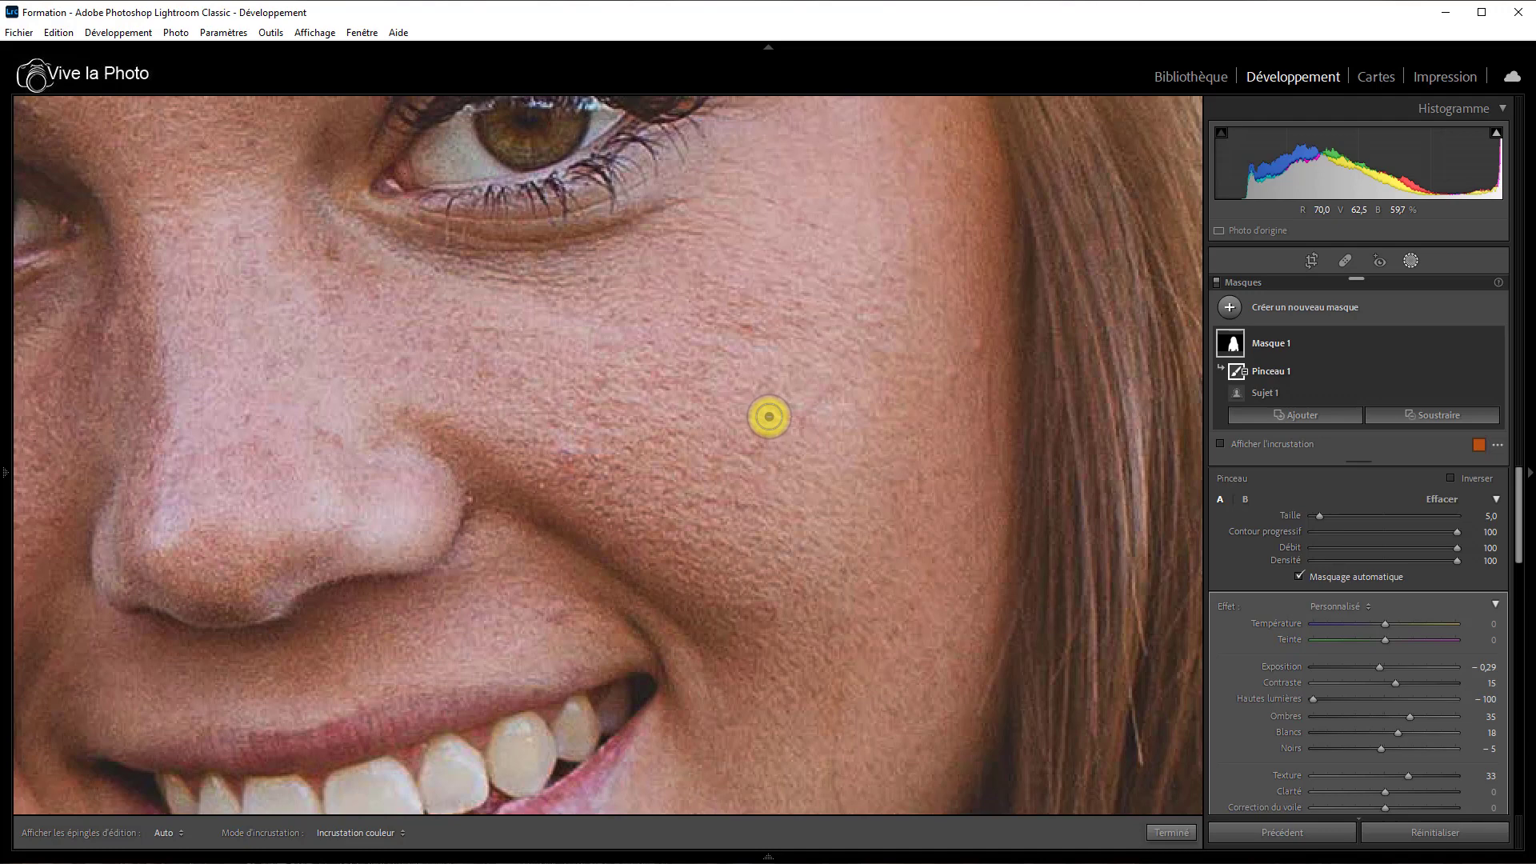
key(space)
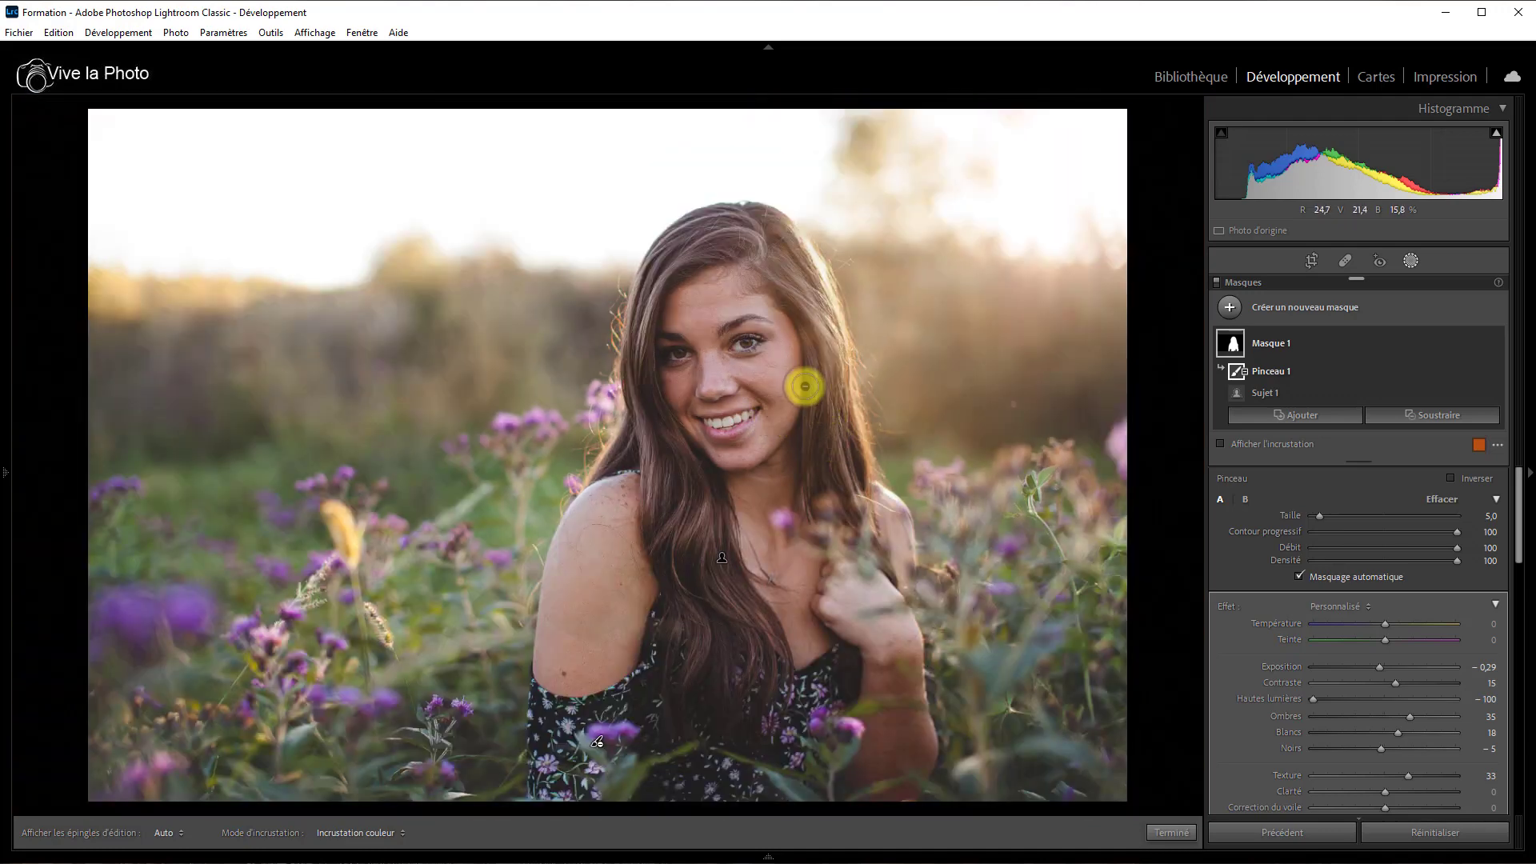
key(space)
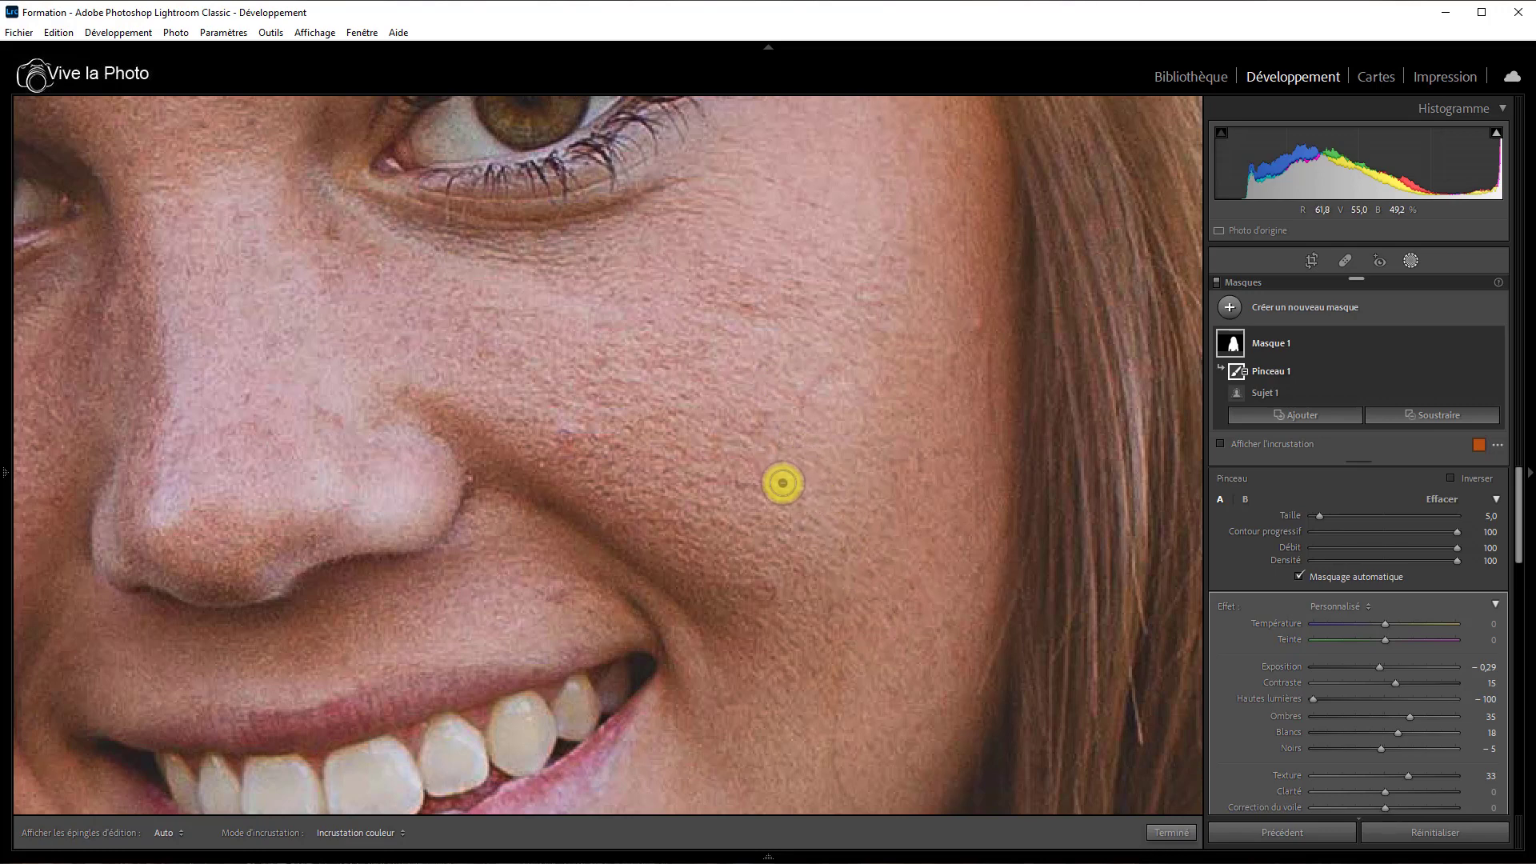
key(z)
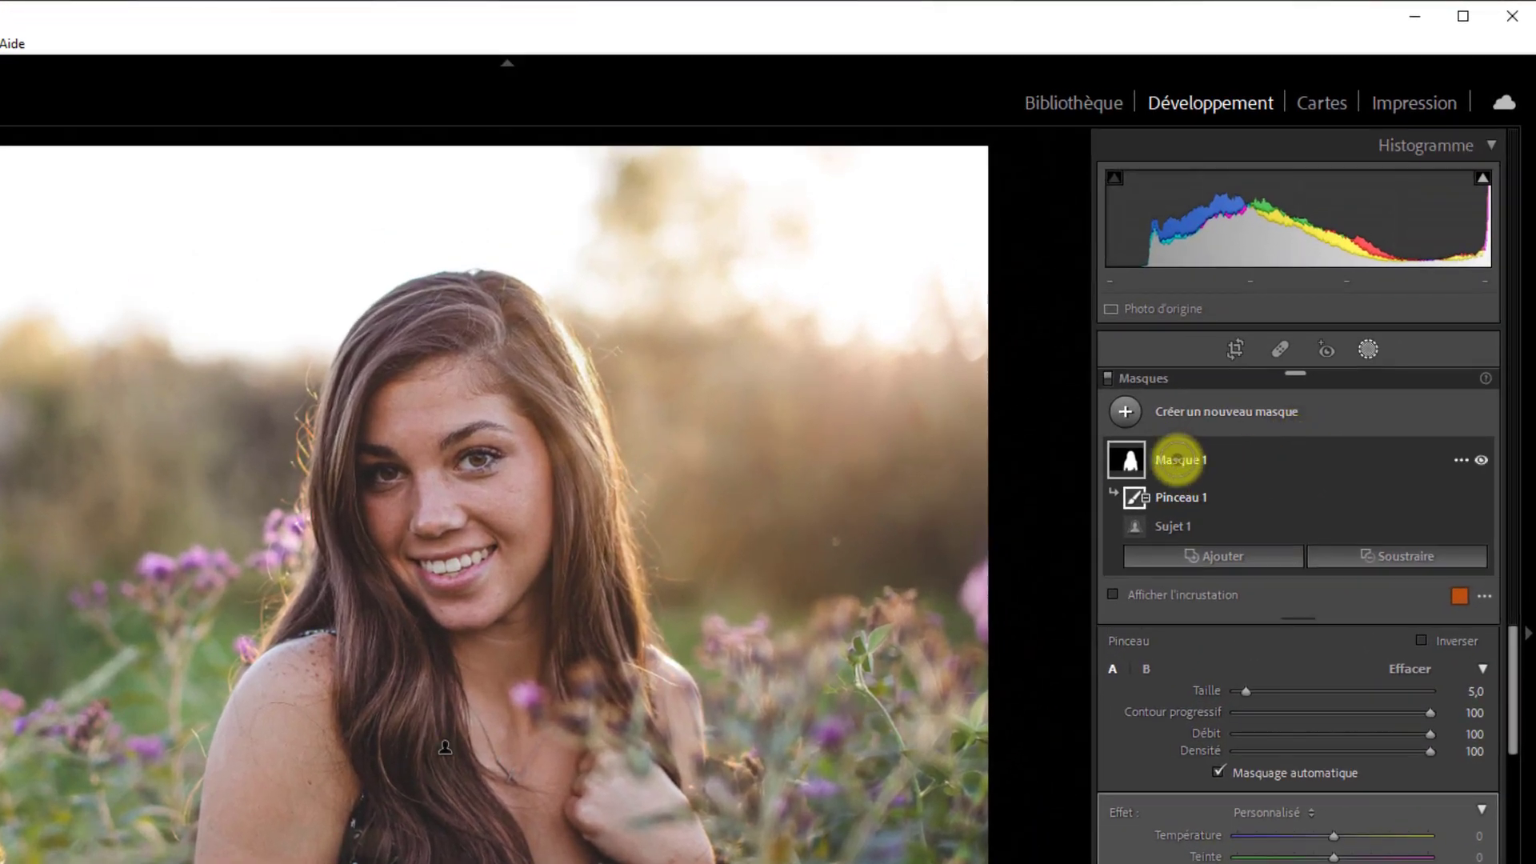
Step: Rename the subject mask as PORTRAIT
click(1176, 460)
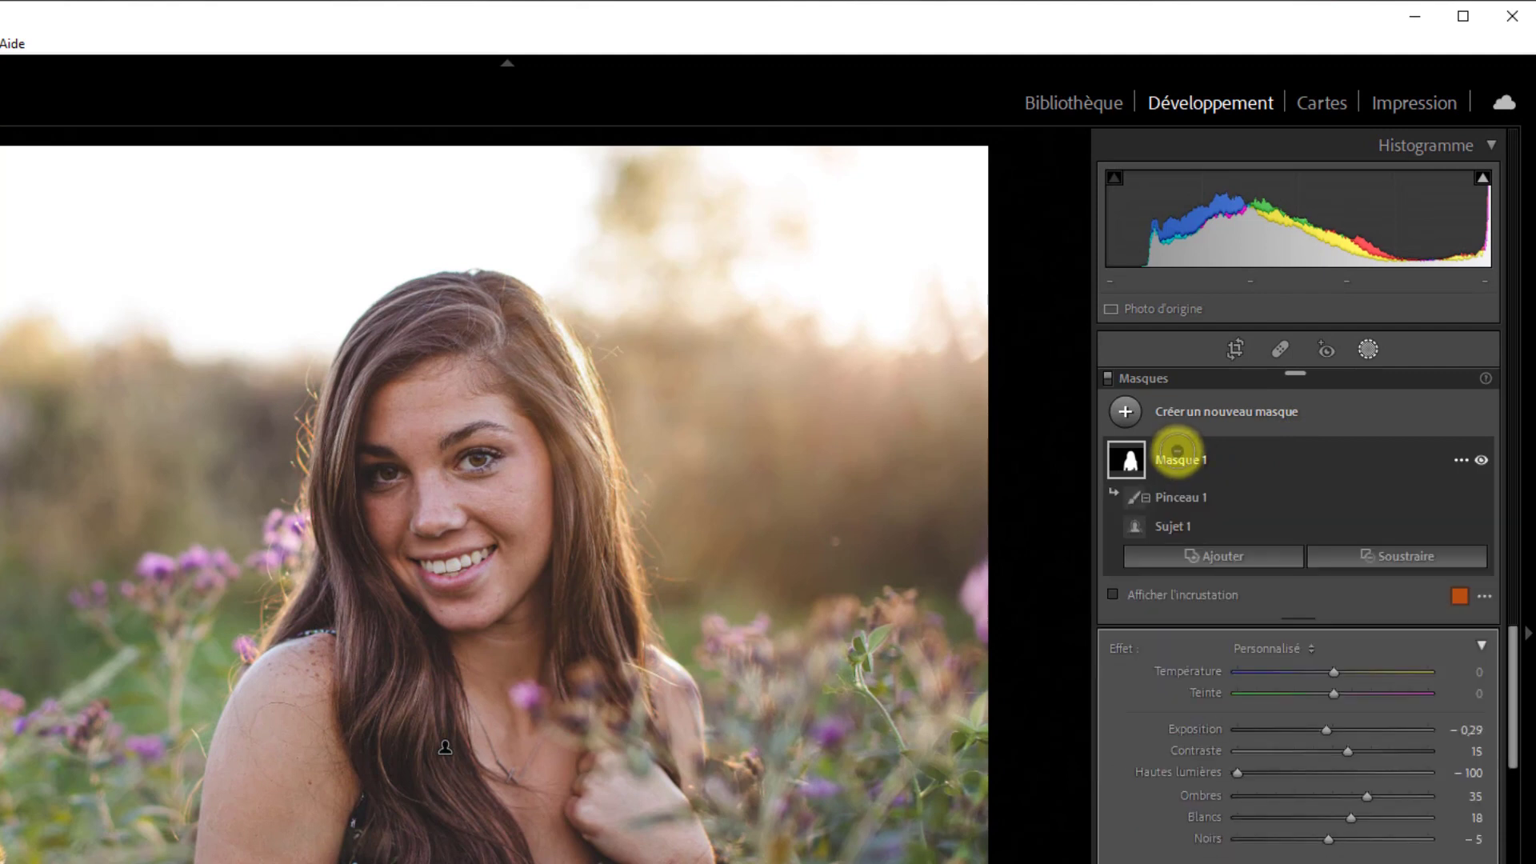
double_click(1176, 459)
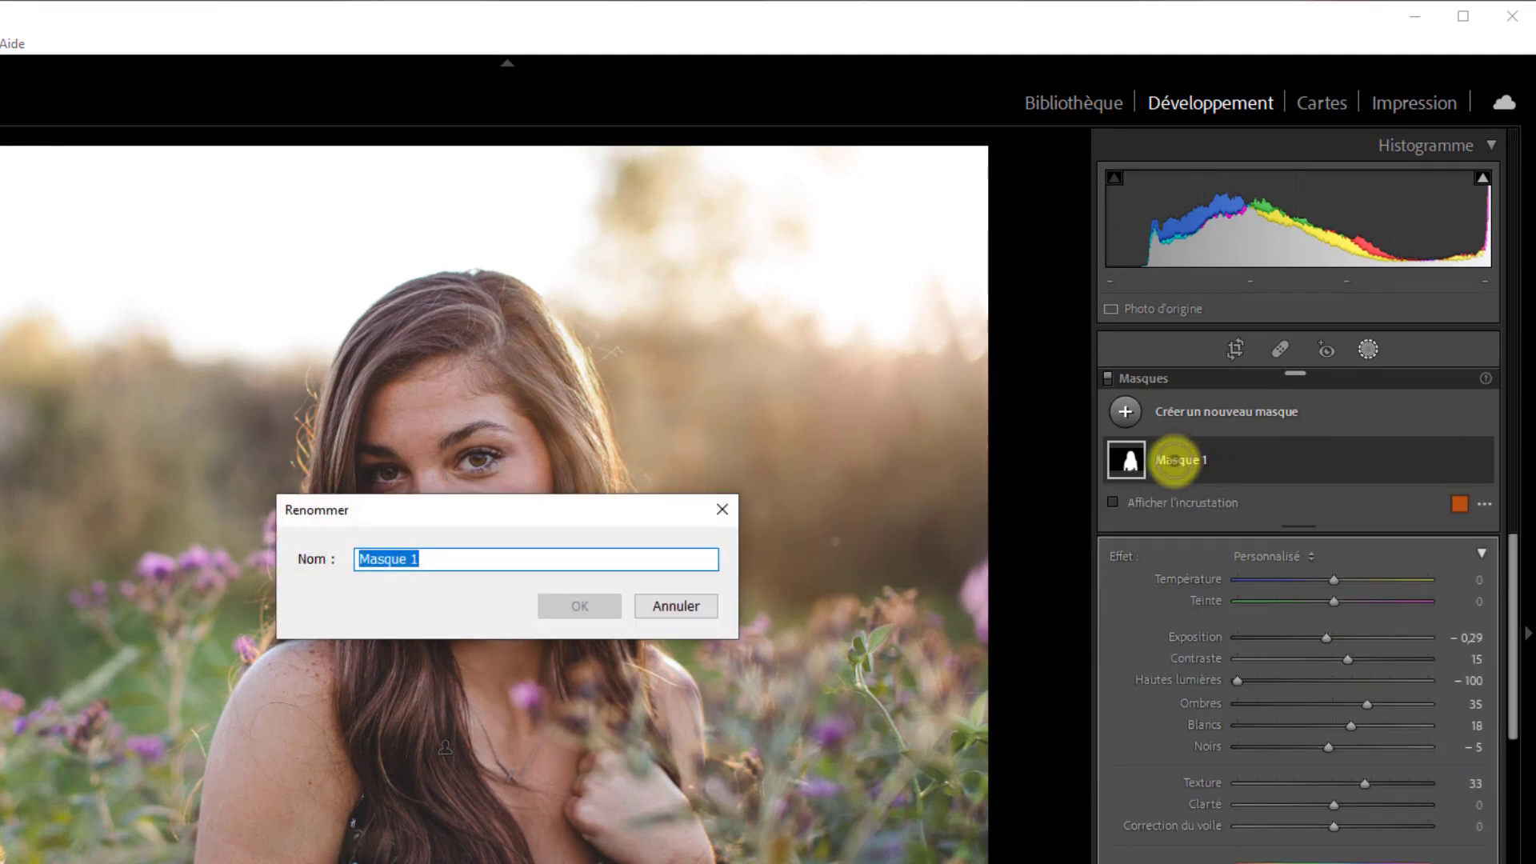
text(PORTRAIT)
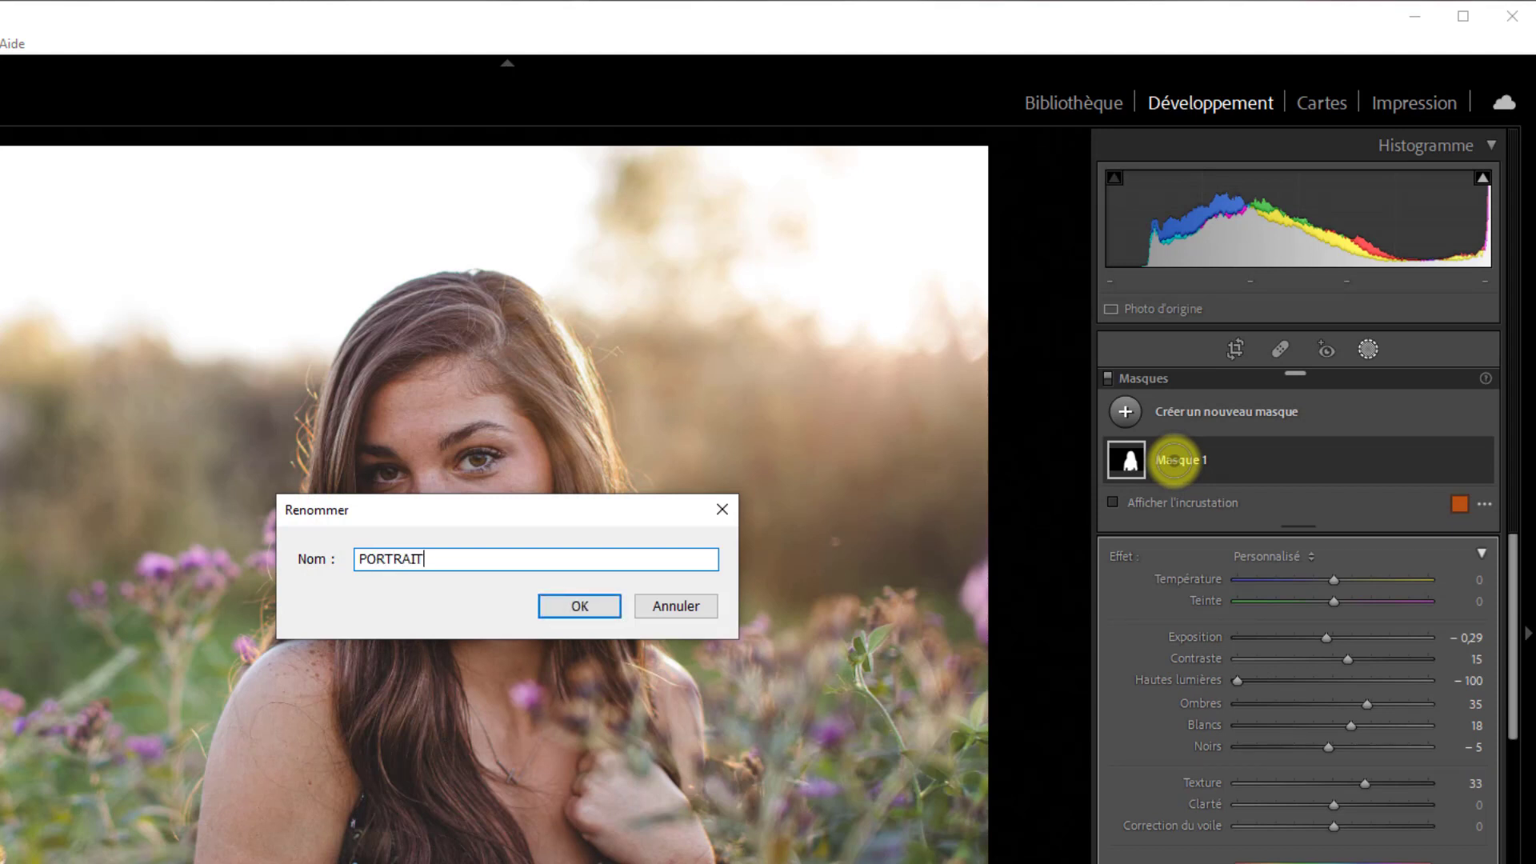
key(Return)
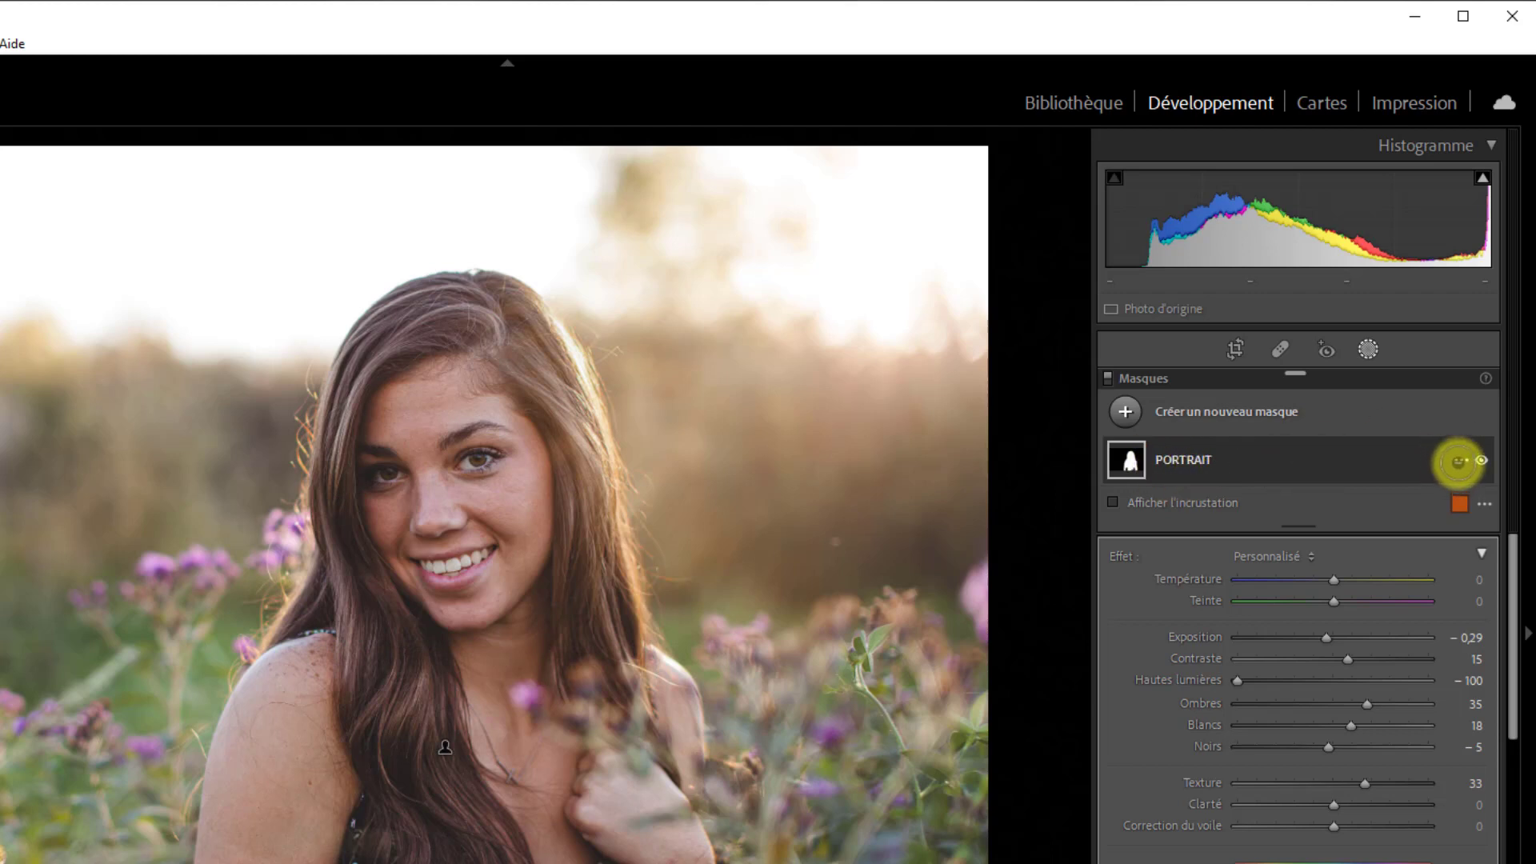
Step: Duplicate the PORTRAIT mask and rename the copy as ARRIERE PLAN
click(1458, 461)
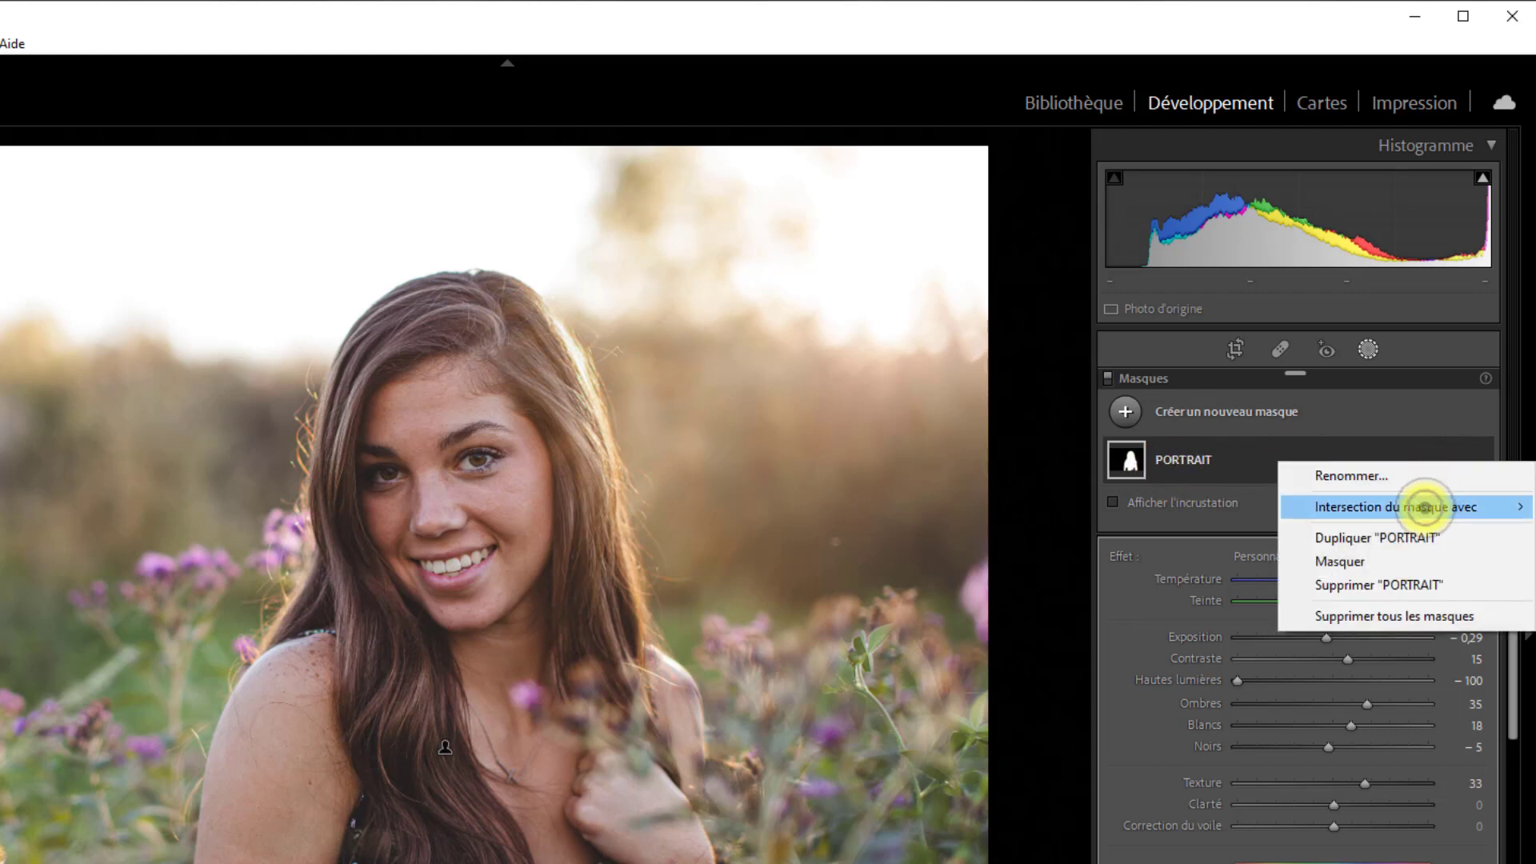
click(1414, 536)
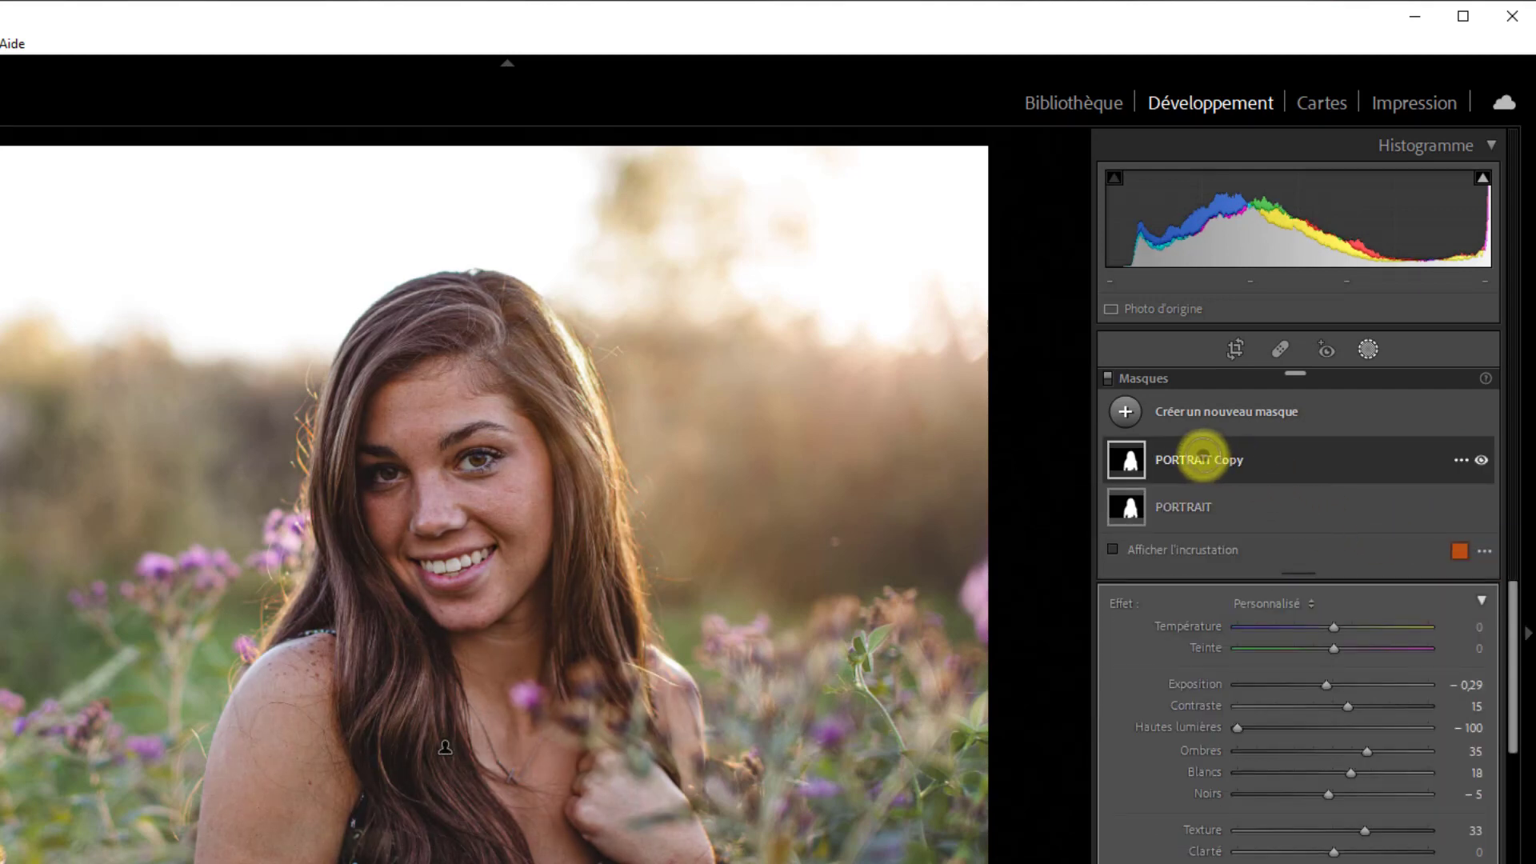
click(1200, 456)
double_click(1200, 456)
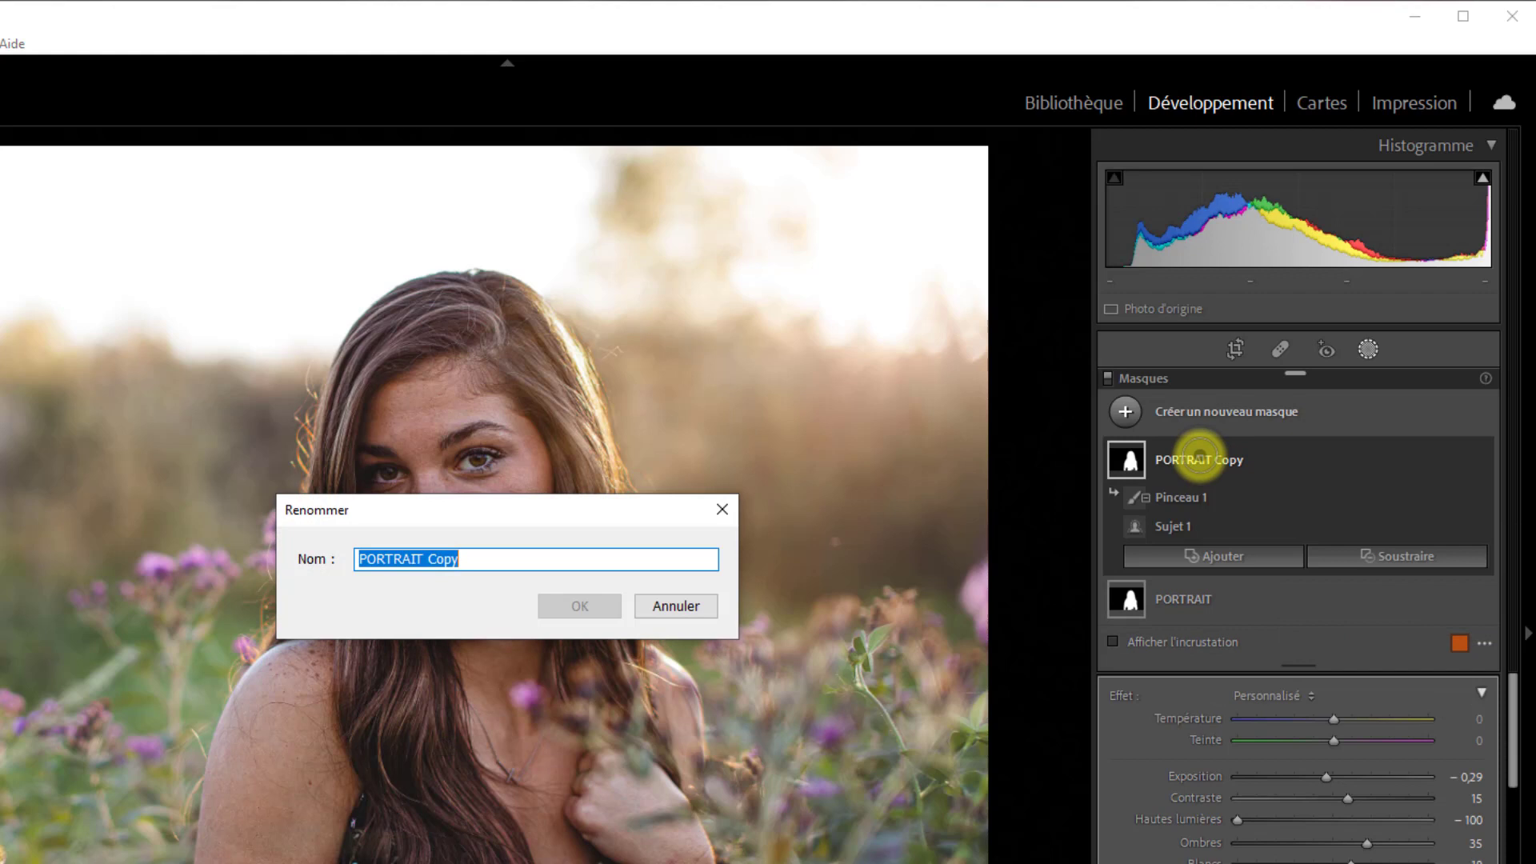
text(A)
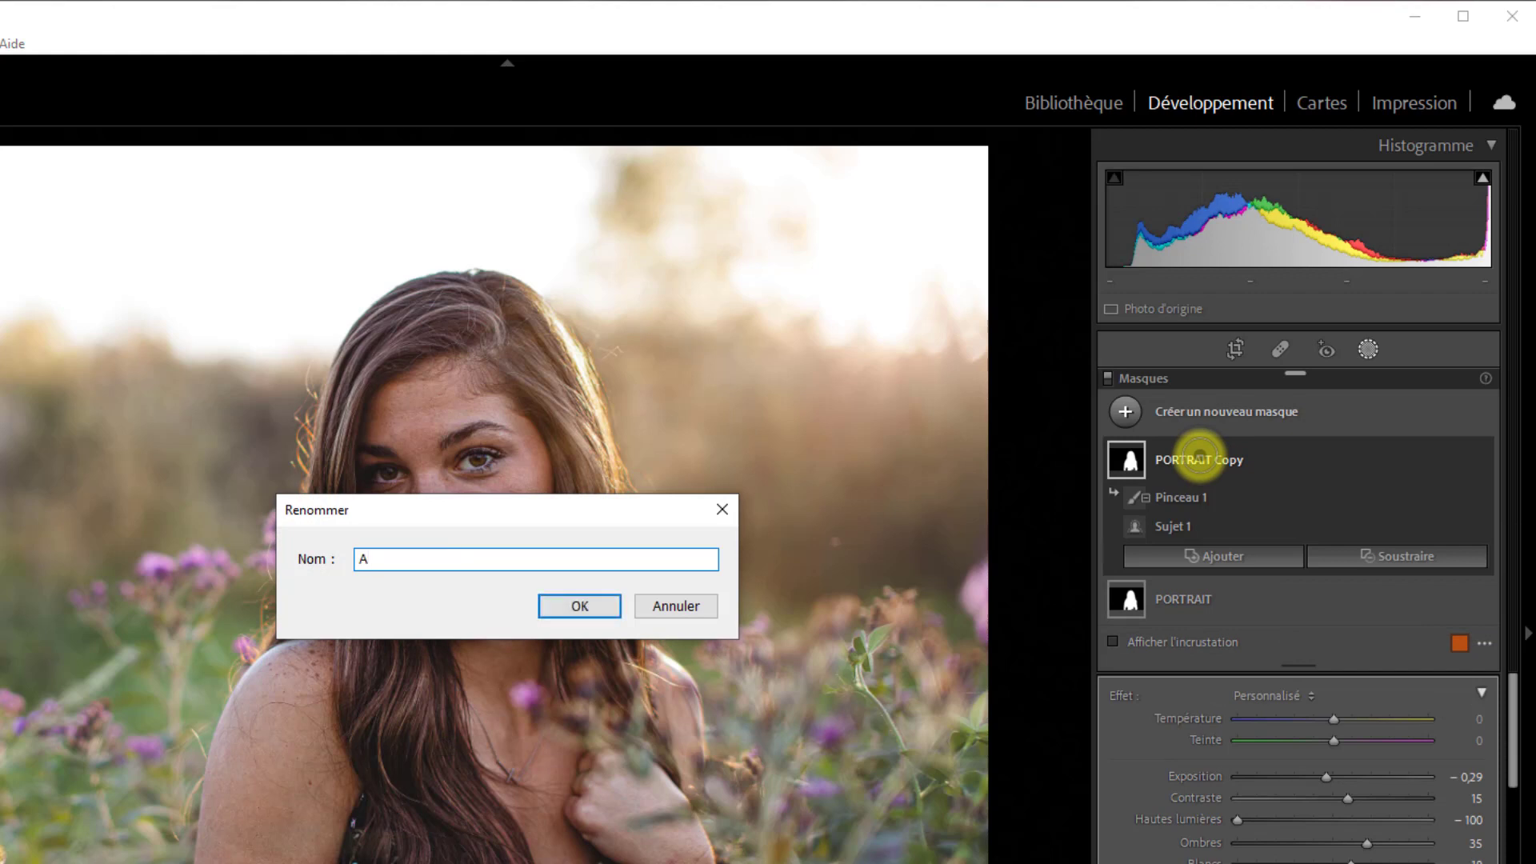
text(RRIERE PLAN)
key(Return)
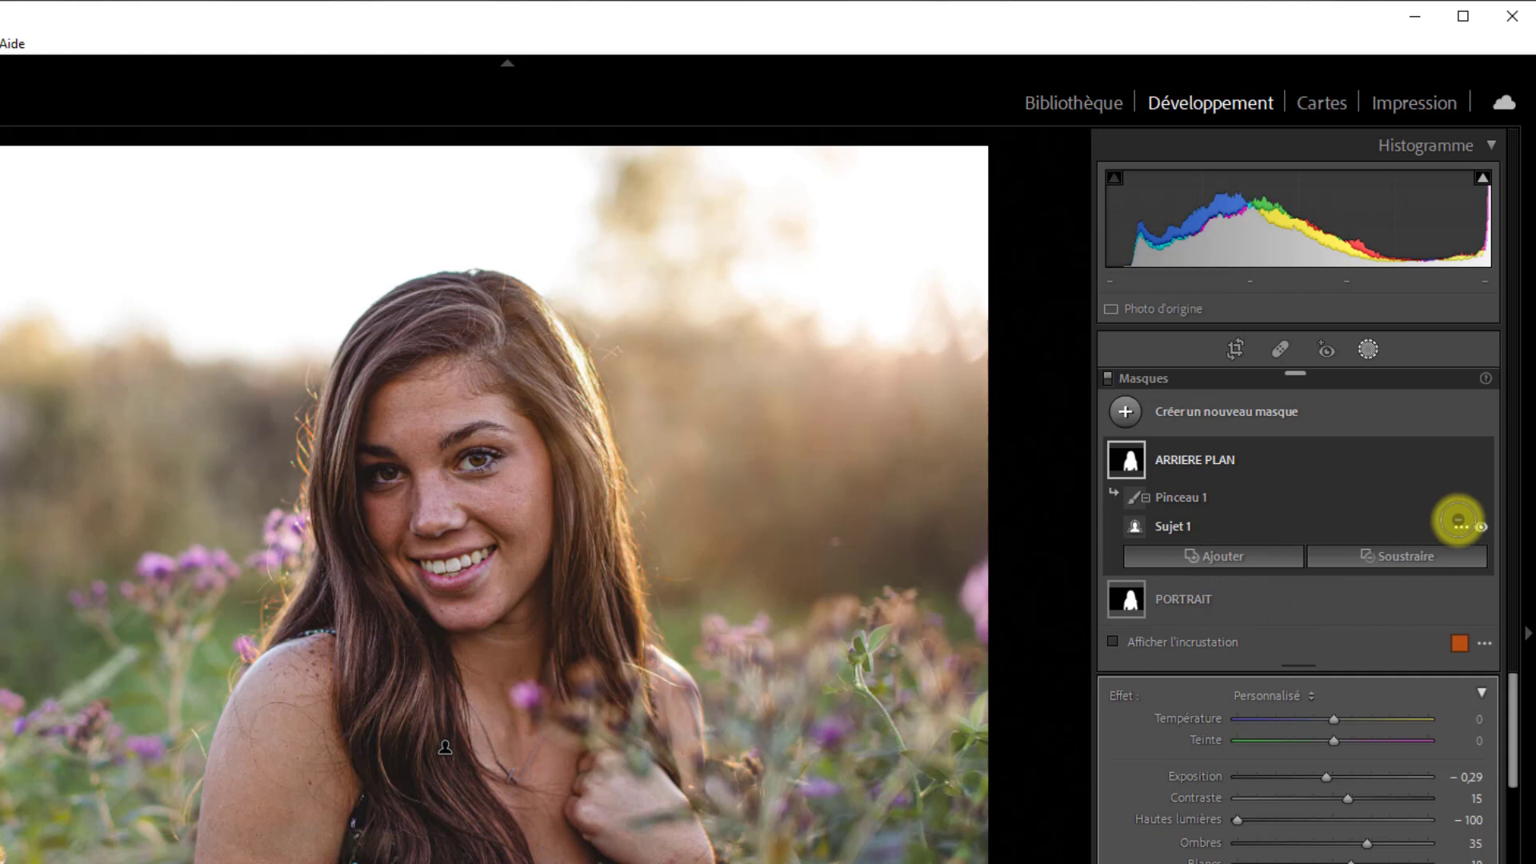
Step: Invert the Sujet 1 component of the ARRIERE PLAN mask and show the mask overlay
click(1457, 525)
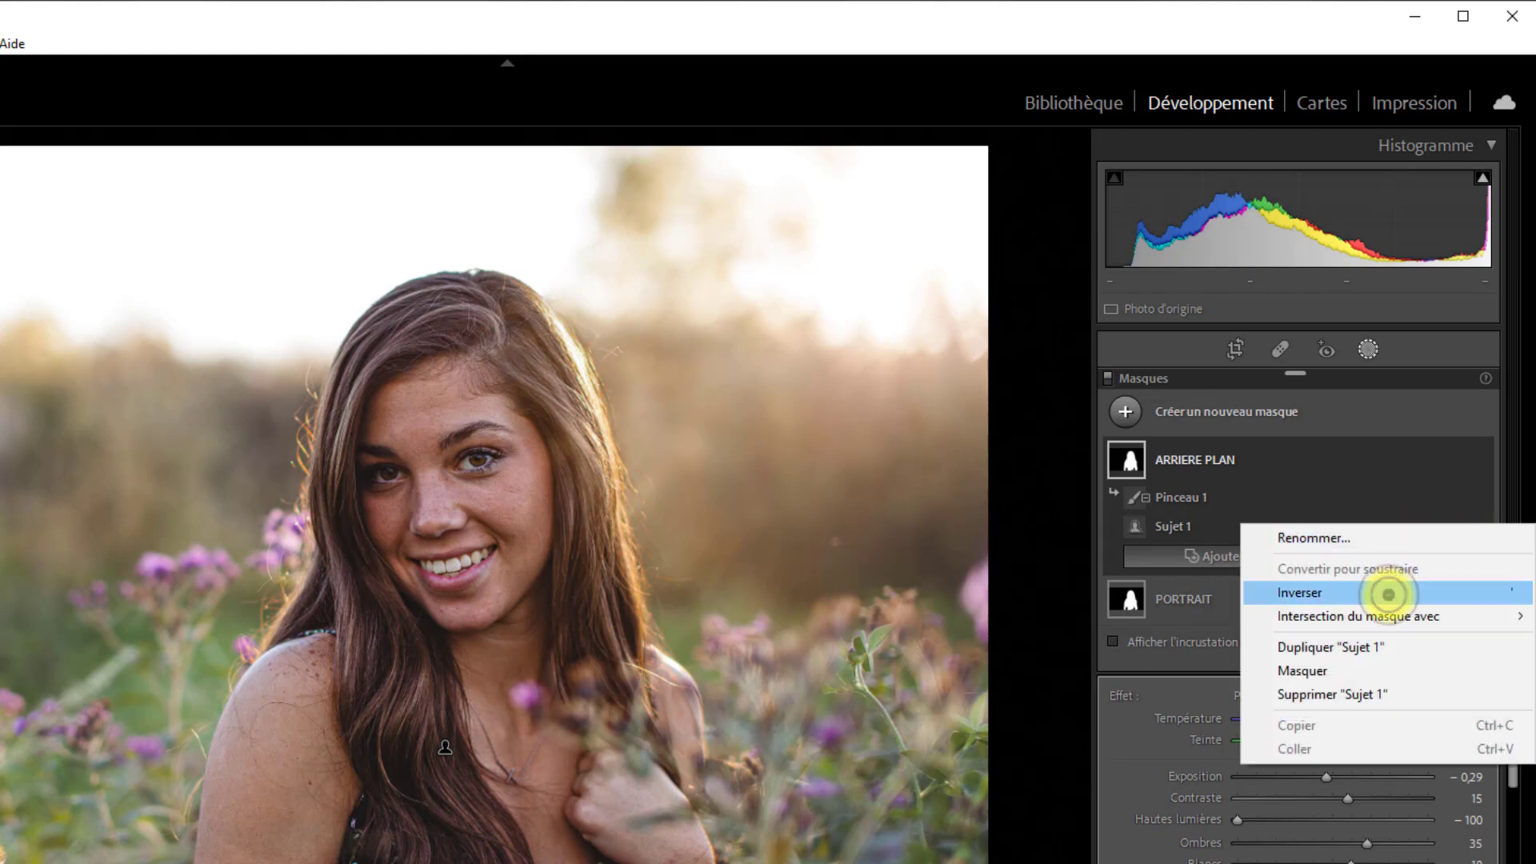
click(1389, 594)
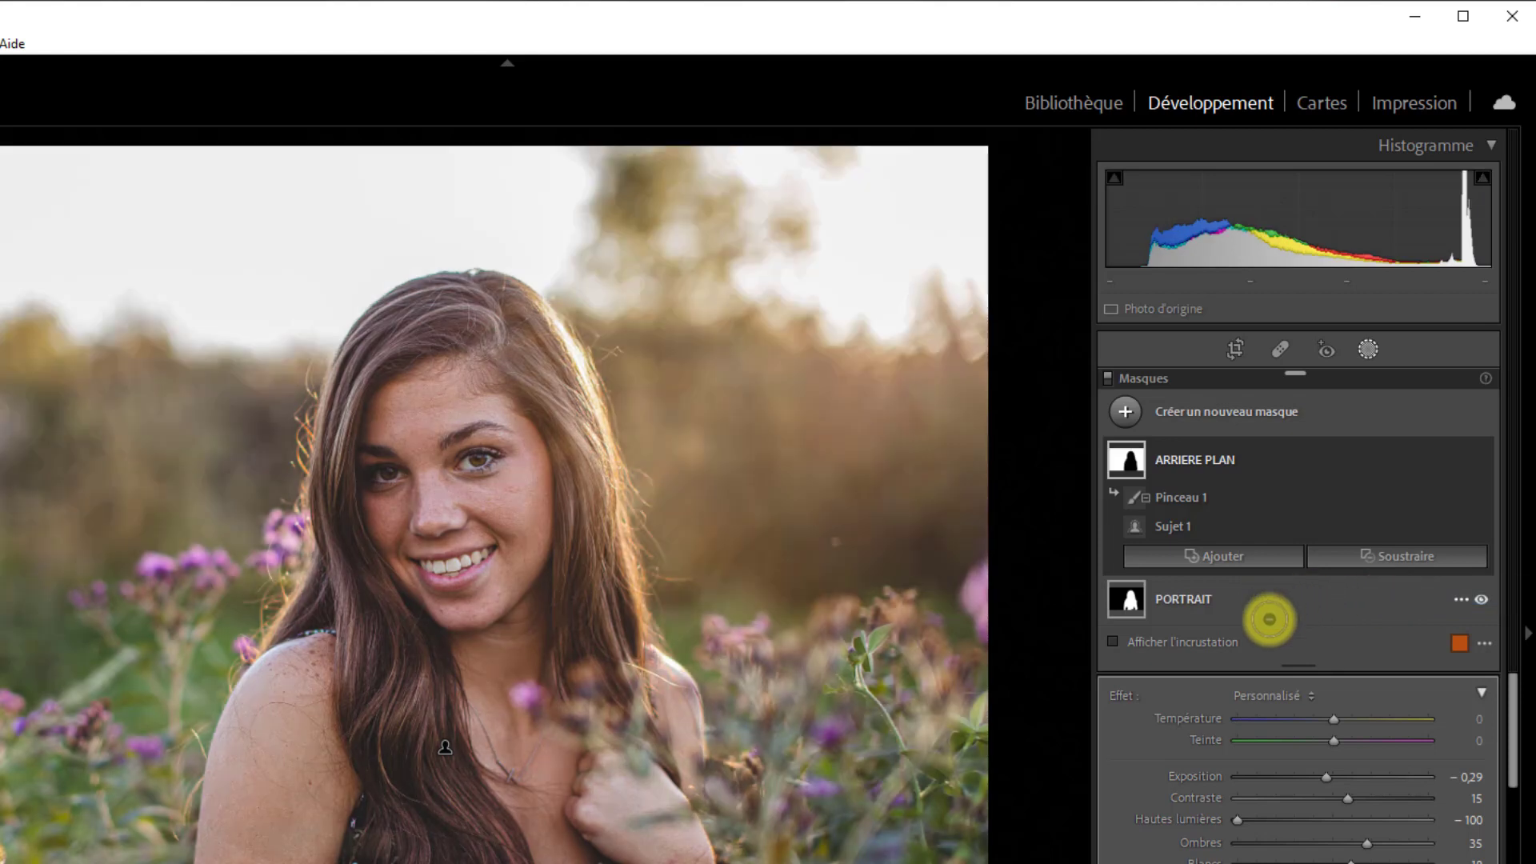
click(1112, 641)
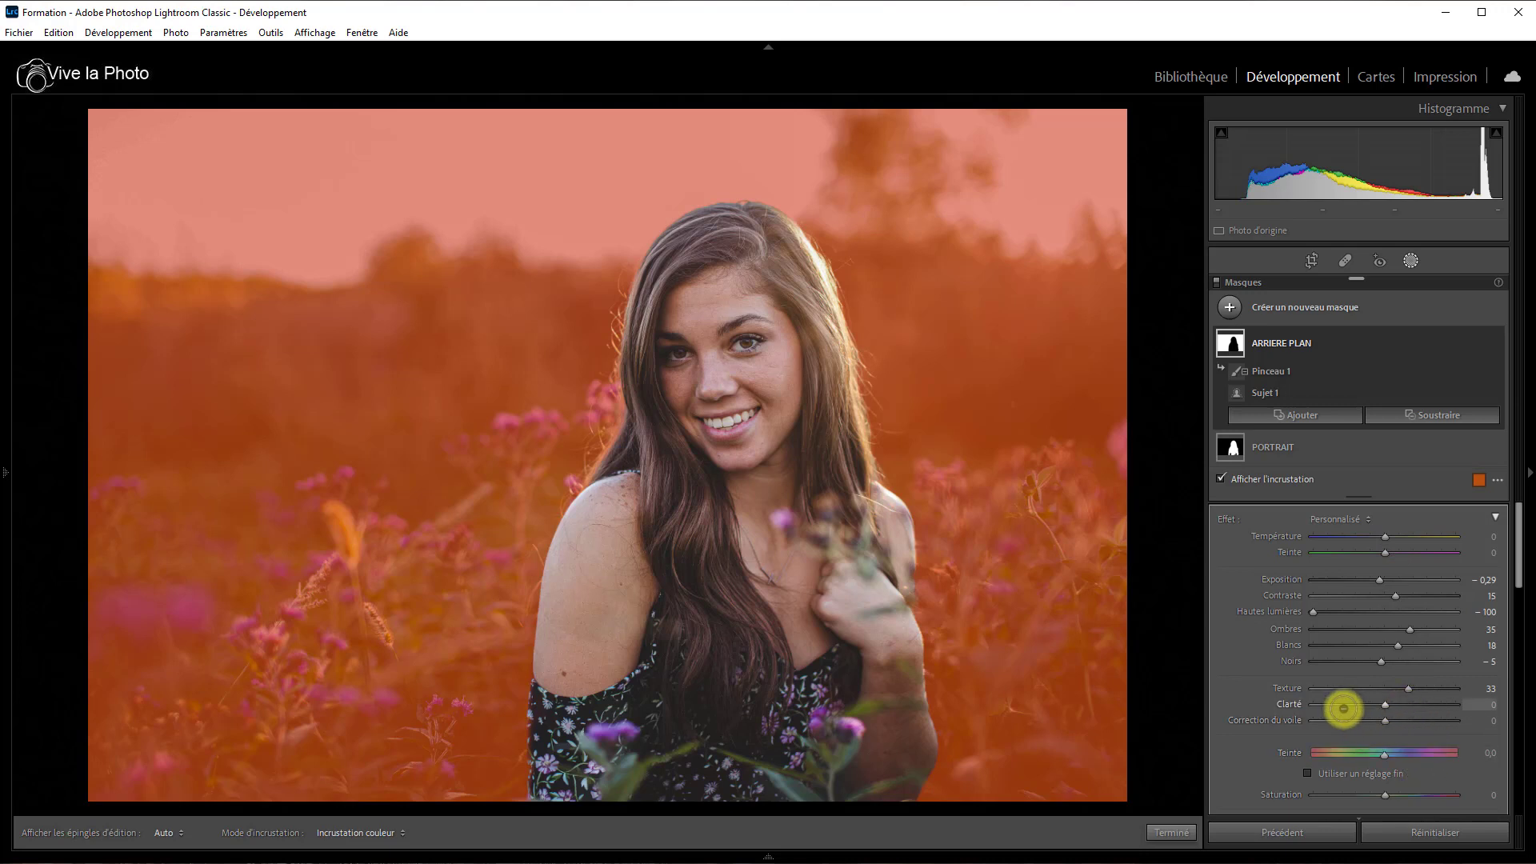
Step: Reset all effect settings of the ARRIERE PLAN mask and hide the mask overlay
key(alt)
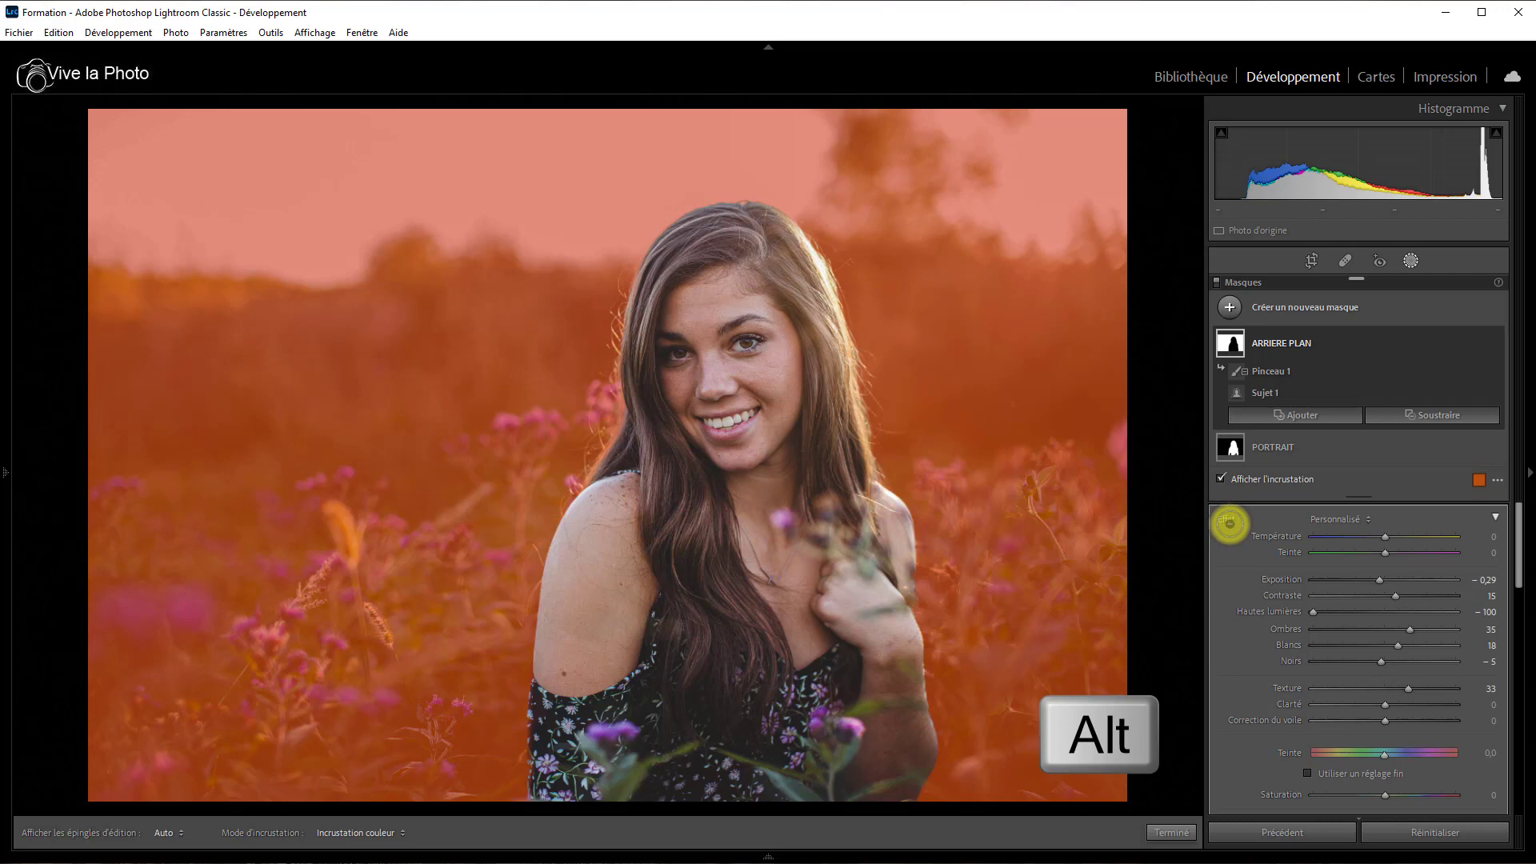
key(alt)
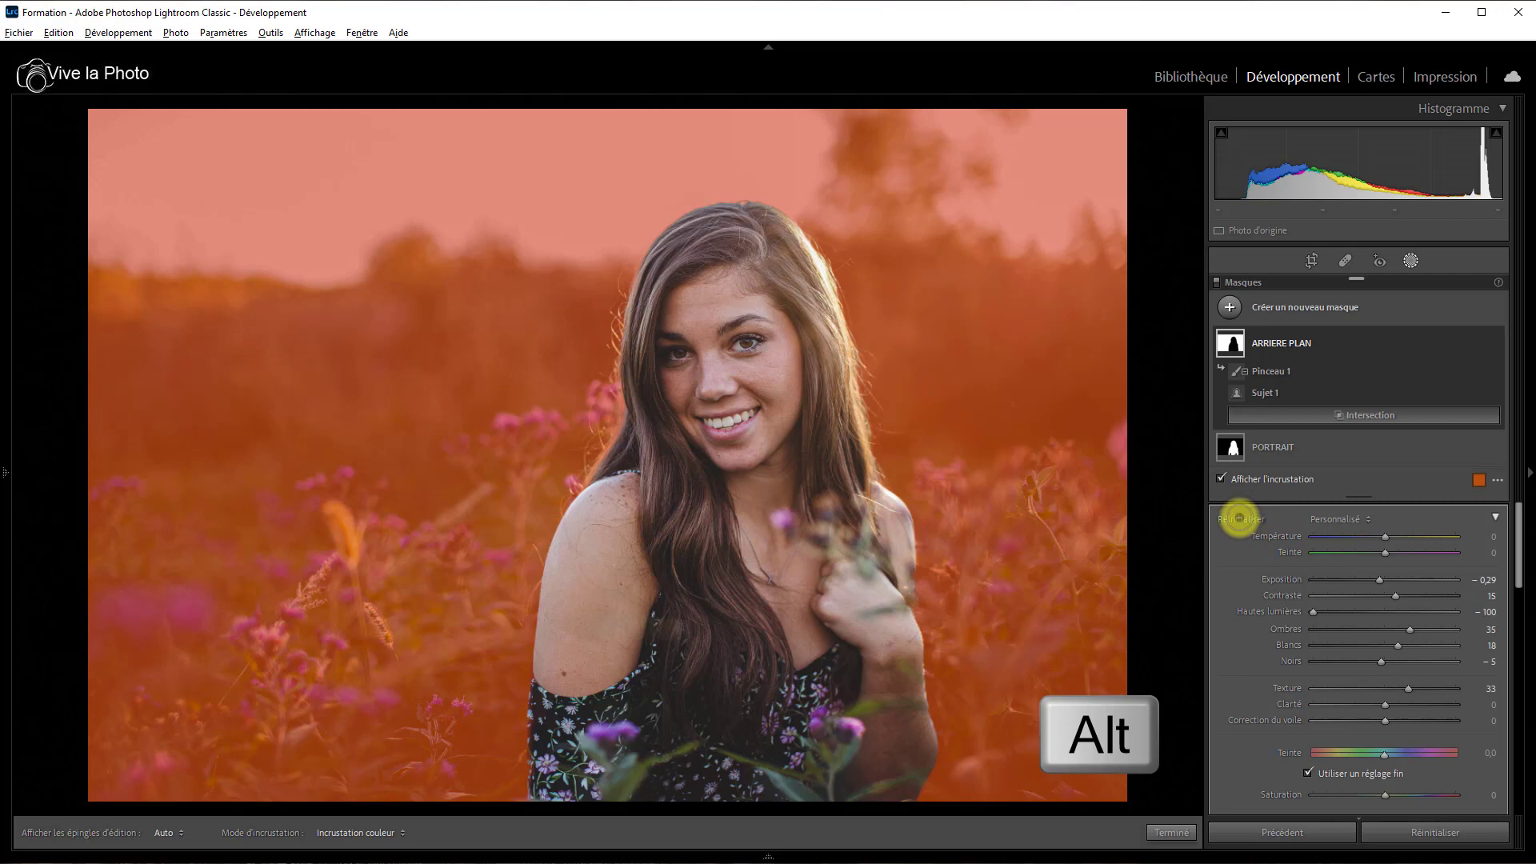
alt+click(1238, 518)
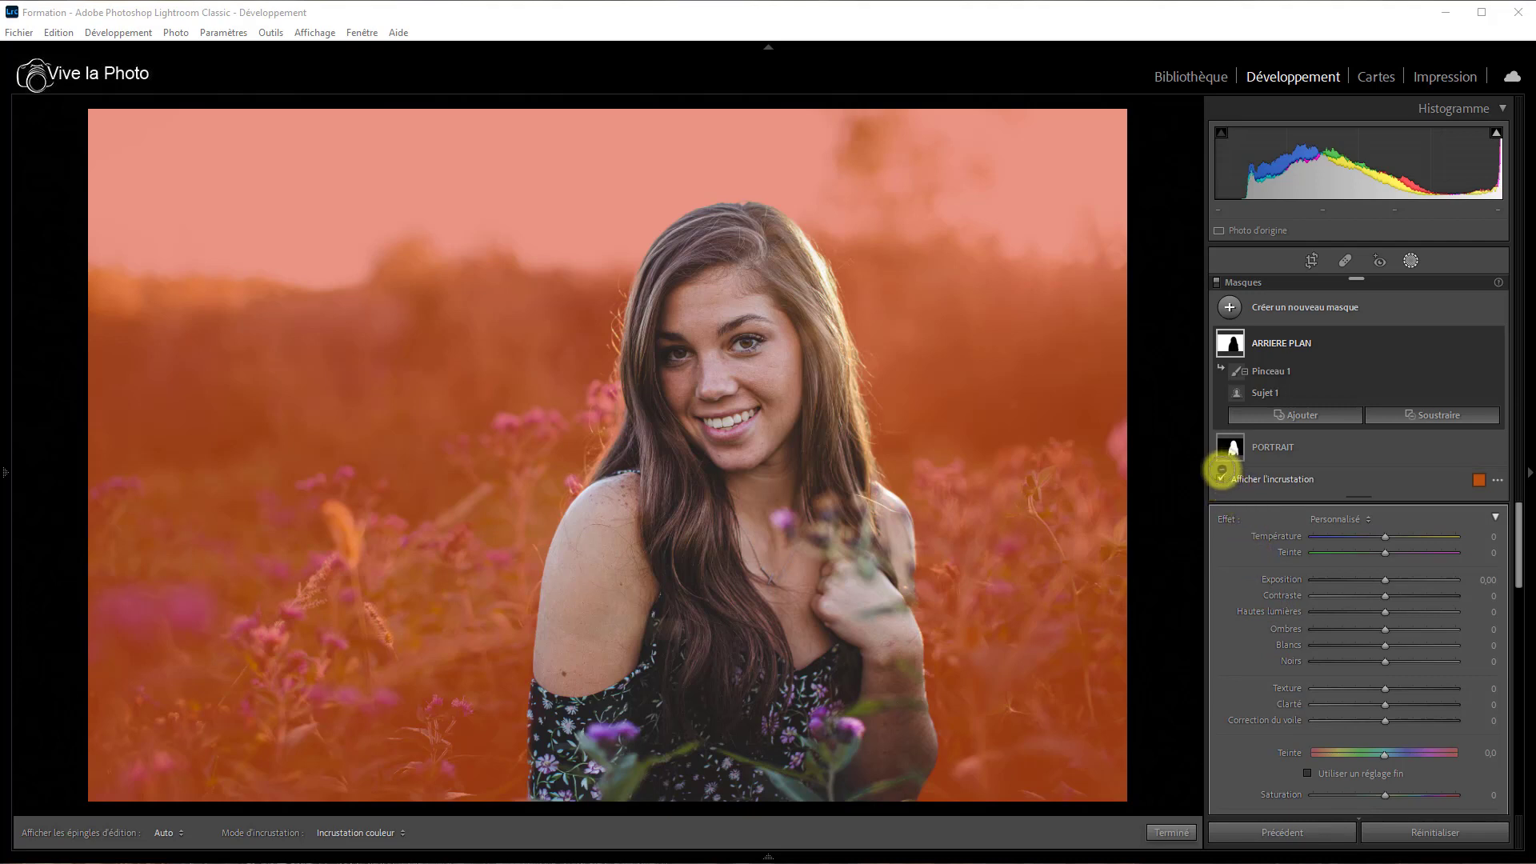
click(1219, 477)
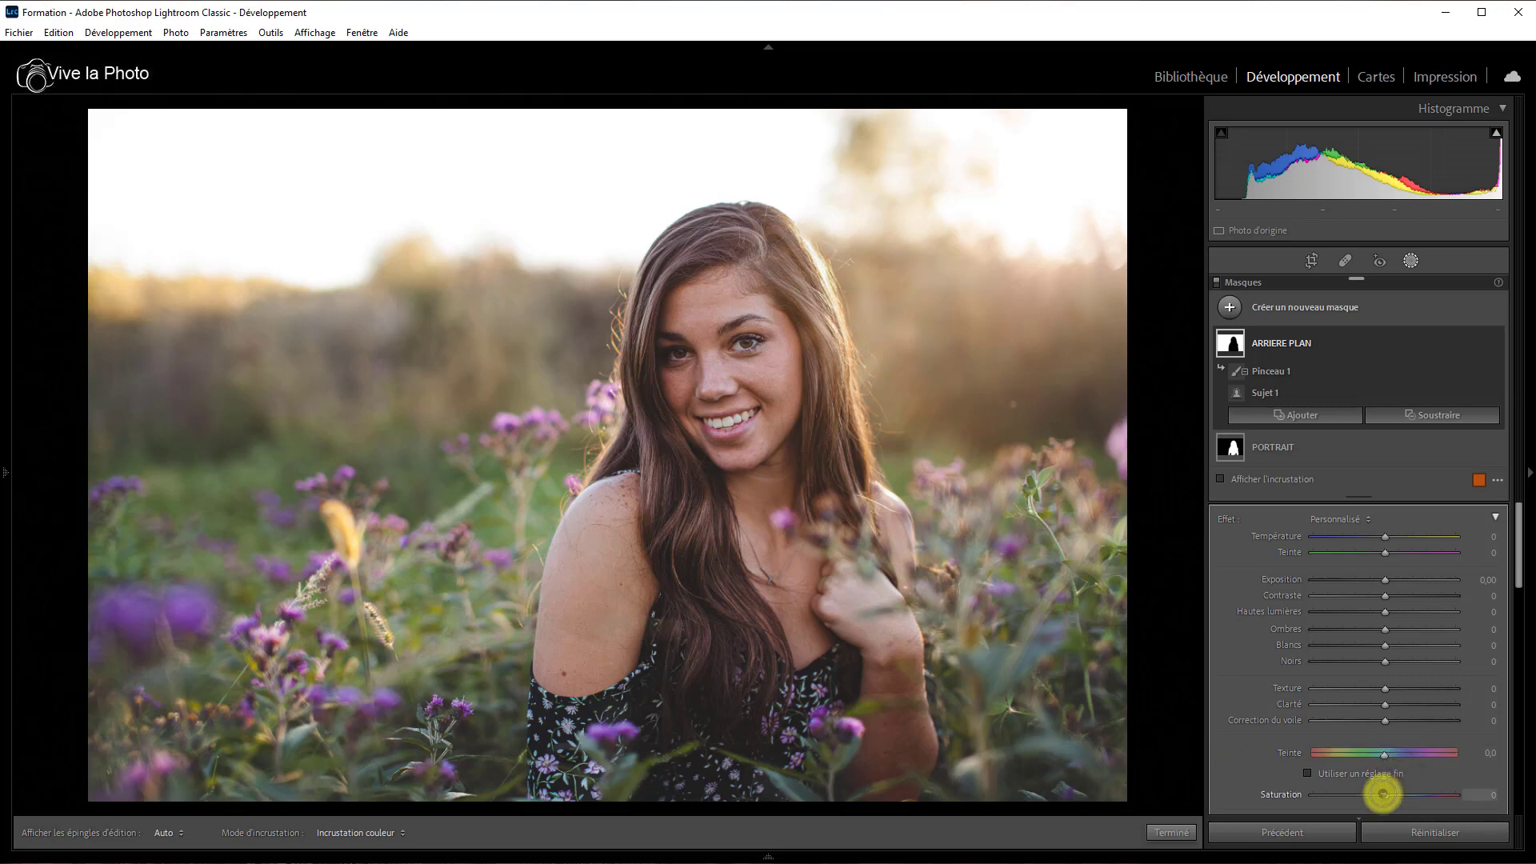
Step: Set the ARRIERE PLAN mask's Saturation to −70, Clarté to −100 and Température to −34
drag(1383, 793, 1321, 796)
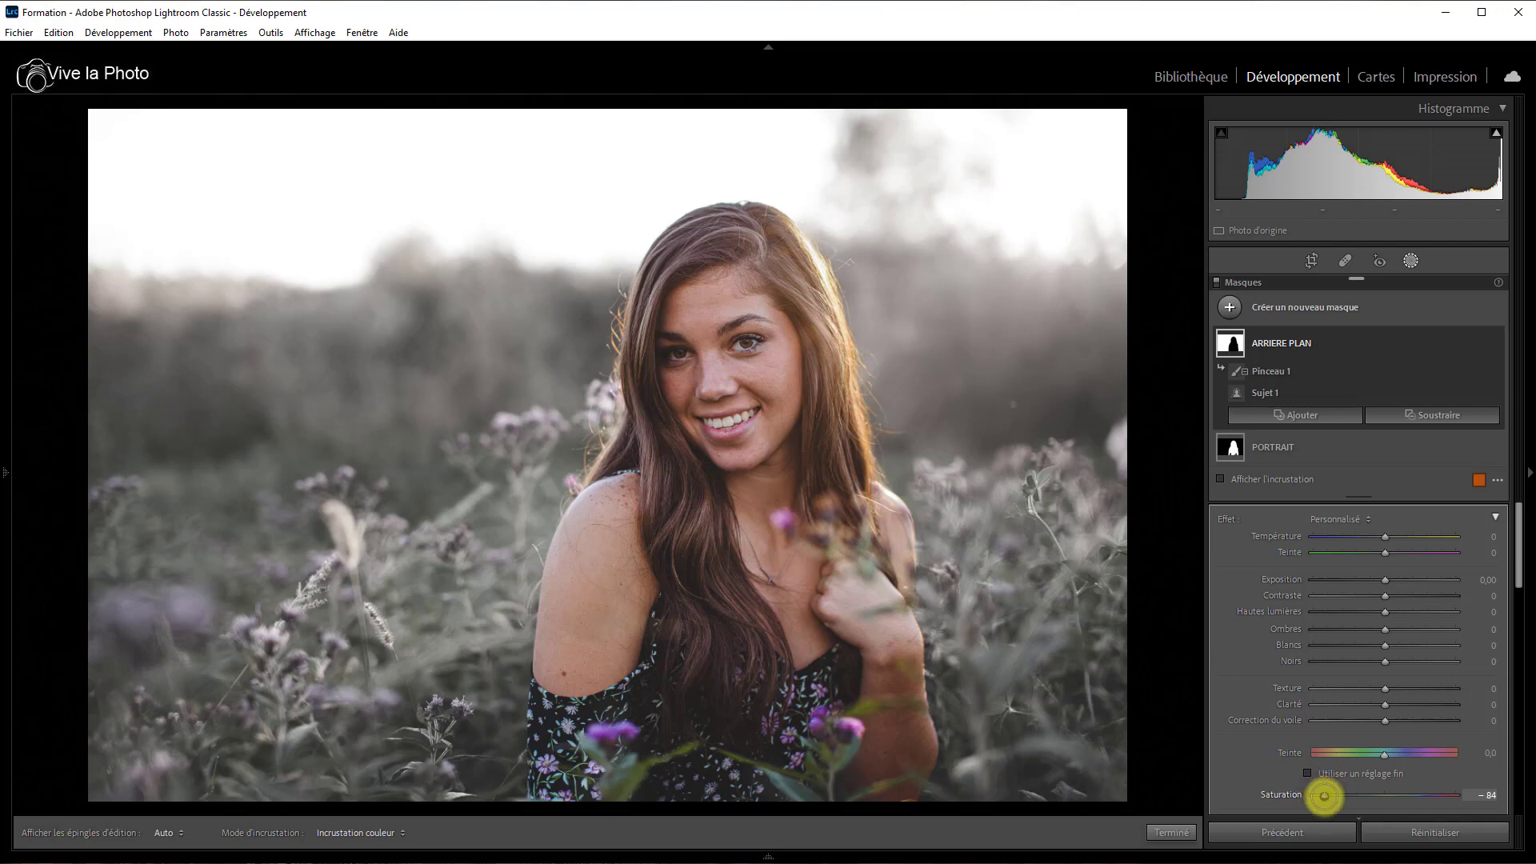
drag(1323, 795, 1334, 795)
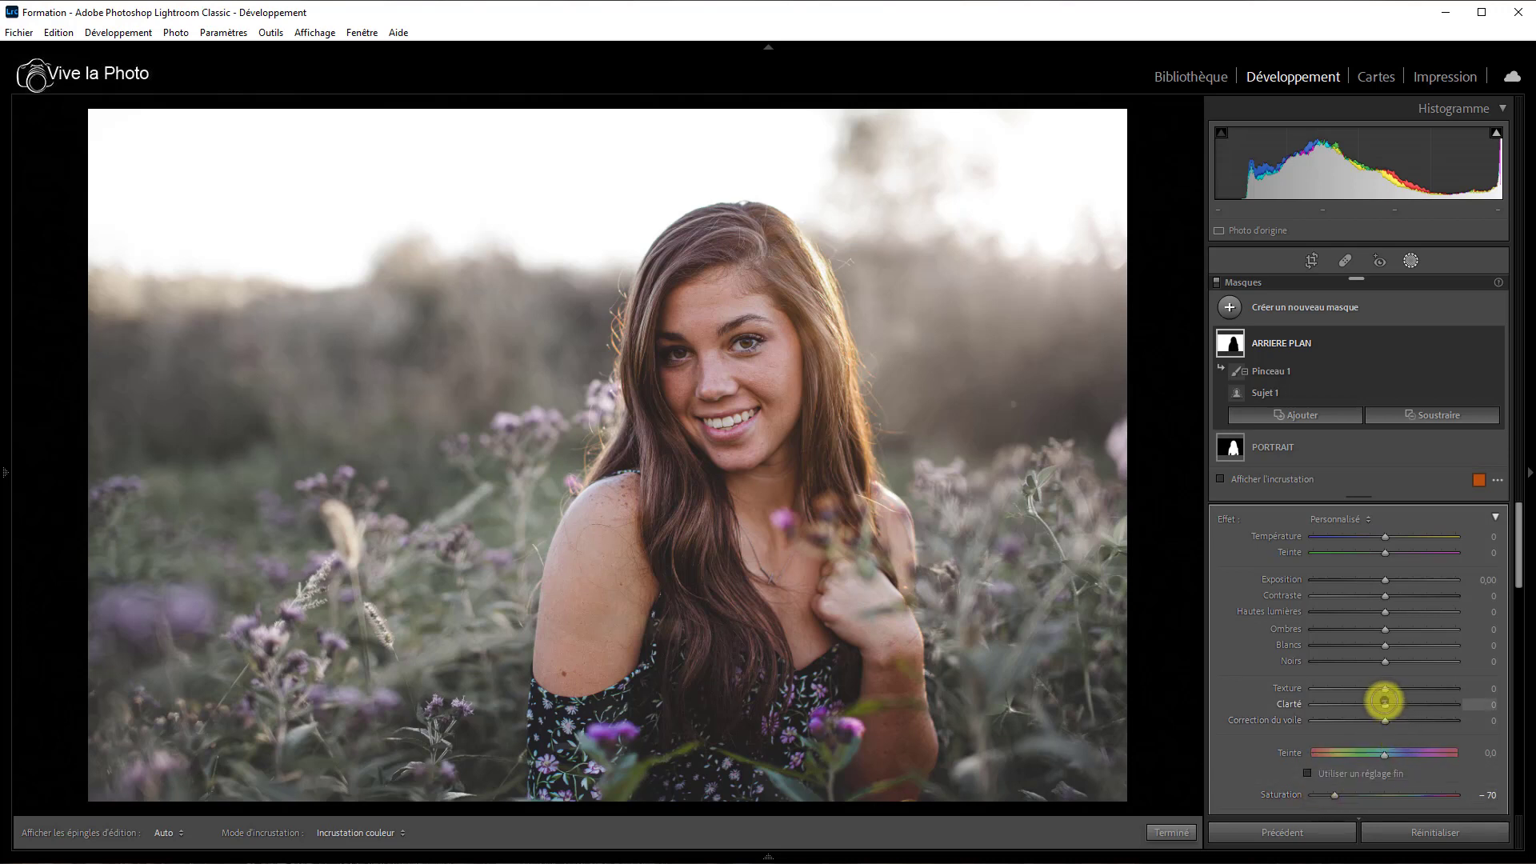
drag(1385, 702, 1295, 700)
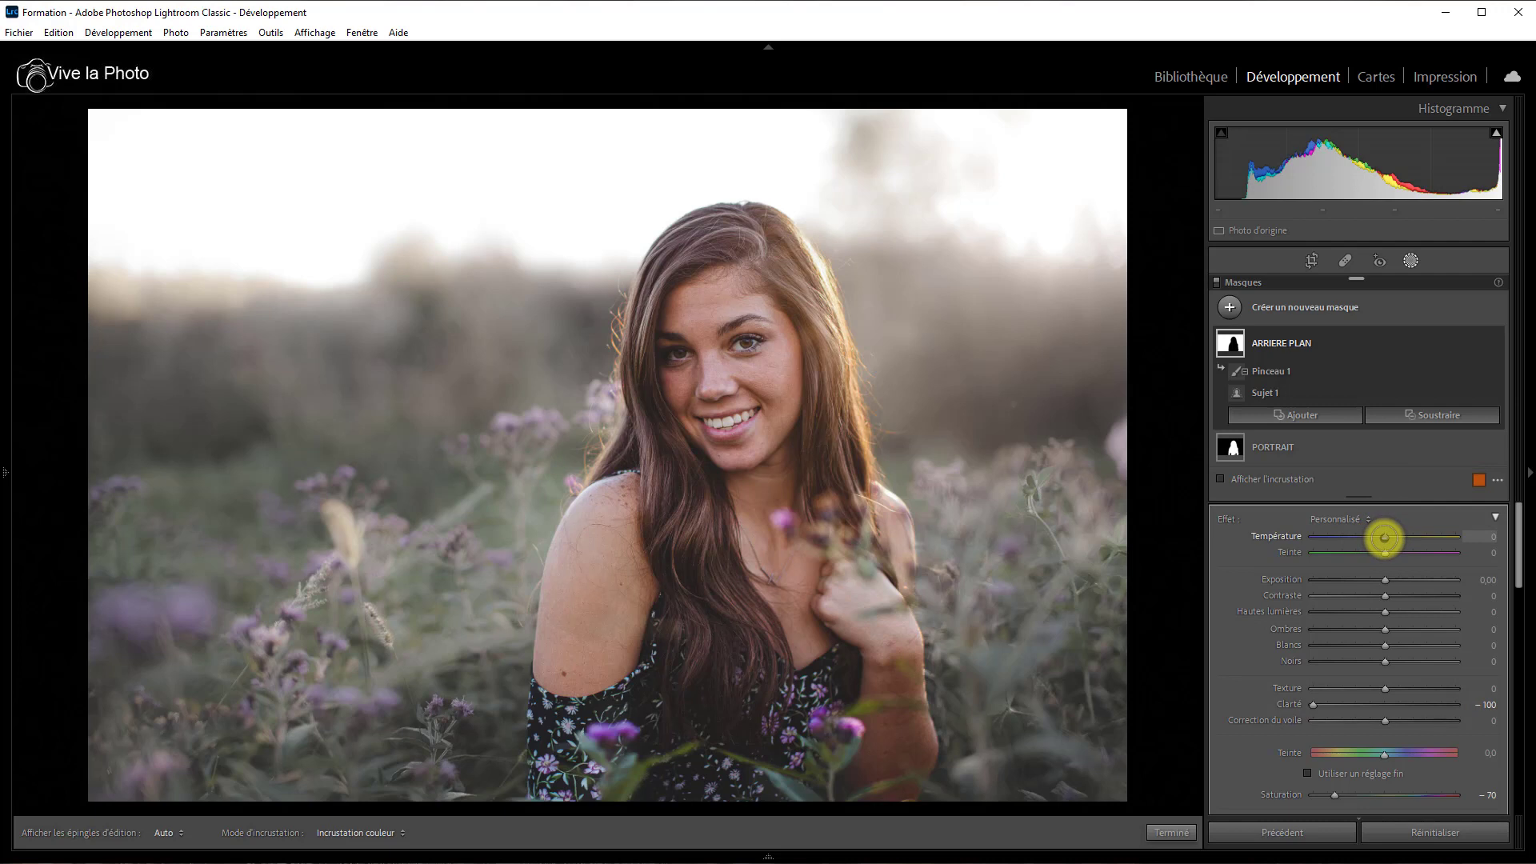
drag(1383, 538, 1360, 537)
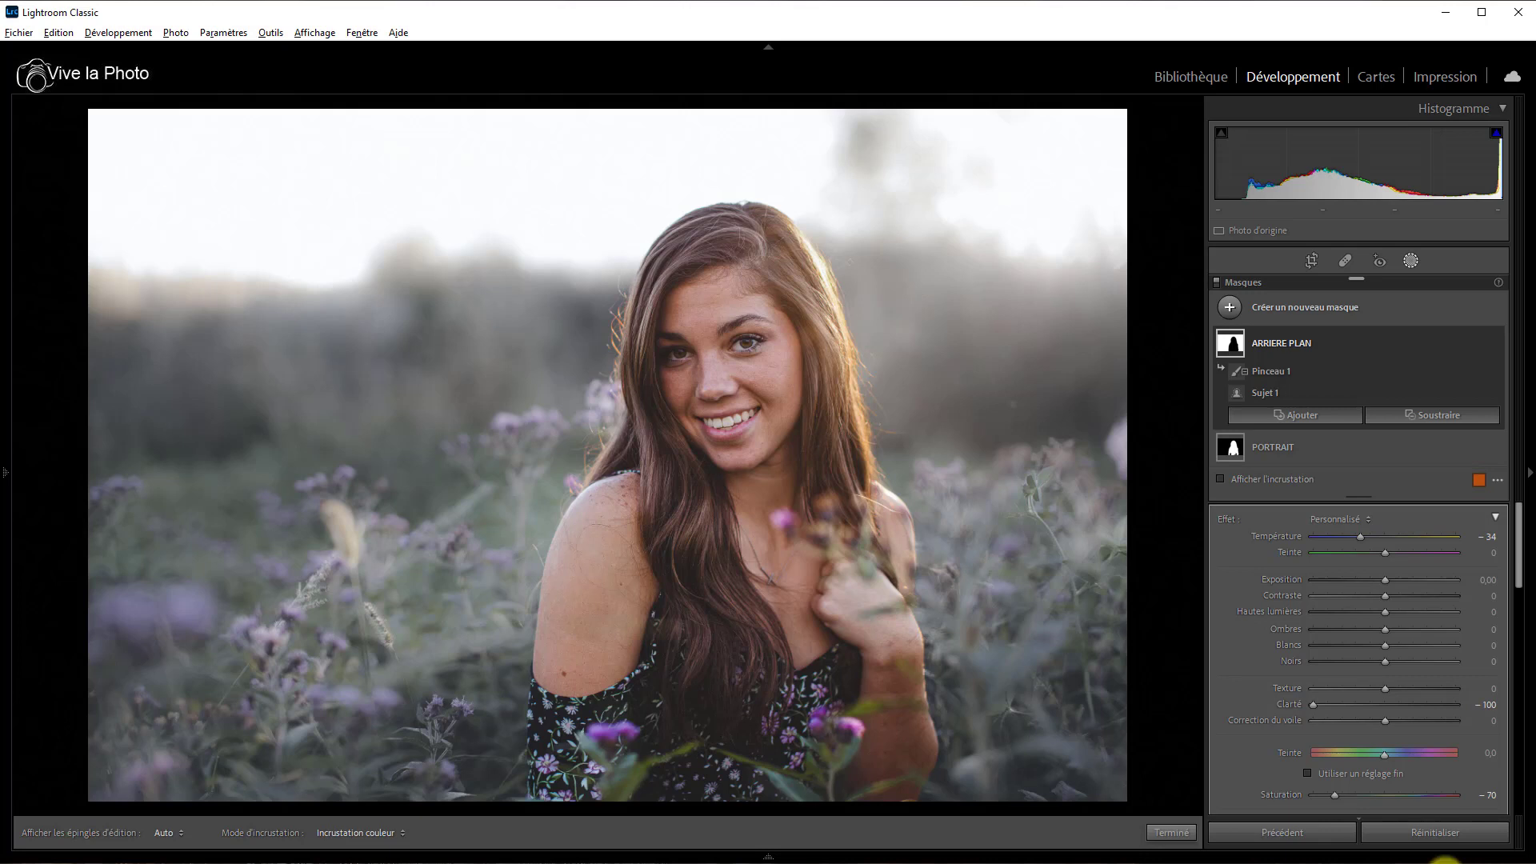
Step: Create a new linear gradient mask covering the sky, with its transition along the horizon behind the woman's head
click(1230, 309)
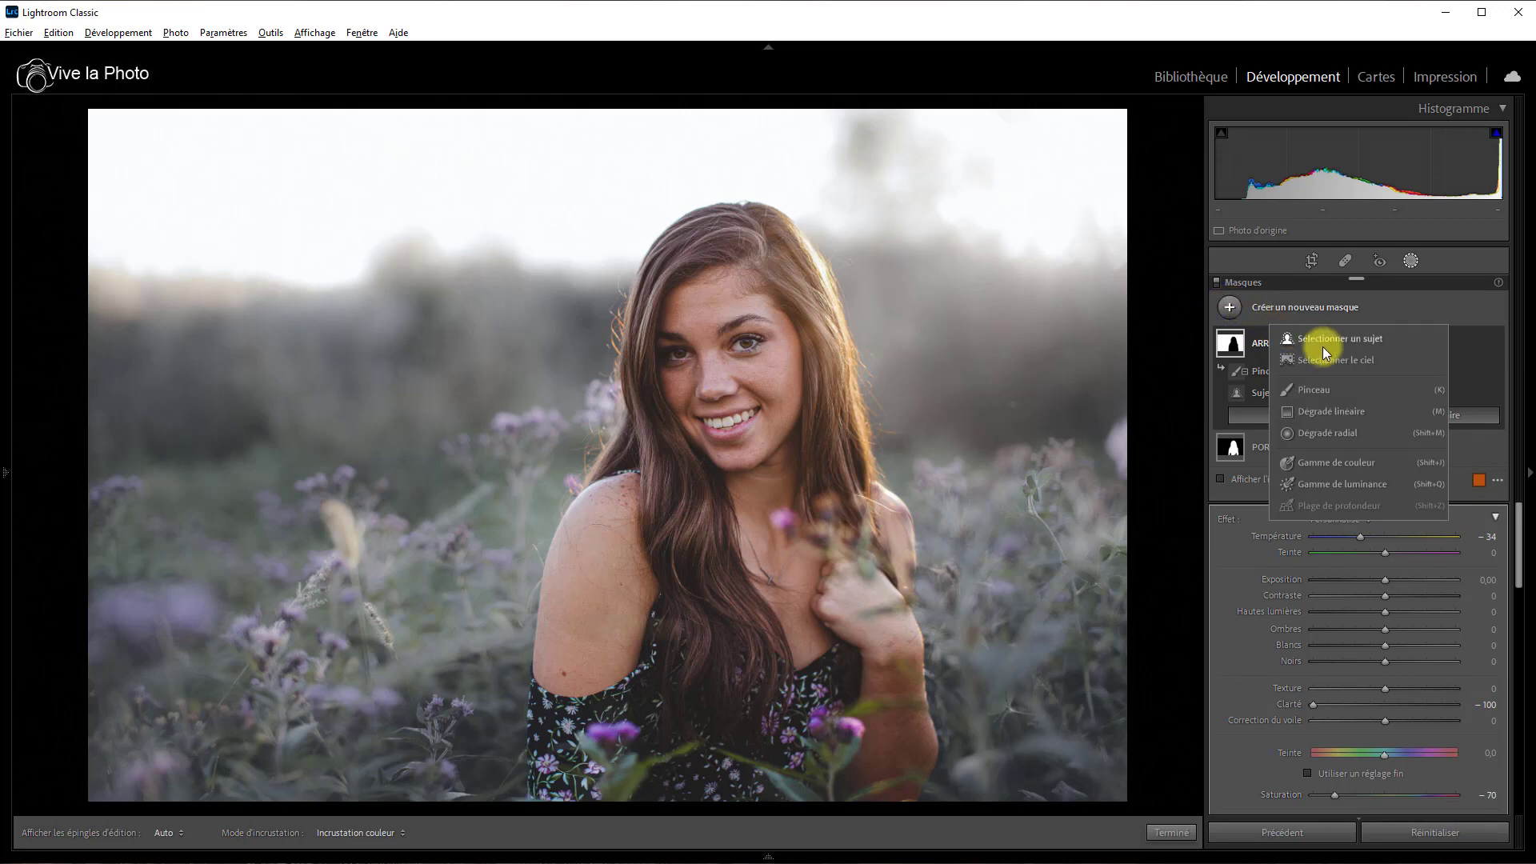
click(1370, 411)
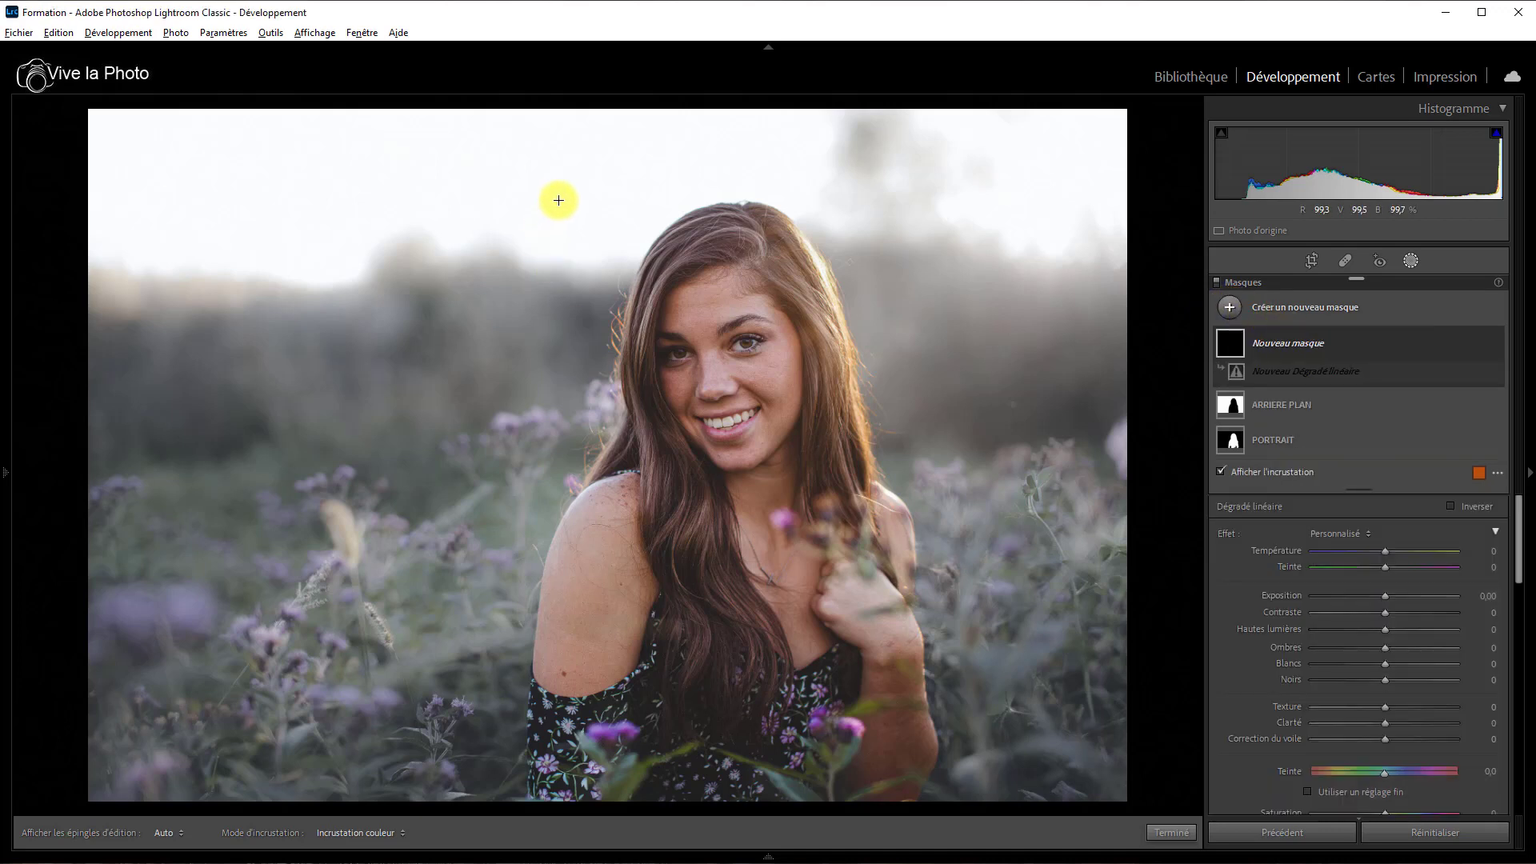
drag(558, 182, 569, 296)
drag(660, 185, 658, 252)
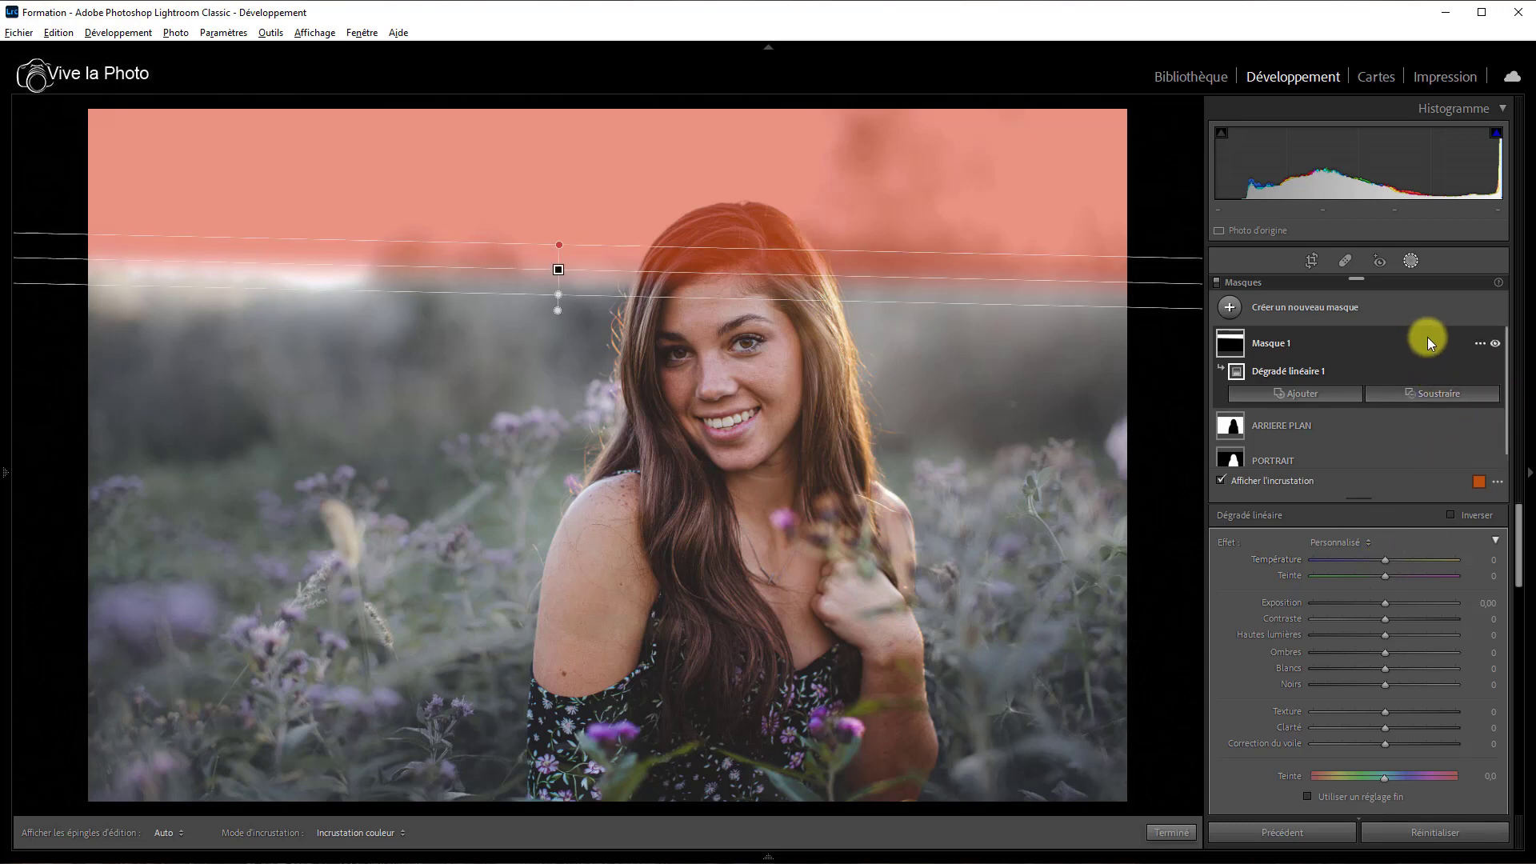
Step: Rename the new linear gradient mask as CIEL
double_click(1277, 344)
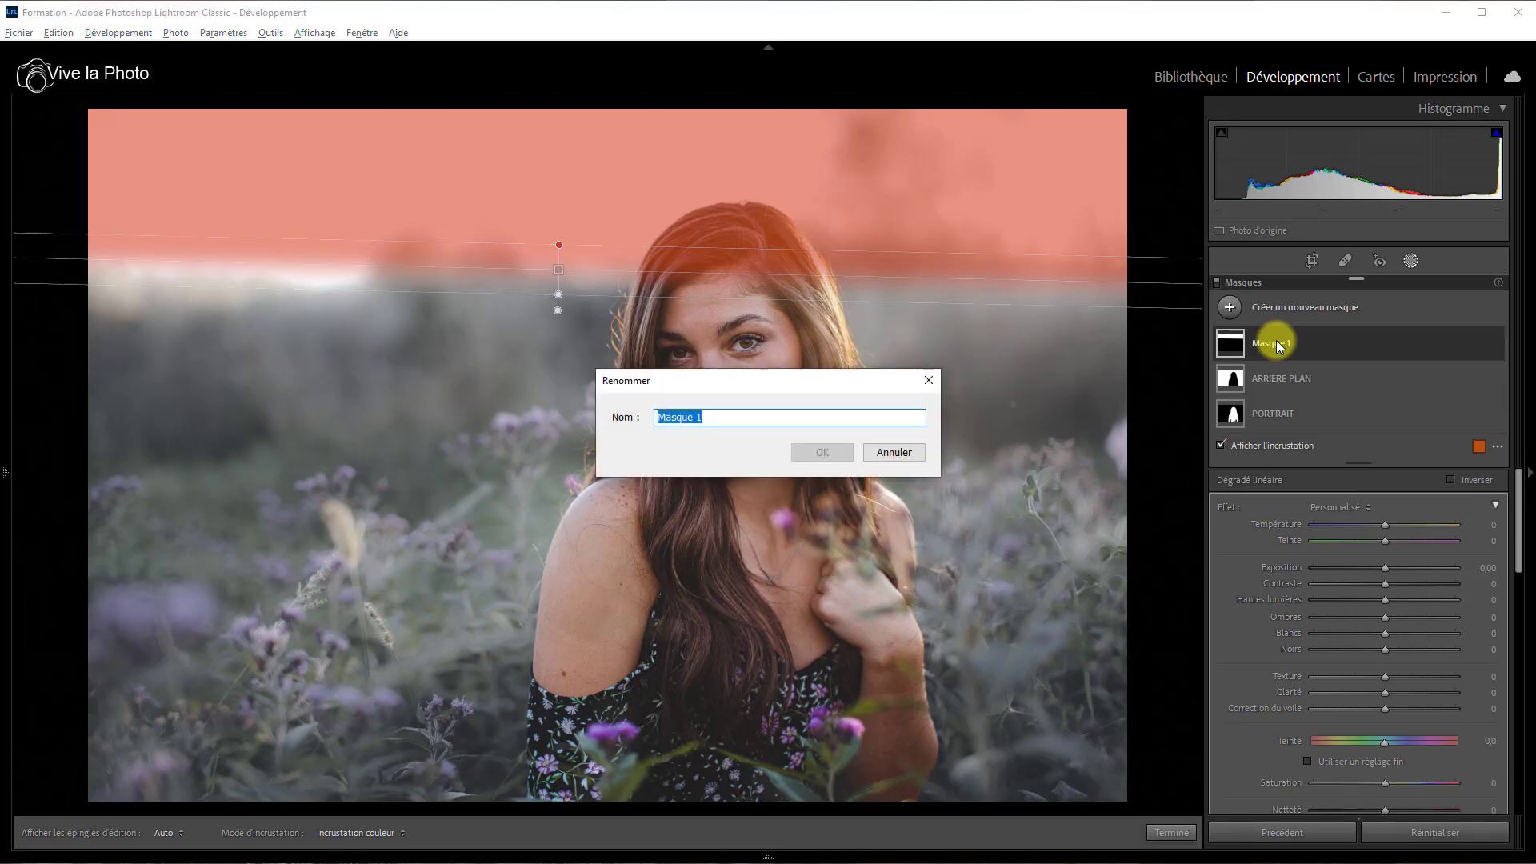
text(C)
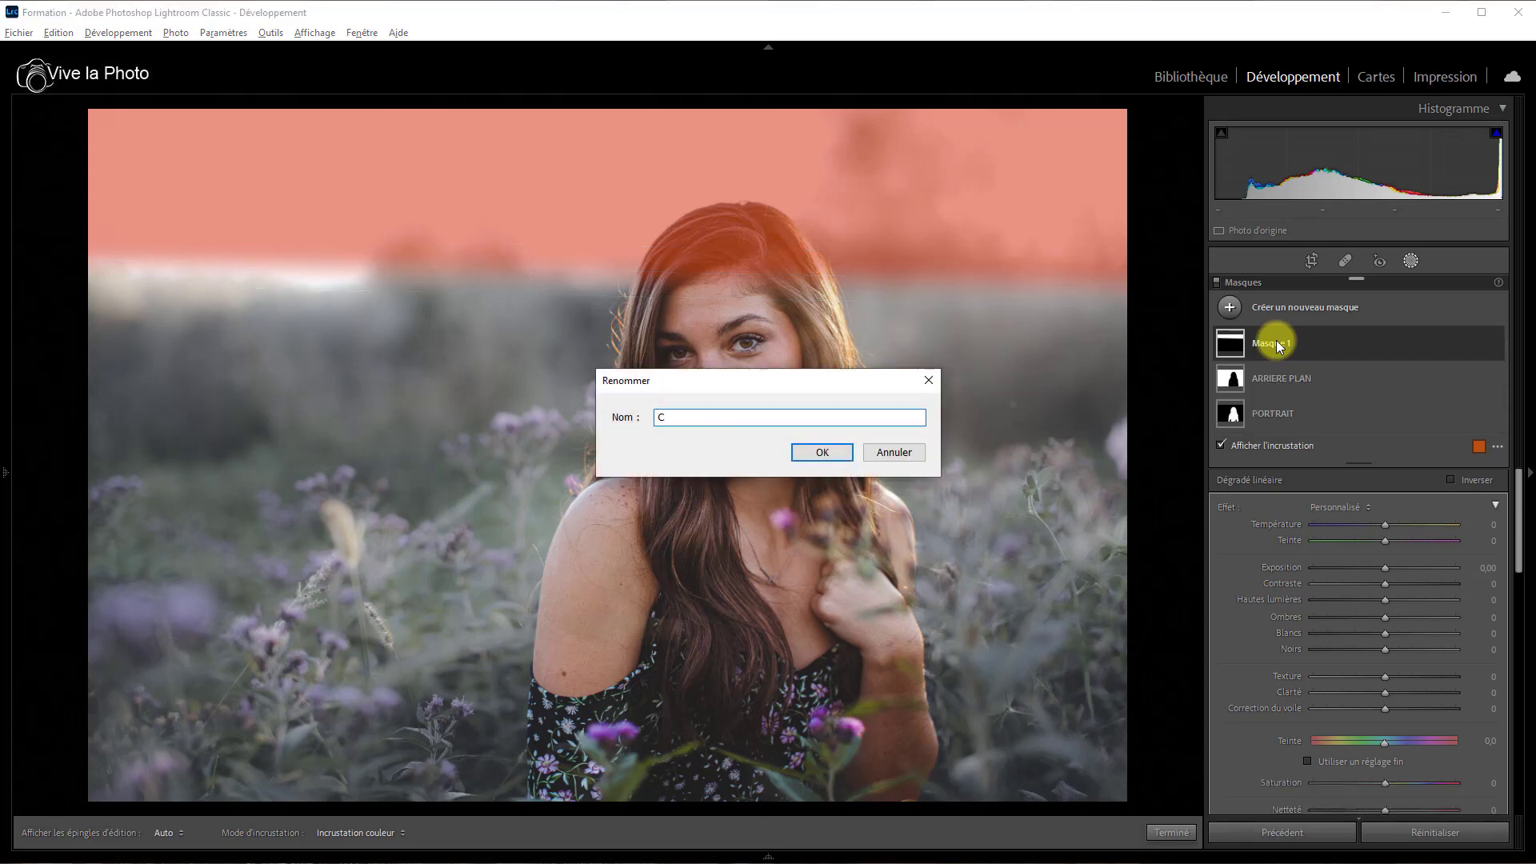
text(IEL)
key(Return)
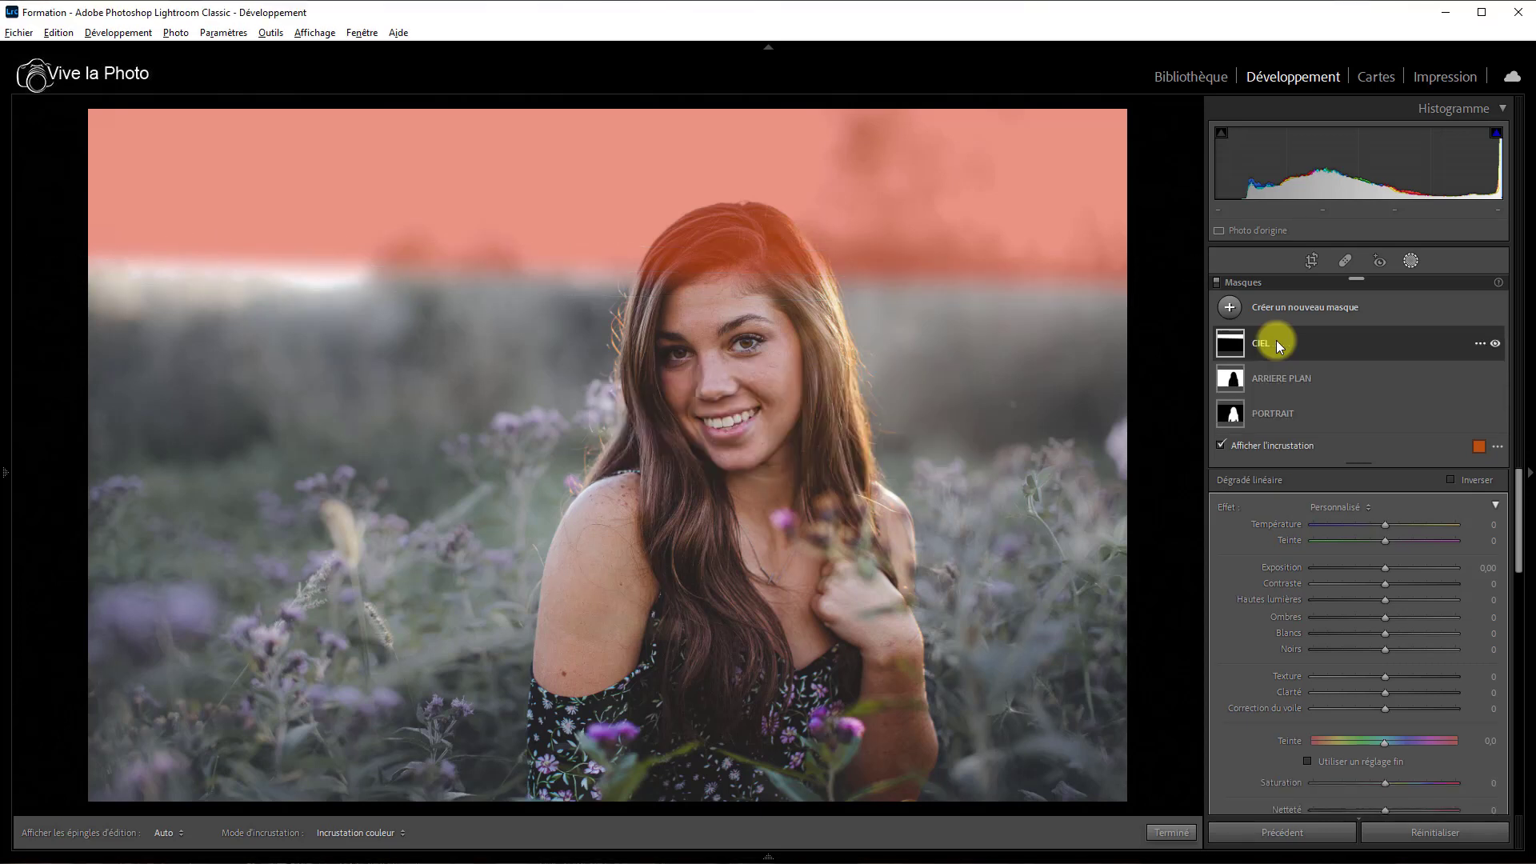
Step: Intersect the CIEL mask with a subject selection and turn off Inverser on its Sujet 1 component to exclude the woman
click(1477, 343)
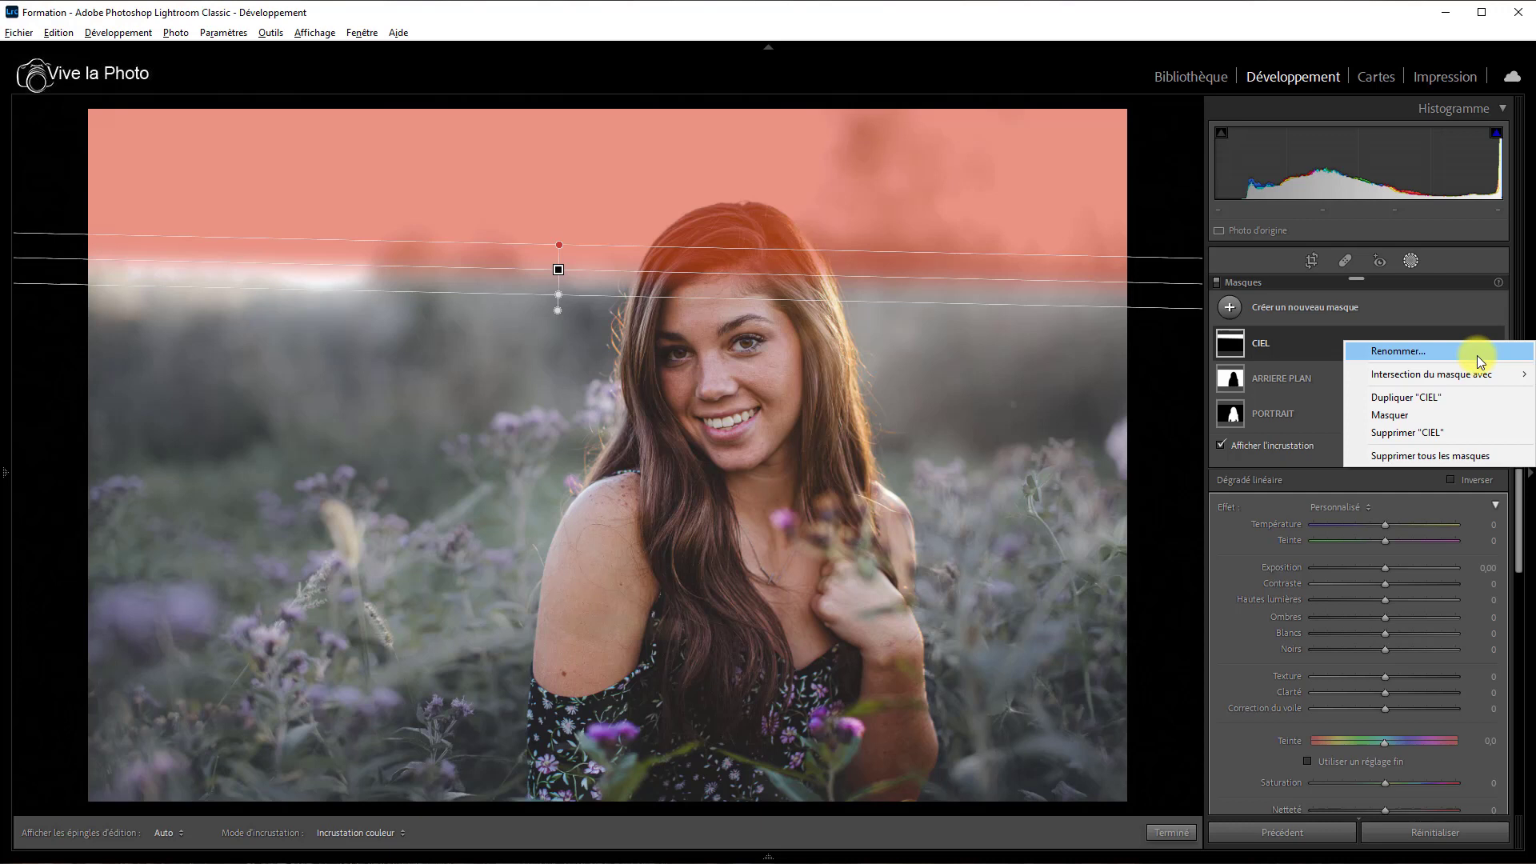
mouse_move(1471, 373)
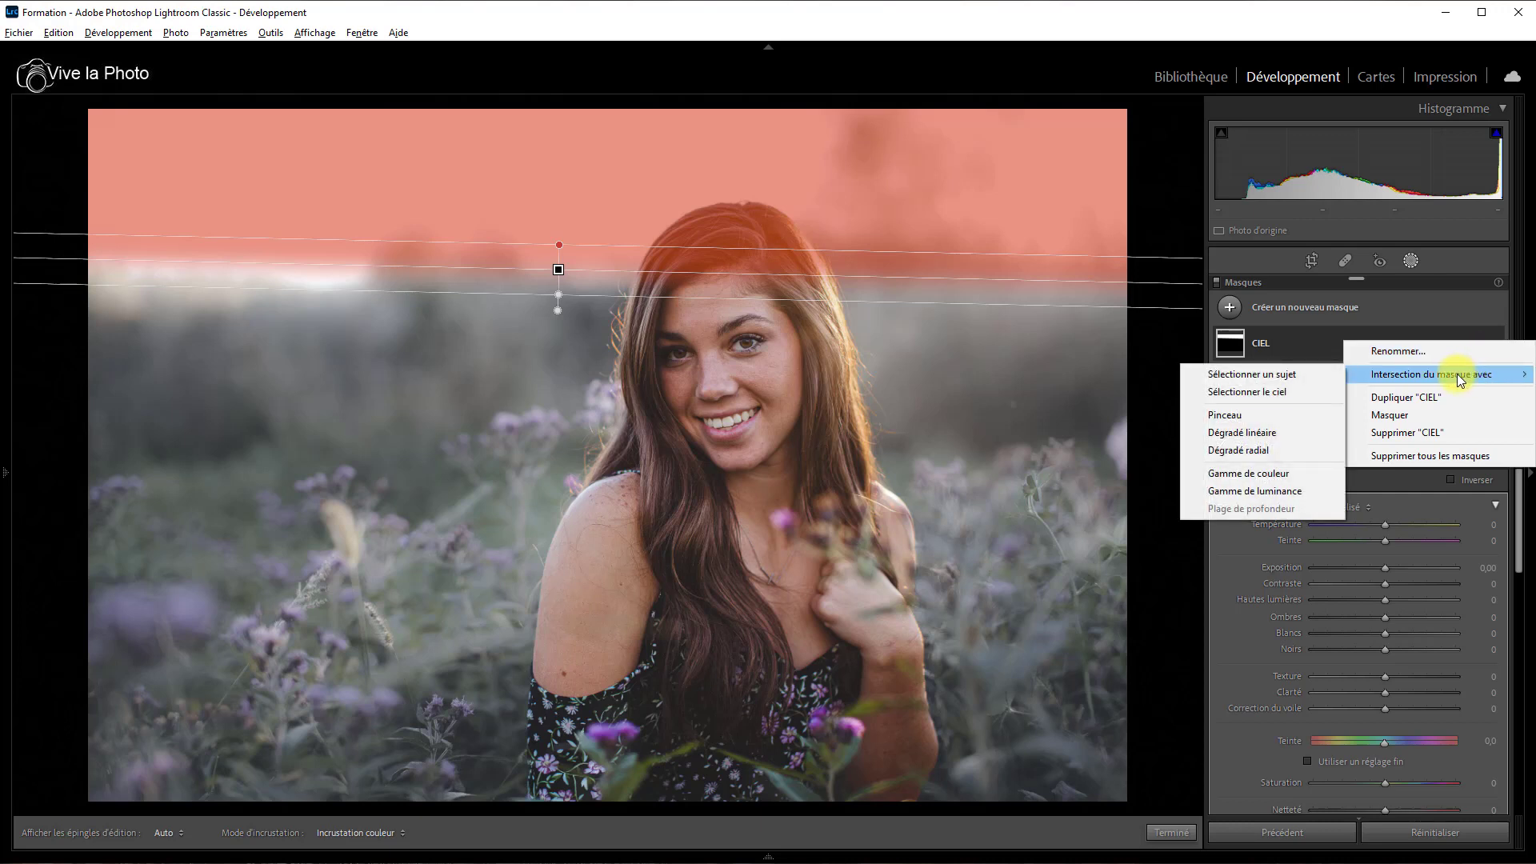
click(1285, 376)
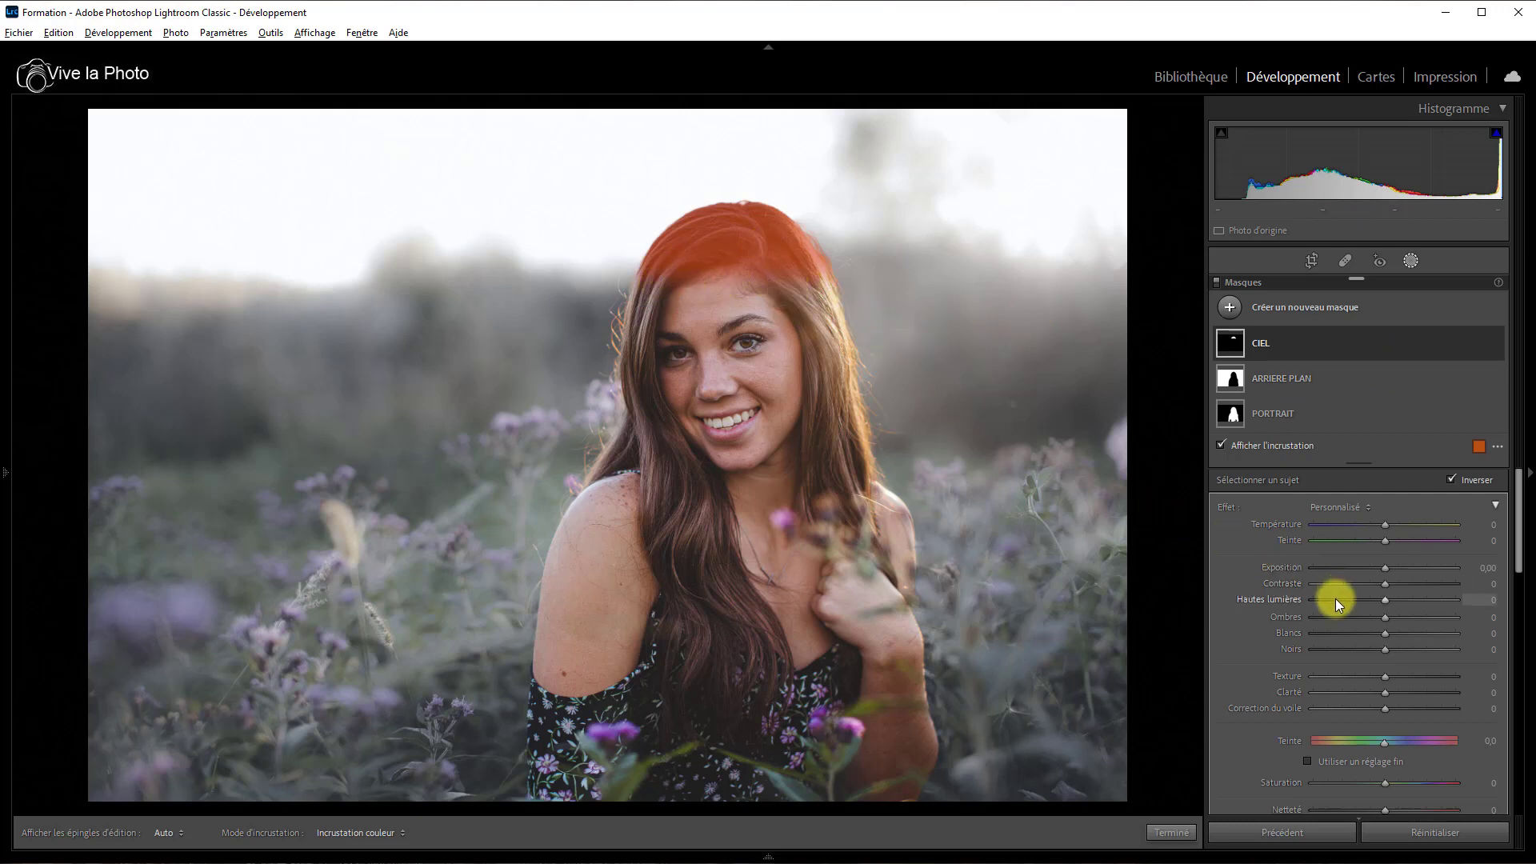
click(1424, 340)
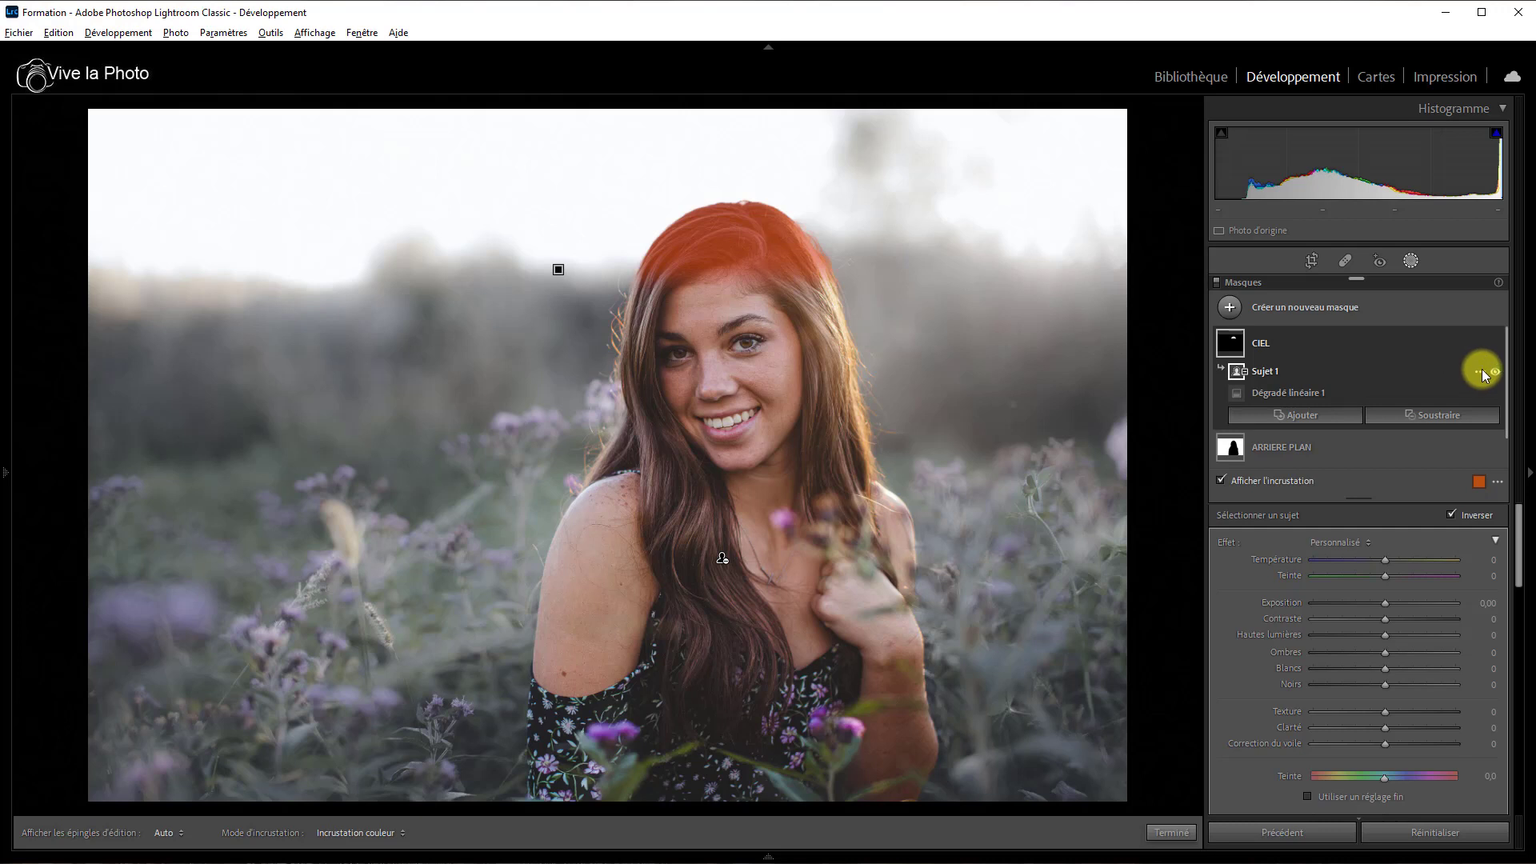
click(1480, 371)
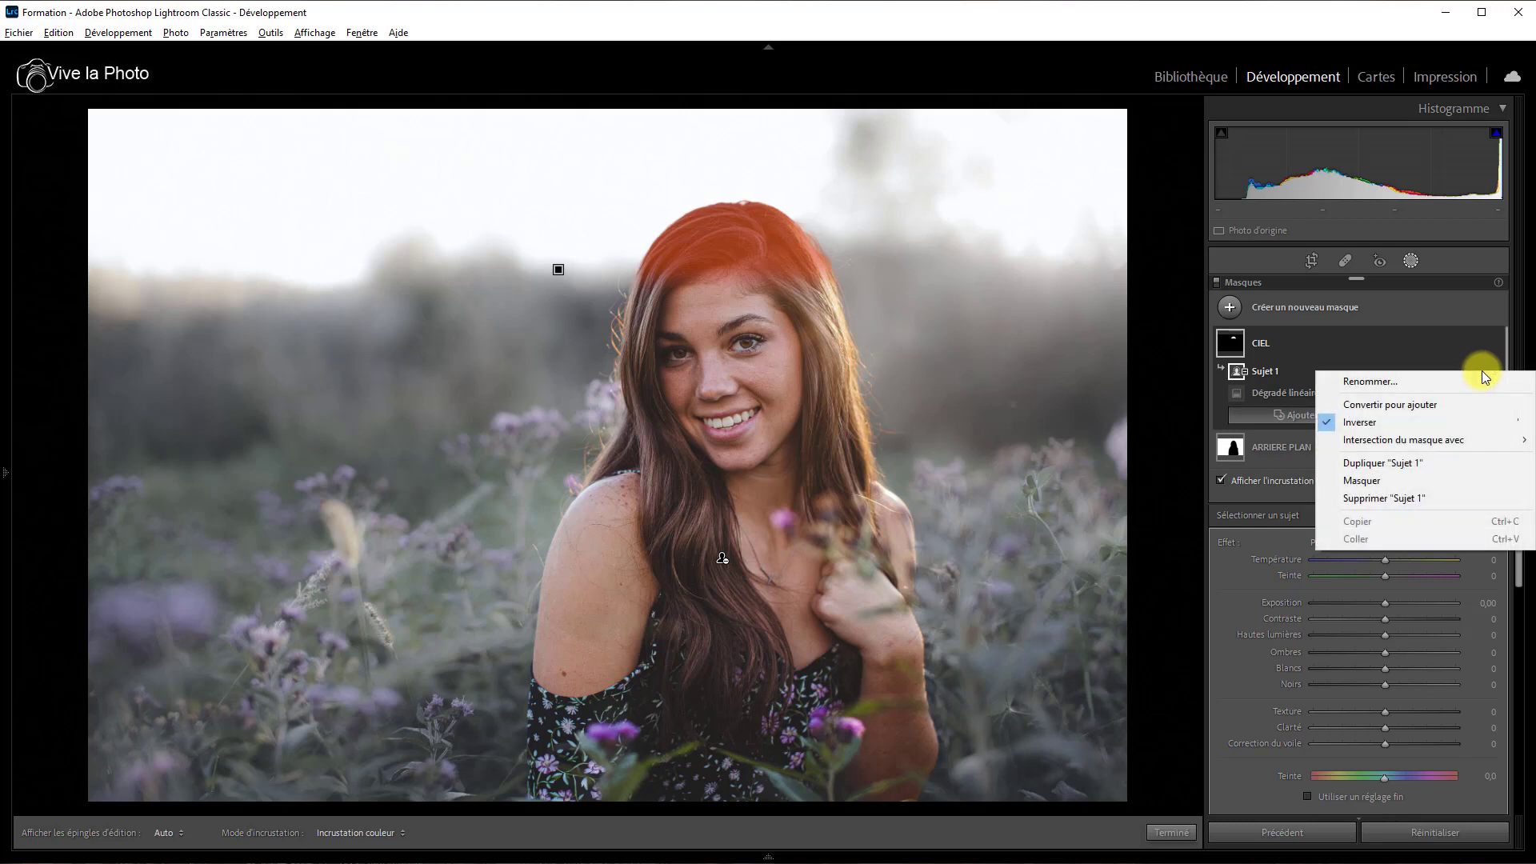
click(1326, 419)
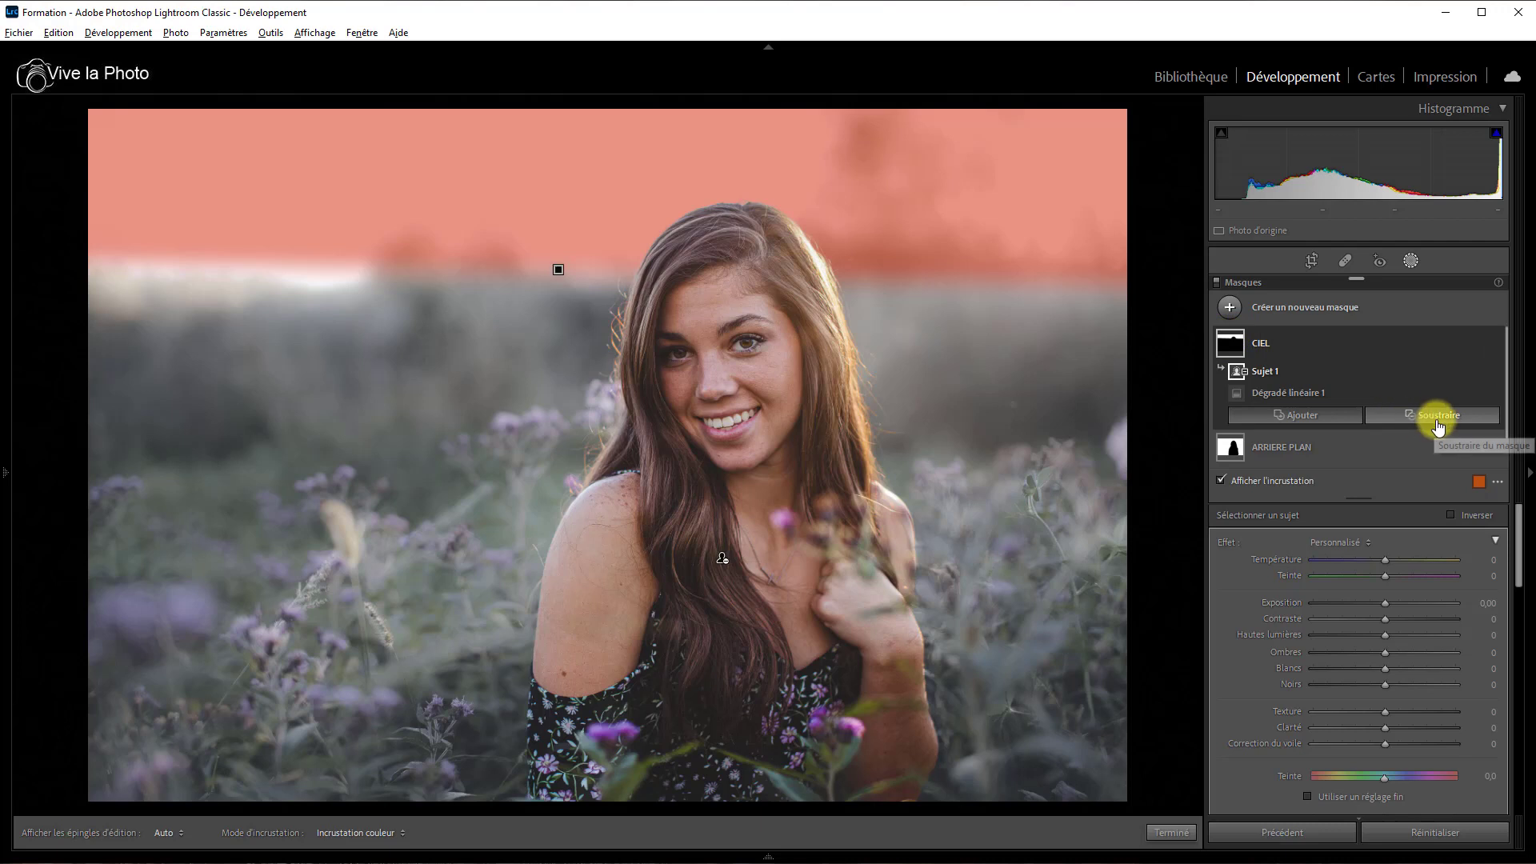
Step: Inspect the CIEL mask in the Blanc sur noir overlay mode, and return to Incrustation couleur
click(1498, 482)
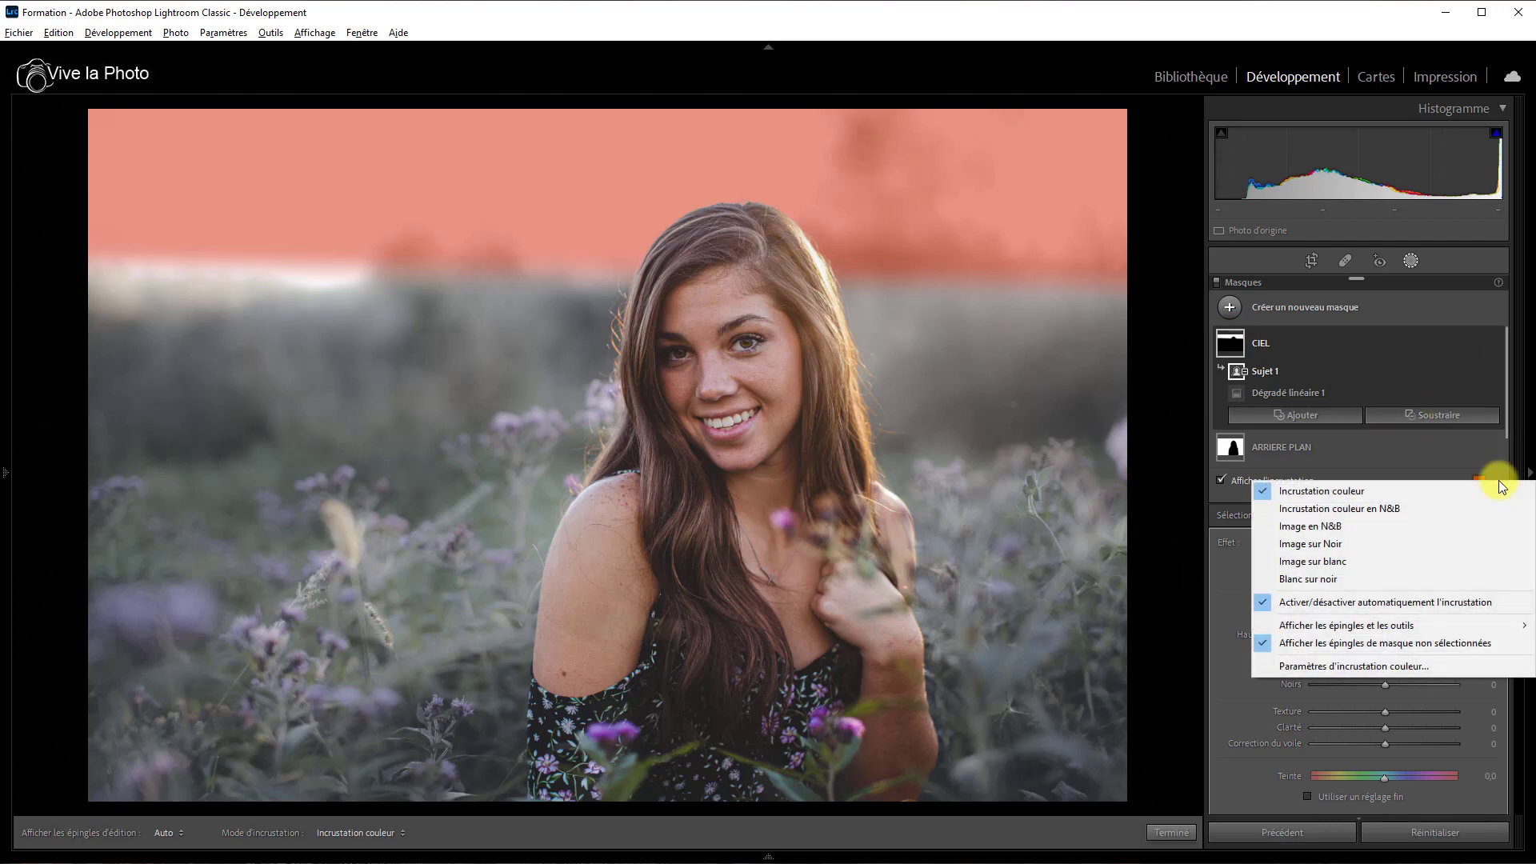
click(1332, 579)
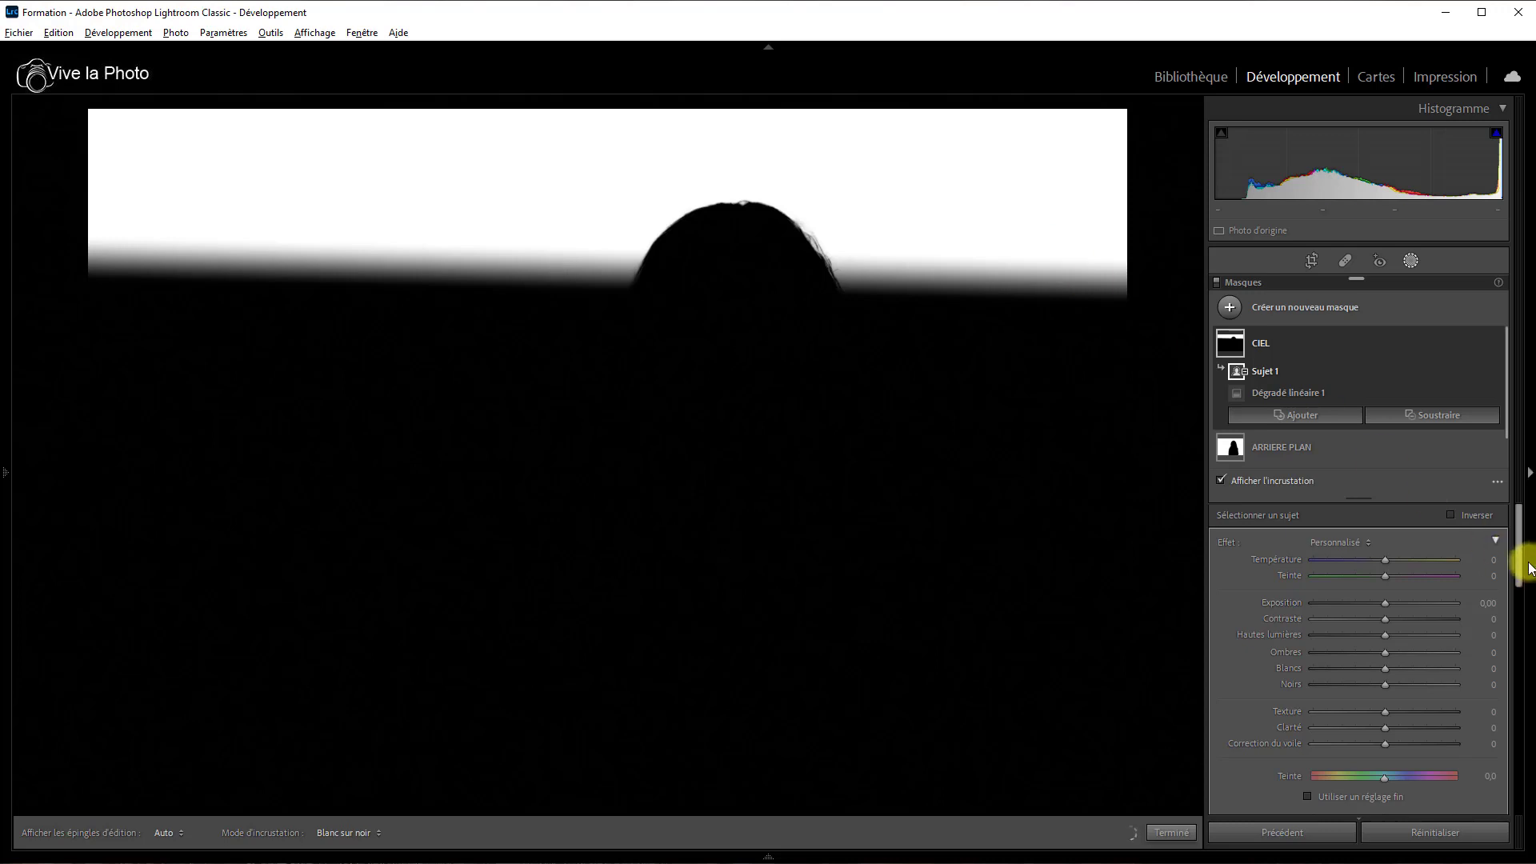
click(1492, 490)
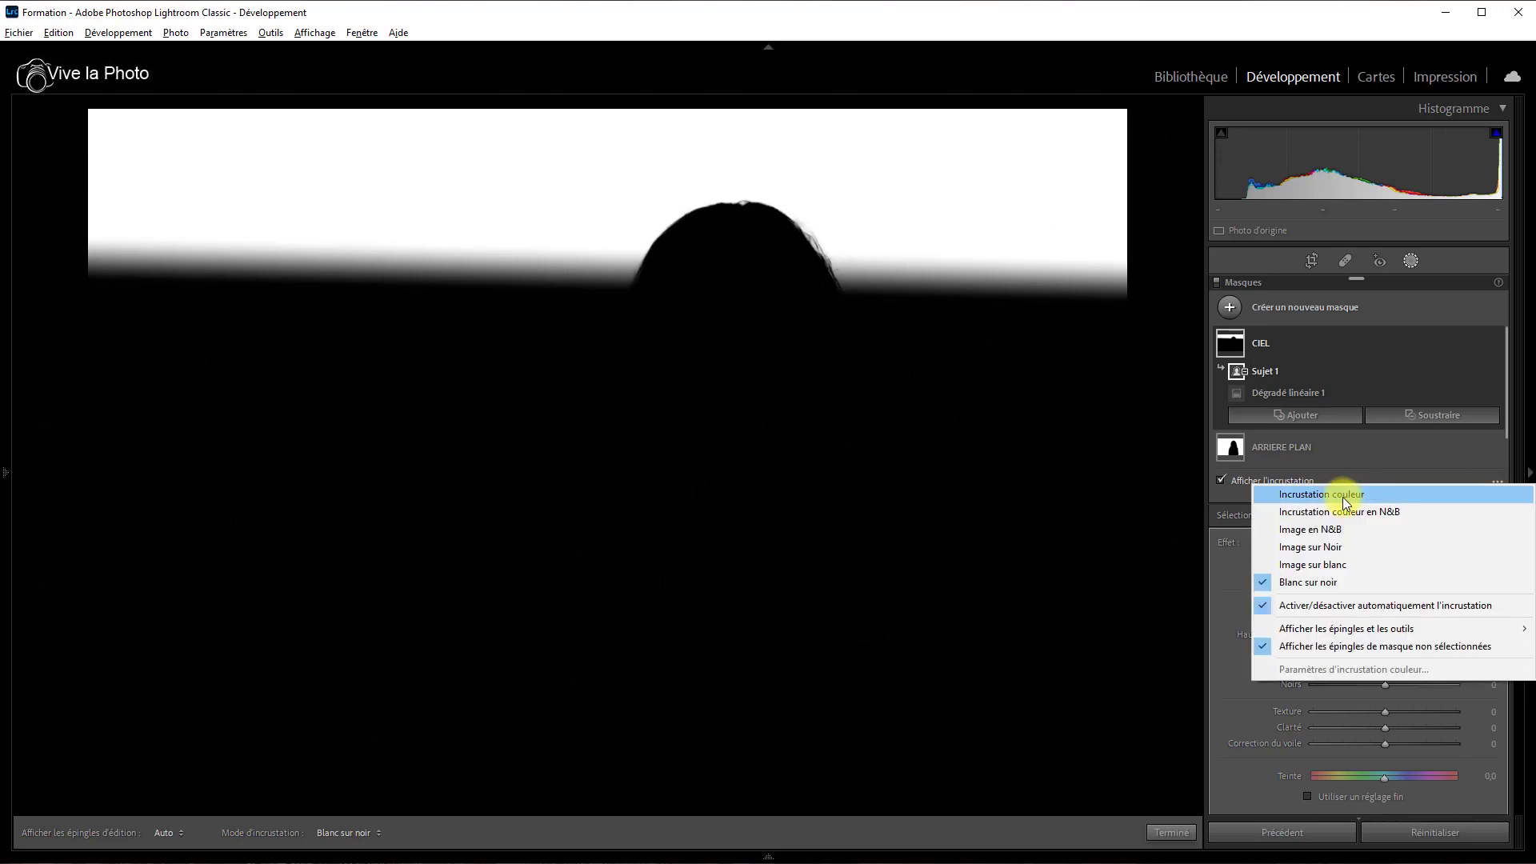
click(1342, 496)
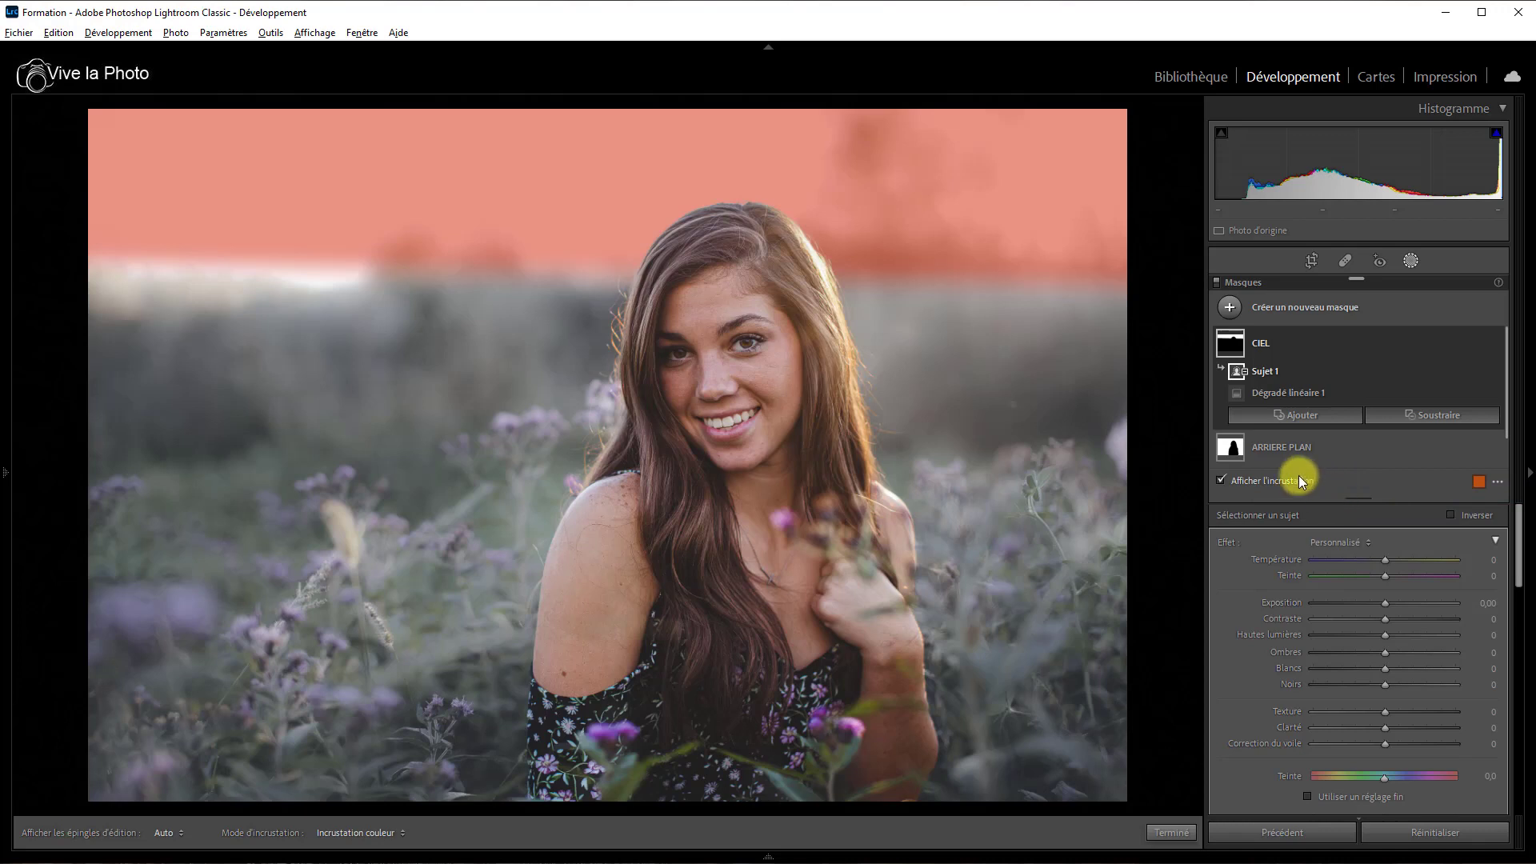
Step: Hide the overlay and set the CIEL mask's Exposition to −1,05, Hautes lumières to −24 and Correction du voile to 23
click(1220, 480)
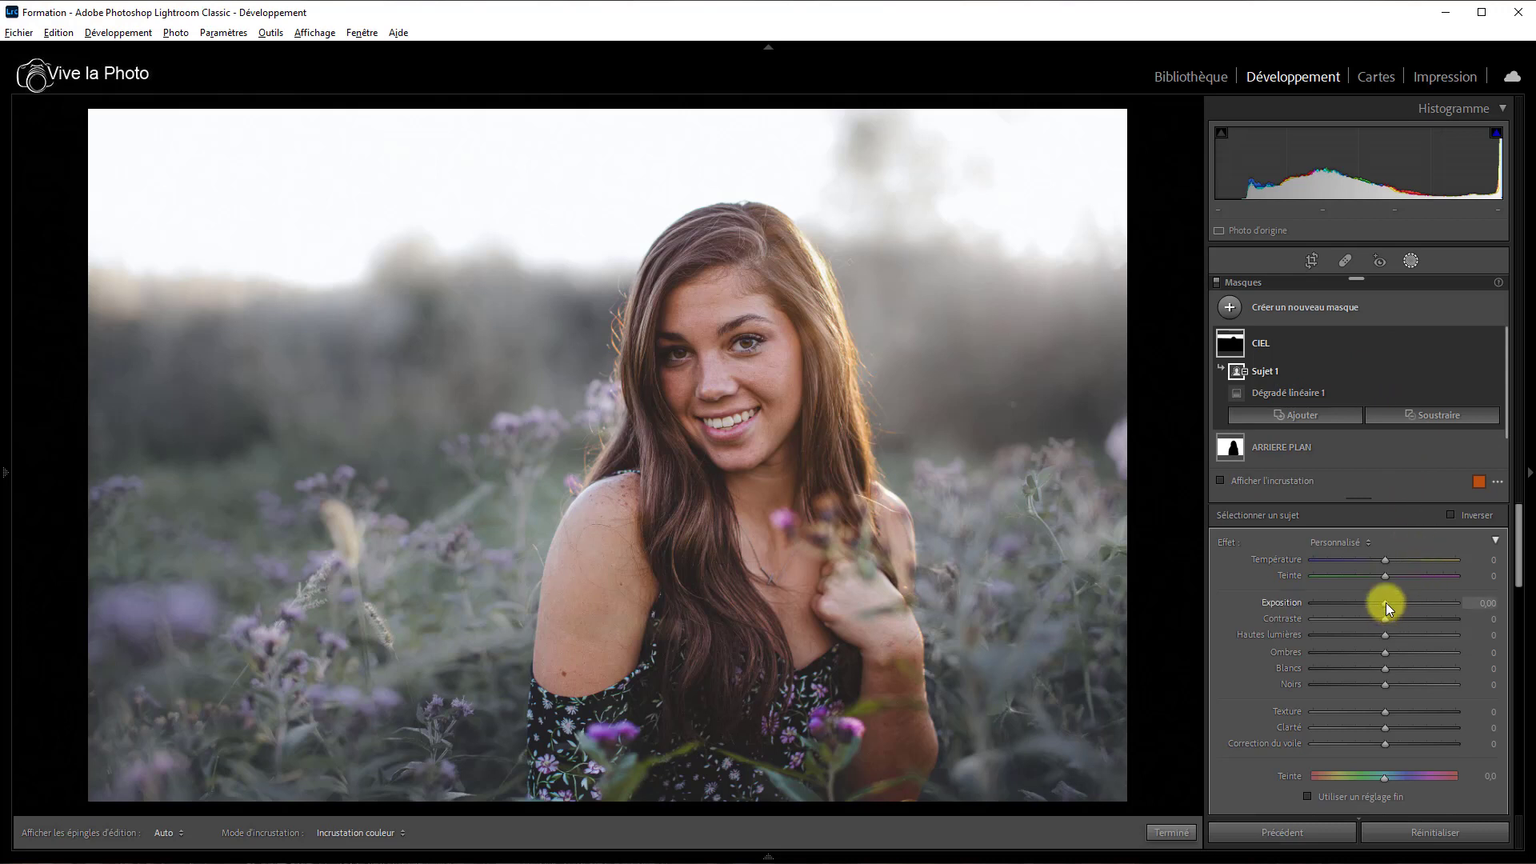
drag(1386, 603, 1357, 604)
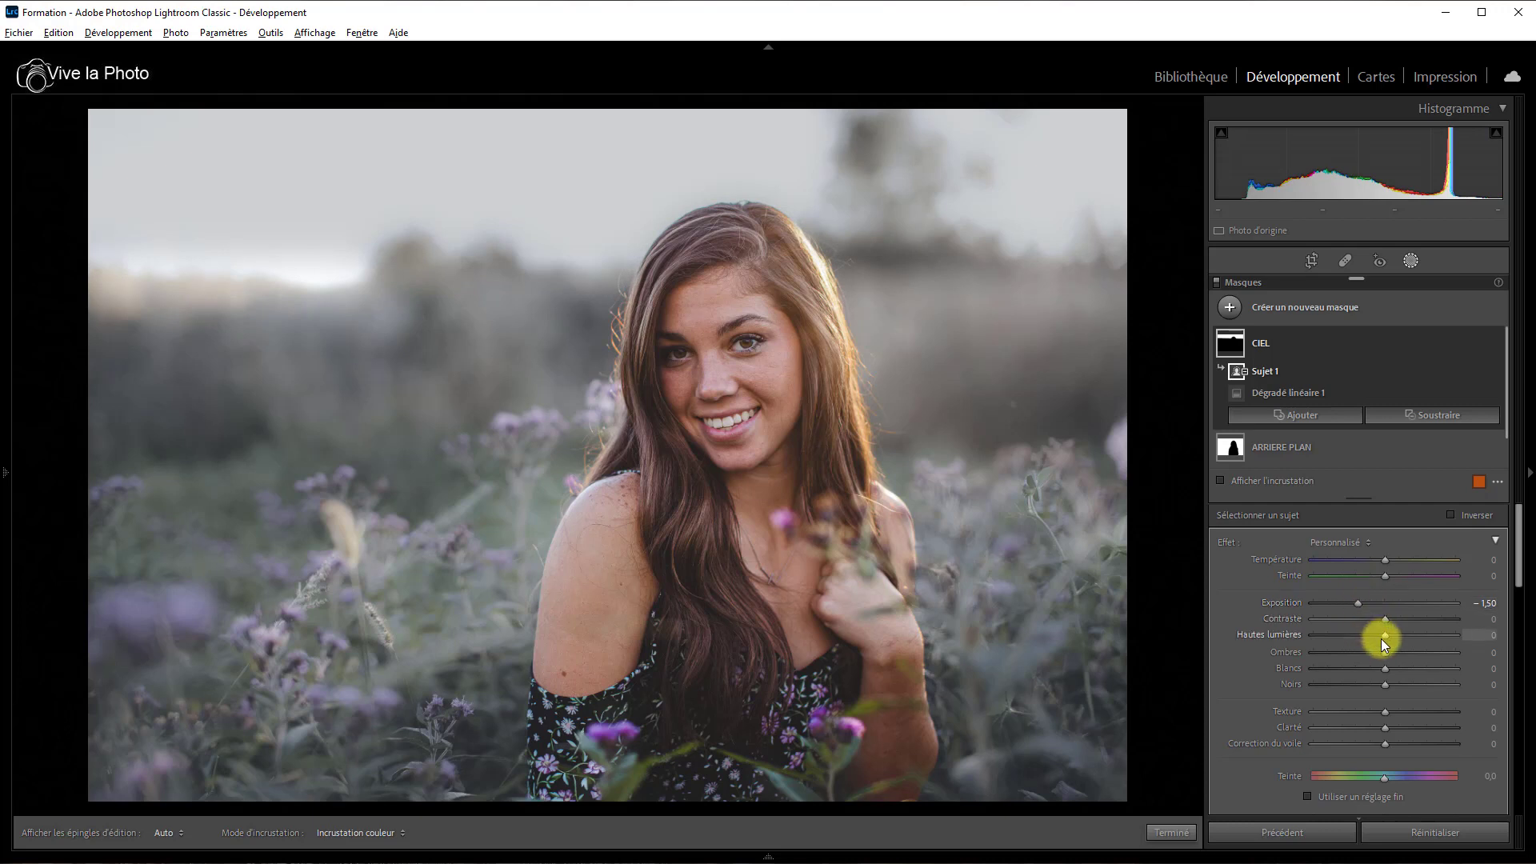
mouse_move(1385, 636)
mouse_down()
mouse_move(1350, 631)
mouse_move(1367, 631)
mouse_up()
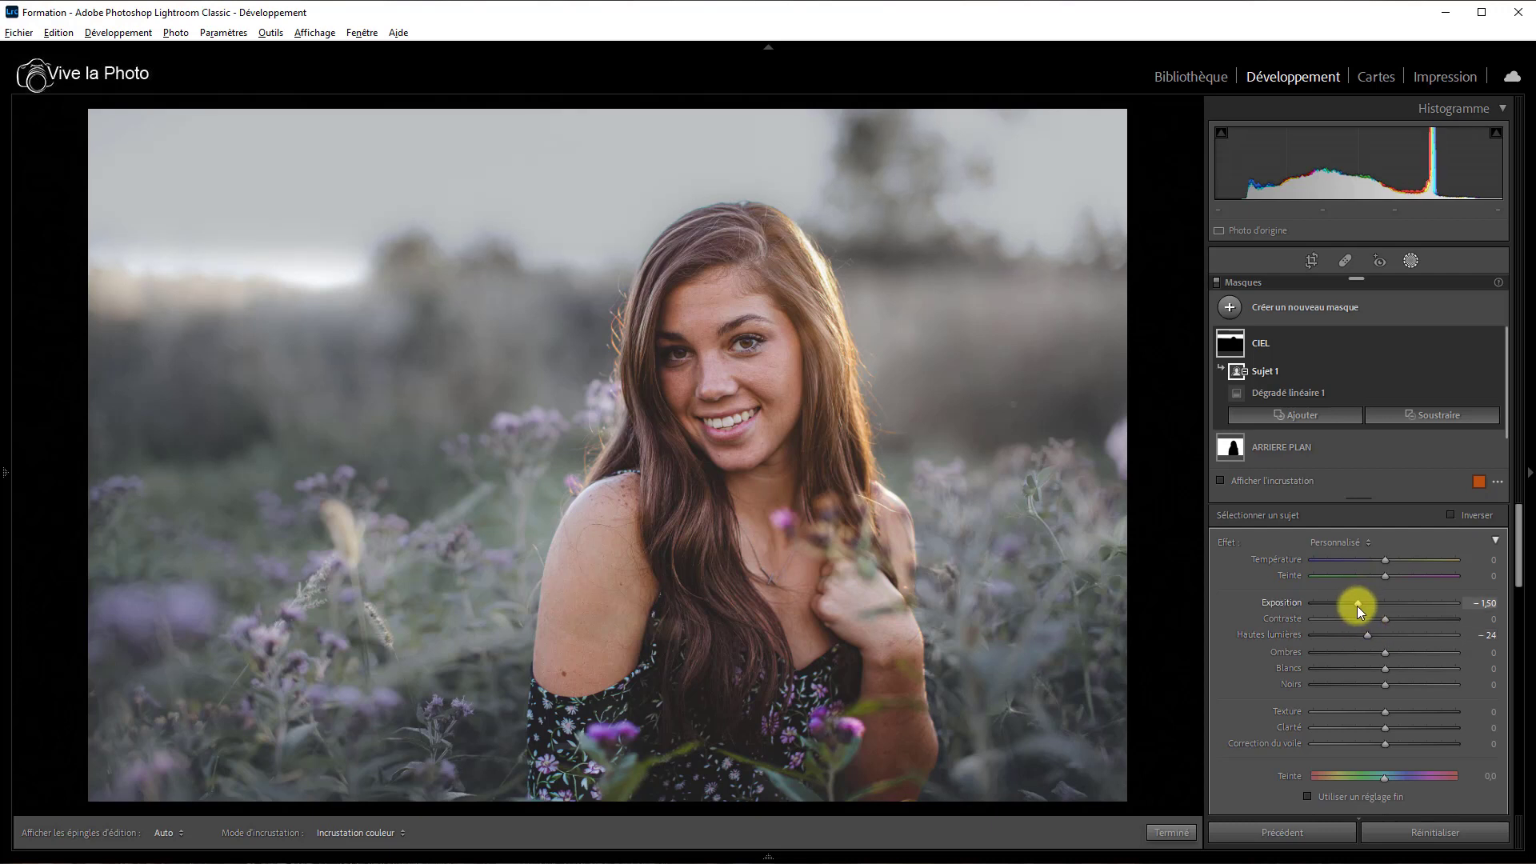
drag(1357, 601, 1362, 606)
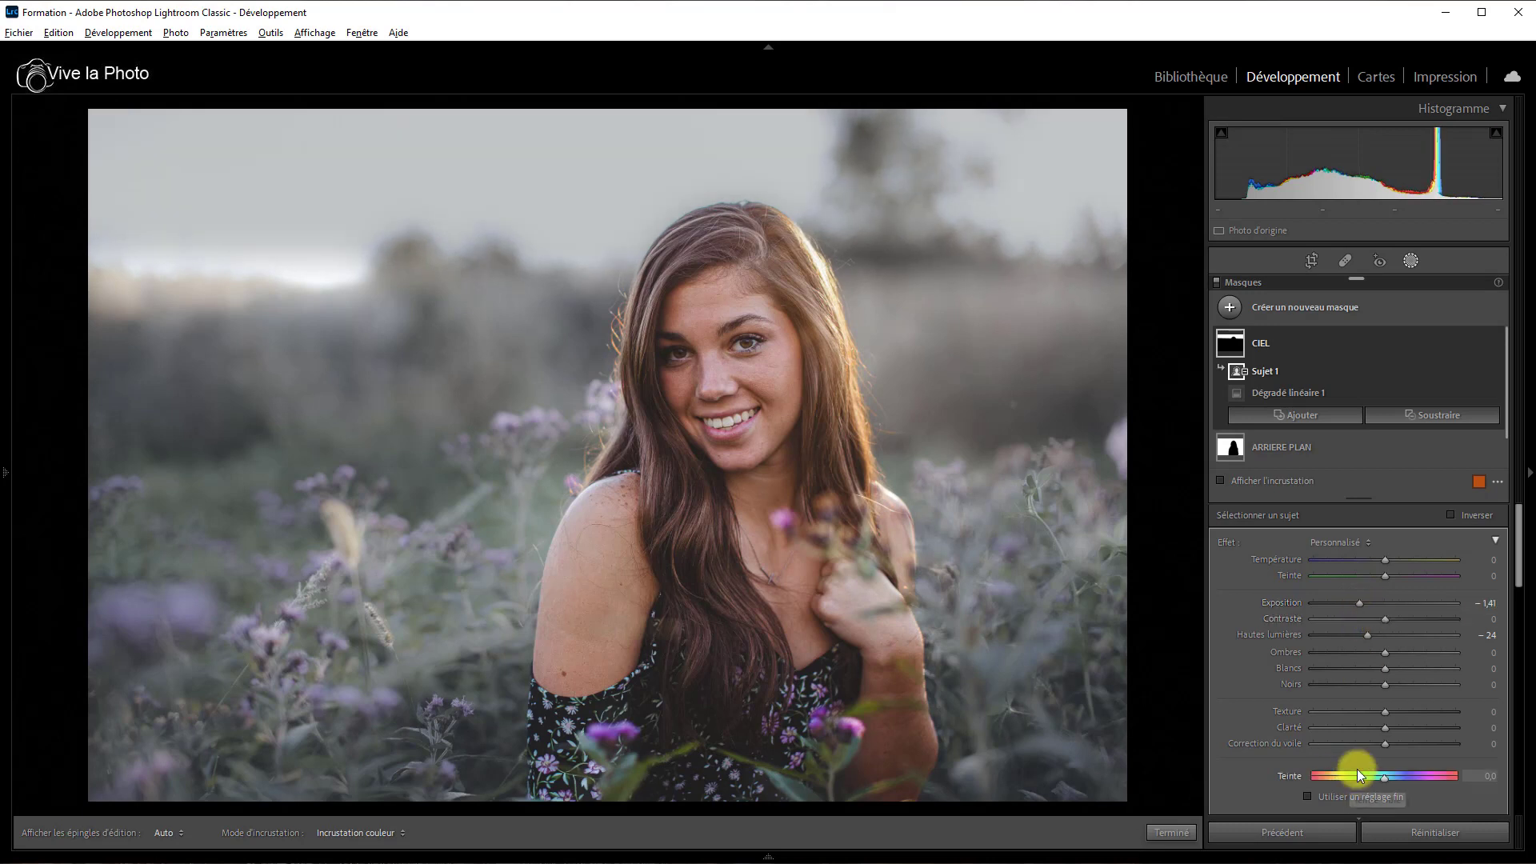
mouse_move(1388, 744)
mouse_down()
mouse_move(1440, 749)
mouse_move(1397, 755)
mouse_up()
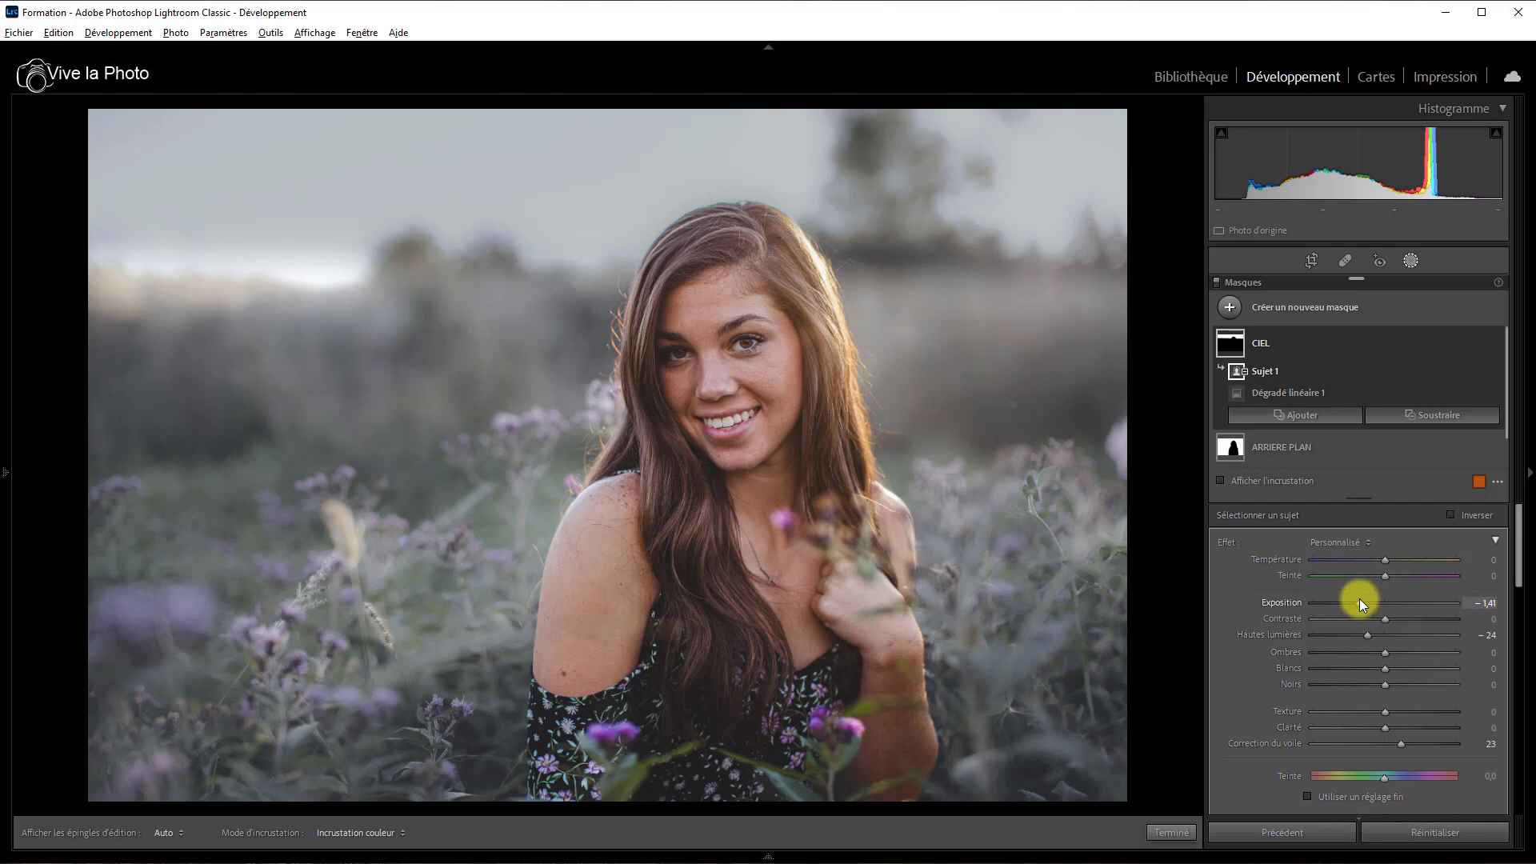
drag(1361, 596, 1365, 592)
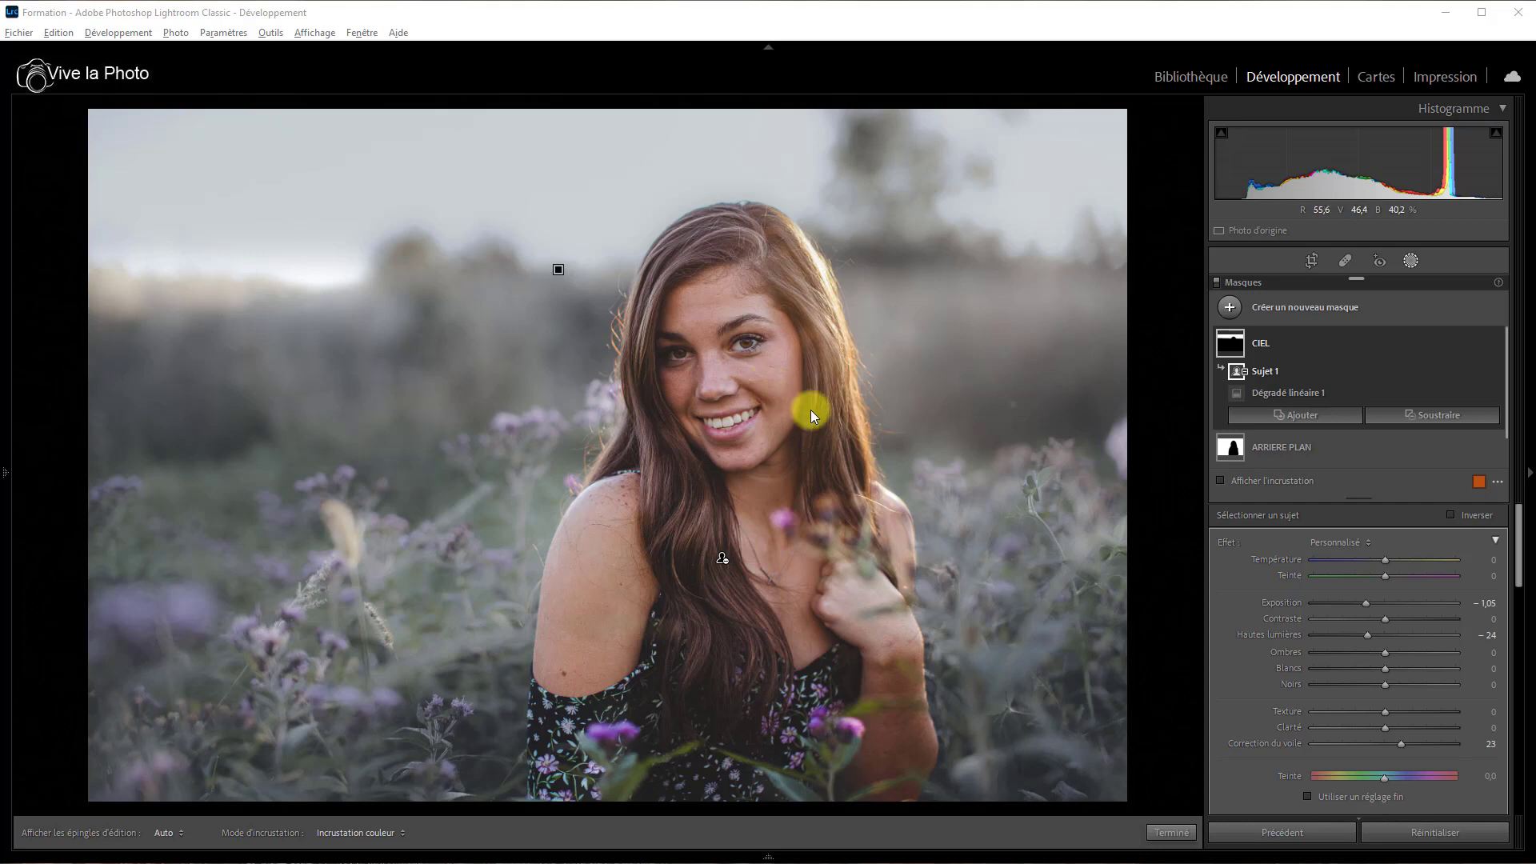
Step: Create a new Pinceau mask and paint the woman's face, neck, chest, hand and both arms with a brush size of 6
click(1236, 314)
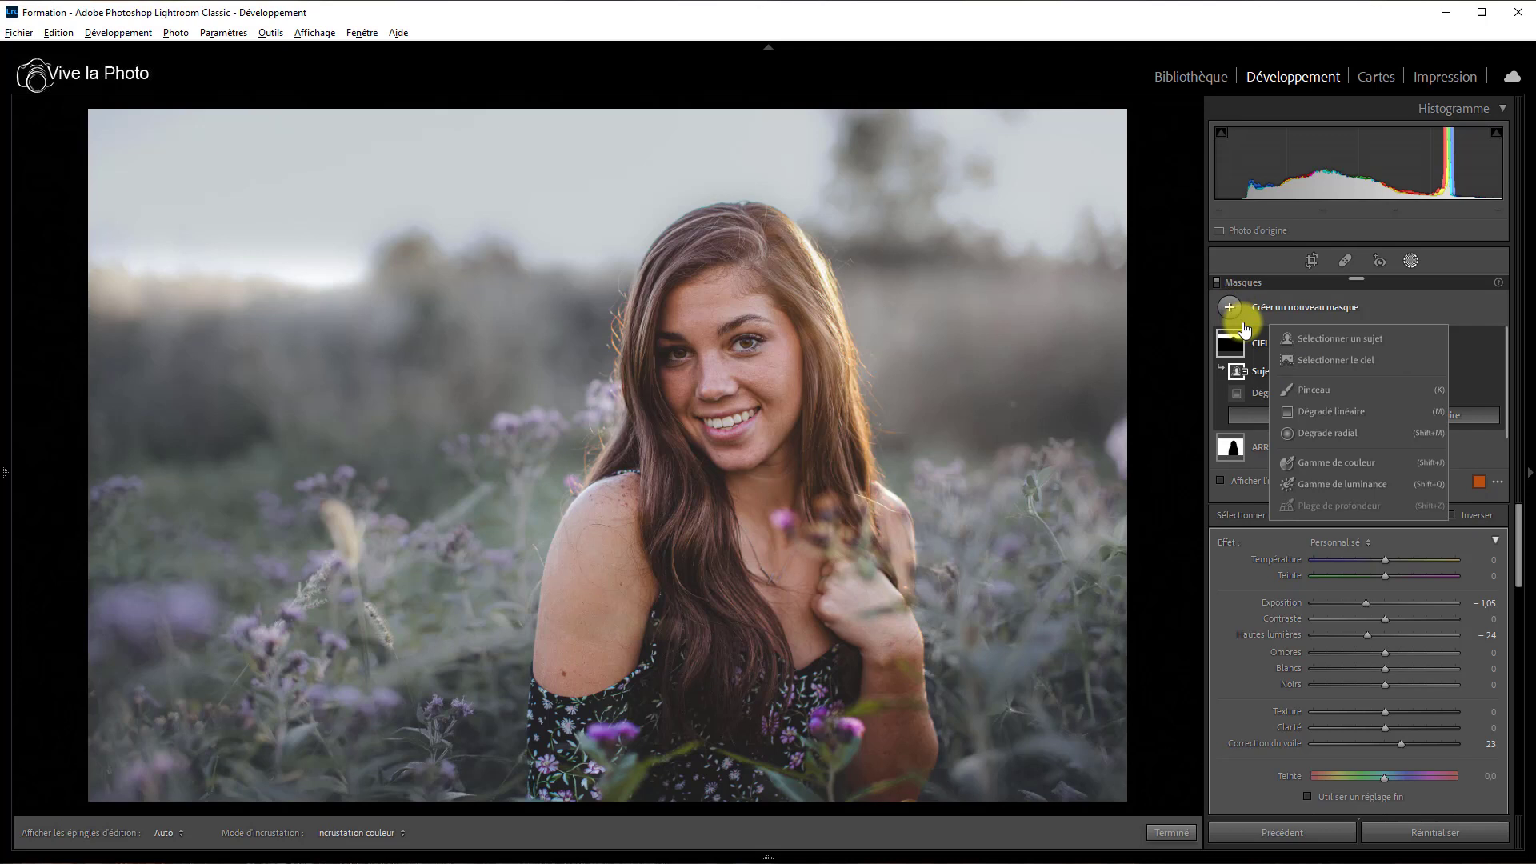
click(1299, 389)
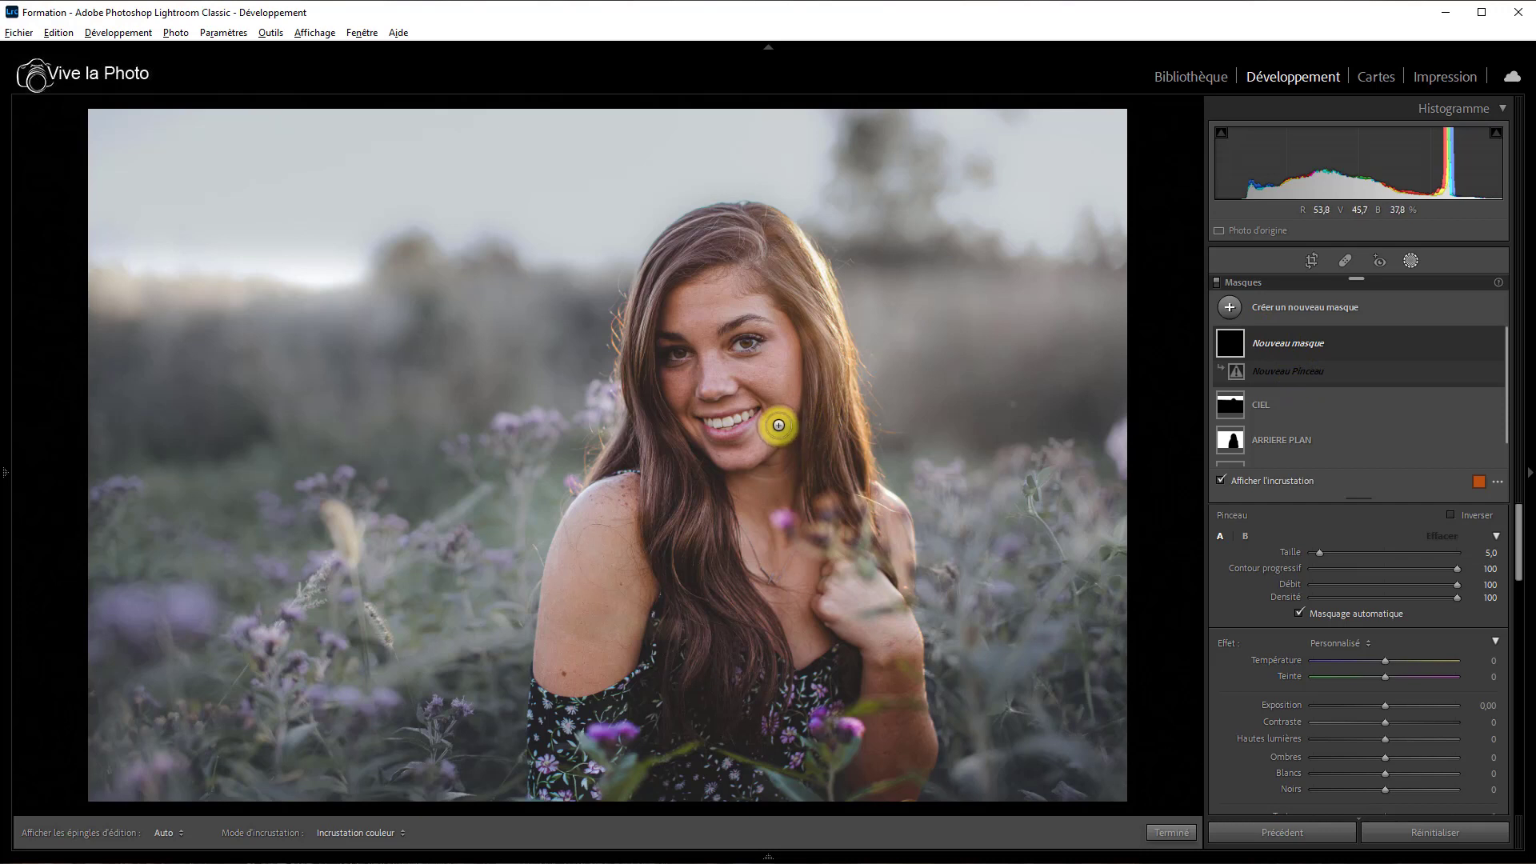
scroll(699, 359, up, 1)
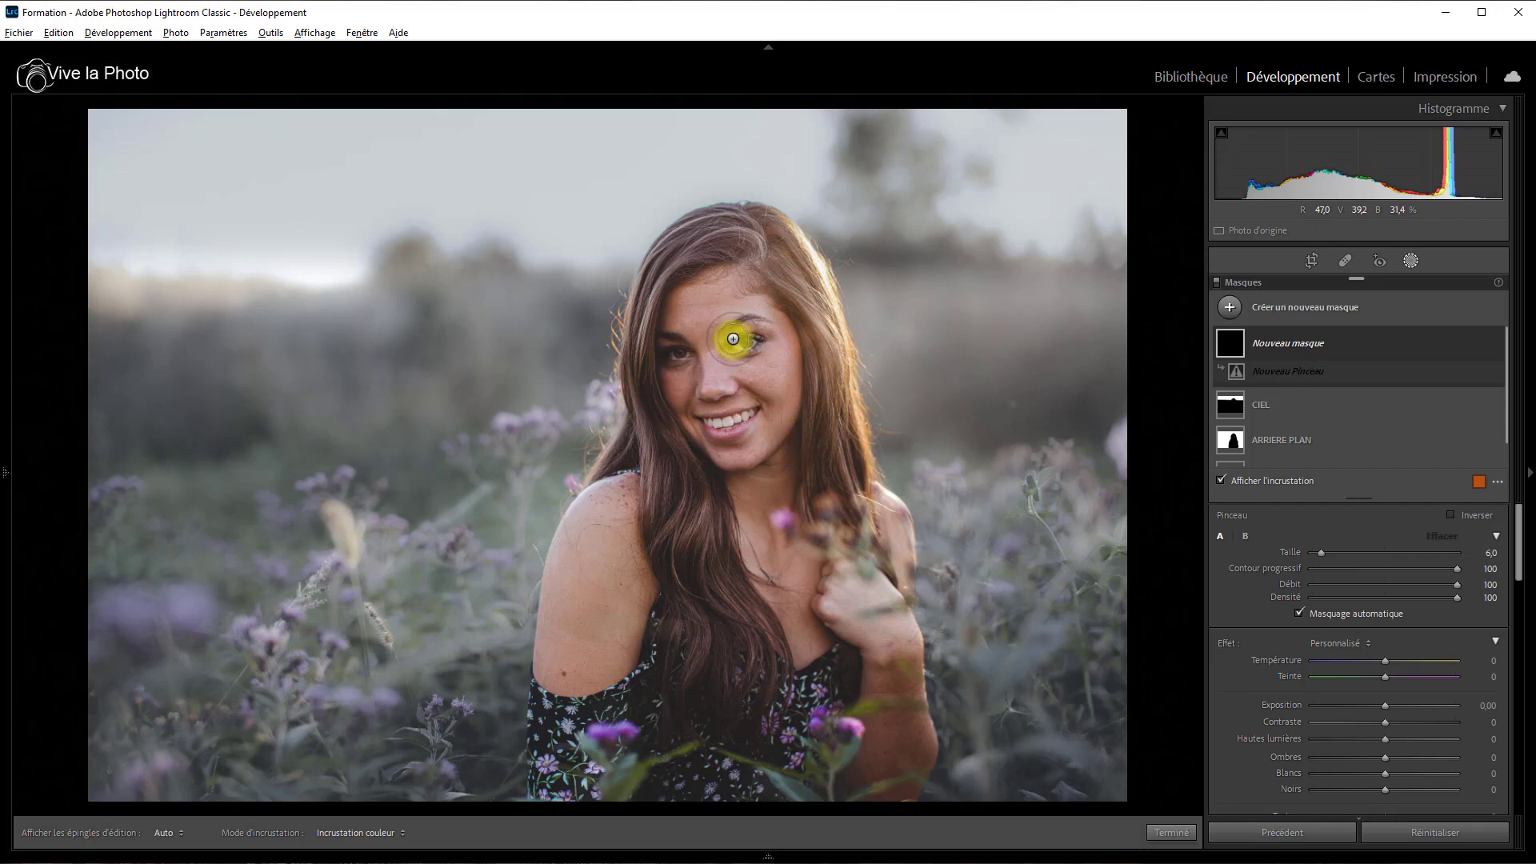
mouse_move(743, 312)
mouse_down()
mouse_move(678, 302)
mouse_move(665, 357)
mouse_move(693, 426)
mouse_move(725, 453)
mouse_move(758, 408)
mouse_move(757, 436)
mouse_move(791, 397)
mouse_move(771, 332)
mouse_move(747, 309)
mouse_move(727, 329)
mouse_move(740, 371)
mouse_move(706, 387)
mouse_move(695, 371)
mouse_move(703, 319)
mouse_move(737, 308)
mouse_move(758, 544)
mouse_move(804, 609)
mouse_up()
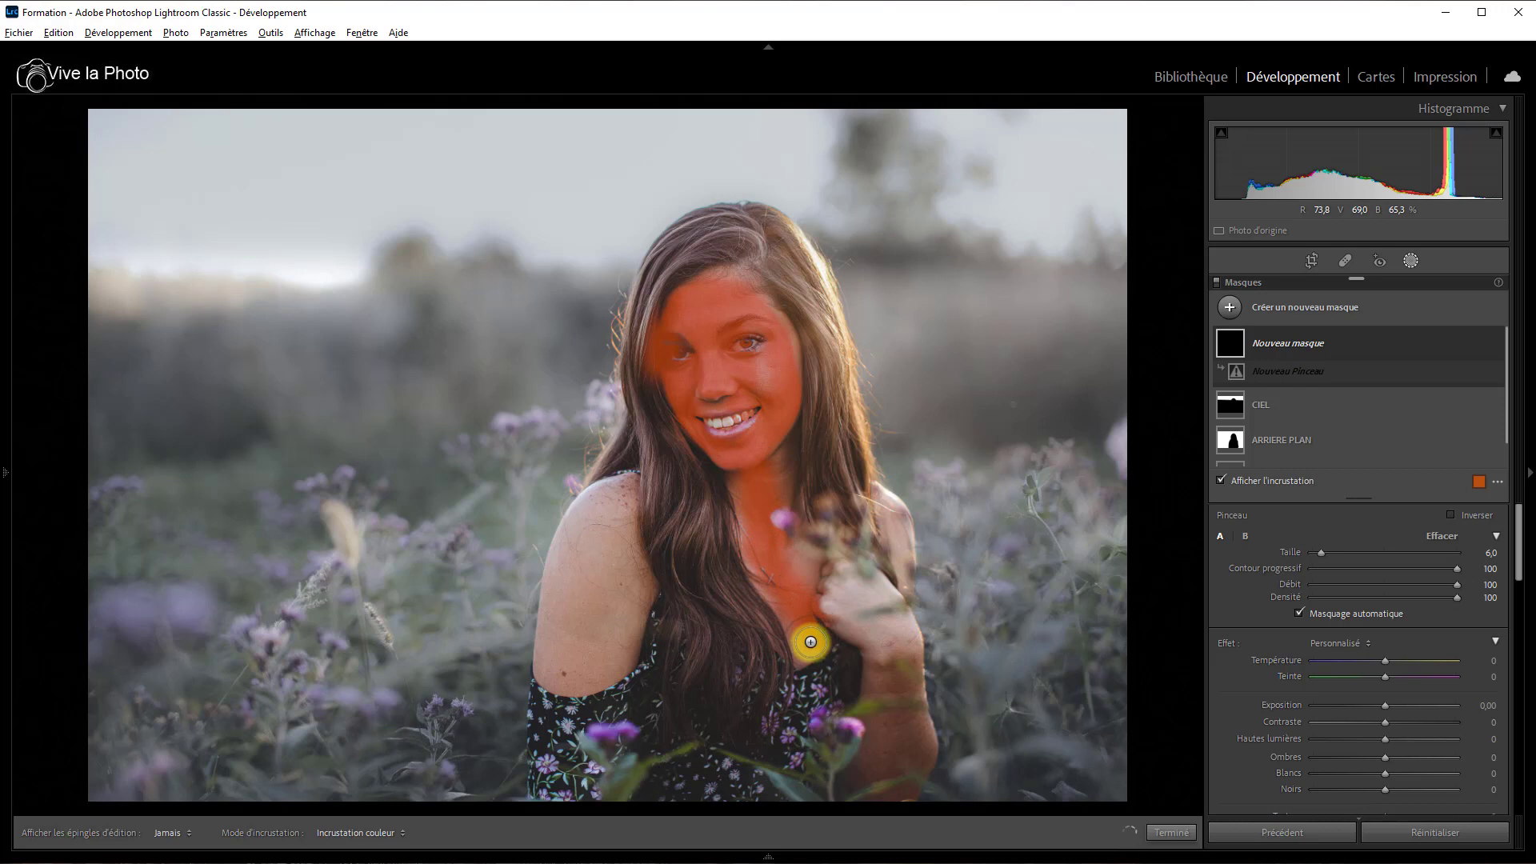
mouse_move(810, 641)
mouse_down()
mouse_move(848, 576)
mouse_move(765, 555)
mouse_up()
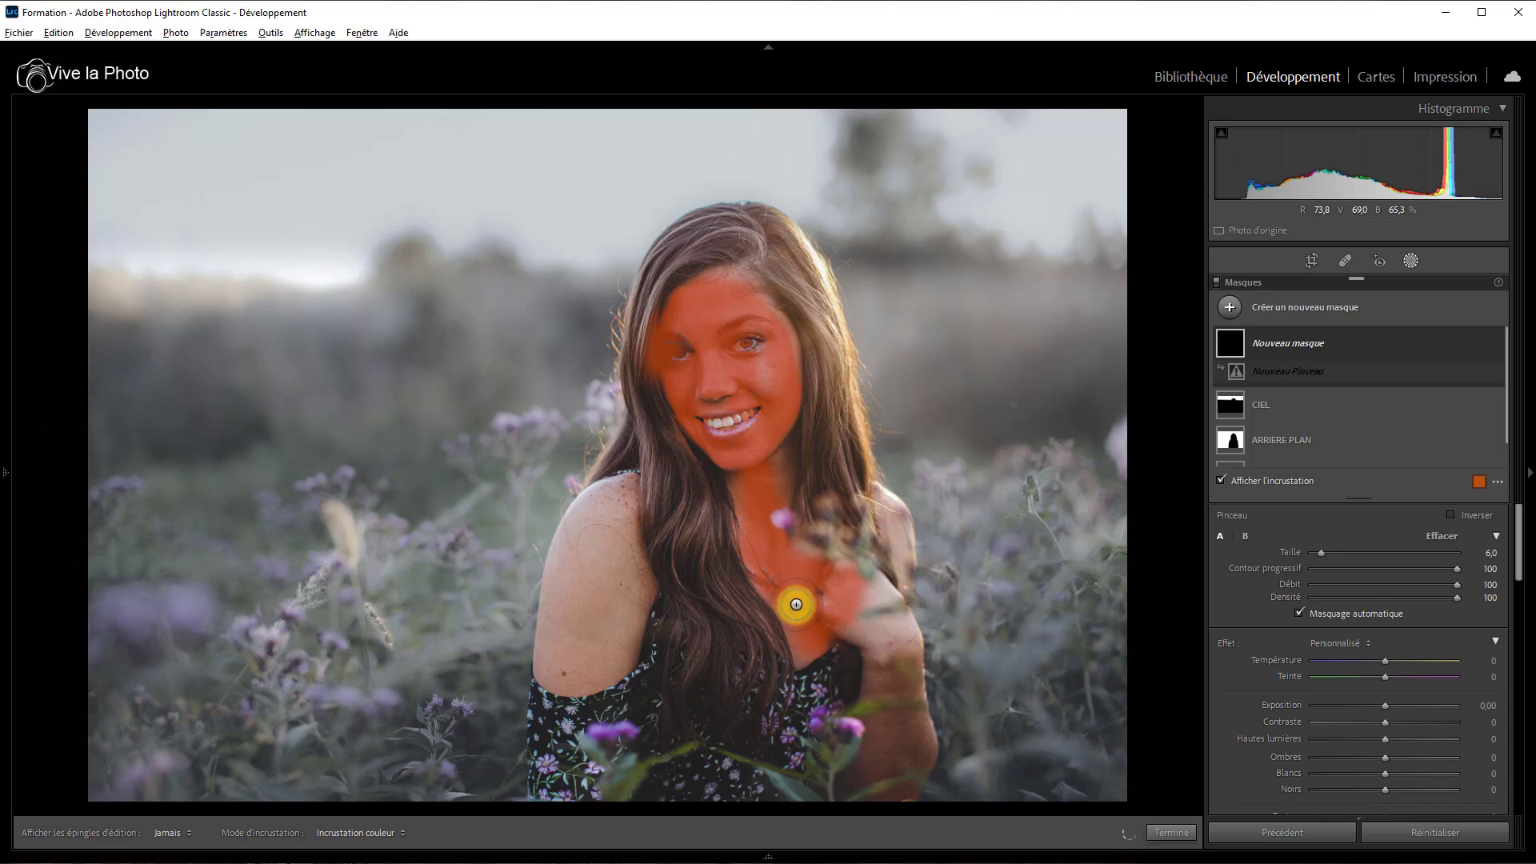
mouse_move(796, 604)
mouse_down()
mouse_move(889, 628)
mouse_move(891, 693)
mouse_move(906, 663)
mouse_move(881, 646)
mouse_move(885, 690)
mouse_move(896, 559)
mouse_move(882, 497)
mouse_move(909, 576)
mouse_up()
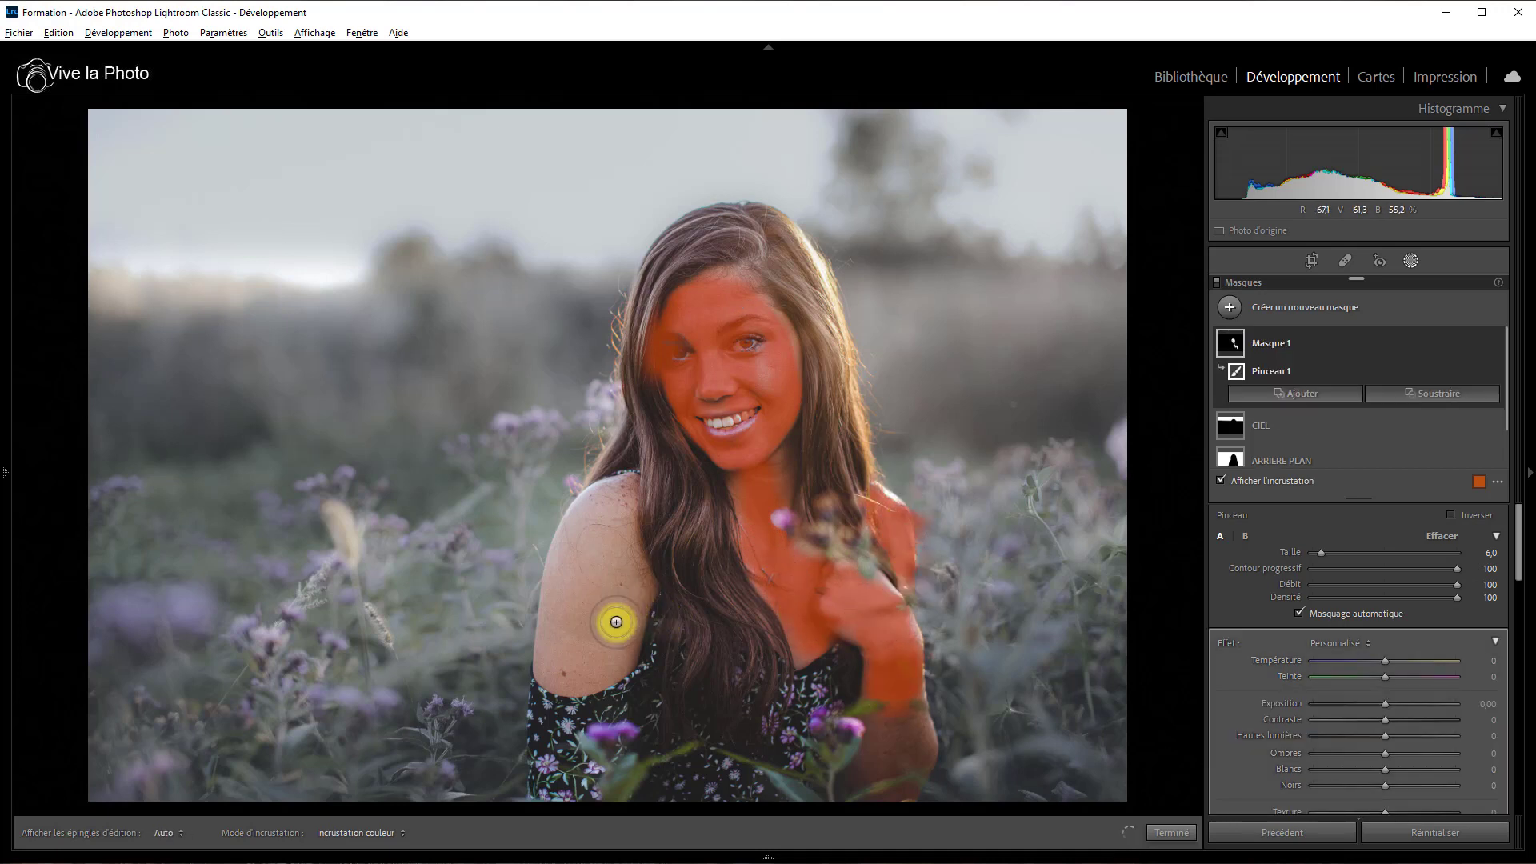
mouse_move(616, 622)
mouse_down()
mouse_move(624, 544)
mouse_move(597, 506)
mouse_move(560, 580)
mouse_move(545, 675)
mouse_move(603, 668)
mouse_move(593, 562)
mouse_move(576, 637)
mouse_move(632, 508)
mouse_move(588, 504)
mouse_move(603, 488)
mouse_move(576, 508)
mouse_up()
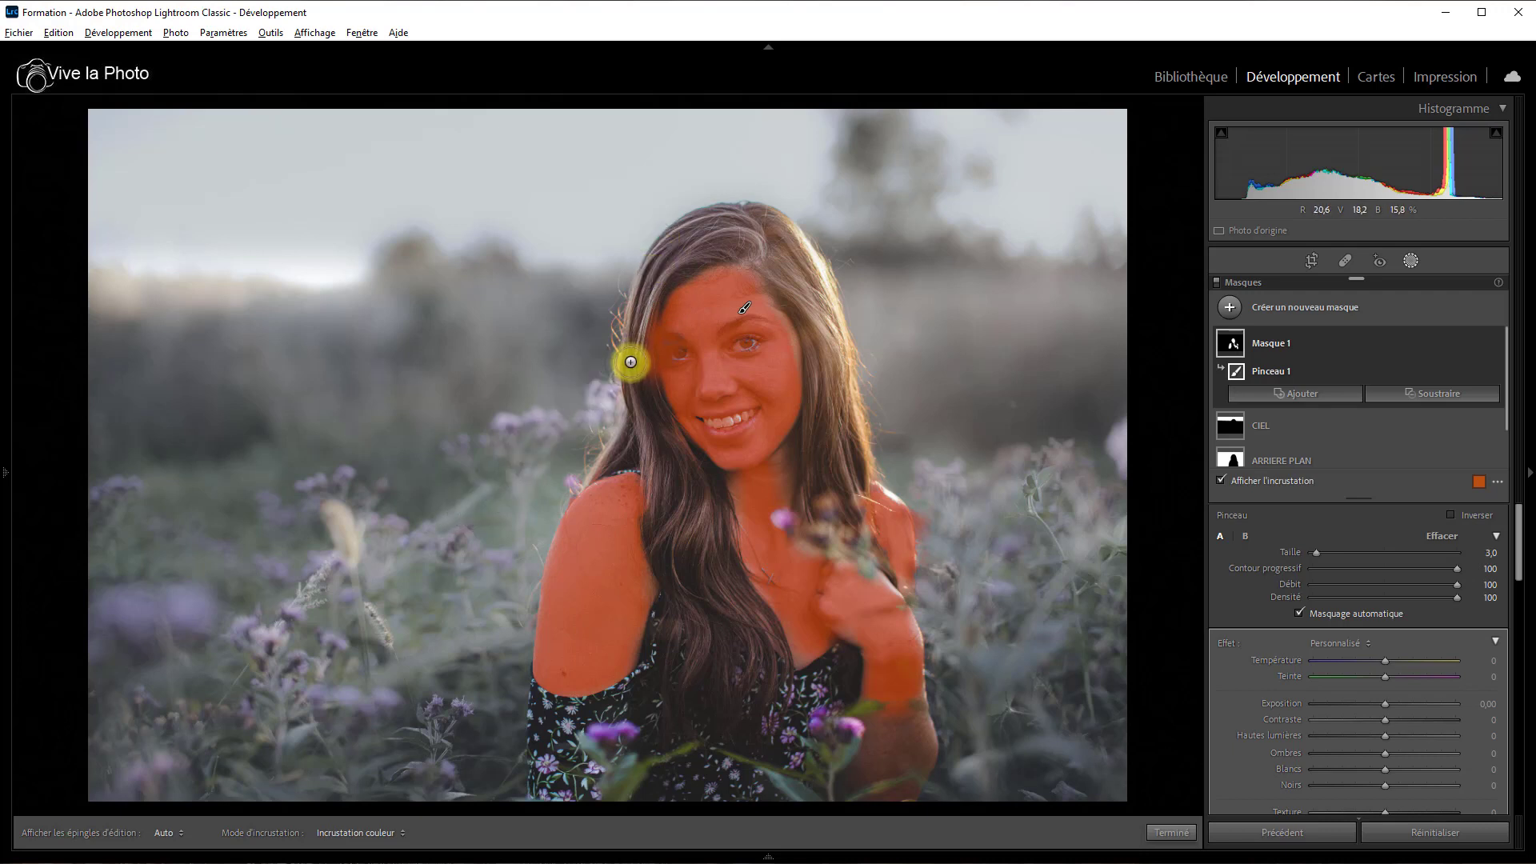
Step: Erase the brush mask's overspill from the hair beside the woman's face
key(alt)
scroll(628, 361, down, 2)
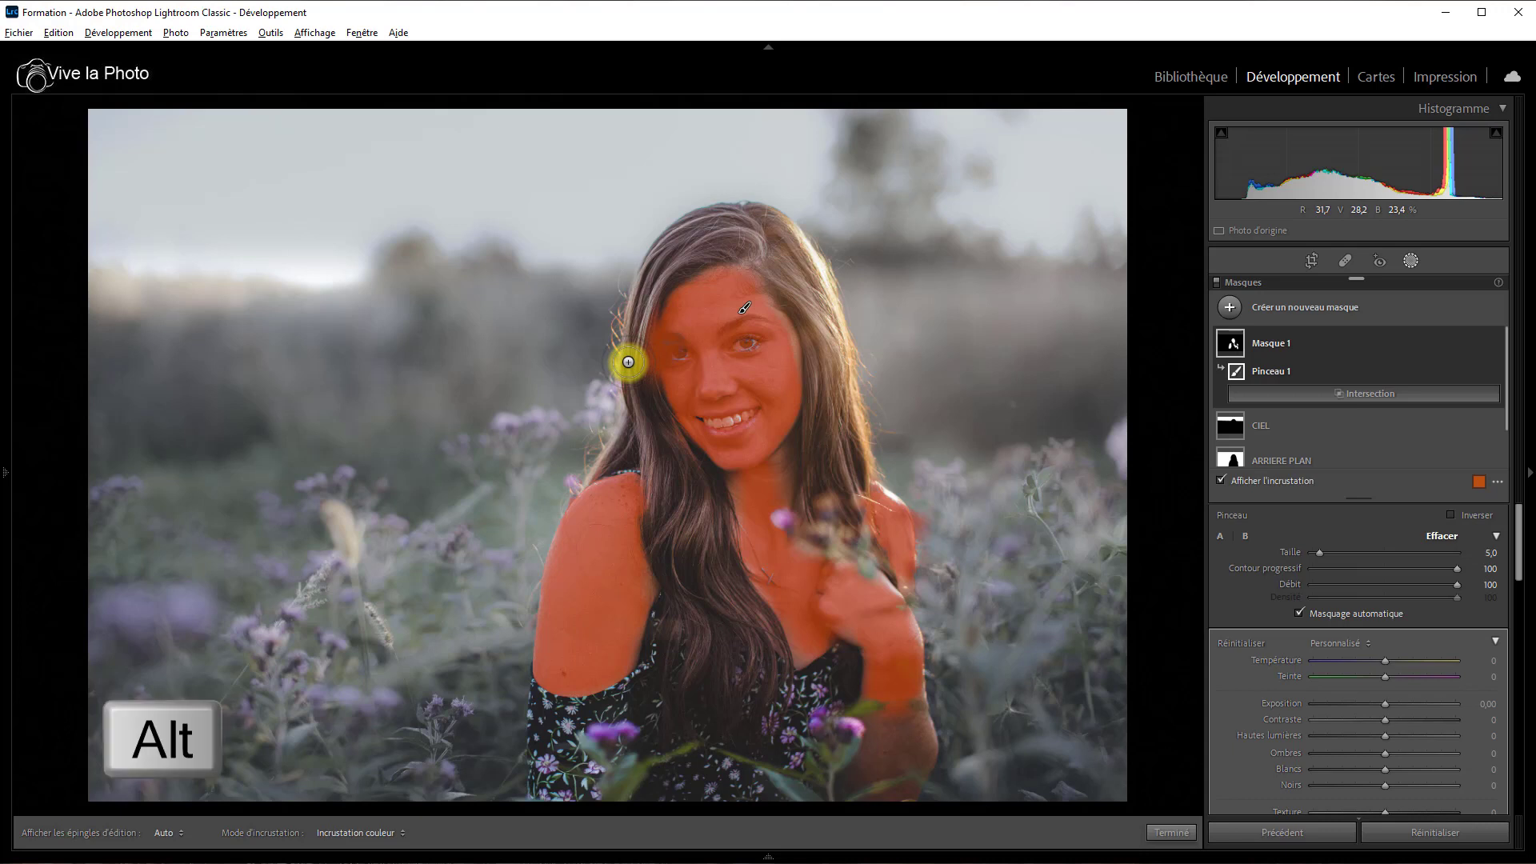
drag(643, 353, 644, 391)
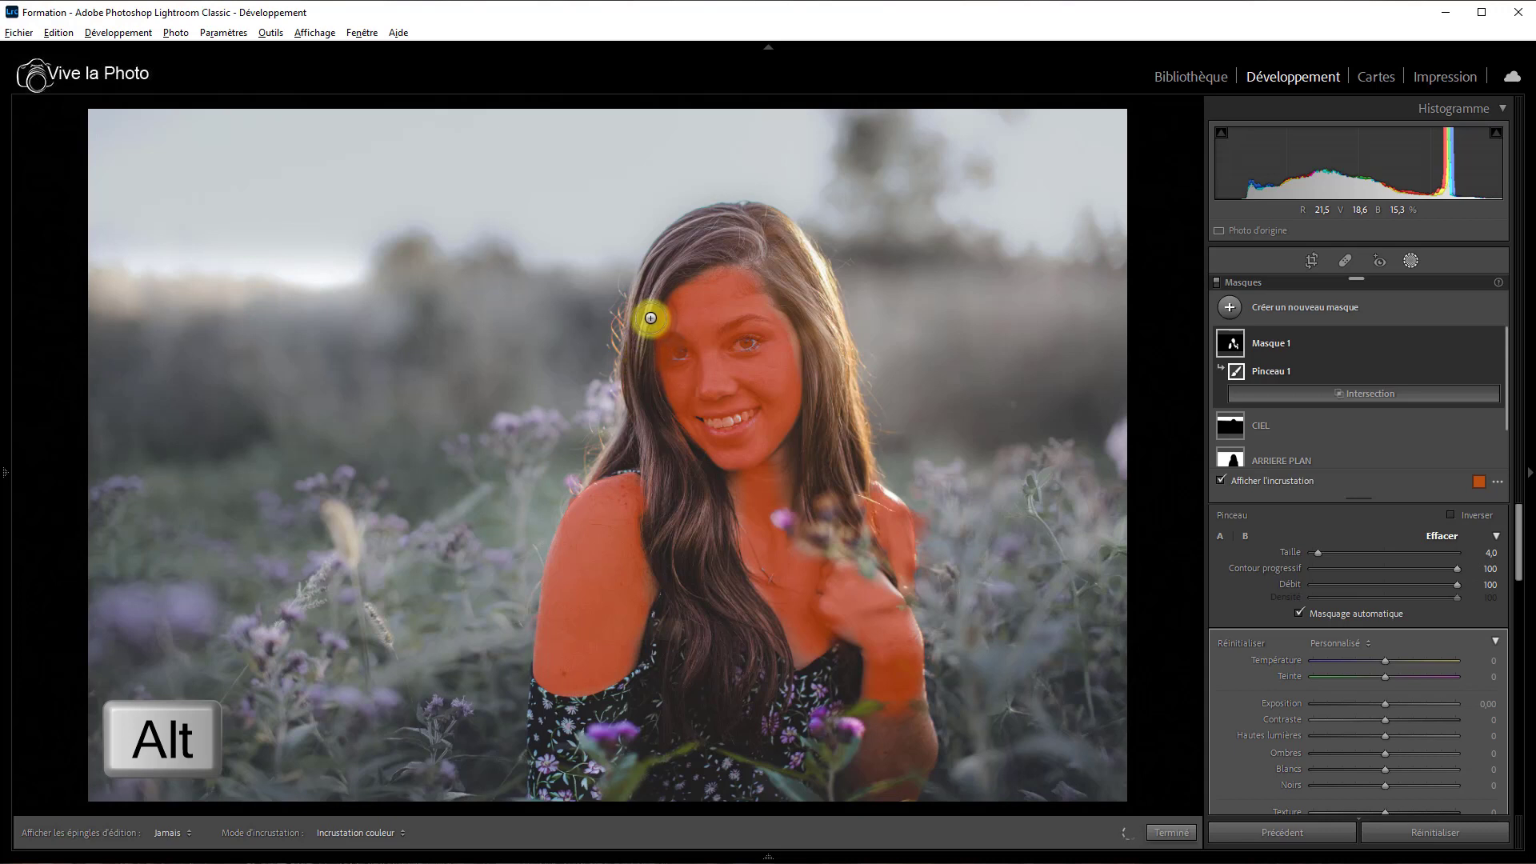
drag(650, 318, 639, 374)
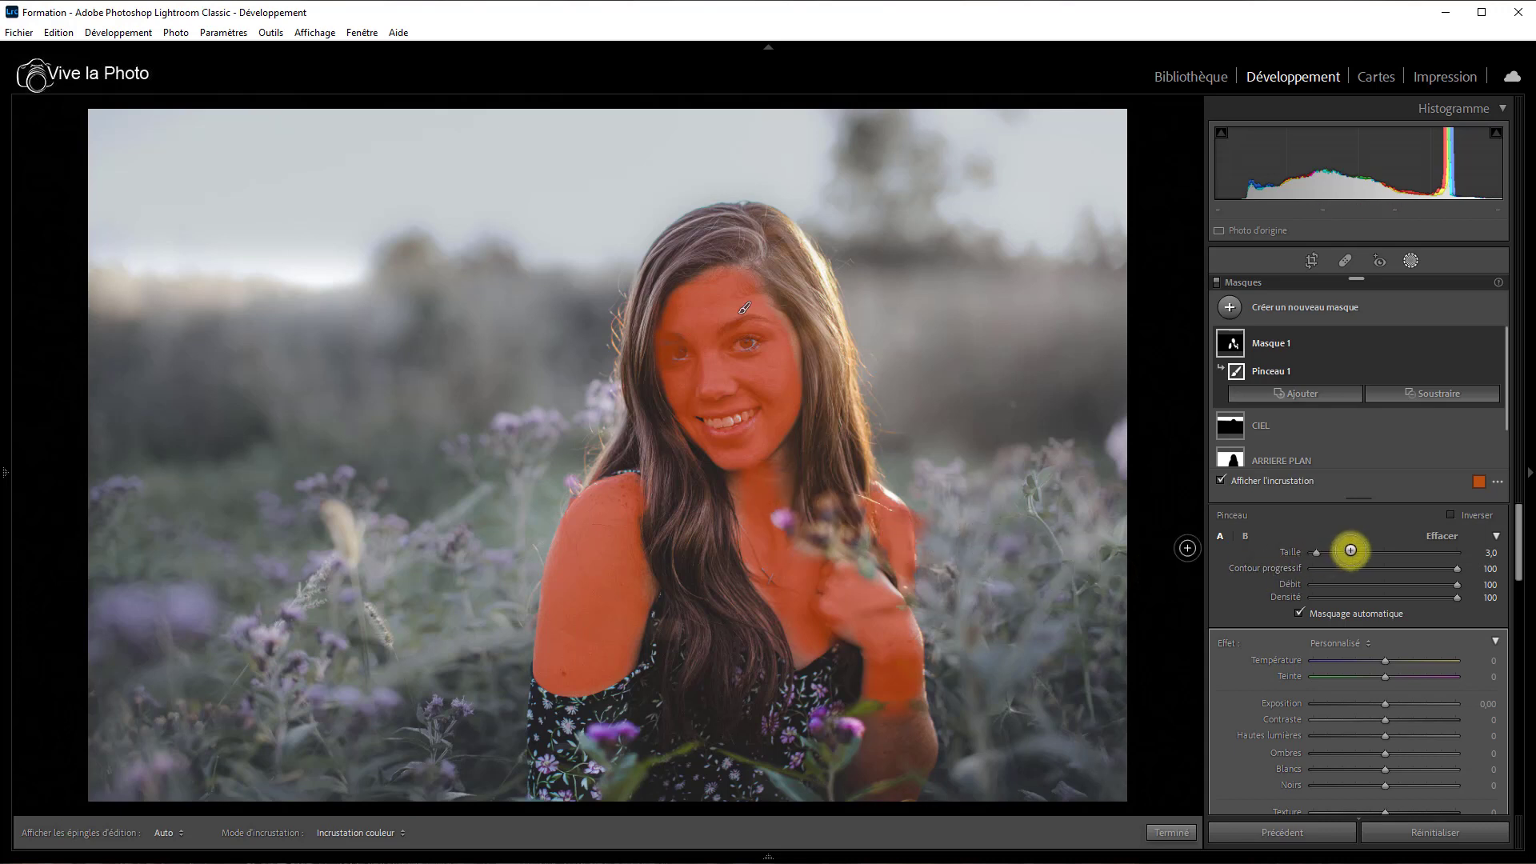
Step: Subtract a Pinceau from Masque 1 and paint out the eye and eyebrow on the fully lit side of the face
click(1439, 392)
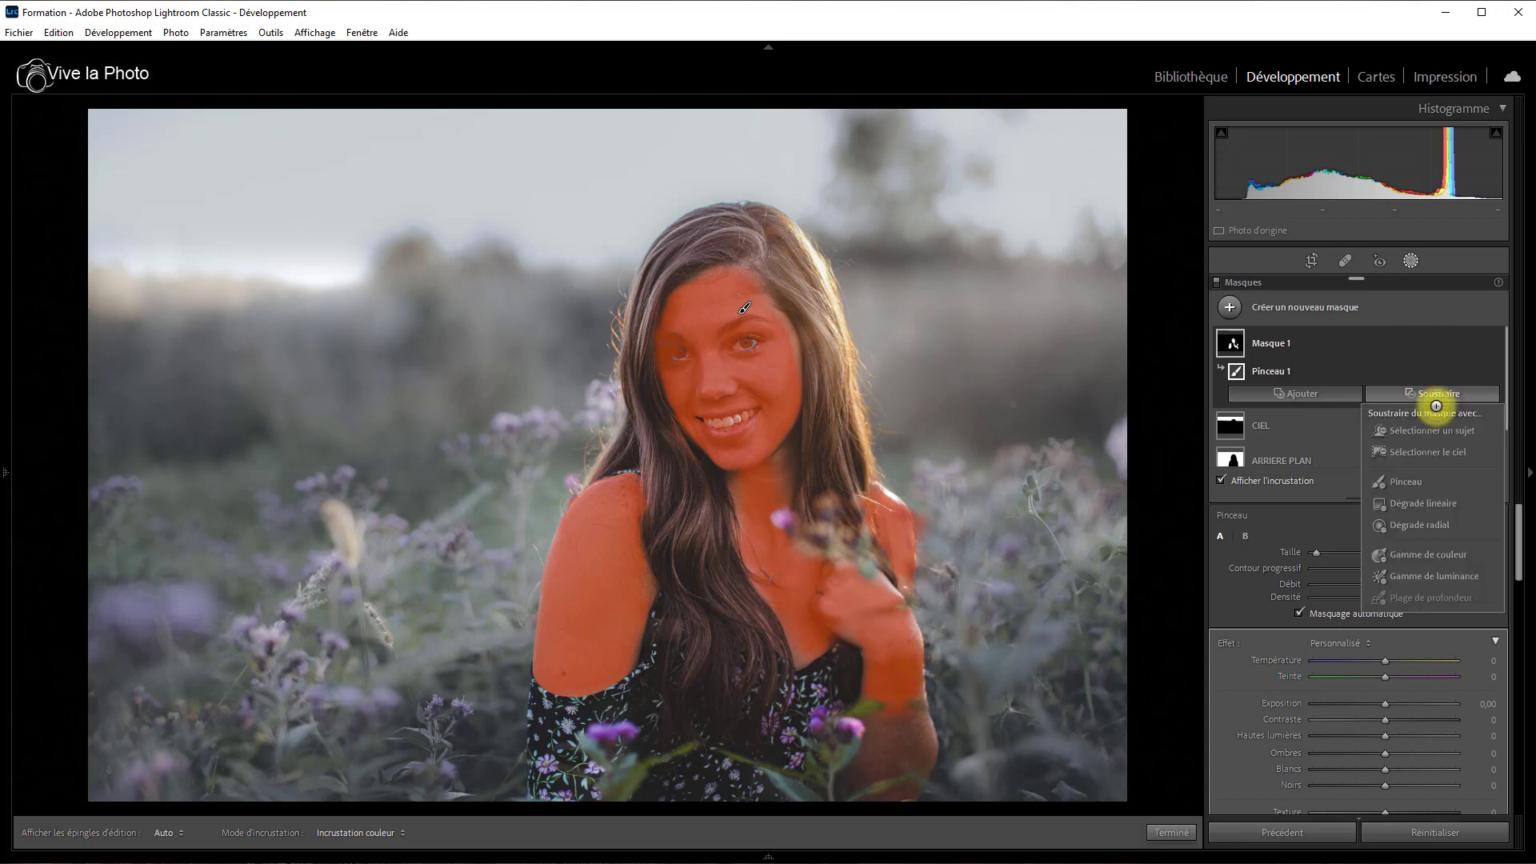
click(1425, 482)
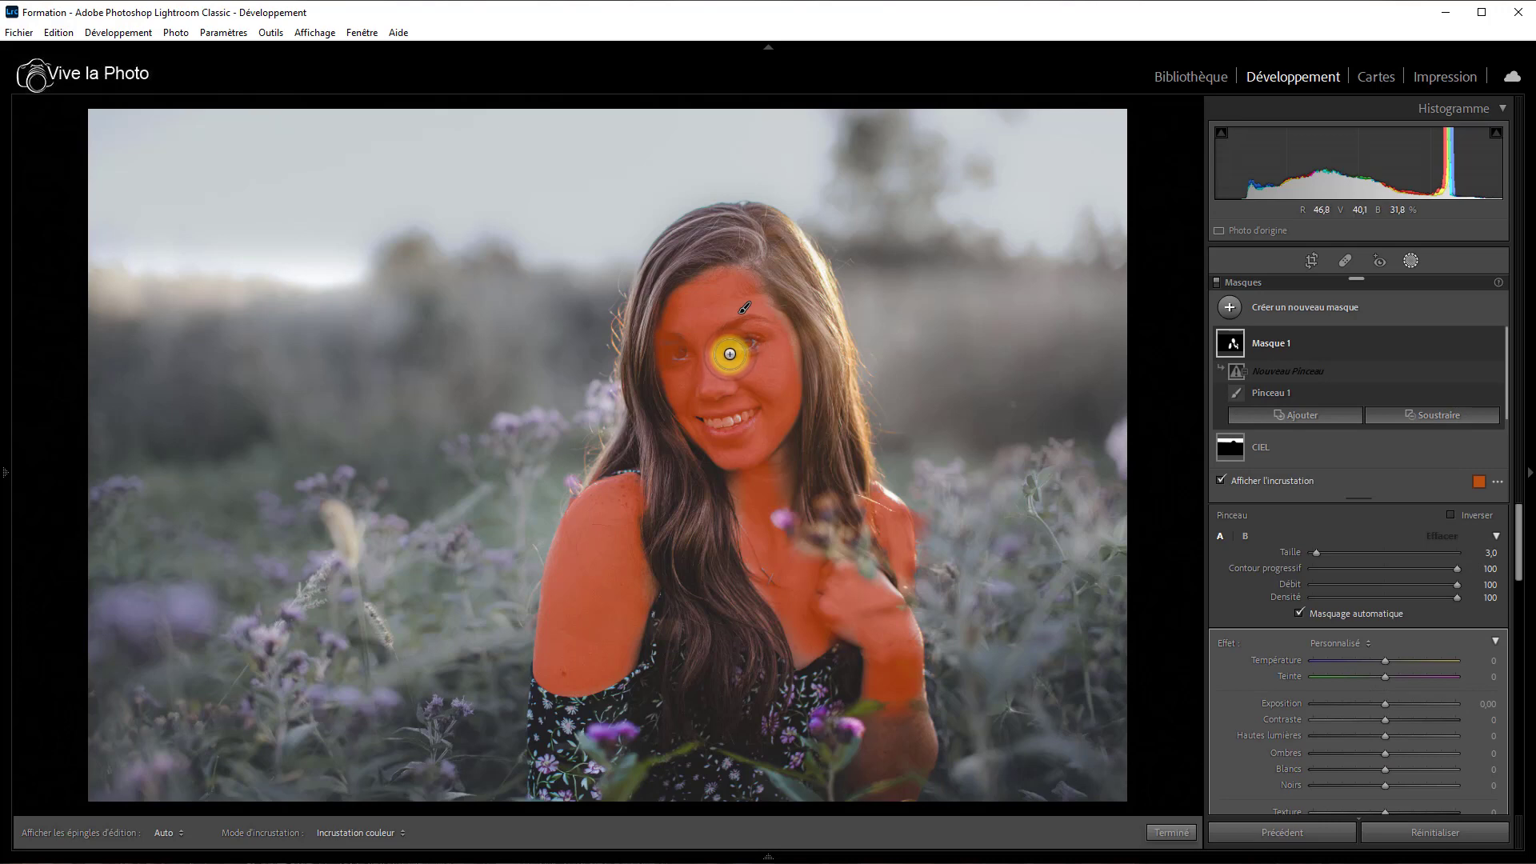
key(z)
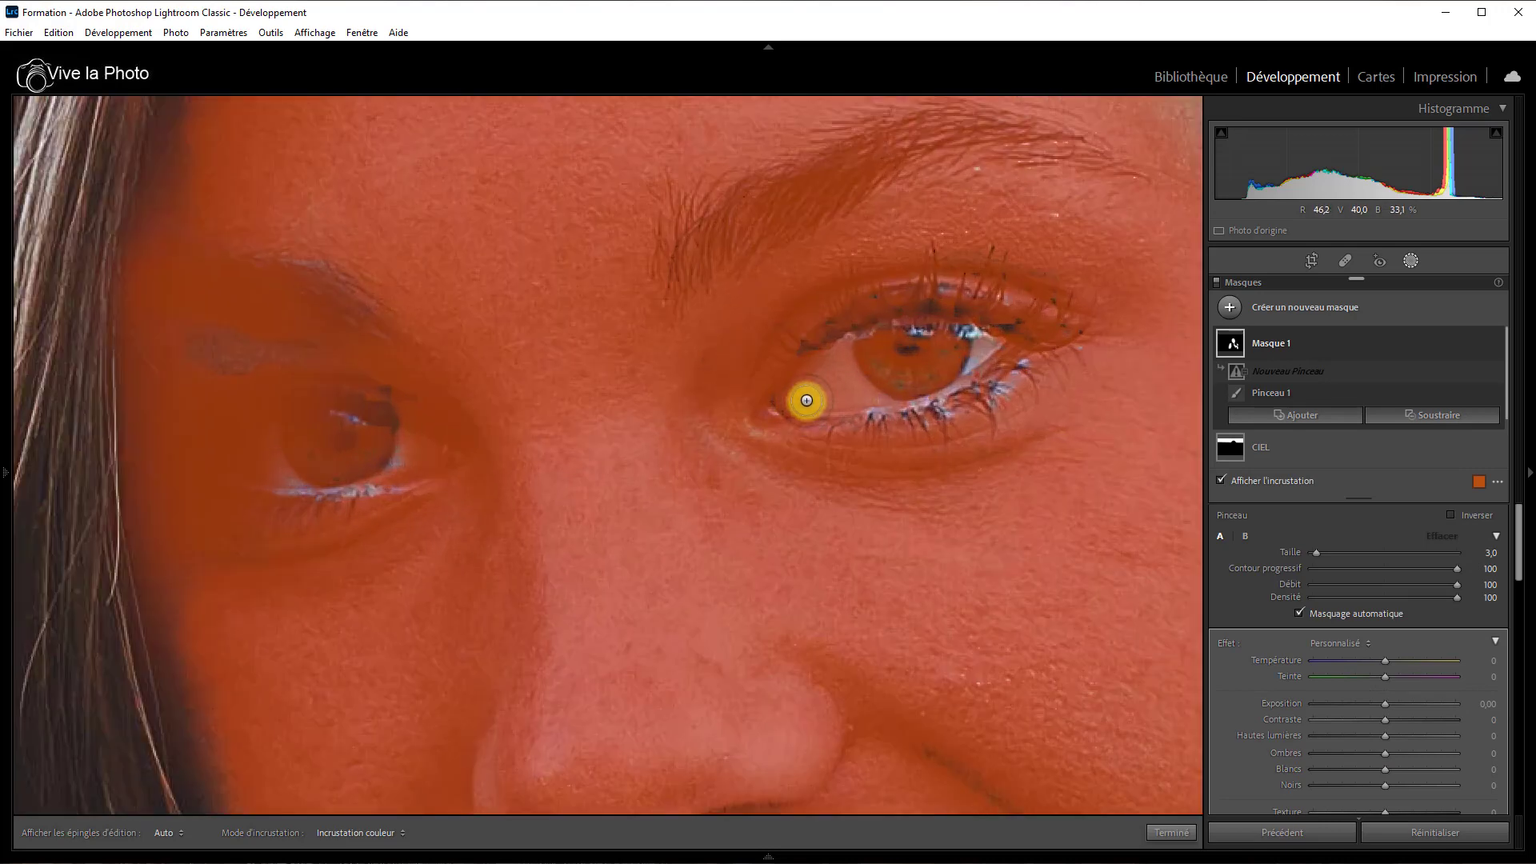
mouse_move(794, 406)
mouse_down()
mouse_move(843, 362)
mouse_move(942, 338)
mouse_move(869, 380)
mouse_move(969, 361)
mouse_move(966, 319)
mouse_up()
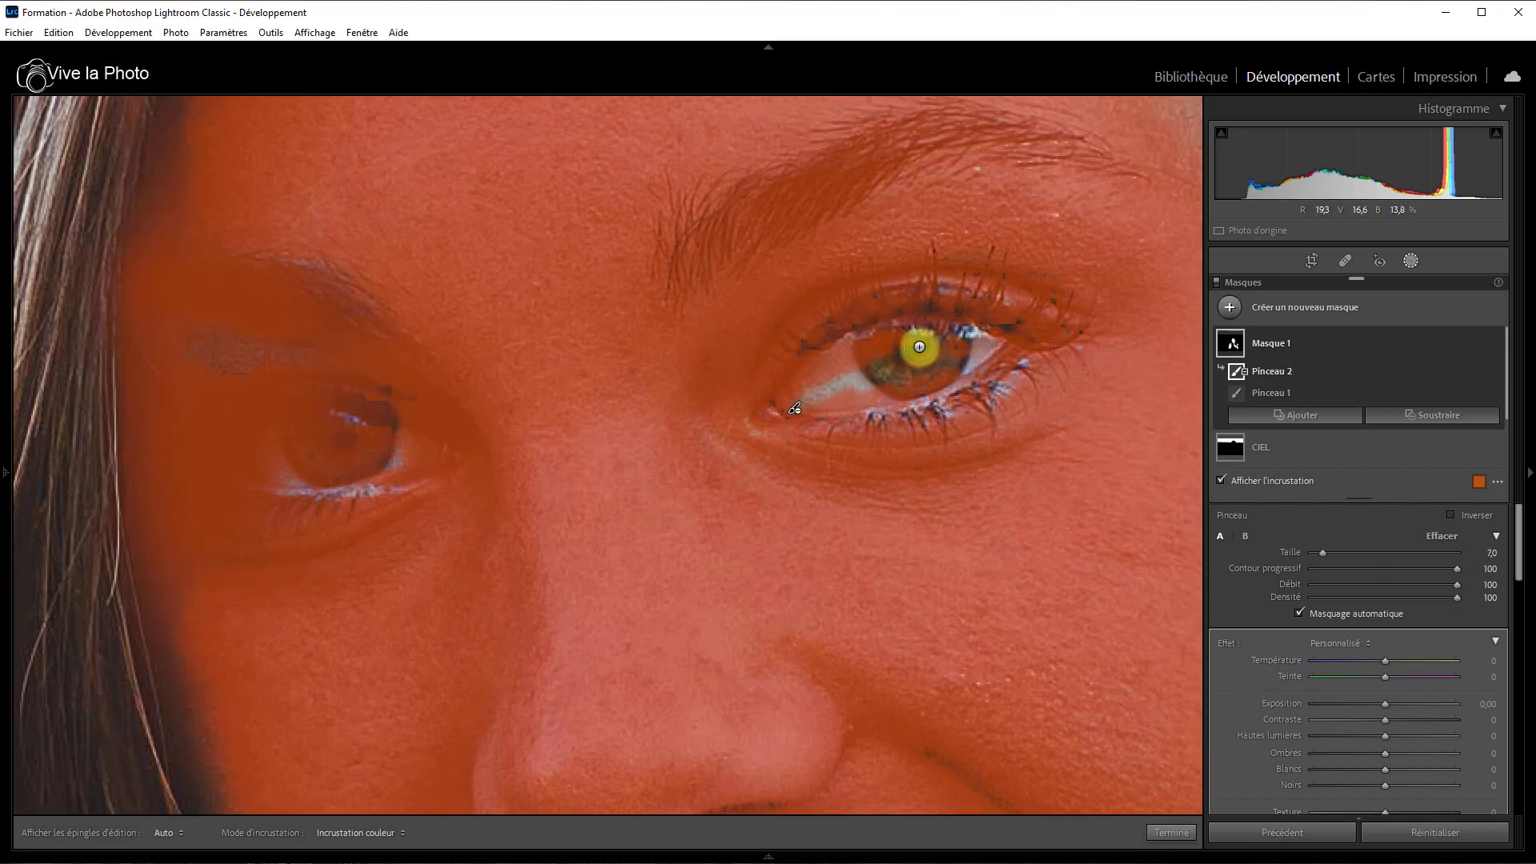
mouse_move(936, 326)
mouse_down()
mouse_move(792, 430)
mouse_move(853, 434)
mouse_move(971, 402)
mouse_move(1047, 355)
mouse_move(1047, 333)
mouse_move(999, 319)
mouse_move(871, 325)
mouse_move(770, 407)
mouse_move(867, 311)
mouse_move(910, 297)
mouse_move(965, 293)
mouse_move(1043, 335)
mouse_move(1061, 321)
mouse_move(999, 372)
mouse_move(988, 325)
mouse_move(910, 292)
mouse_move(844, 325)
mouse_move(759, 429)
mouse_move(913, 414)
mouse_move(836, 411)
mouse_up()
mouse_move(684, 272)
mouse_down()
mouse_move(779, 198)
mouse_move(697, 272)
mouse_move(698, 225)
mouse_move(677, 210)
mouse_move(654, 250)
mouse_move(712, 238)
mouse_move(709, 258)
mouse_move(841, 130)
mouse_move(778, 203)
mouse_move(869, 153)
mouse_move(710, 290)
mouse_move(852, 118)
mouse_move(894, 112)
mouse_move(925, 131)
mouse_move(907, 137)
mouse_move(996, 120)
mouse_move(1106, 172)
mouse_move(1078, 157)
mouse_move(946, 166)
mouse_move(1009, 146)
mouse_move(1051, 165)
mouse_move(1009, 143)
mouse_move(924, 157)
mouse_move(714, 273)
mouse_up()
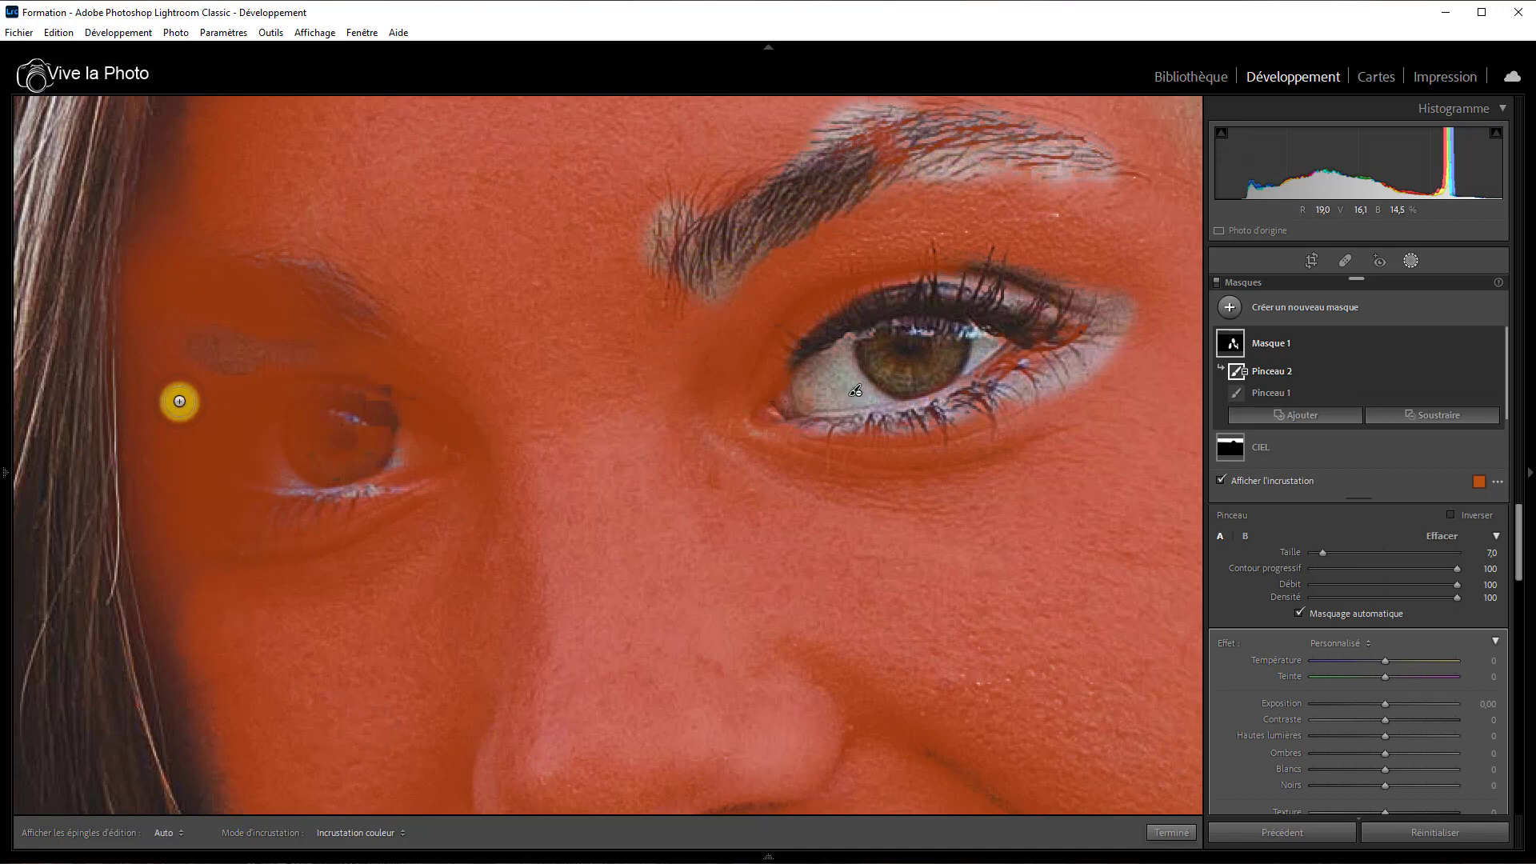
Step: Paint the other eye, its eyebrow and the mouth out of the skin mask with the subtracting brush
mouse_move(189, 404)
mouse_down()
mouse_move(378, 417)
mouse_move(254, 473)
mouse_move(397, 465)
mouse_move(211, 445)
mouse_move(170, 468)
mouse_move(233, 418)
mouse_move(216, 437)
mouse_move(245, 443)
mouse_move(256, 429)
mouse_move(187, 435)
mouse_move(227, 411)
mouse_move(226, 457)
mouse_move(257, 478)
mouse_move(360, 488)
mouse_move(415, 467)
mouse_move(343, 422)
mouse_move(404, 439)
mouse_move(379, 418)
mouse_move(220, 429)
mouse_move(385, 403)
mouse_move(204, 420)
mouse_move(304, 411)
mouse_move(205, 426)
mouse_move(244, 479)
mouse_move(320, 498)
mouse_move(289, 499)
mouse_move(260, 537)
mouse_move(356, 508)
mouse_move(405, 459)
mouse_move(338, 498)
mouse_move(267, 506)
mouse_move(208, 470)
mouse_move(255, 403)
mouse_up()
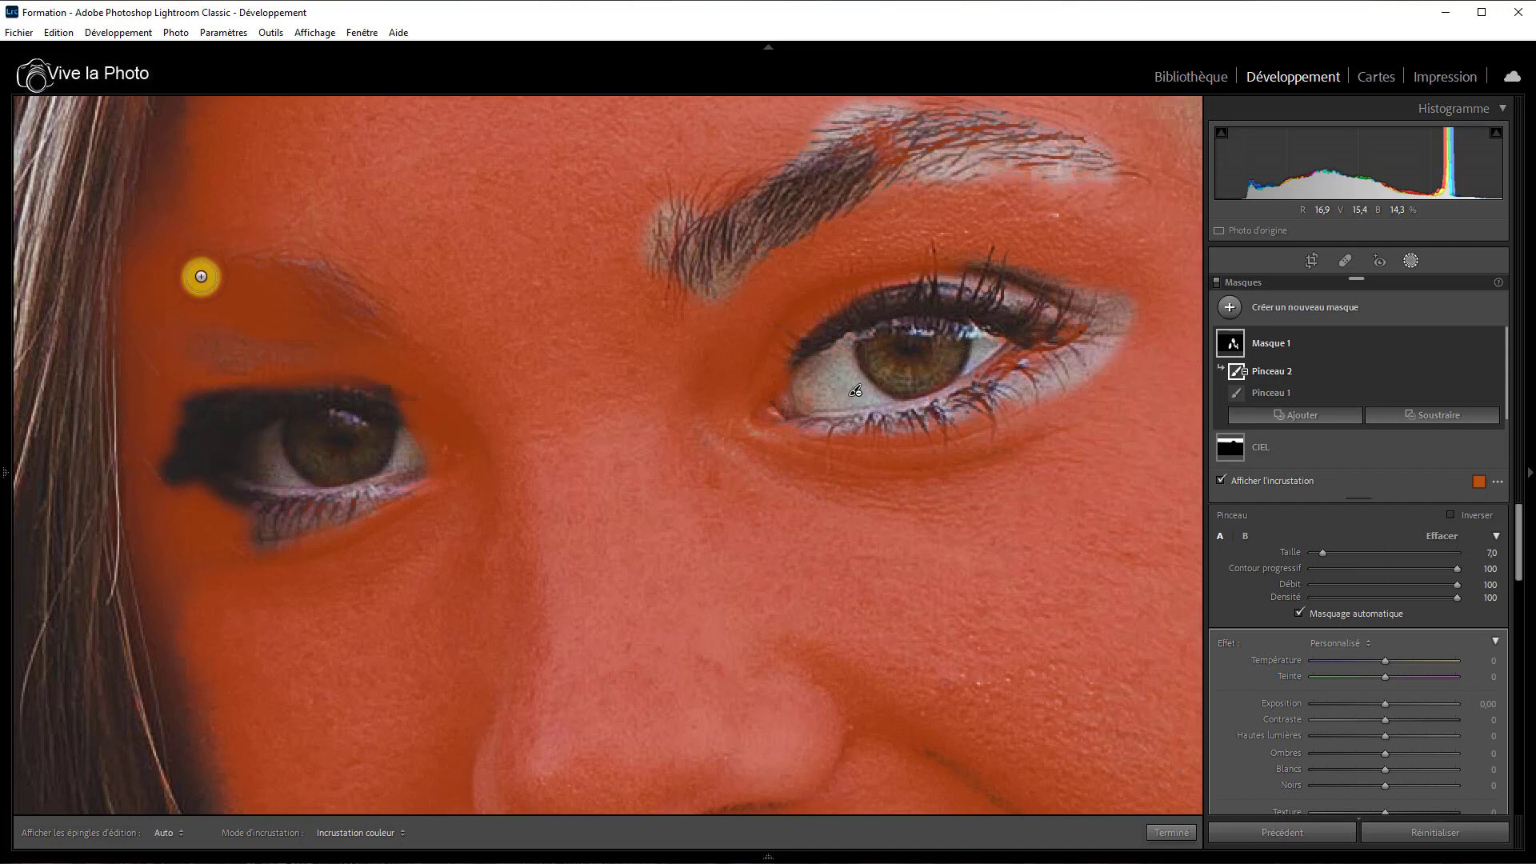
mouse_move(202, 270)
mouse_down()
mouse_move(261, 267)
mouse_move(352, 298)
mouse_move(407, 347)
mouse_move(312, 281)
mouse_up()
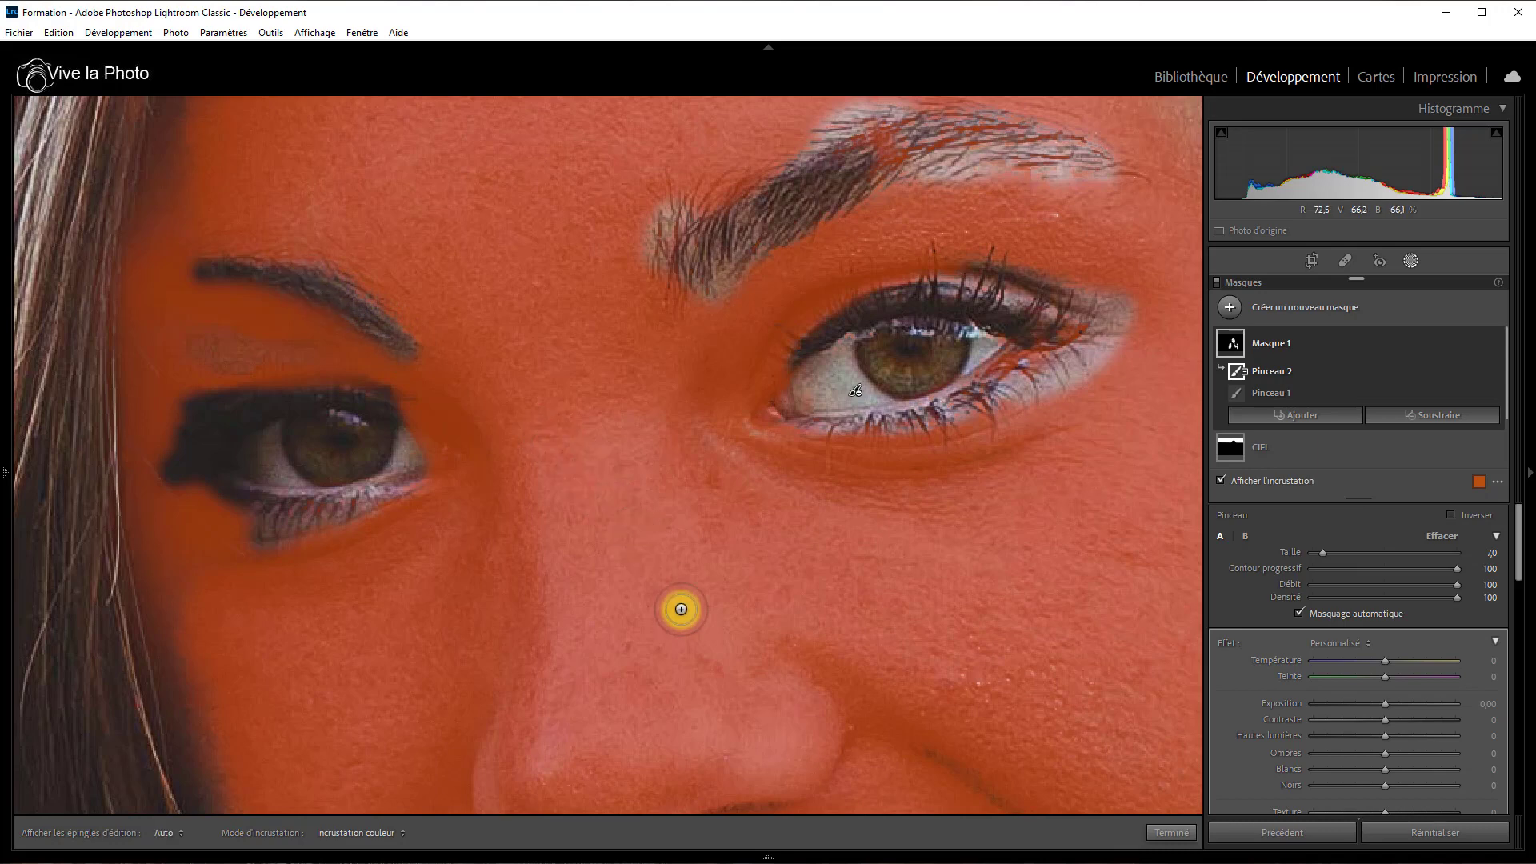
scroll(659, 659, down, 5)
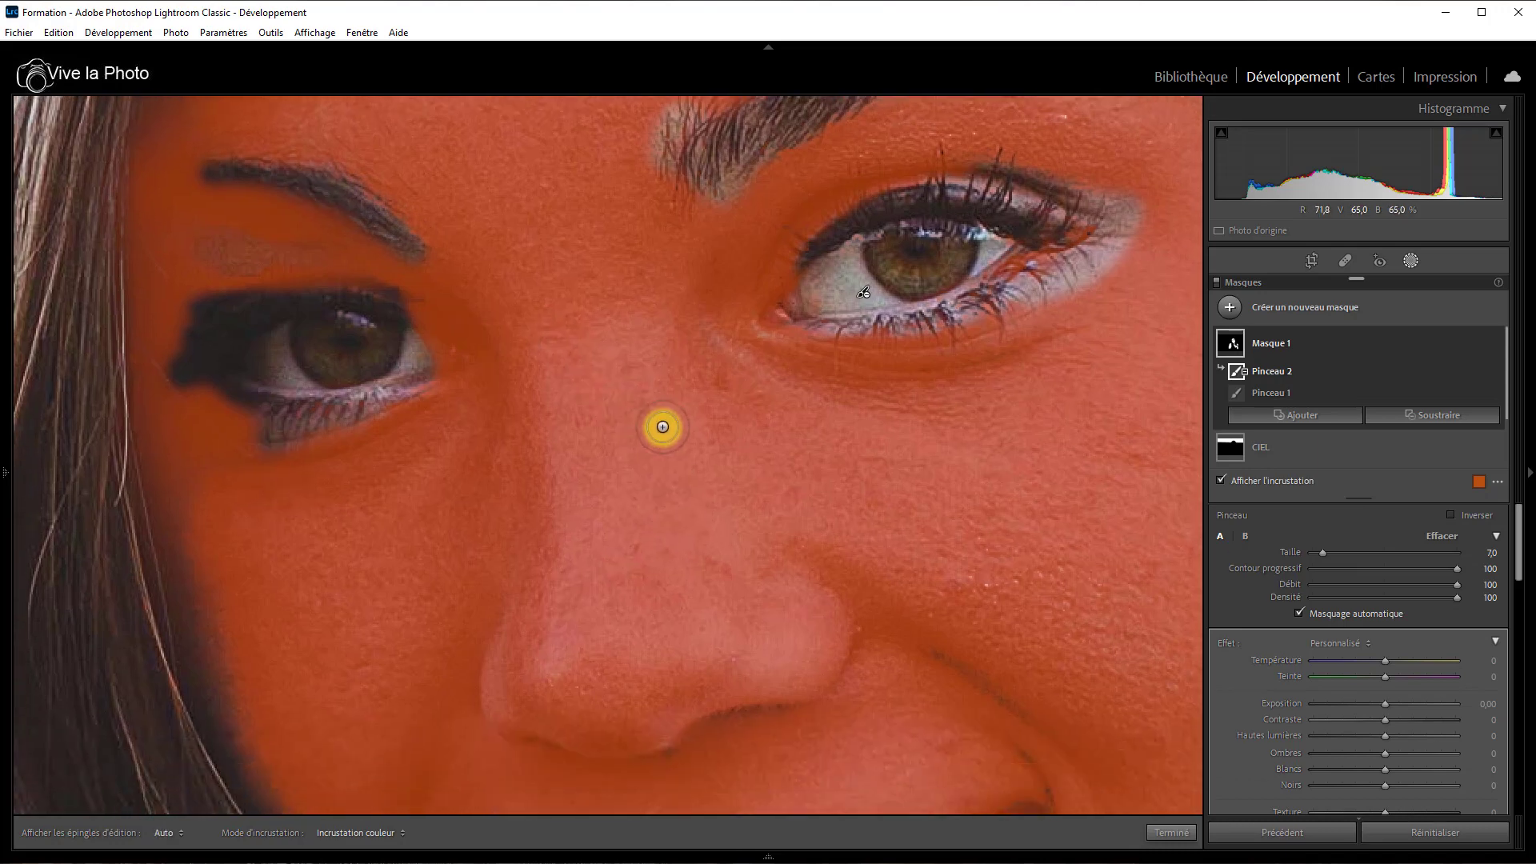
mouse_move(541, 541)
mouse_down()
mouse_move(650, 571)
mouse_move(535, 571)
mouse_move(562, 610)
mouse_move(662, 603)
mouse_move(550, 543)
mouse_move(431, 538)
mouse_move(536, 547)
mouse_move(895, 457)
mouse_move(763, 498)
mouse_move(469, 542)
mouse_move(527, 490)
mouse_move(406, 536)
mouse_move(596, 708)
mouse_move(676, 727)
mouse_move(524, 632)
mouse_move(595, 628)
mouse_move(492, 620)
mouse_move(574, 561)
mouse_move(627, 550)
mouse_move(634, 580)
mouse_move(603, 593)
mouse_move(672, 637)
mouse_move(911, 476)
mouse_move(744, 628)
mouse_move(801, 622)
mouse_move(898, 521)
mouse_move(744, 625)
mouse_move(647, 717)
mouse_move(609, 713)
mouse_move(463, 568)
mouse_move(738, 485)
mouse_move(950, 456)
mouse_move(651, 623)
mouse_up()
key(bracketright)
key(z)
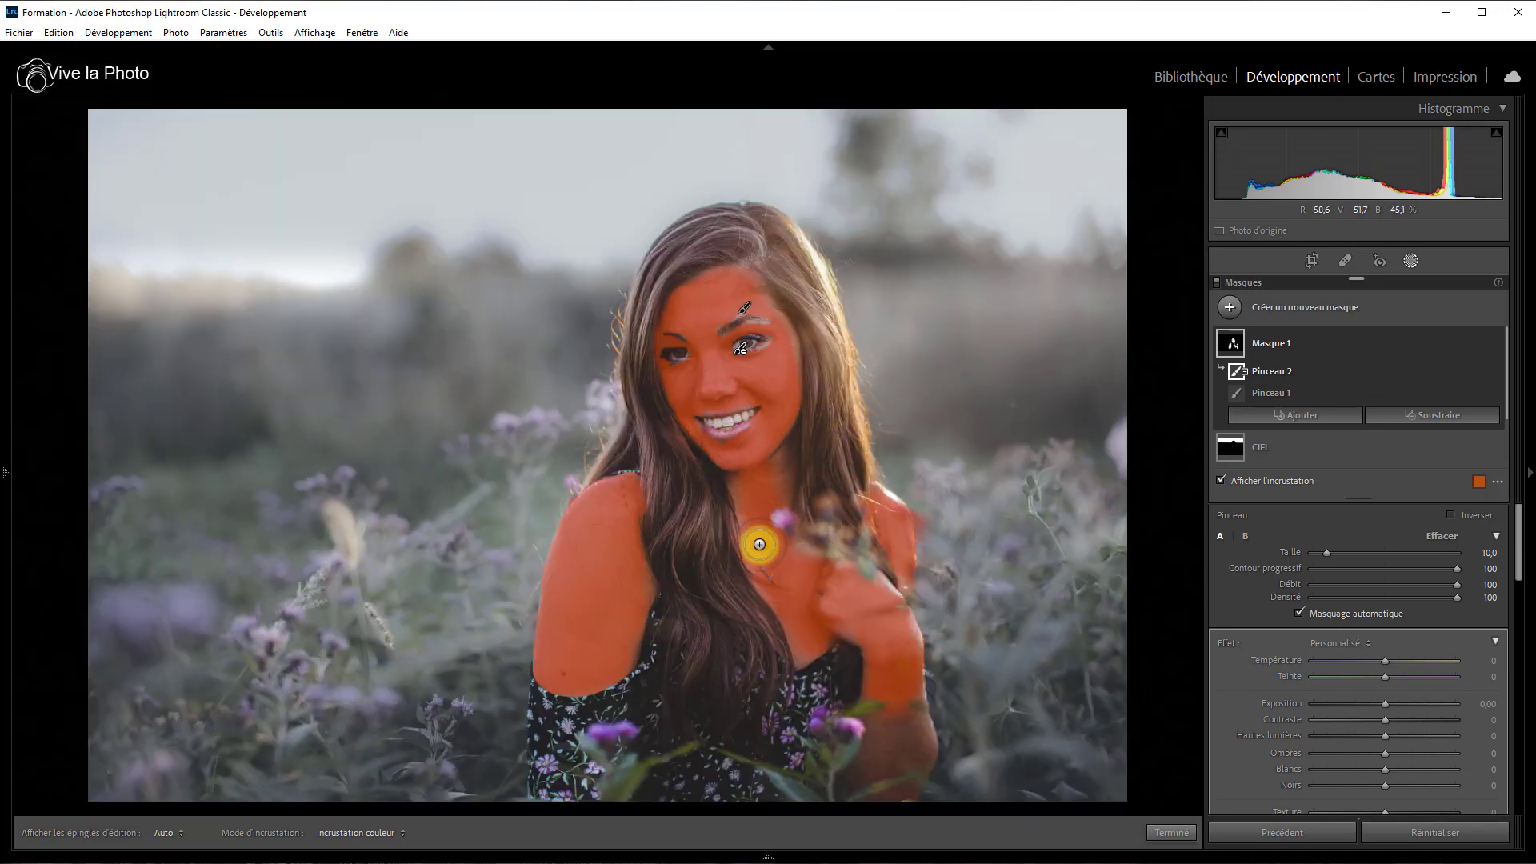
Step: Hide the mask overlay and smooth the skin by setting Texture to −100 for Masque 1
click(1219, 480)
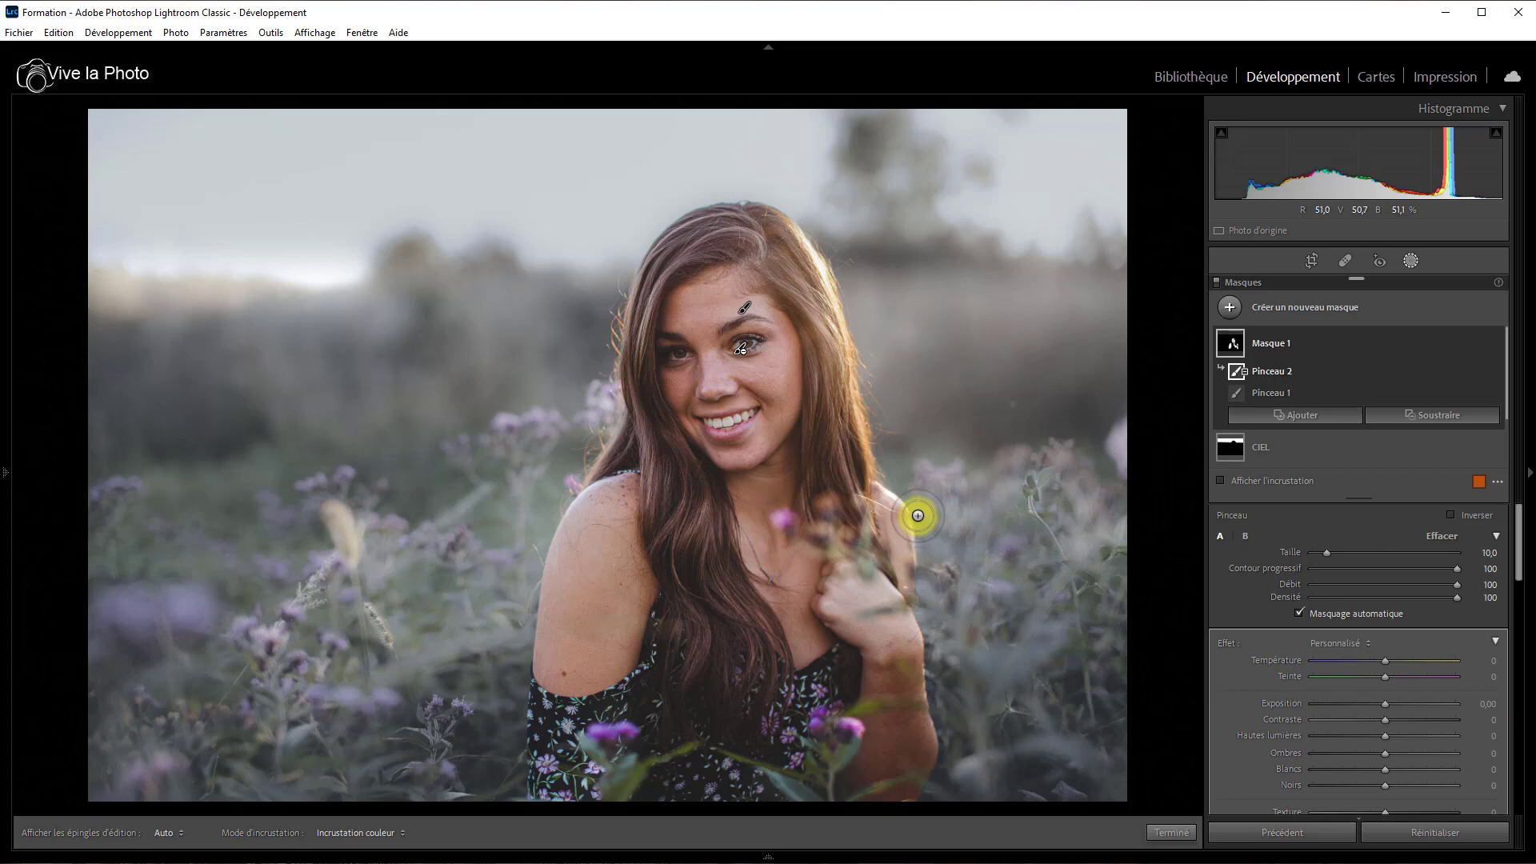
click(761, 389)
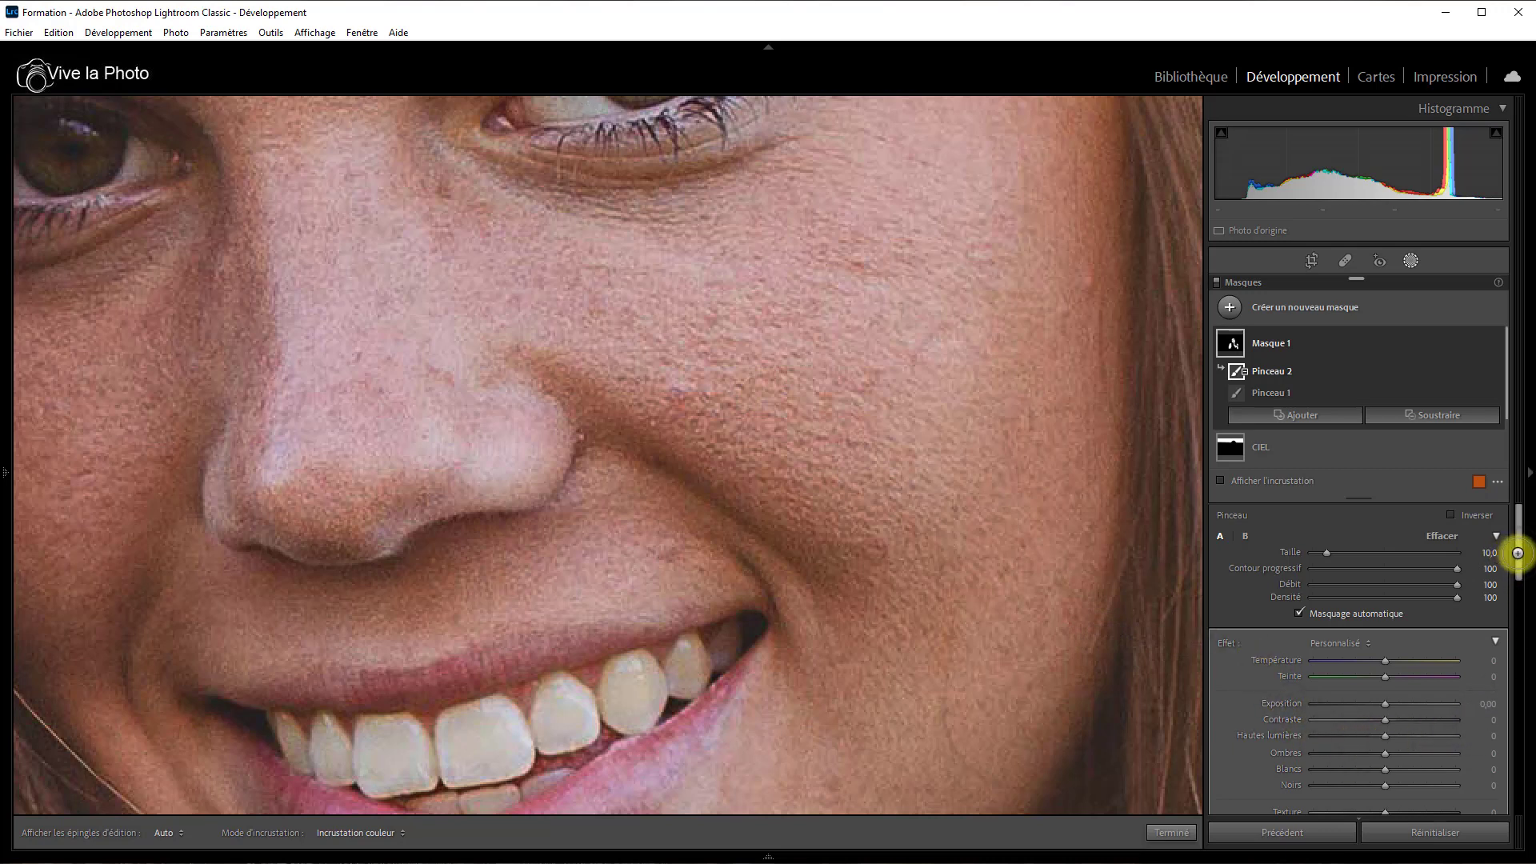
drag(1518, 552, 1508, 600)
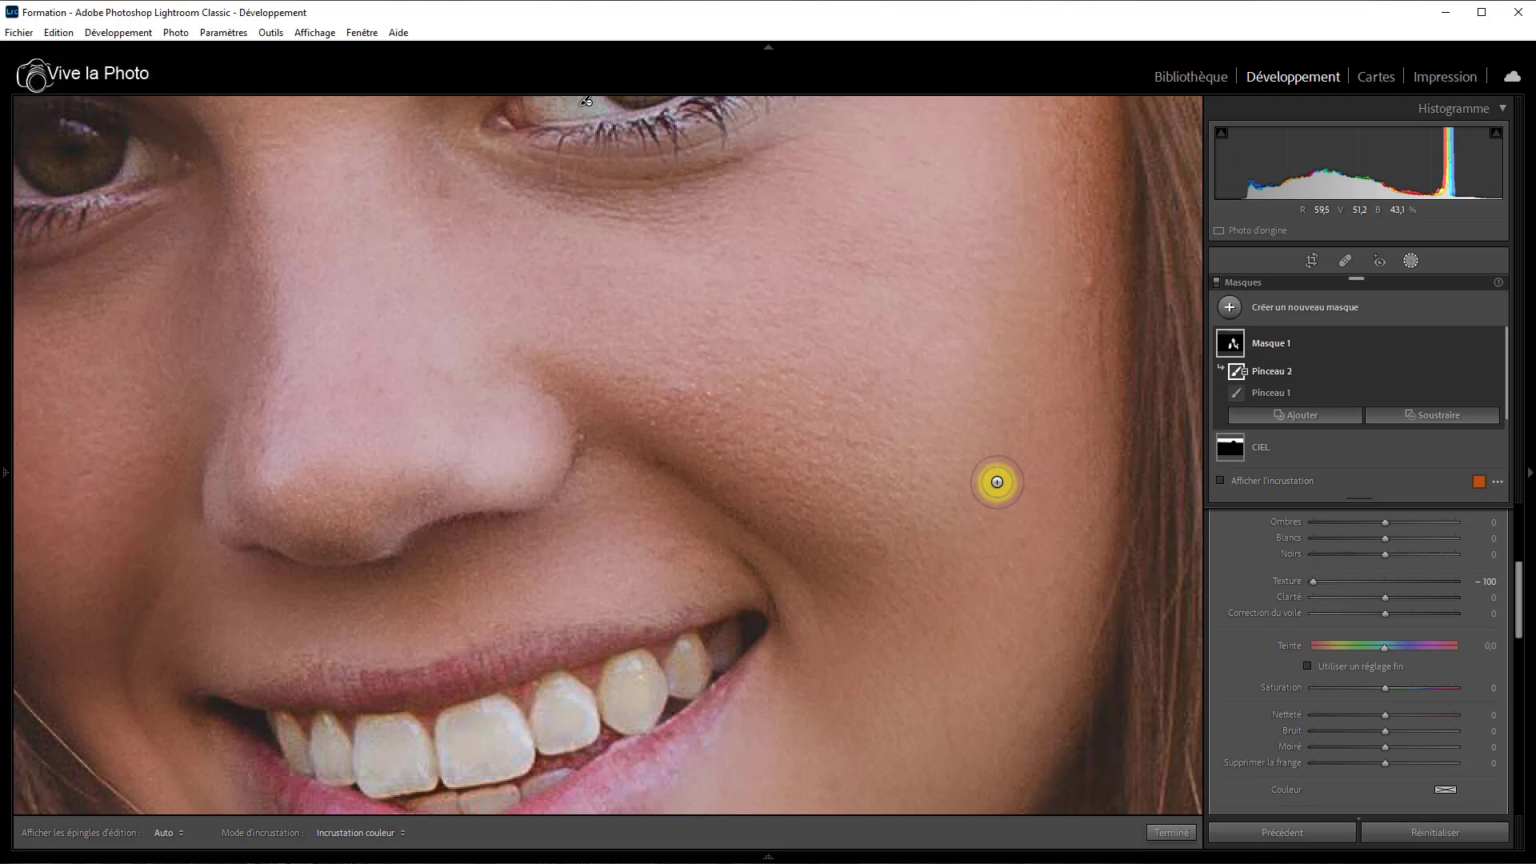
key(z)
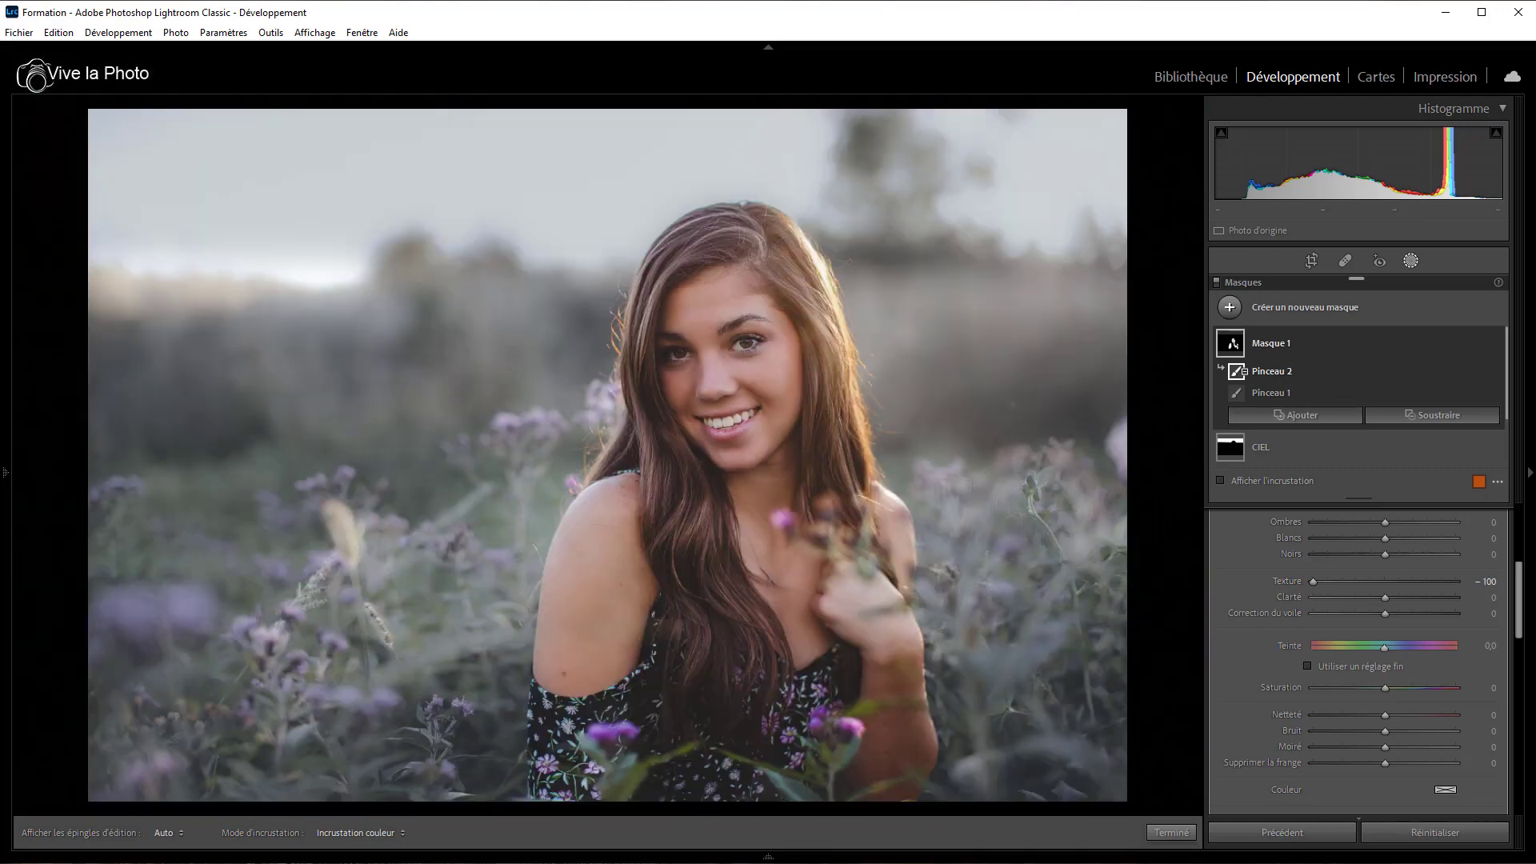
Step: Compare the portrait with and without Masque 1 by turning its visibility off and back on
mouse_move(1487, 339)
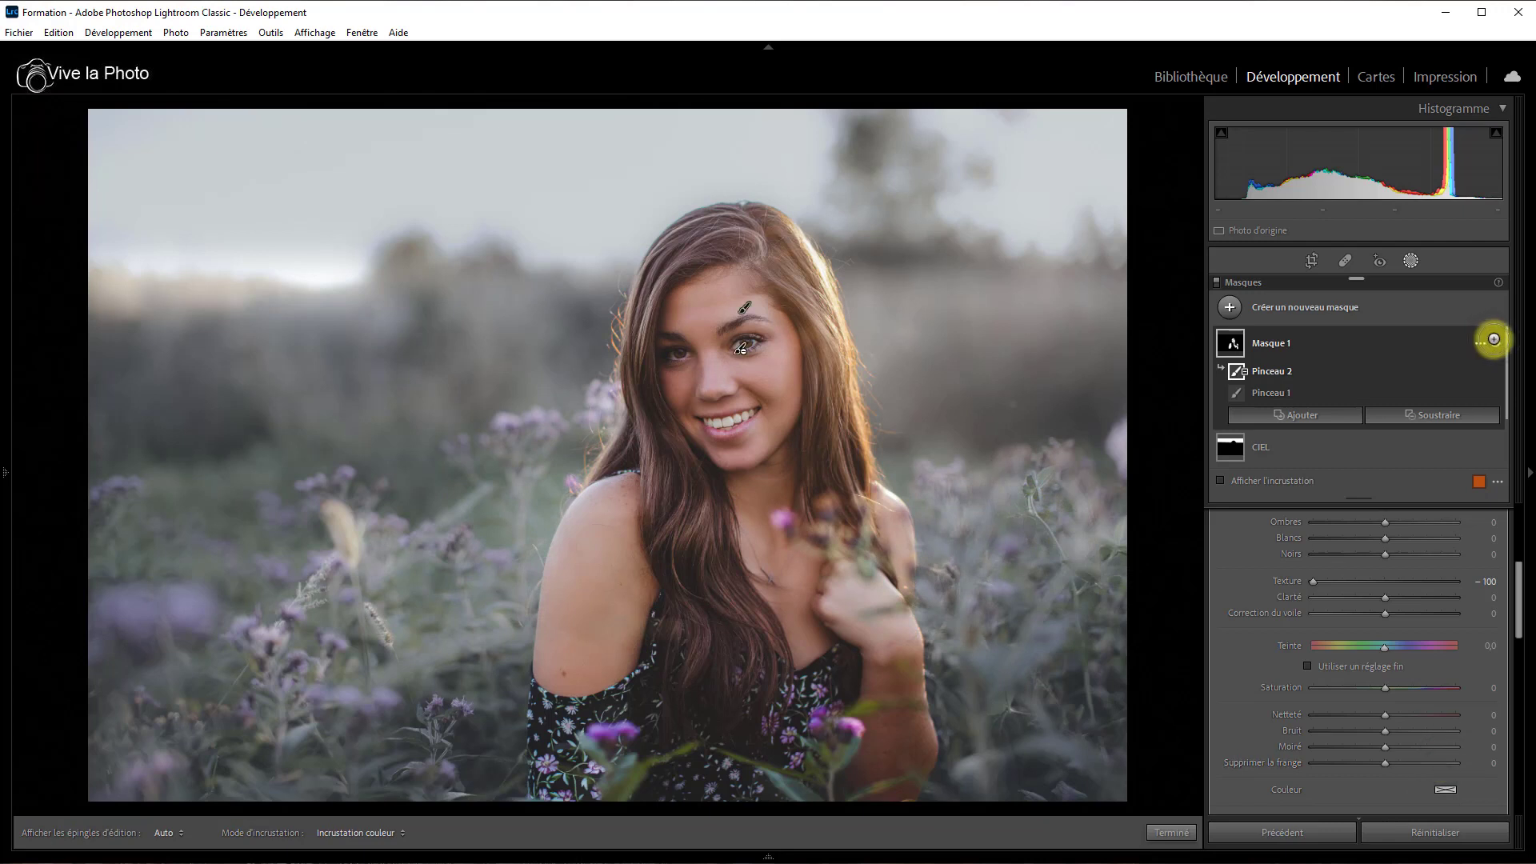
click(1493, 343)
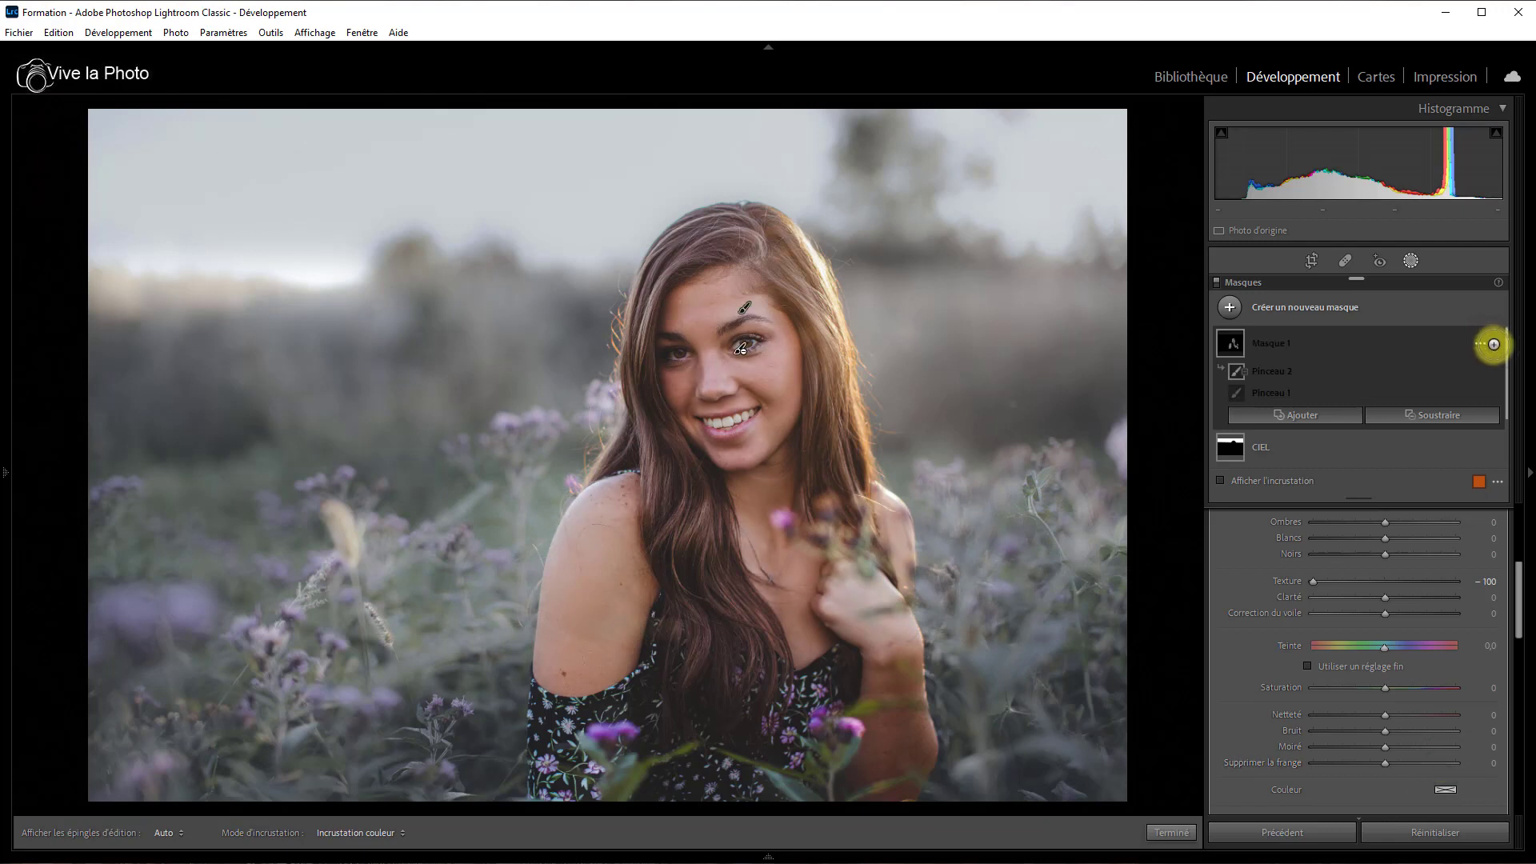
click(1493, 343)
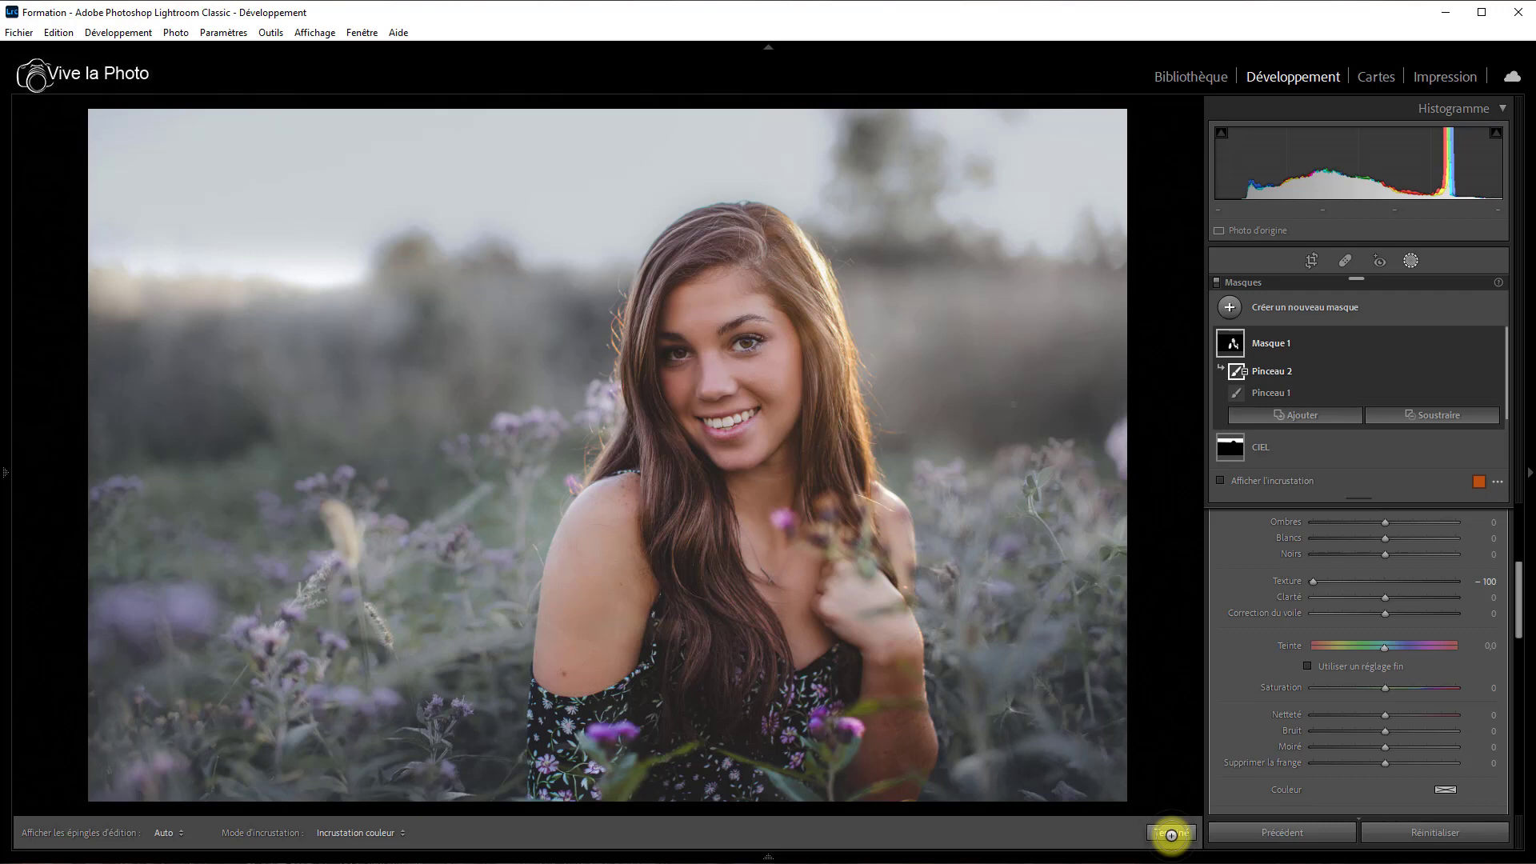
Step: Rename Masque 1 as PEAU
click(1265, 333)
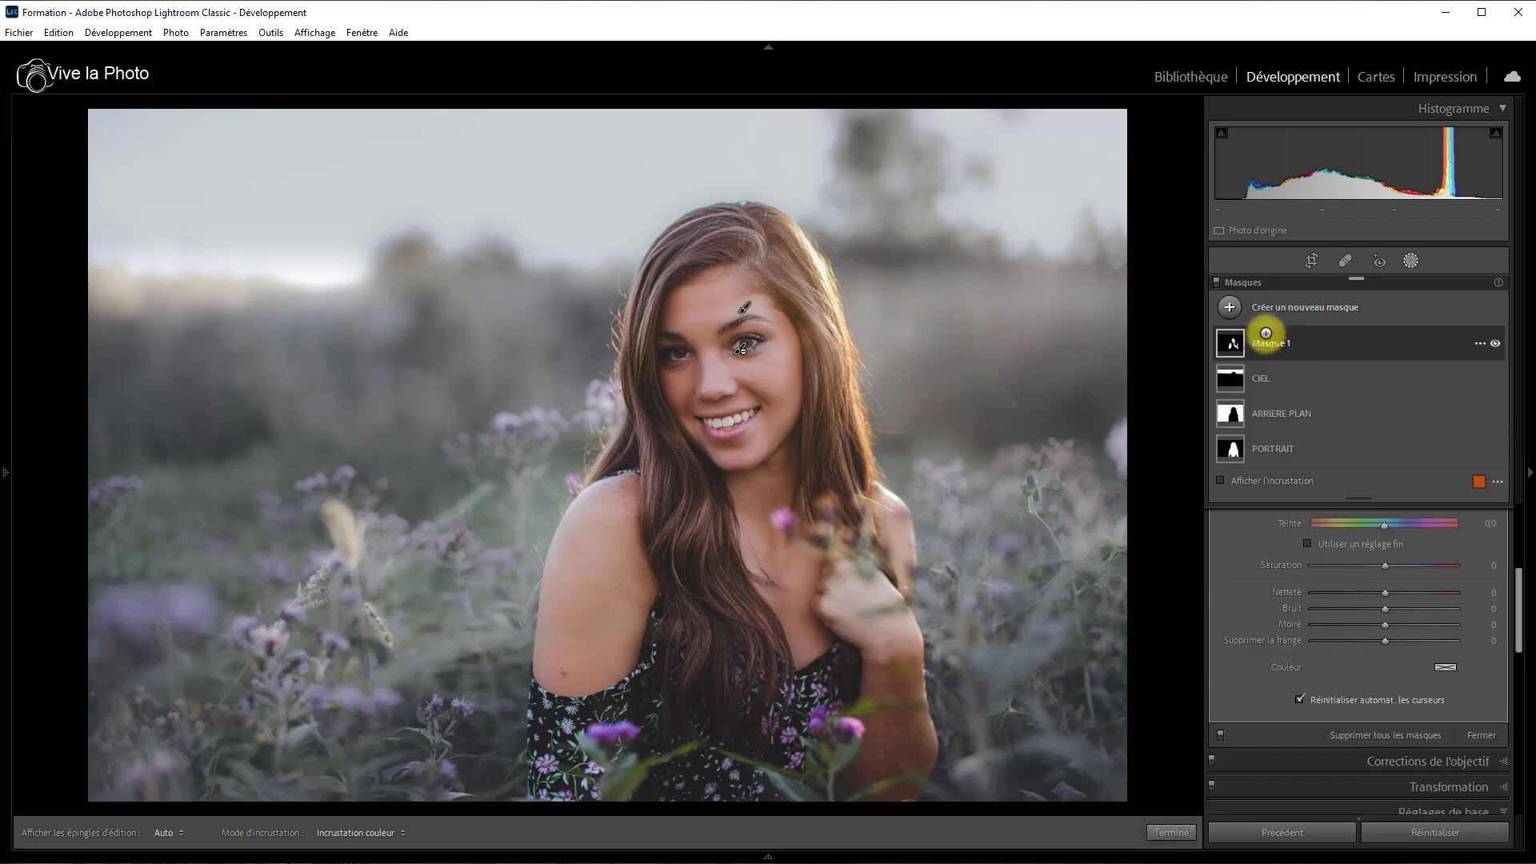
double_click(1265, 336)
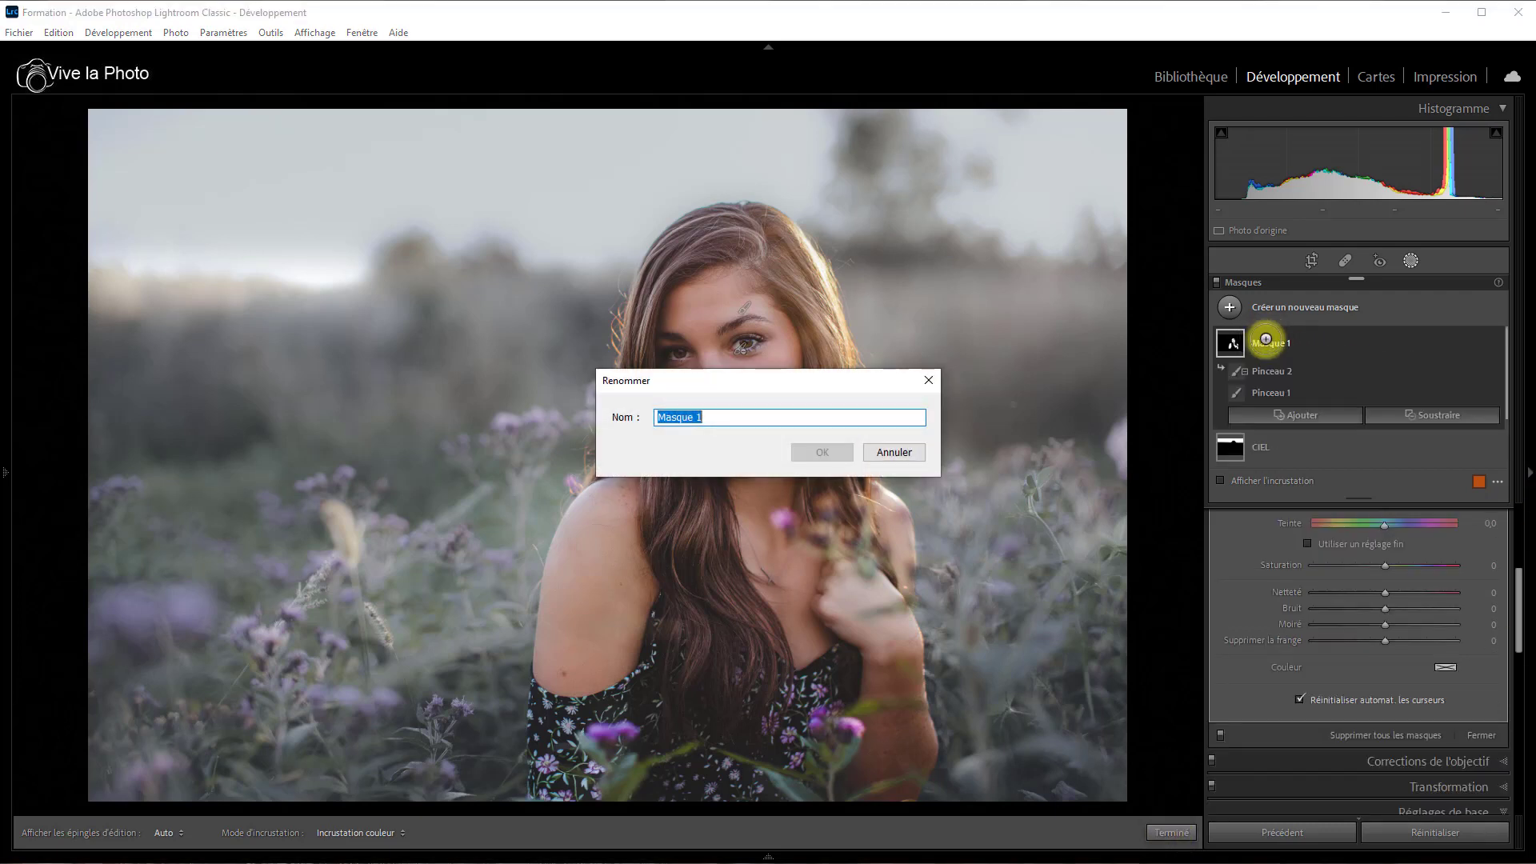
text(P)
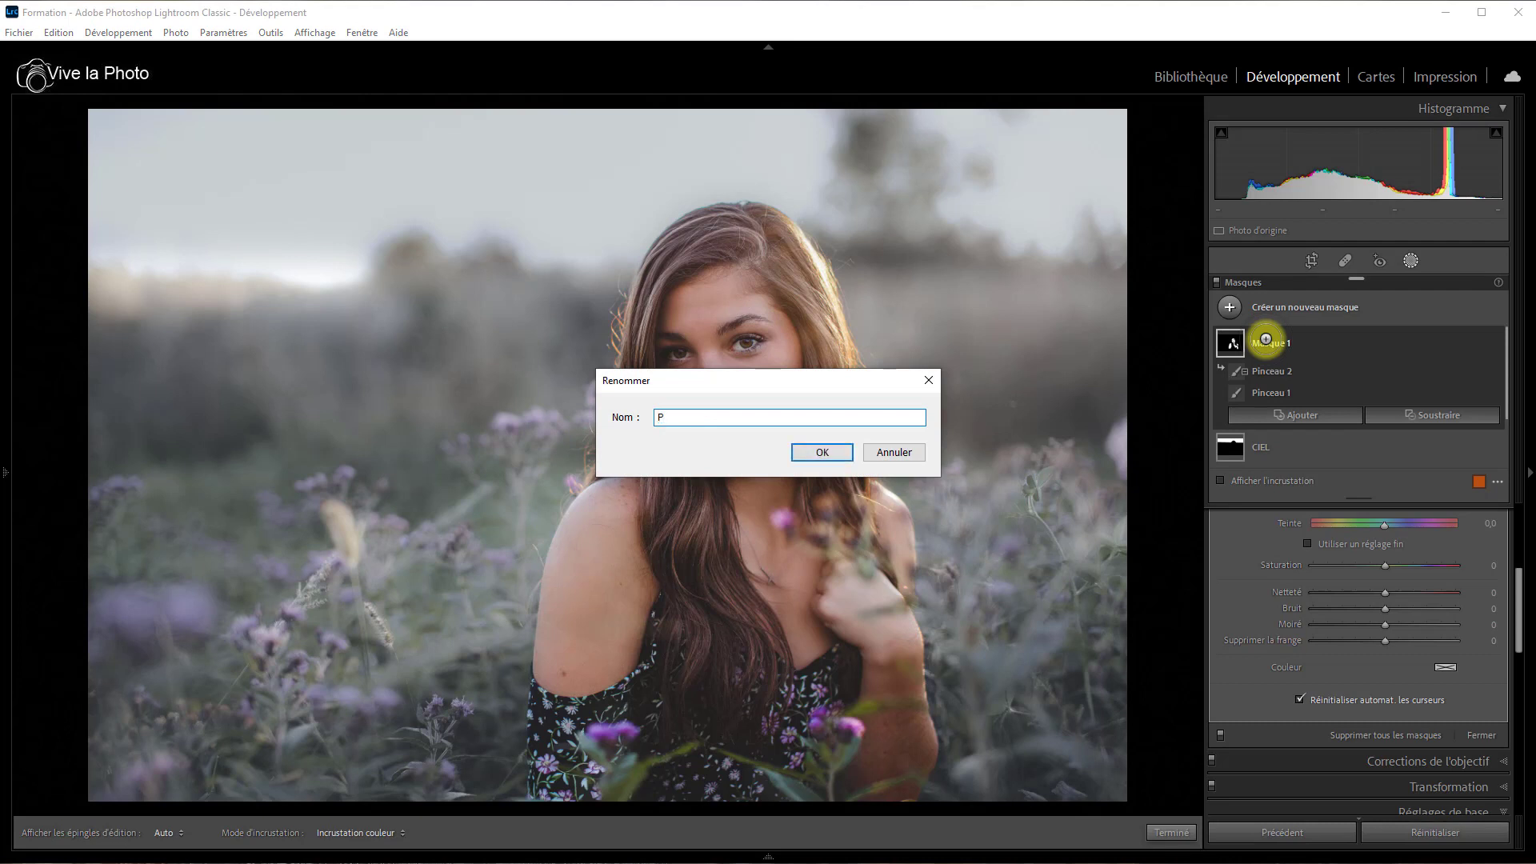
text(EAU)
key(Return)
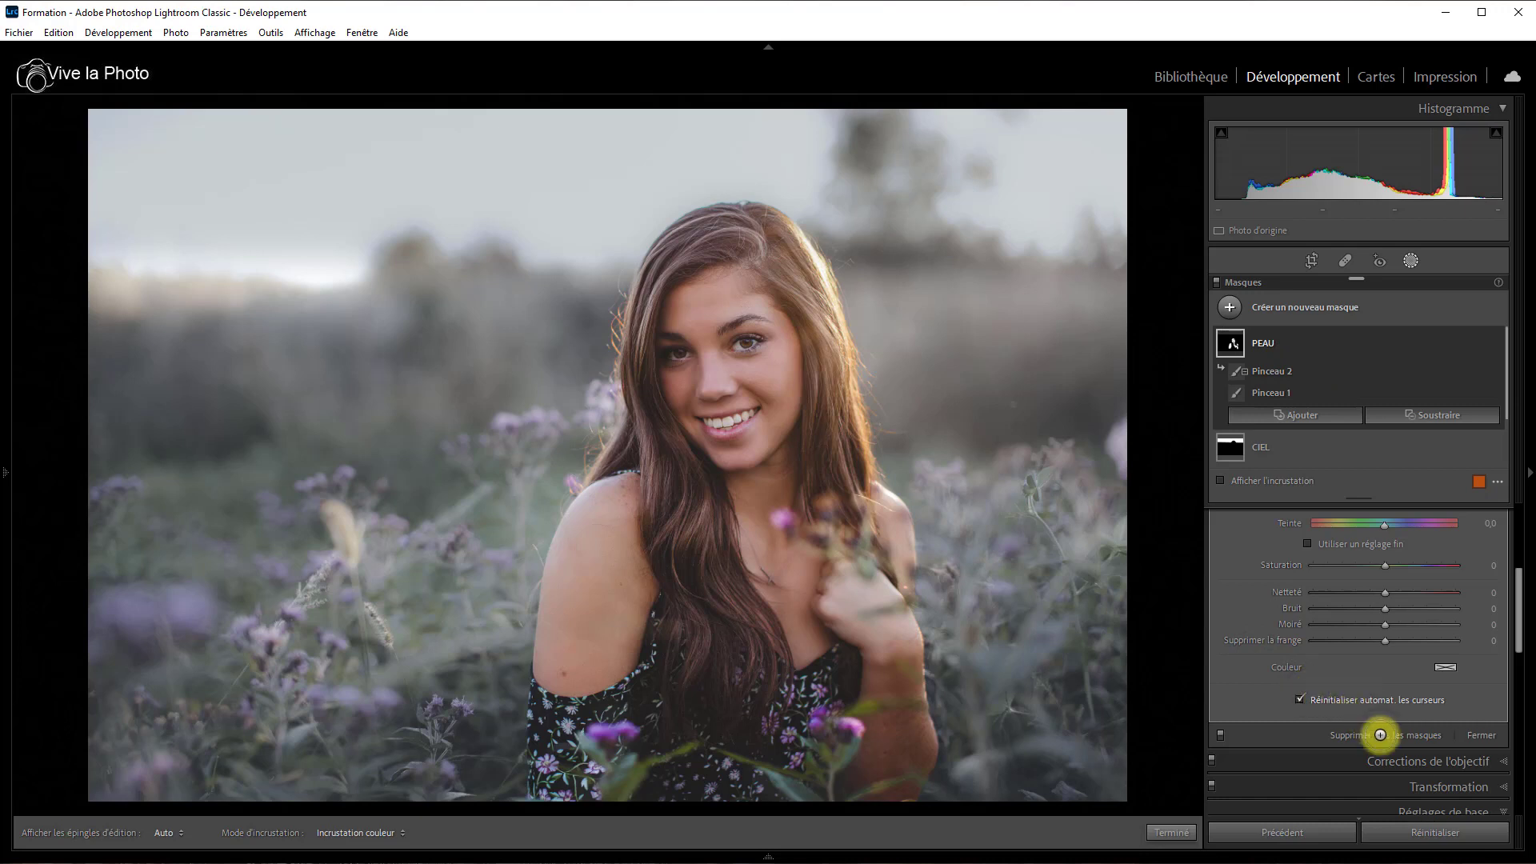
Step: Finish masking and slightly lower the Gain of the Vignetage après recadr. in the Effets settings
click(1171, 831)
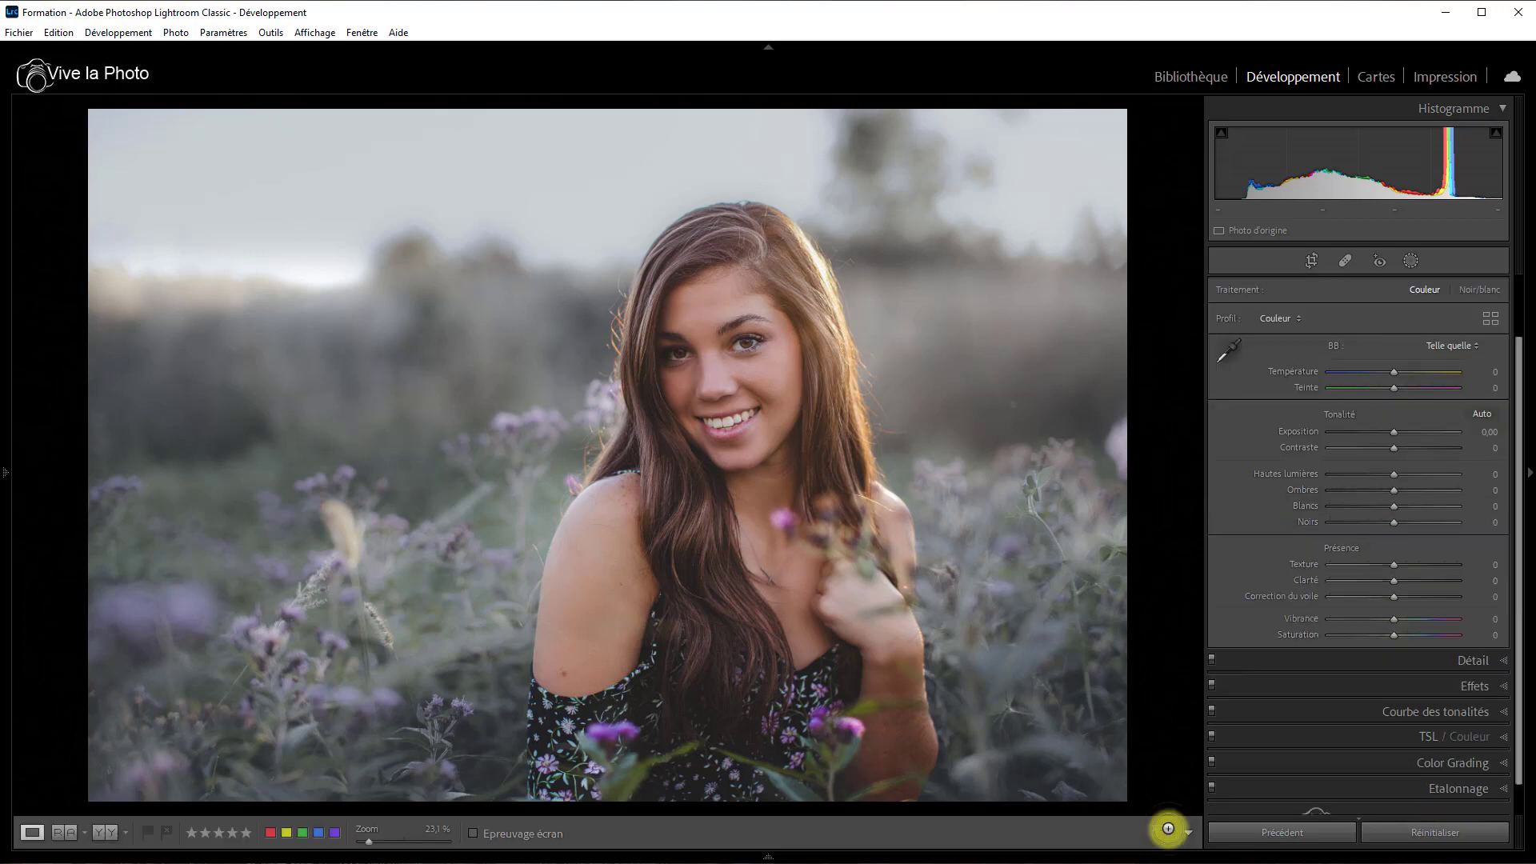
click(1499, 681)
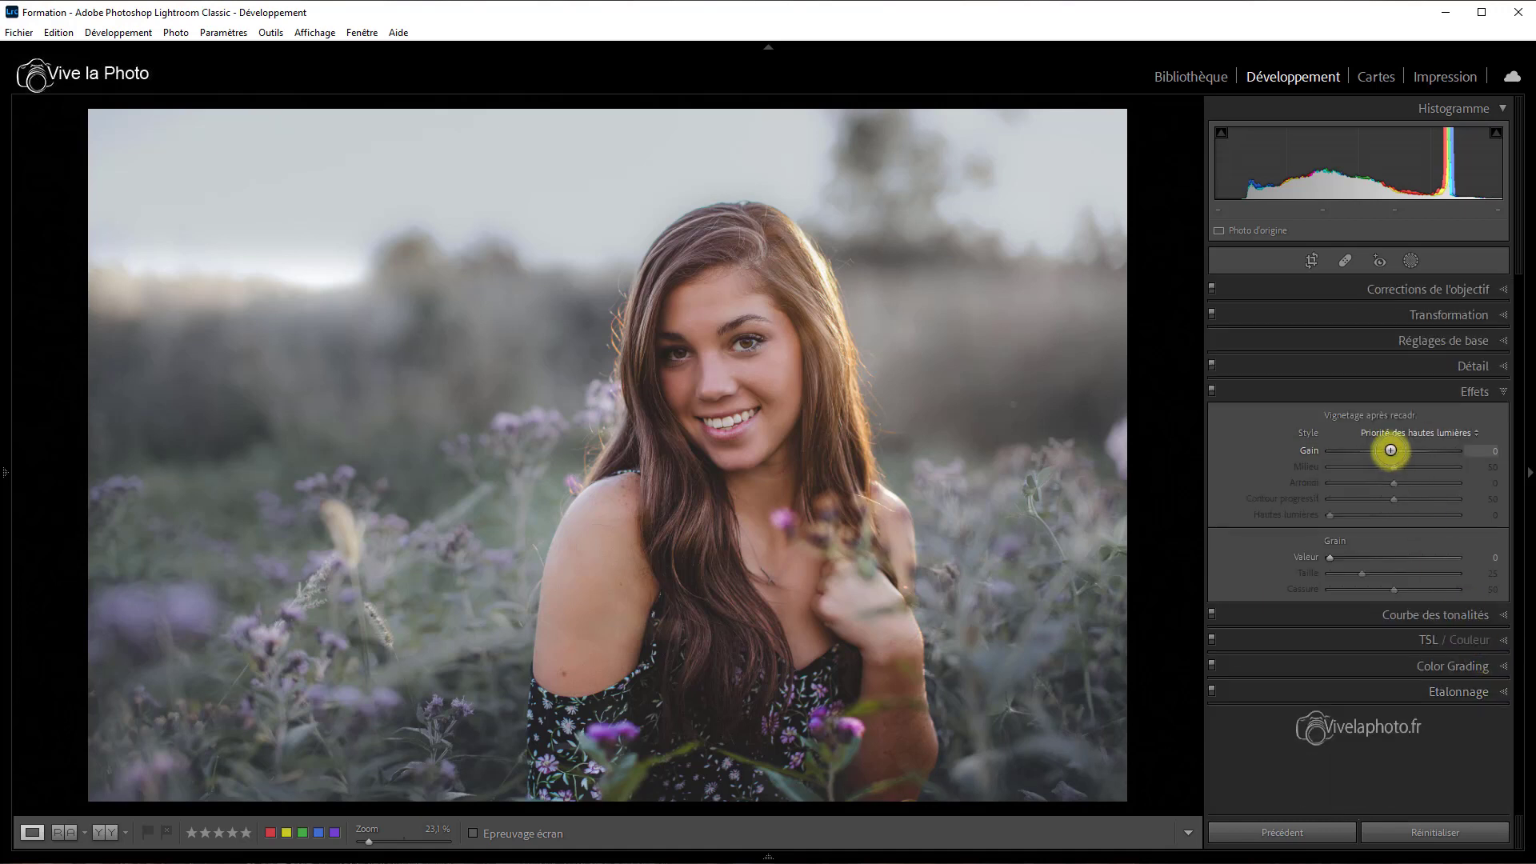
drag(1391, 452, 1377, 452)
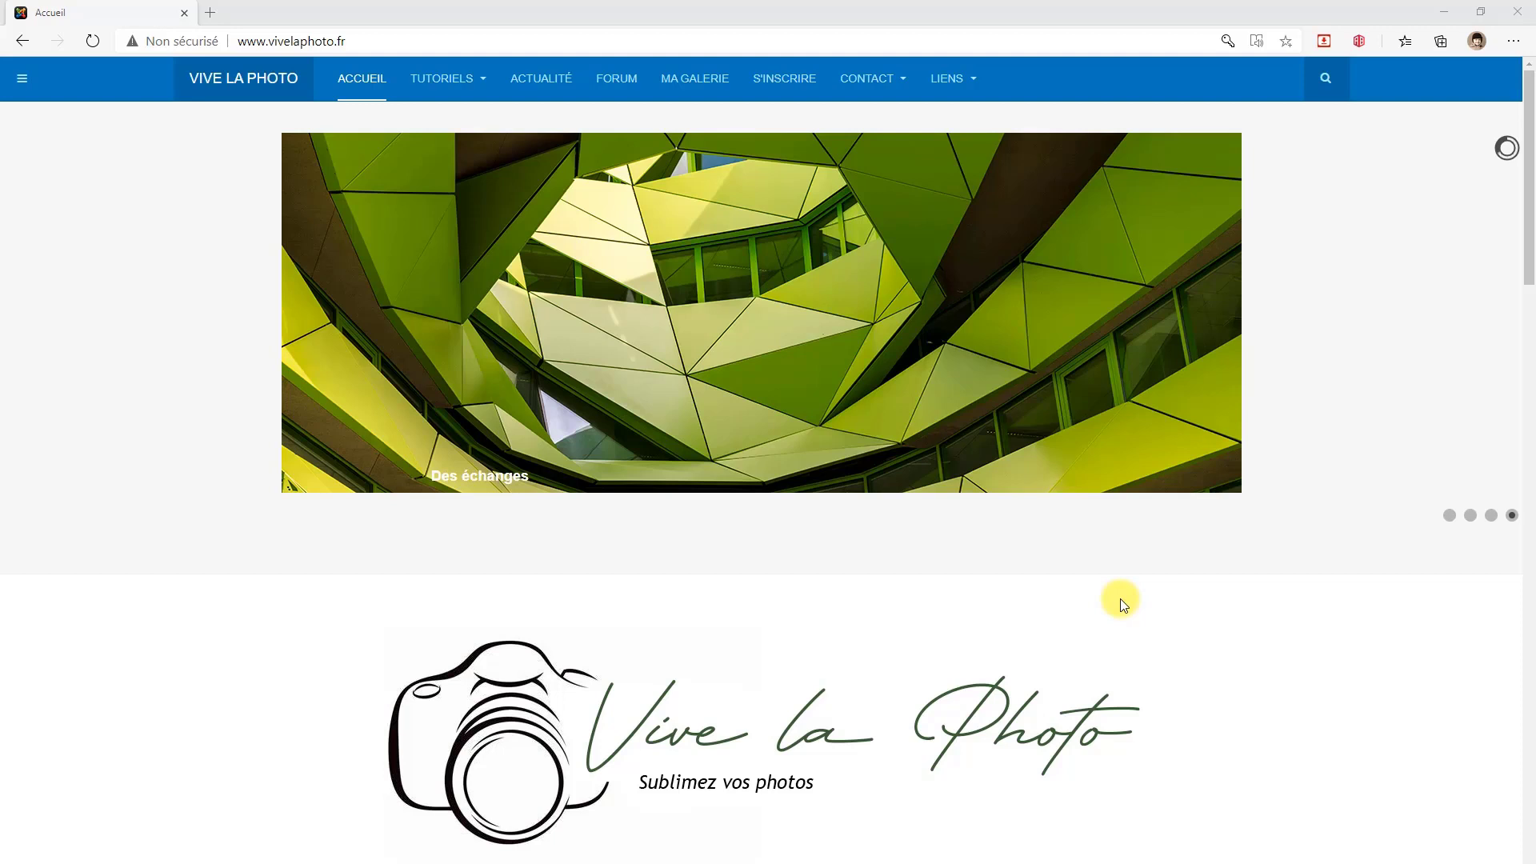
Step: Switch to the Vive la Photo website in the browser and look at the courses listed under TUTORIELS
mouse_move(664, 324)
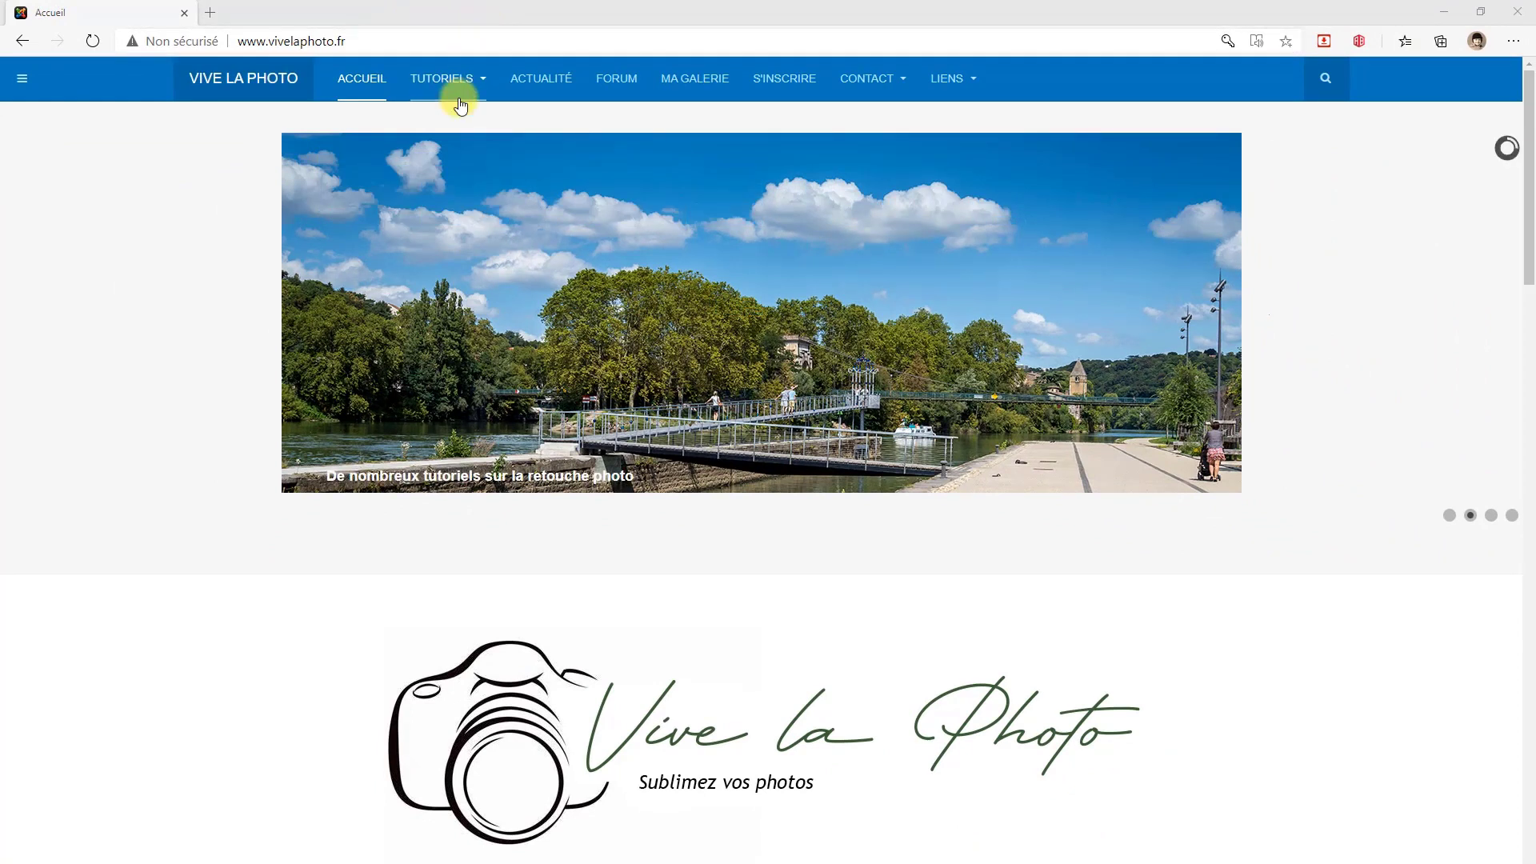
mouse_move(466, 80)
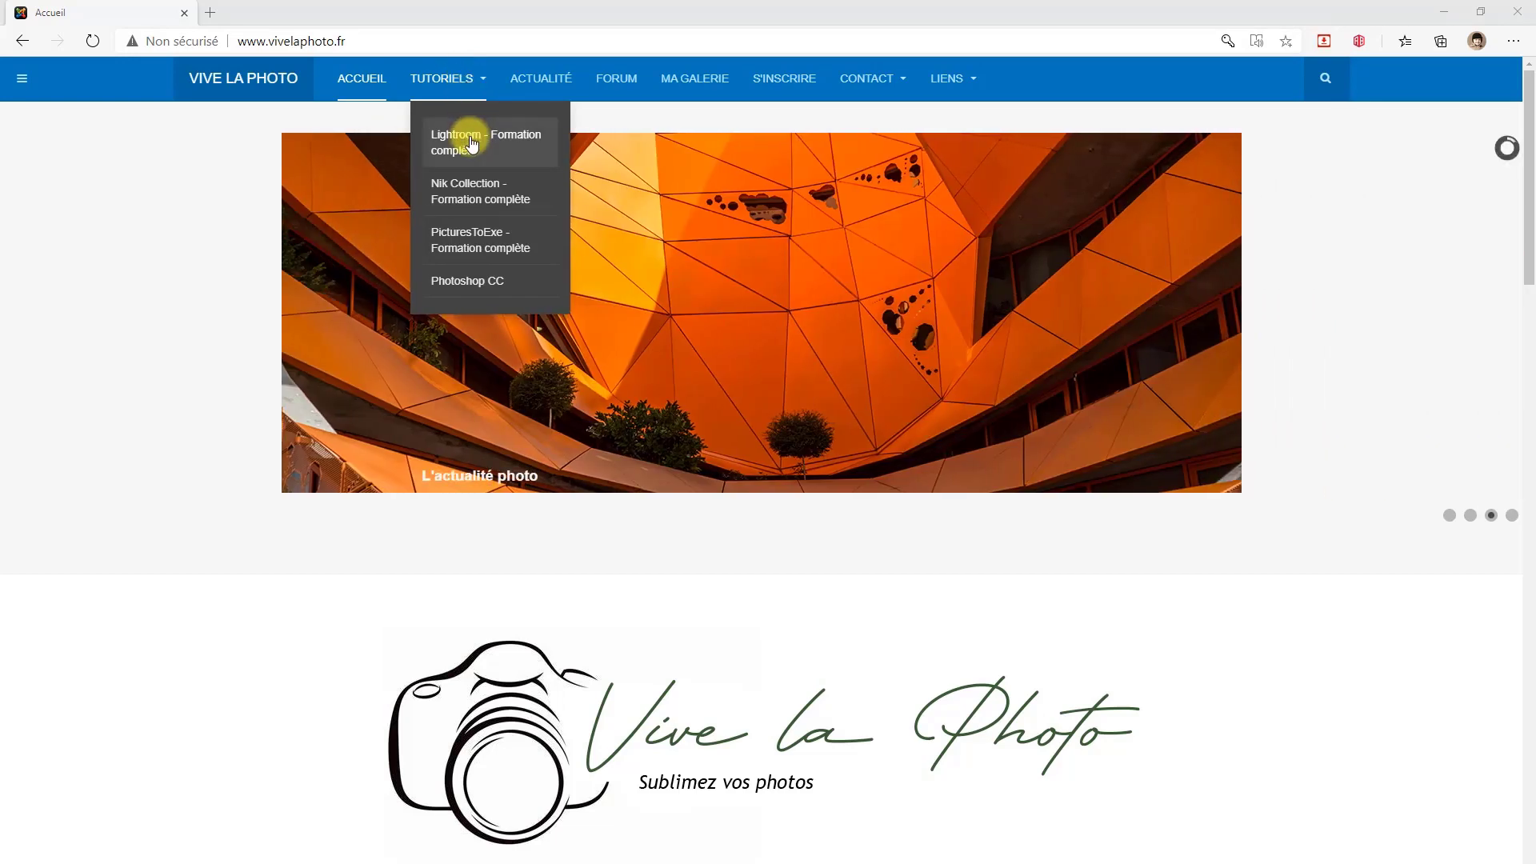
Step: Open the Lightroom - Formation complète summary and view the Chapitre 1 - Partie 1 - Paysage tutorial from Le module Développement
click(472, 142)
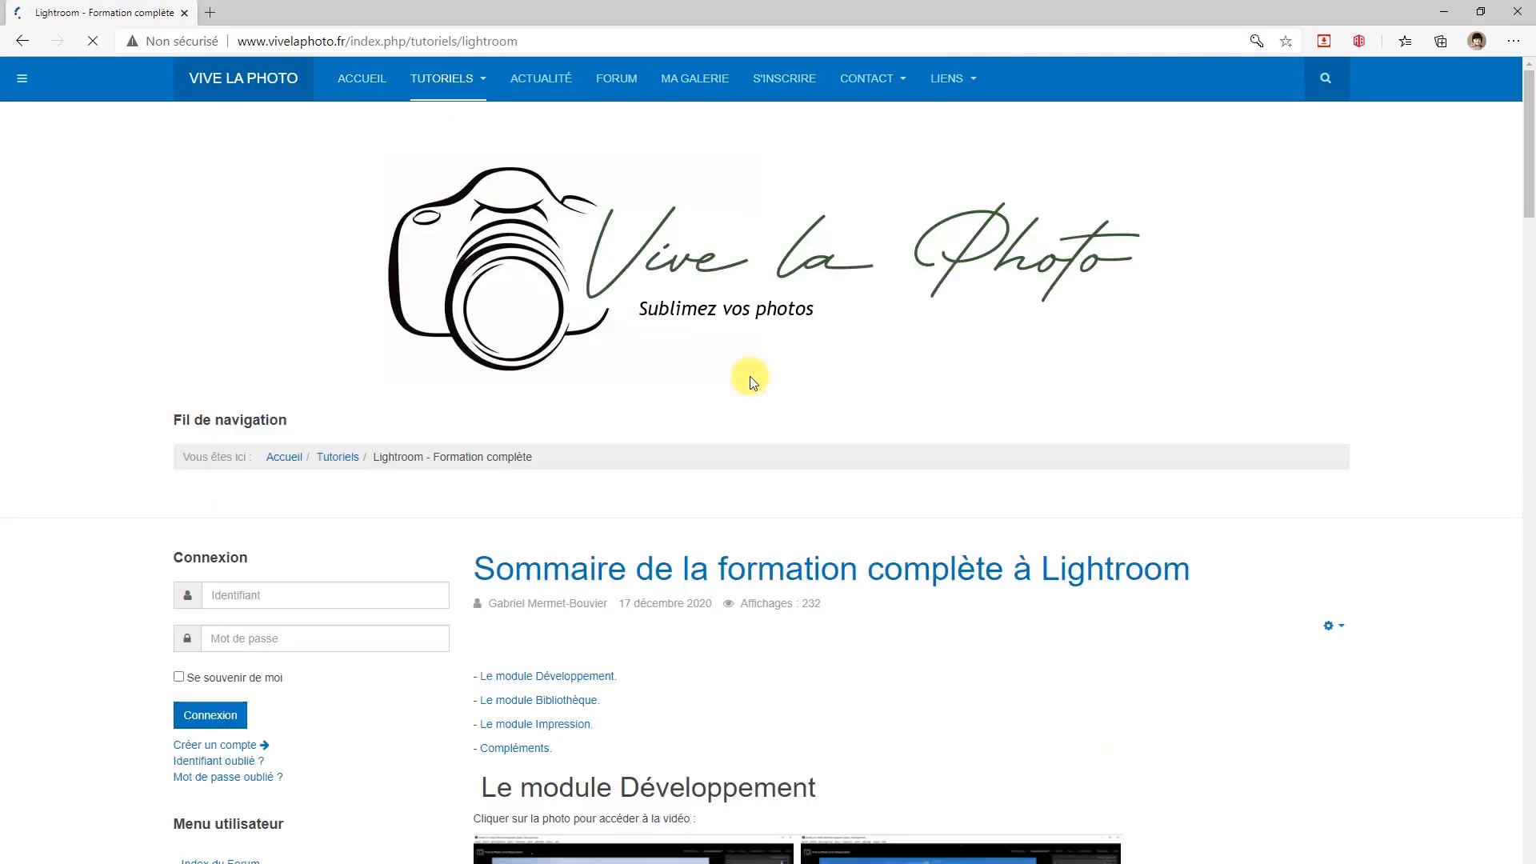
scroll(1006, 705, down, 5)
scroll(1007, 702, down, 2)
scroll(1007, 702, up, 4)
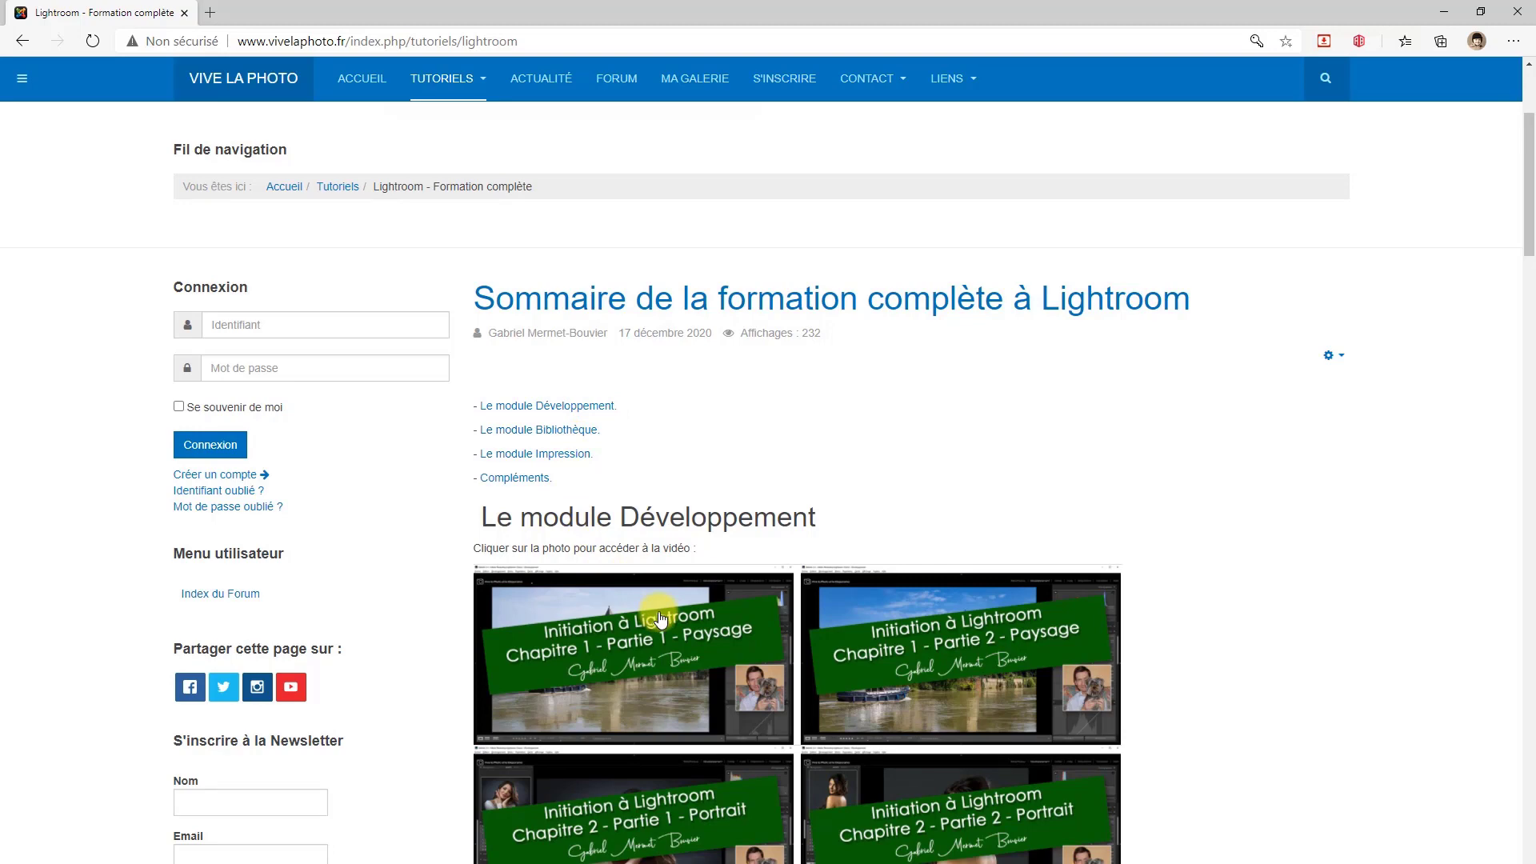
scroll(659, 618, down, 5)
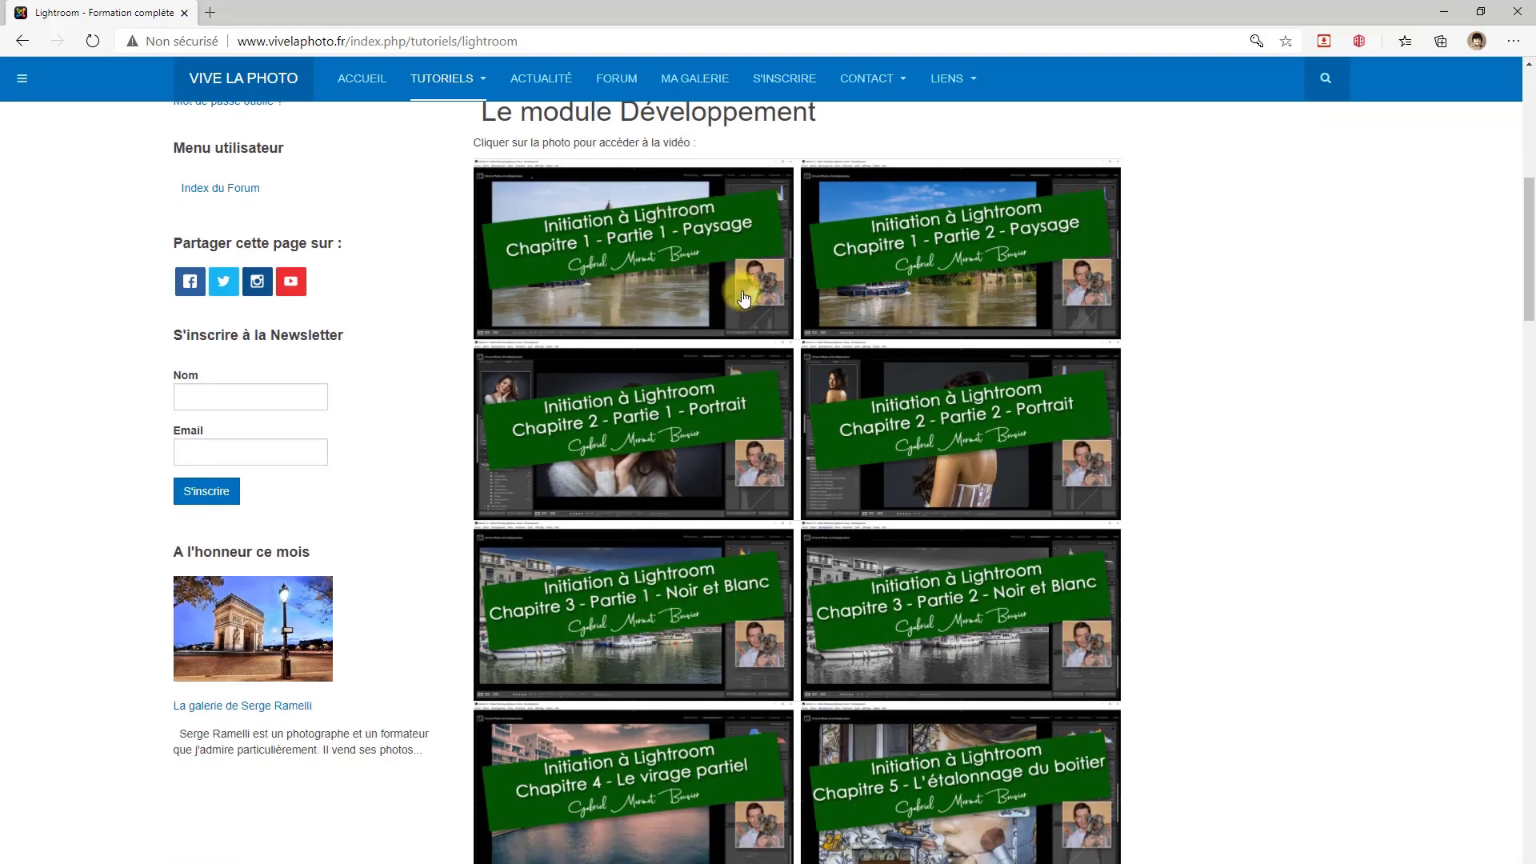
click(698, 280)
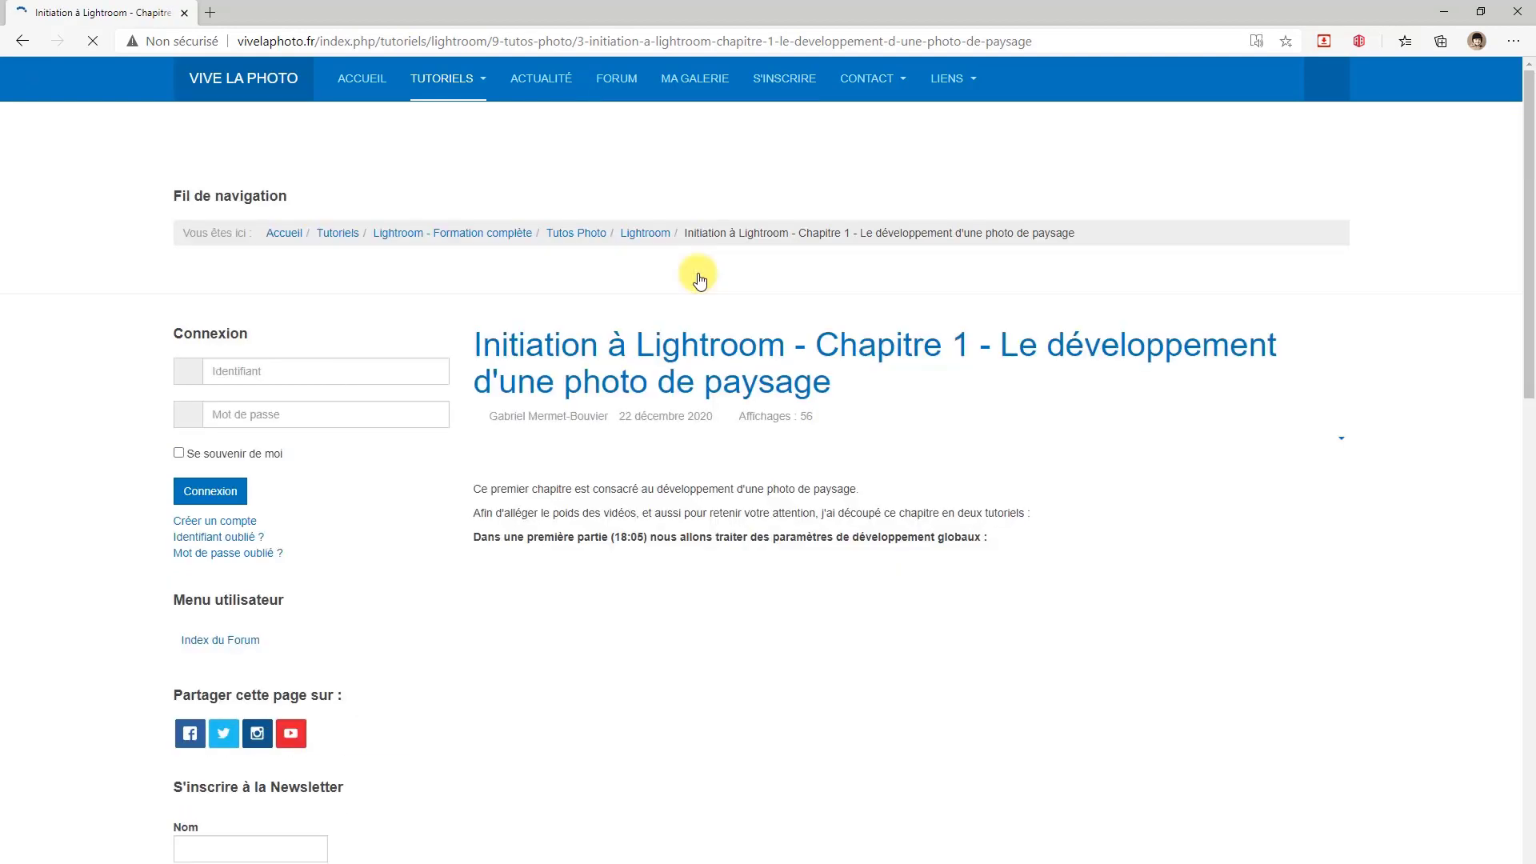
scroll(918, 535, down, 5)
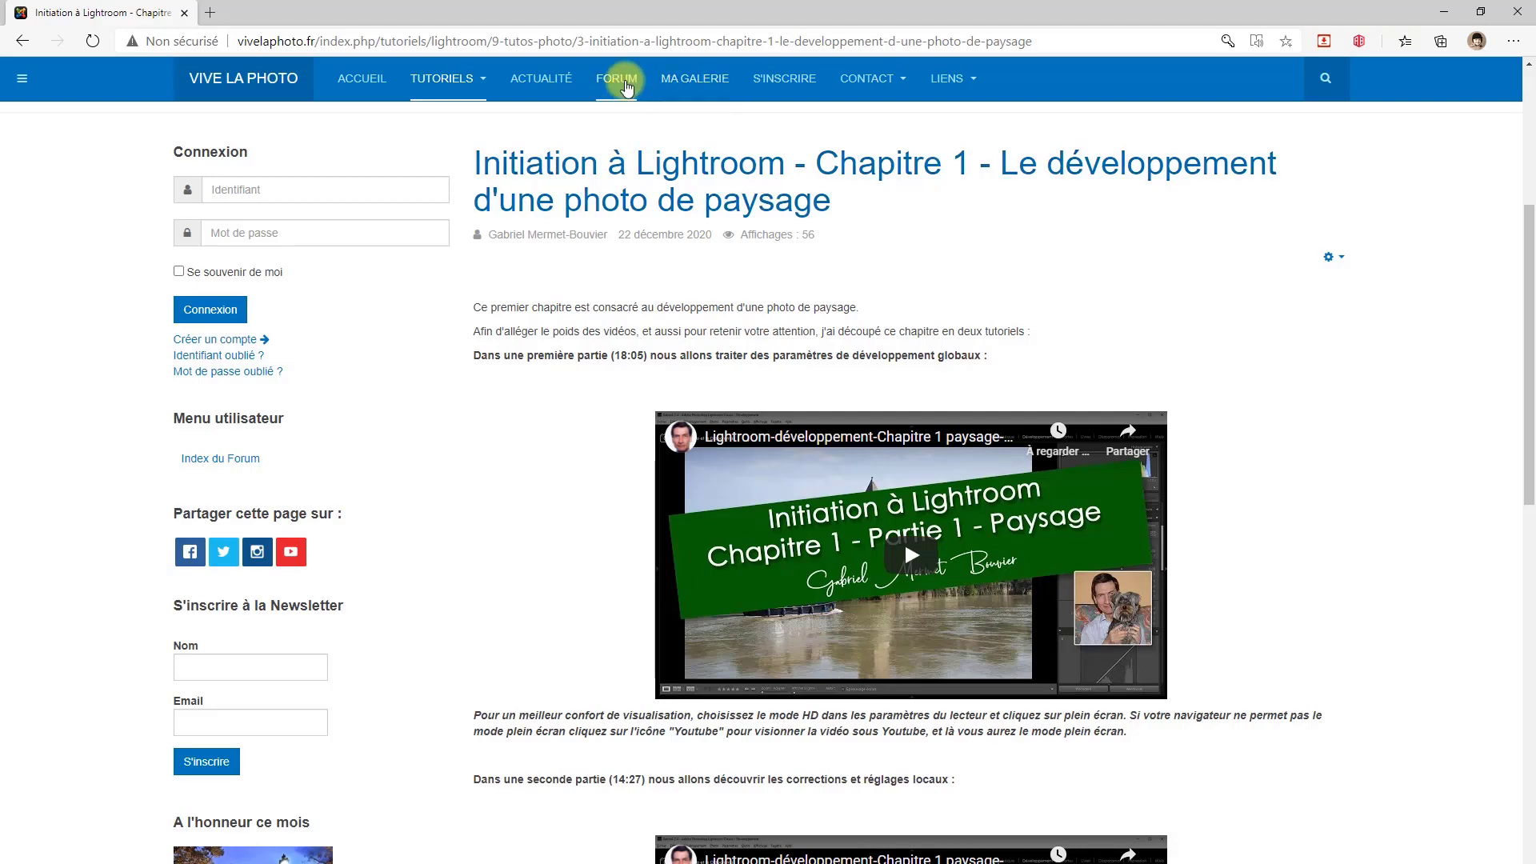
Step: Open the site's forum and look at its discussion sections, including the Lightroom subsection of Les Tutoriels
click(627, 88)
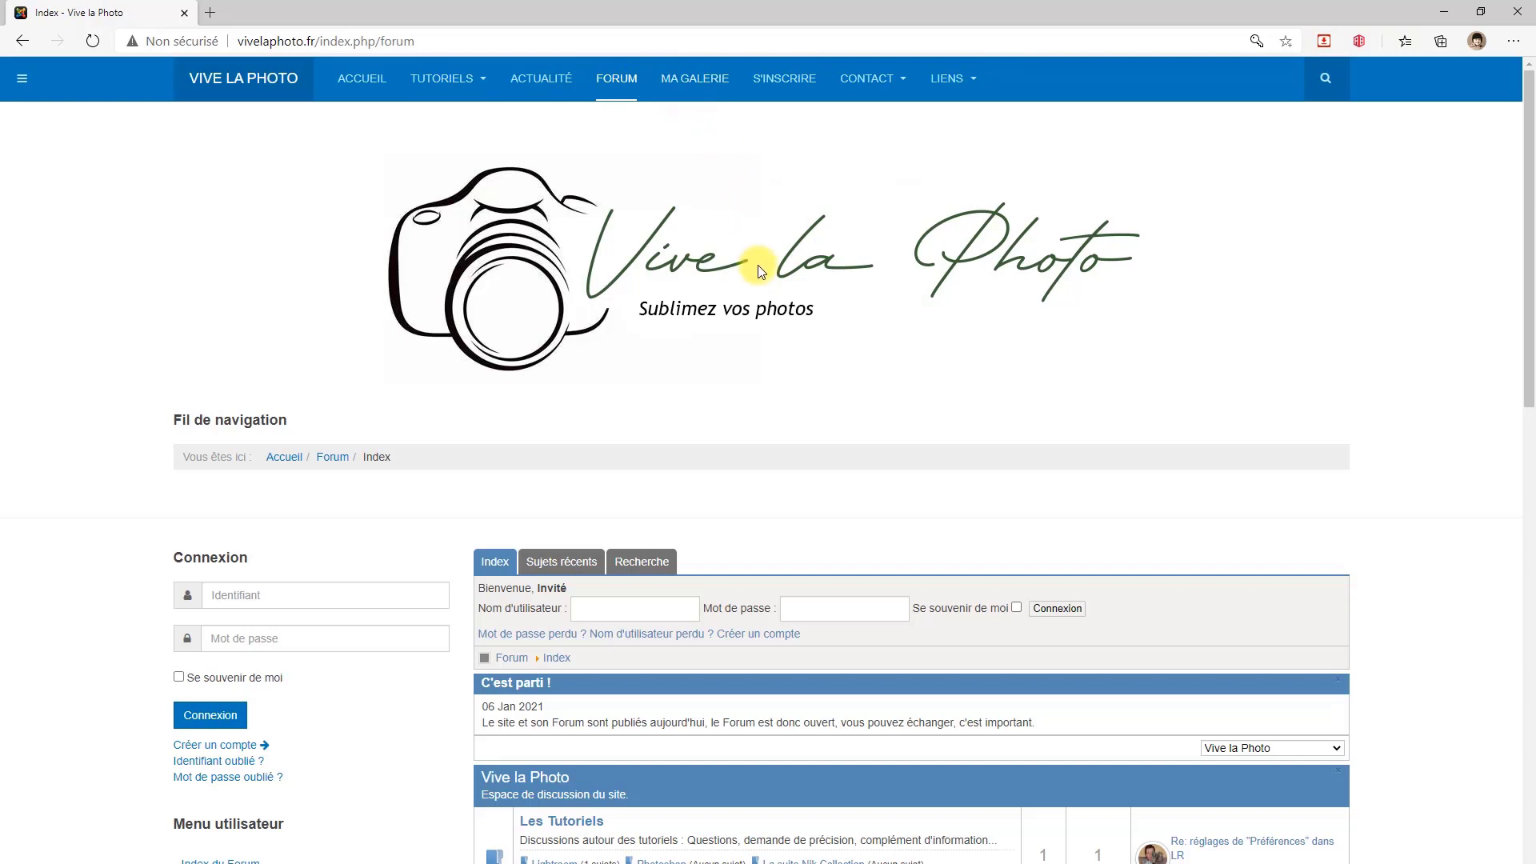
scroll(756, 266, down, 5)
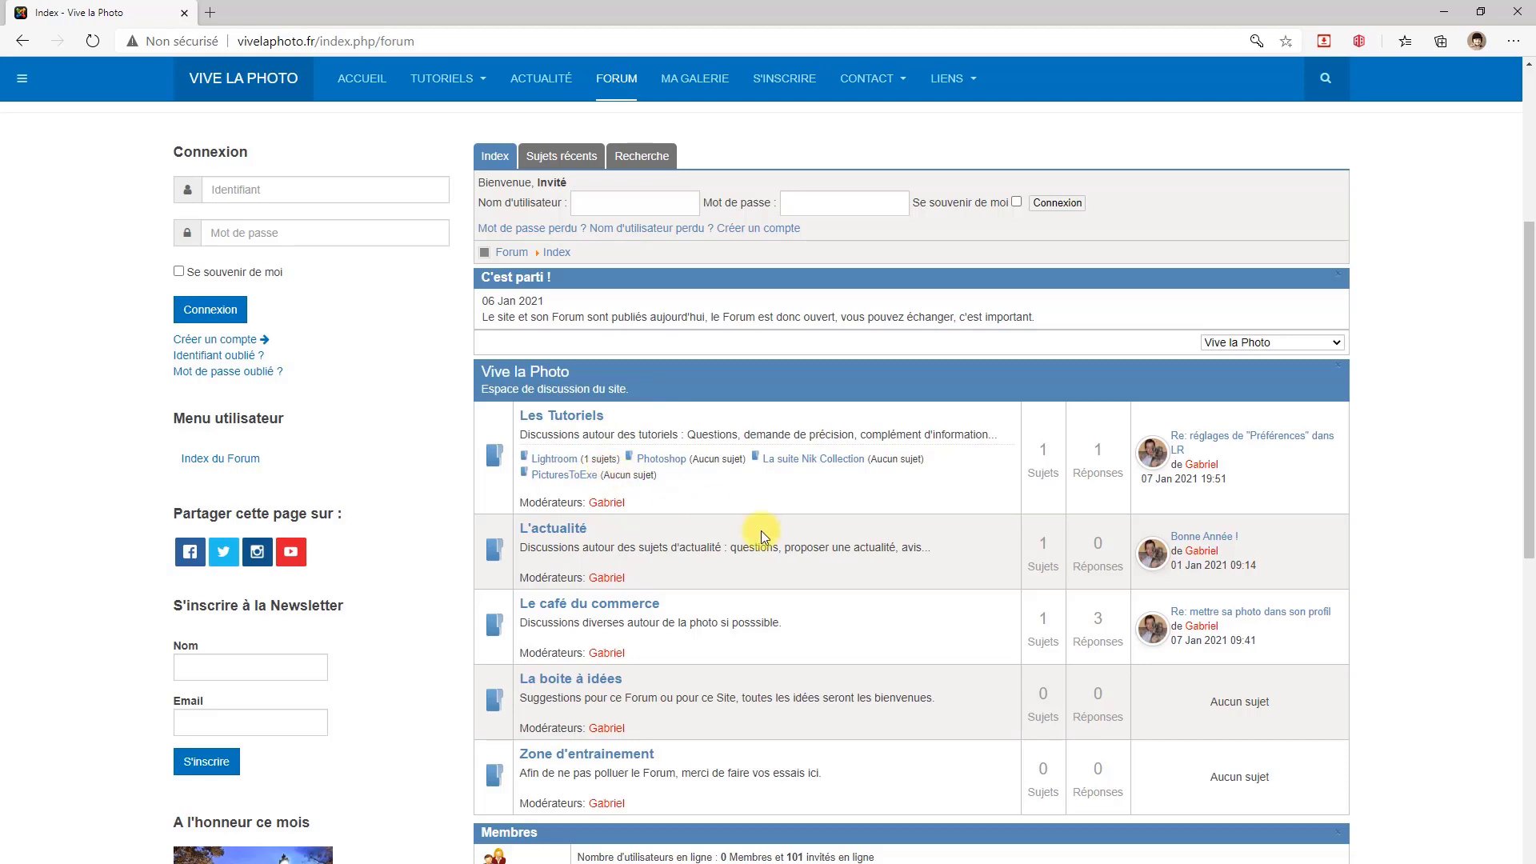
click(564, 462)
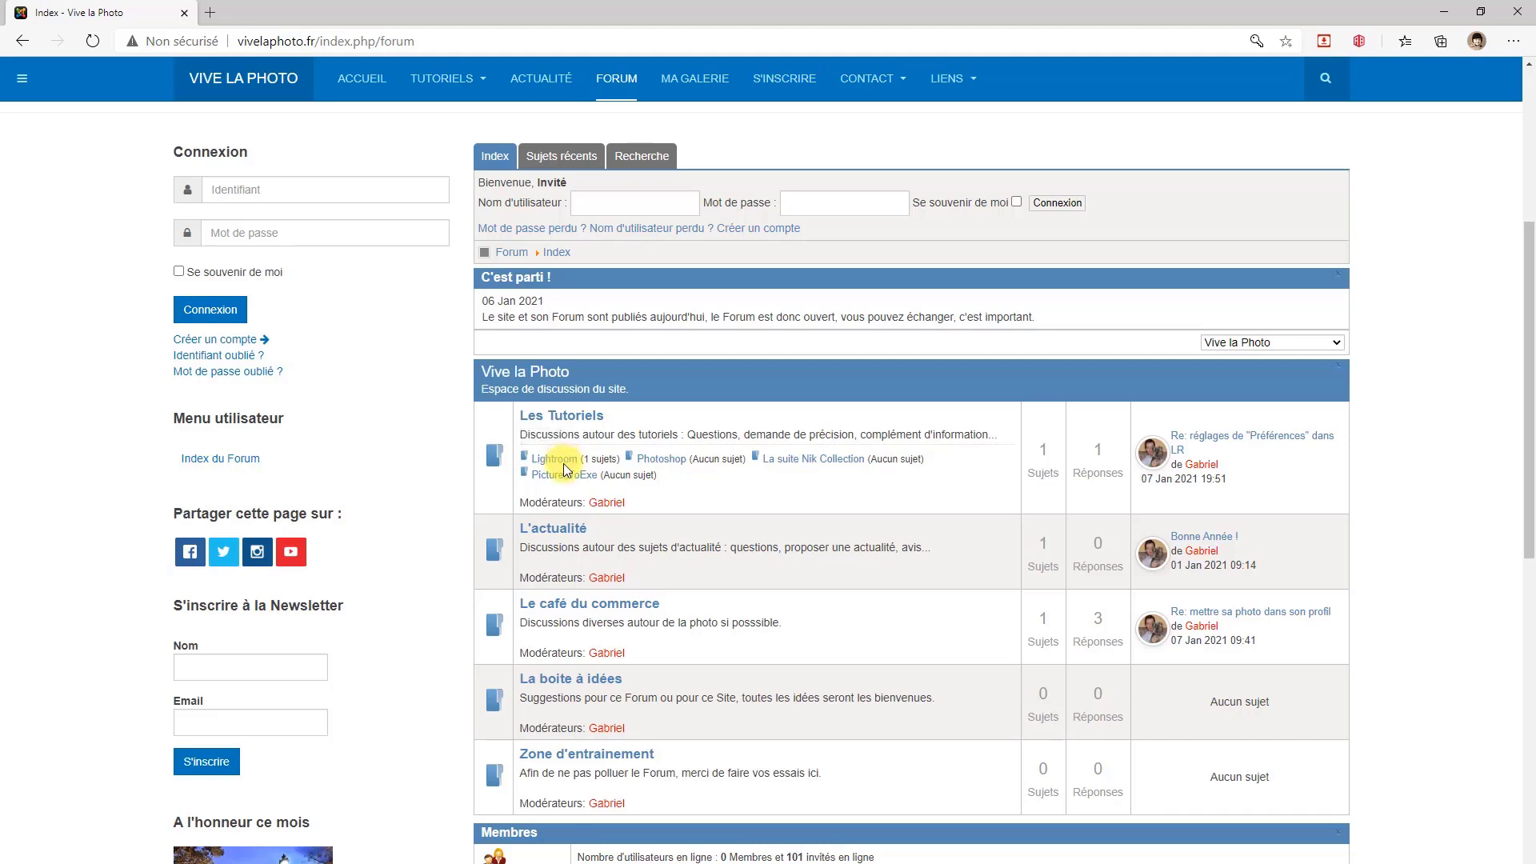